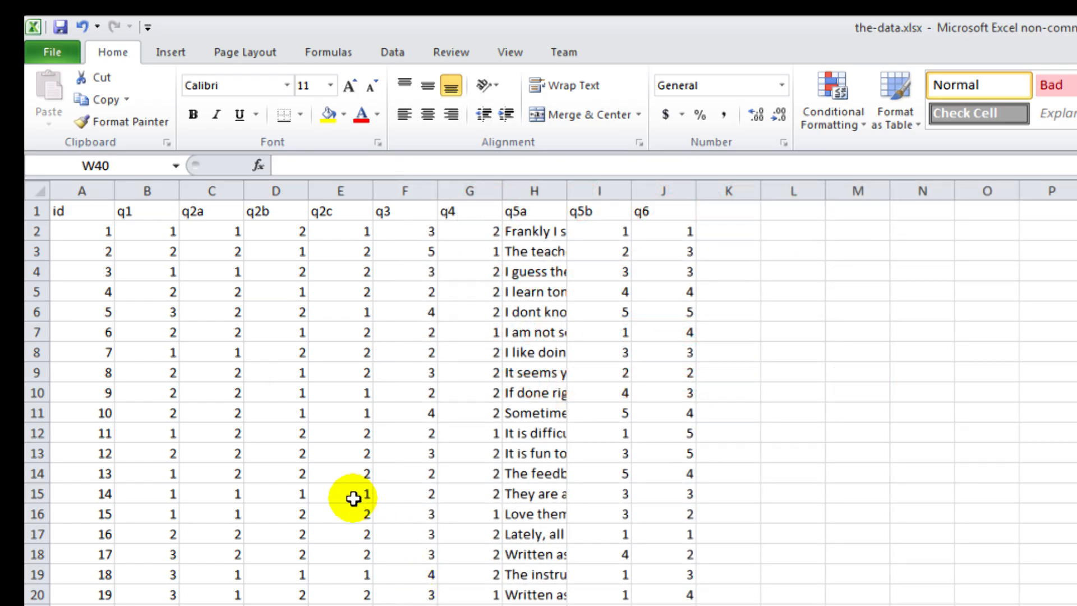
Step: Convert the survey data in A1:J63 into a table with headers
{"action": "left_click", "coordinate": [338, 473]}
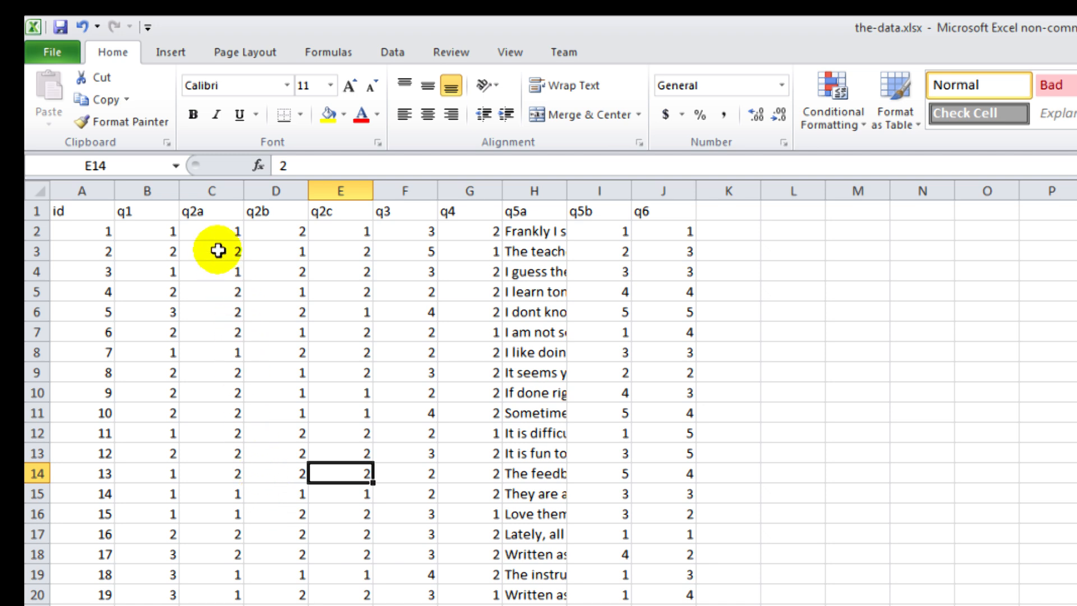
{"action": "left_click", "coordinate": [171, 53]}
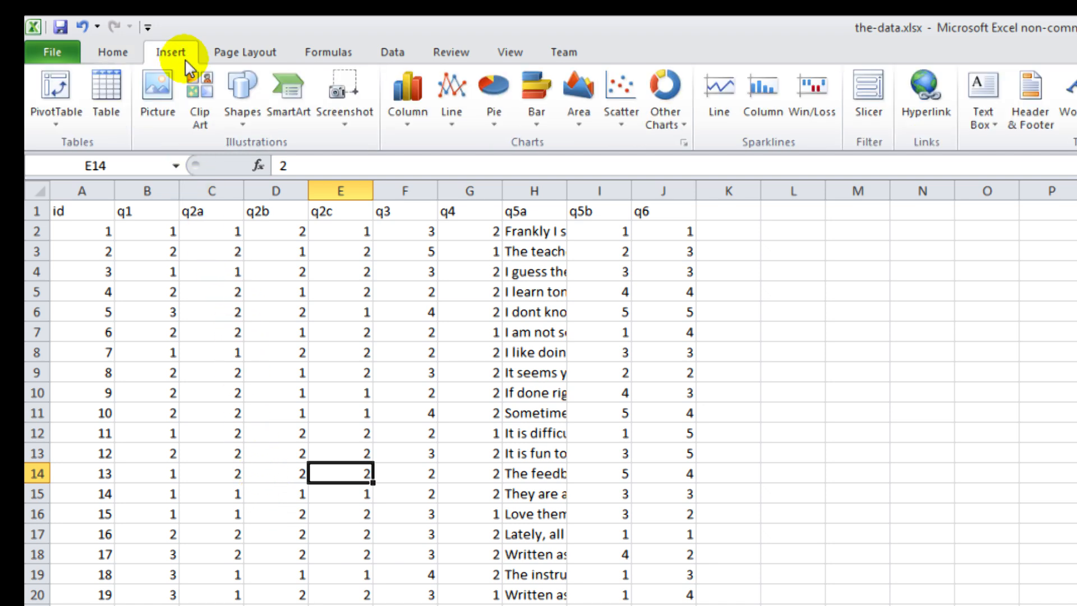
{"action": "left_click", "coordinate": [117, 101]}
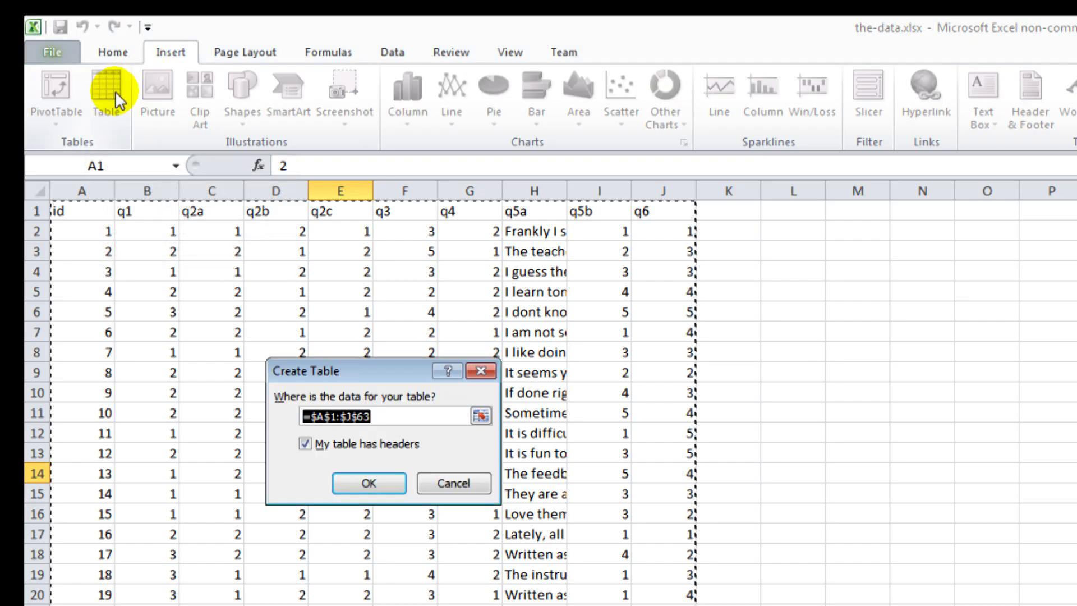
{"action": "left_click", "coordinate": [379, 483]}
{"action": "left_click", "coordinate": [791, 602]}
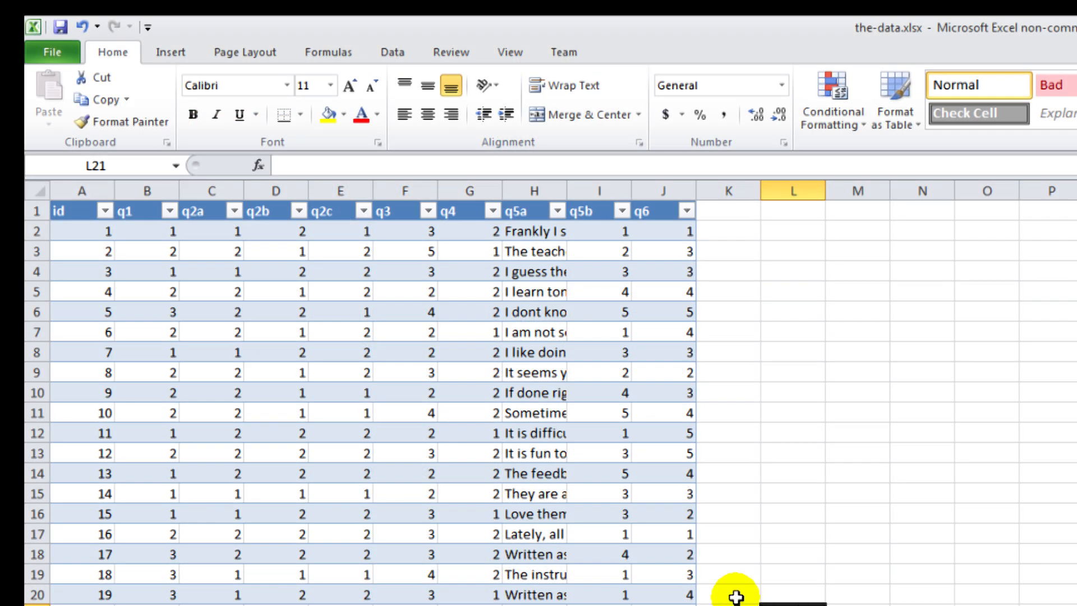
Step: Create a PivotTable from the Data table on a new worksheet and rename that worksheet q1
{"action": "left_click", "coordinate": [338, 494]}
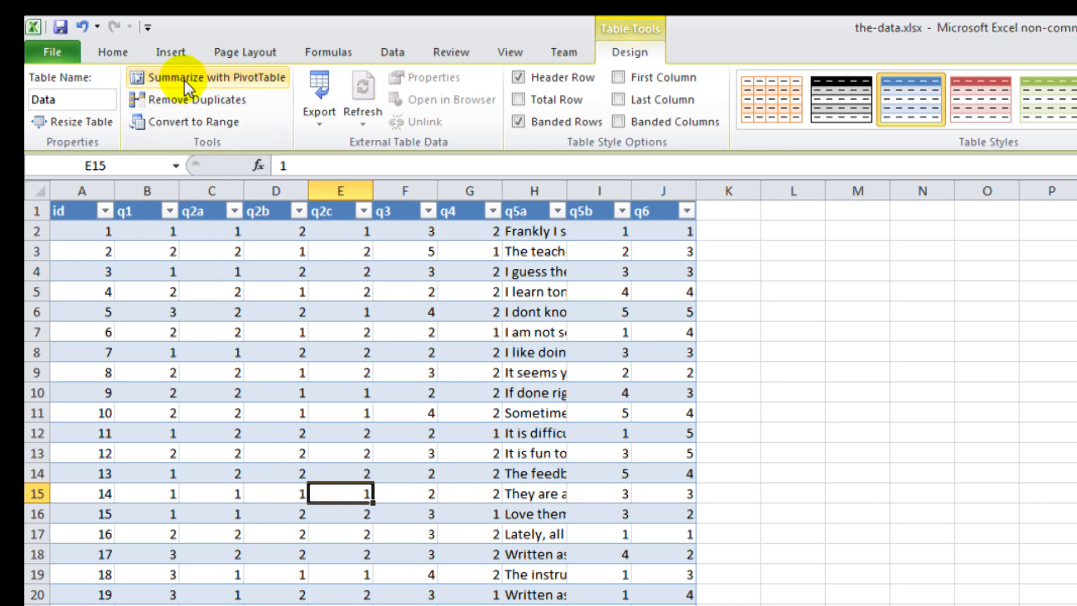
{"action": "left_click", "coordinate": [187, 59]}
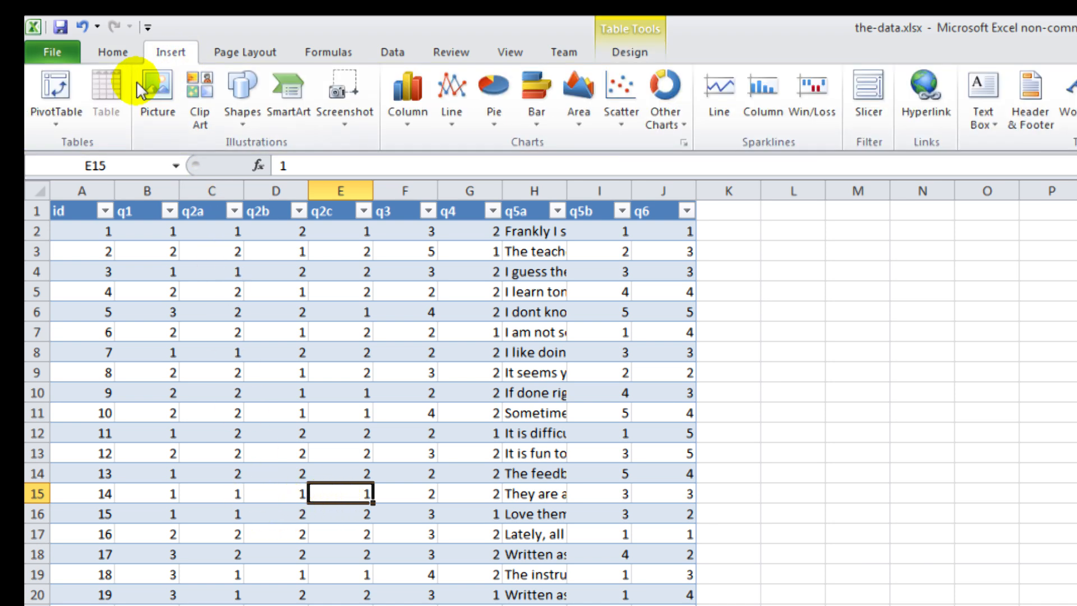
{"action": "left_click", "coordinate": [75, 110]}
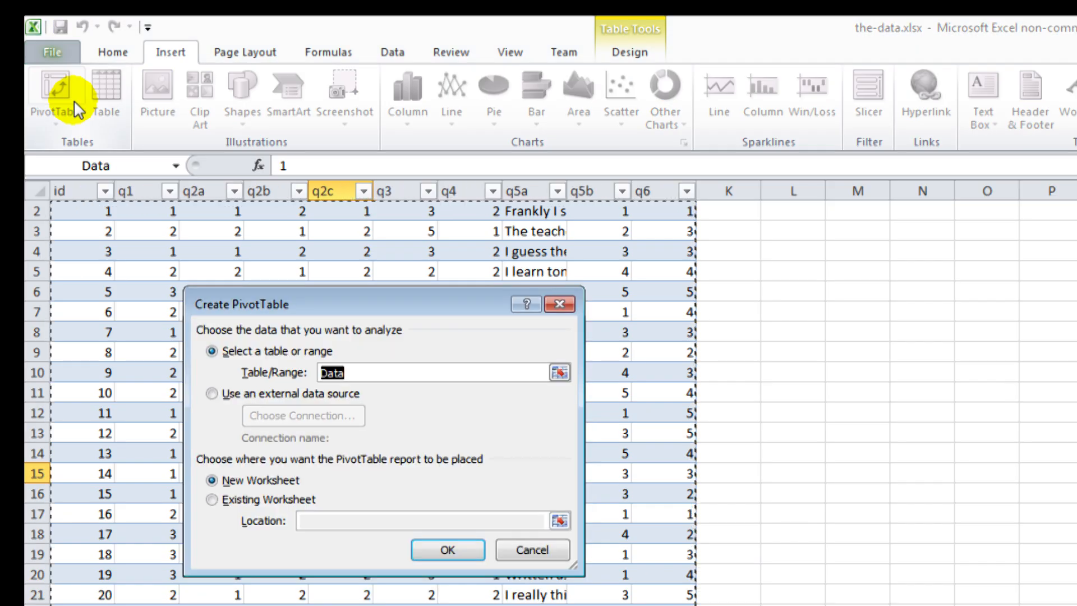
{"action": "left_click", "coordinate": [446, 549]}
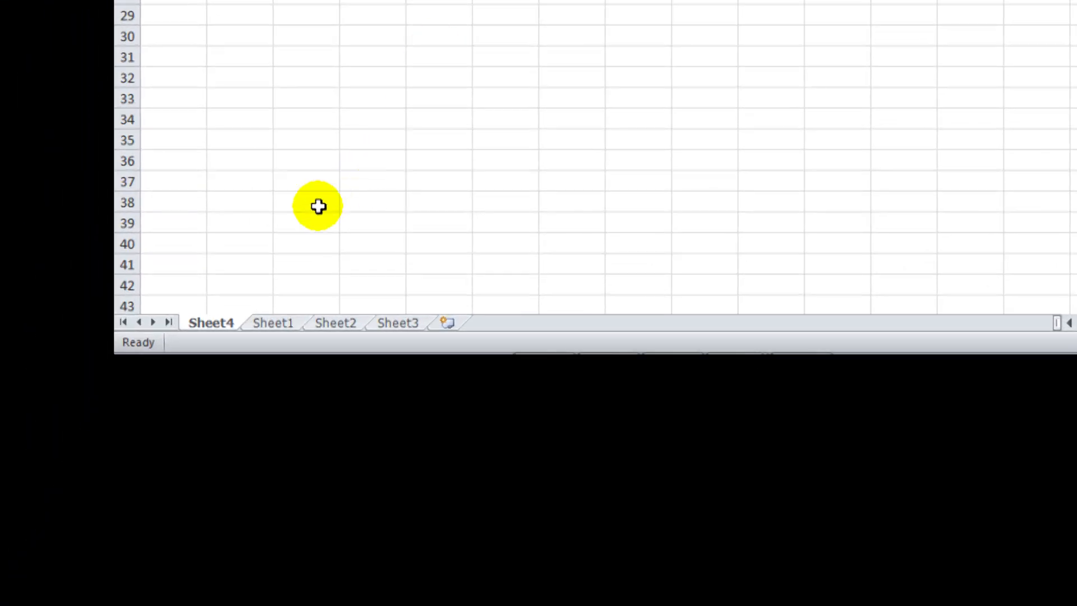
{"action": "double_click", "coordinate": [231, 320]}
{"action": "type", "text": "q1"}
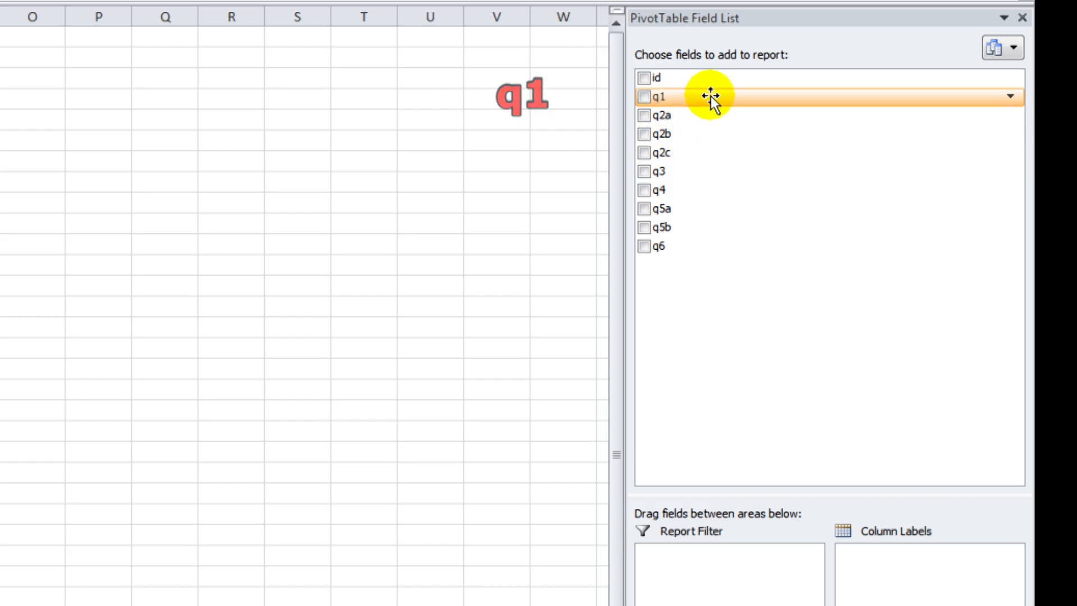
Step: Add the q1 field to both the row labels and the values of the PivotTable
{"action": "left_click_drag", "start_coordinate": [710, 96], "coordinate": [691, 605]}
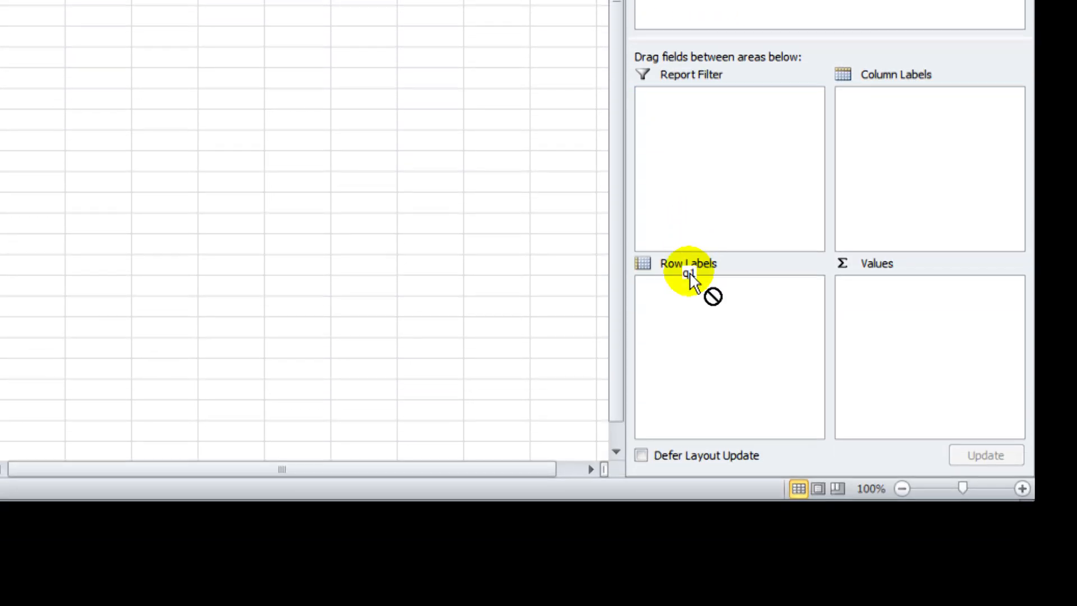
{"action": "left_click_drag", "start_coordinate": [690, 274], "coordinate": [692, 306]}
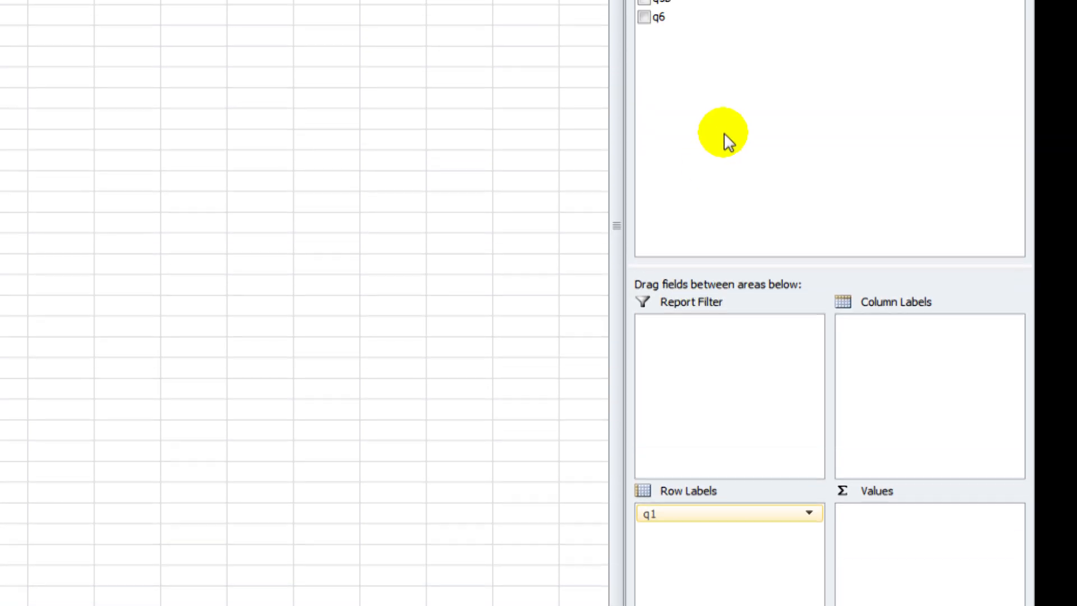
{"action": "left_click_drag", "start_coordinate": [714, 101], "coordinate": [850, 605]}
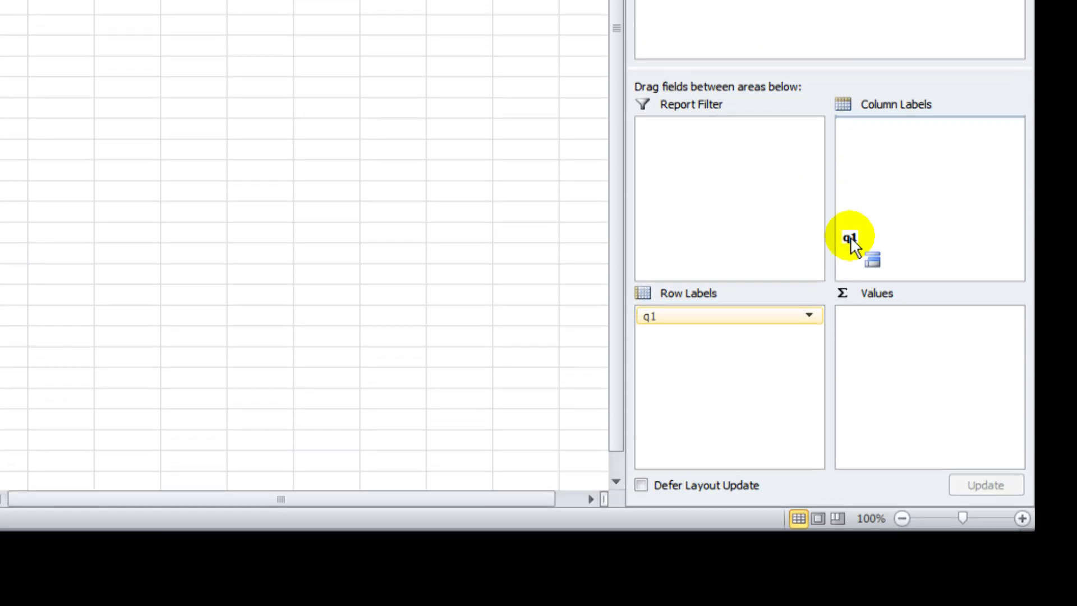
{"action": "left_click_drag", "start_coordinate": [850, 236], "coordinate": [877, 328]}
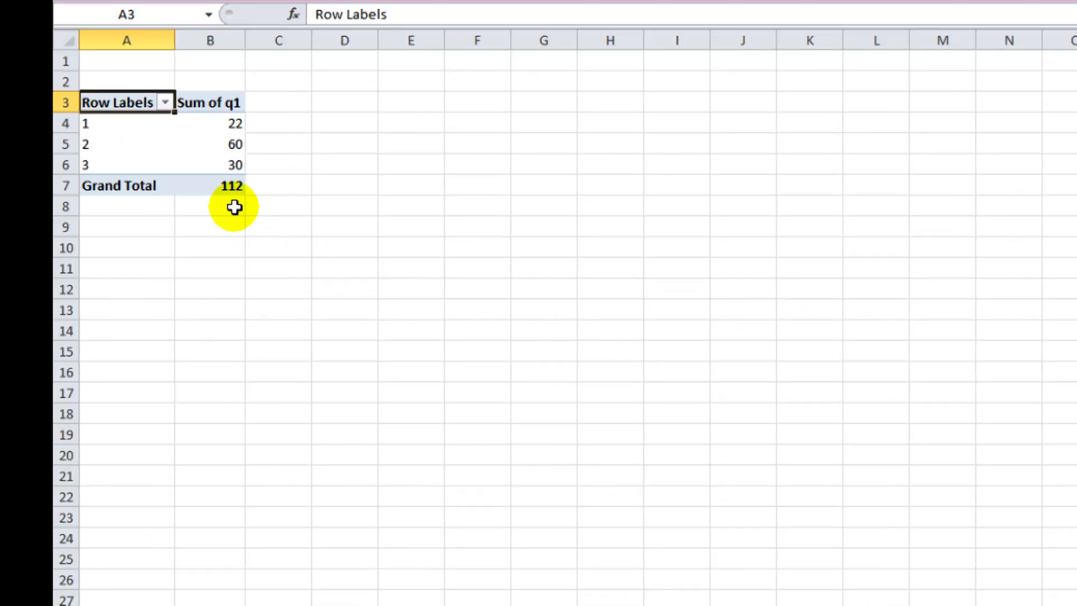
Step: Summarize the PivotTable's q1 values by Count
{"action": "right_click", "coordinate": [178, 131]}
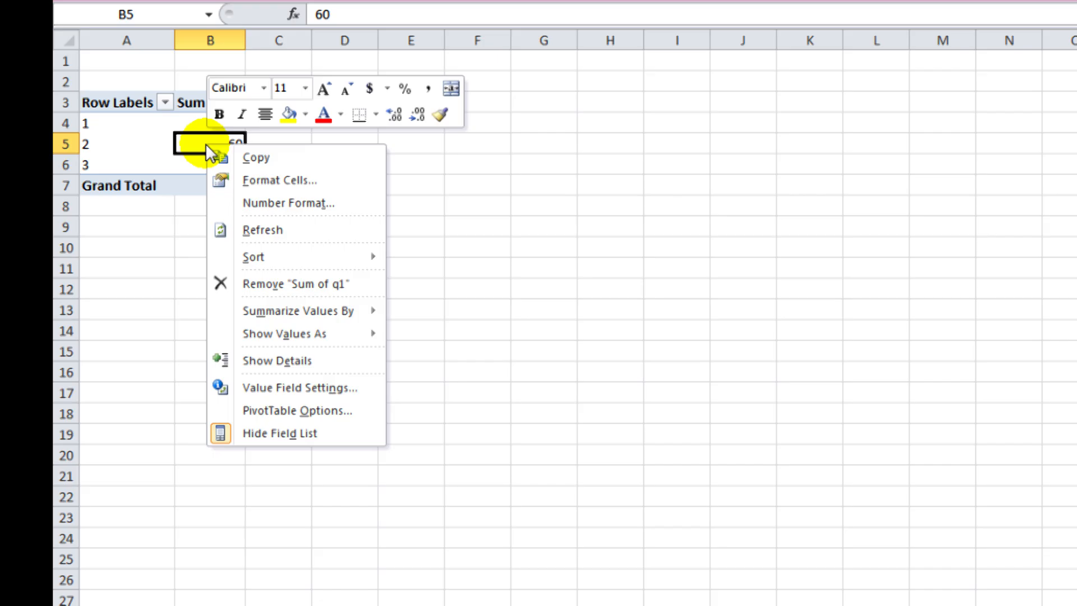
{"action": "left_click", "coordinate": [373, 387]}
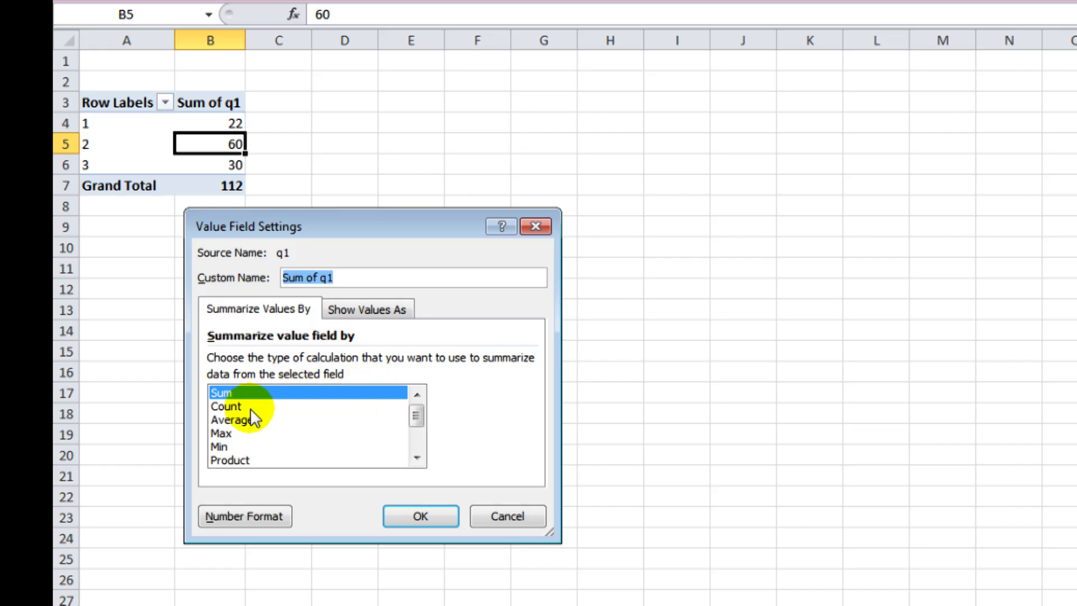
{"action": "left_click", "coordinate": [248, 407]}
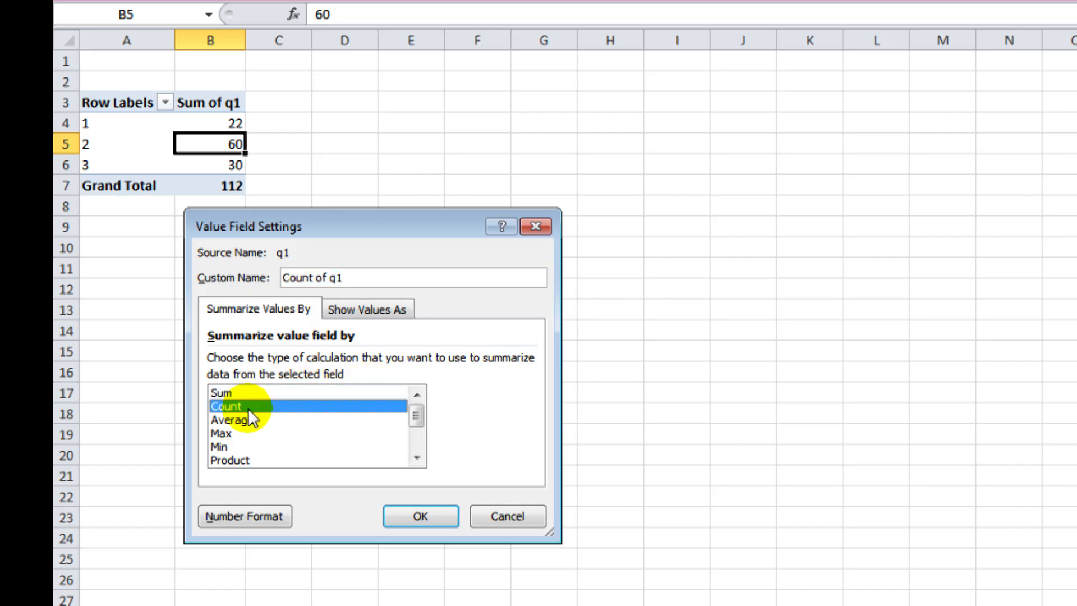
{"action": "left_click", "coordinate": [399, 514]}
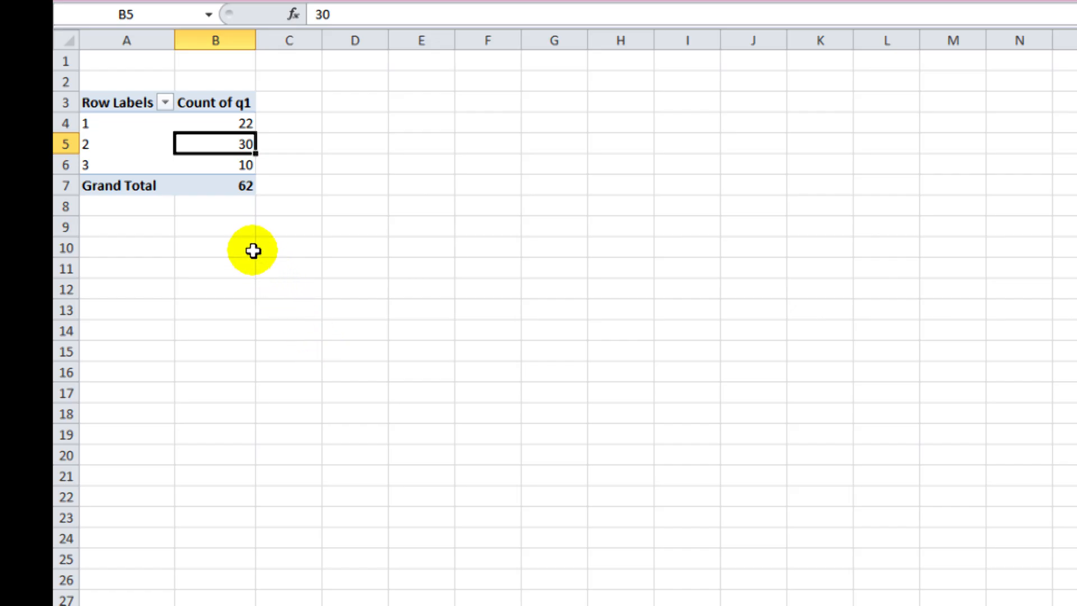
Step: Insert a 2-D clustered column chart of the q1 counts and place it beside the PivotTable near row 3
{"action": "left_click", "coordinate": [213, 165]}
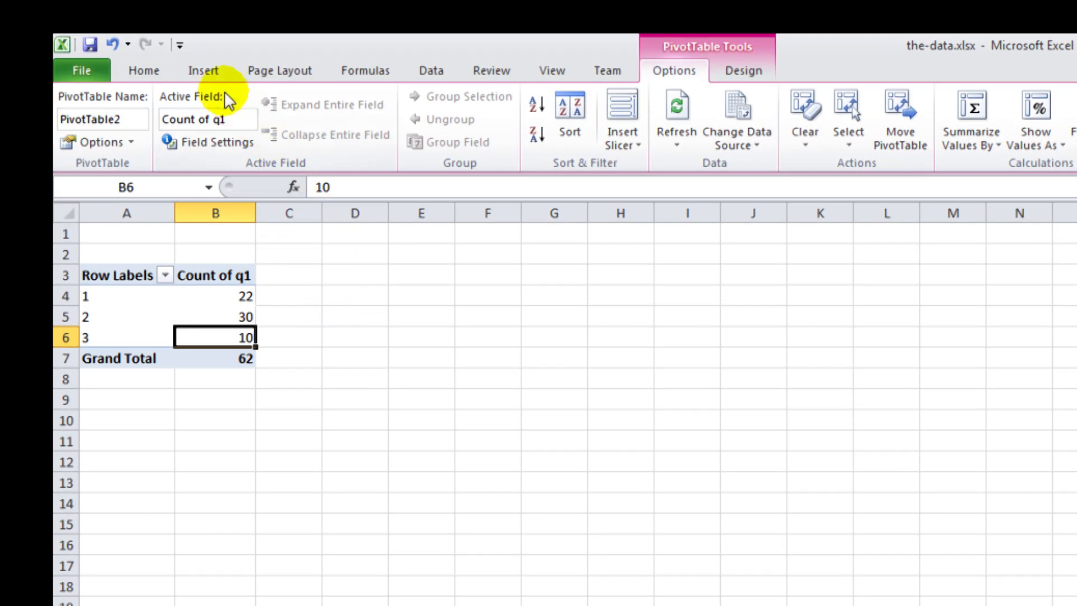
{"action": "left_click", "coordinate": [213, 38]}
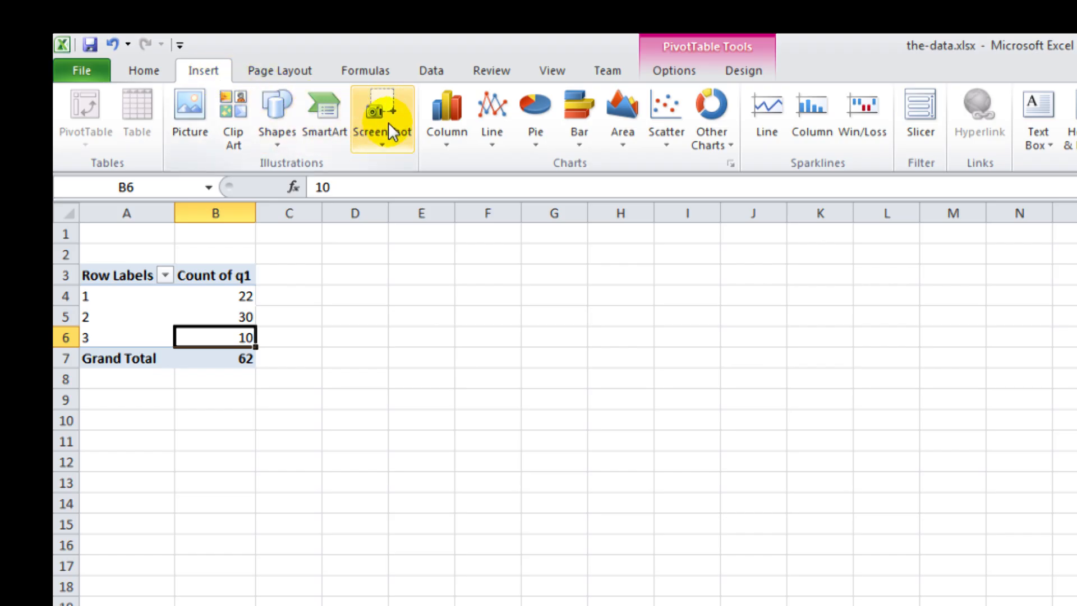
{"action": "left_click", "coordinate": [455, 122]}
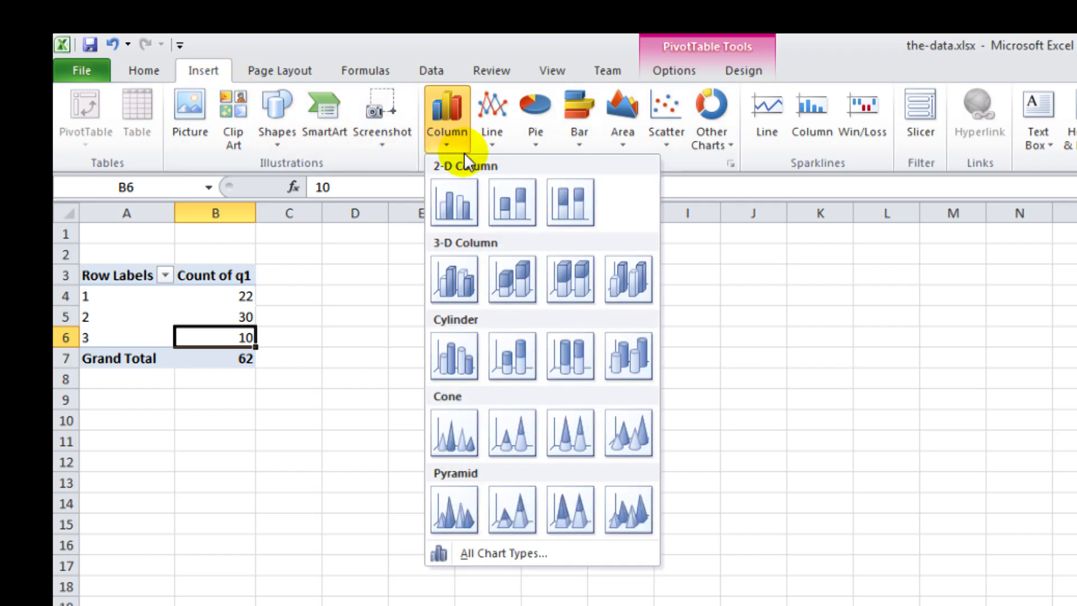
{"action": "left_click", "coordinate": [472, 197]}
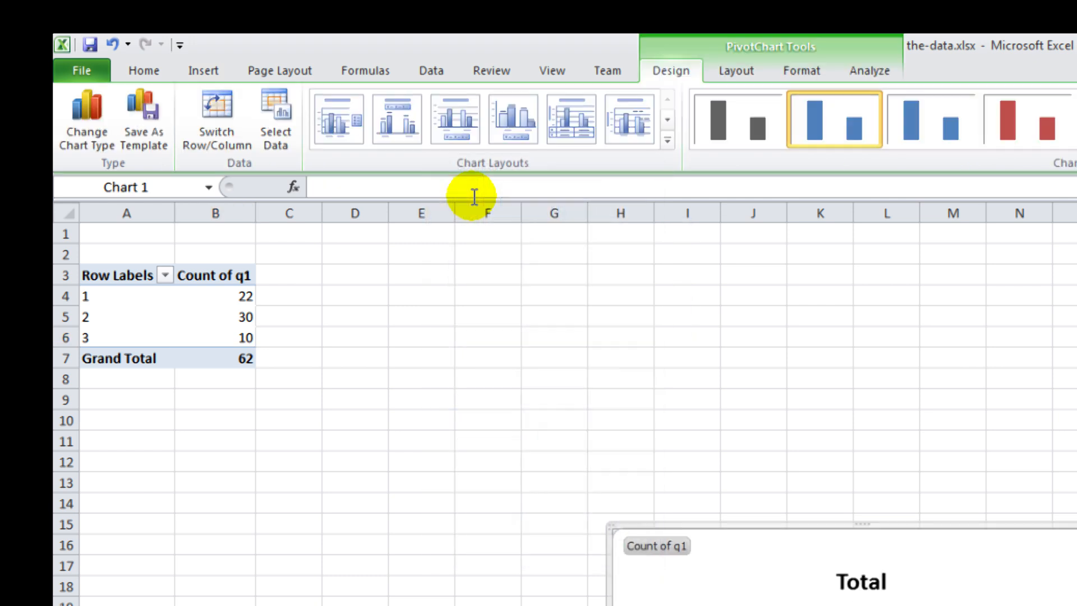
{"action": "left_click_drag", "start_coordinate": [709, 517], "coordinate": [426, 259]}
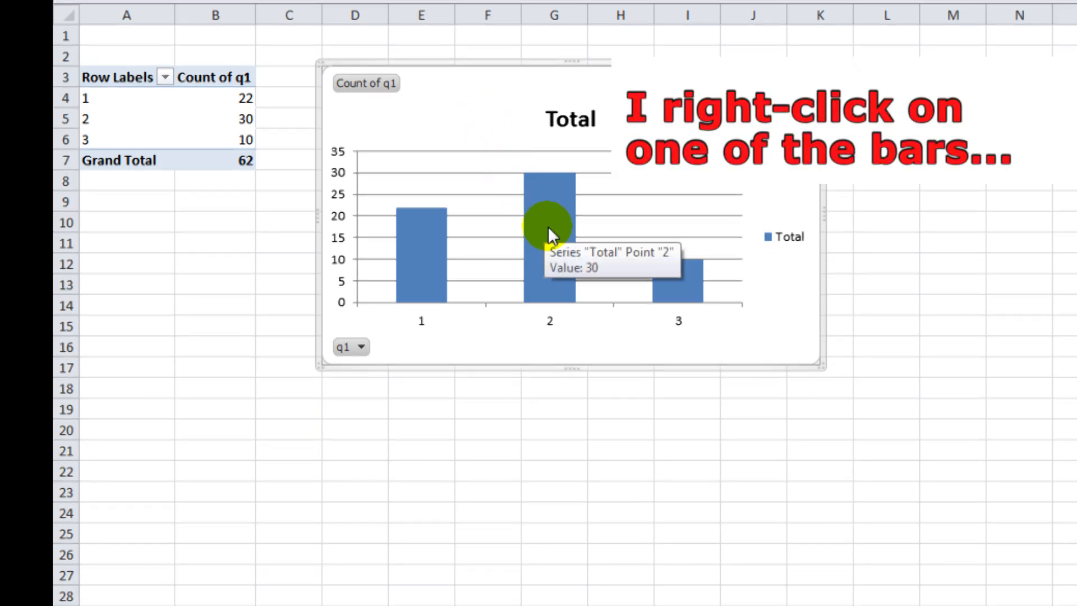
Step: Set the gap width of the chart's data series to 0% so the bars touch
{"action": "right_click", "coordinate": [547, 227]}
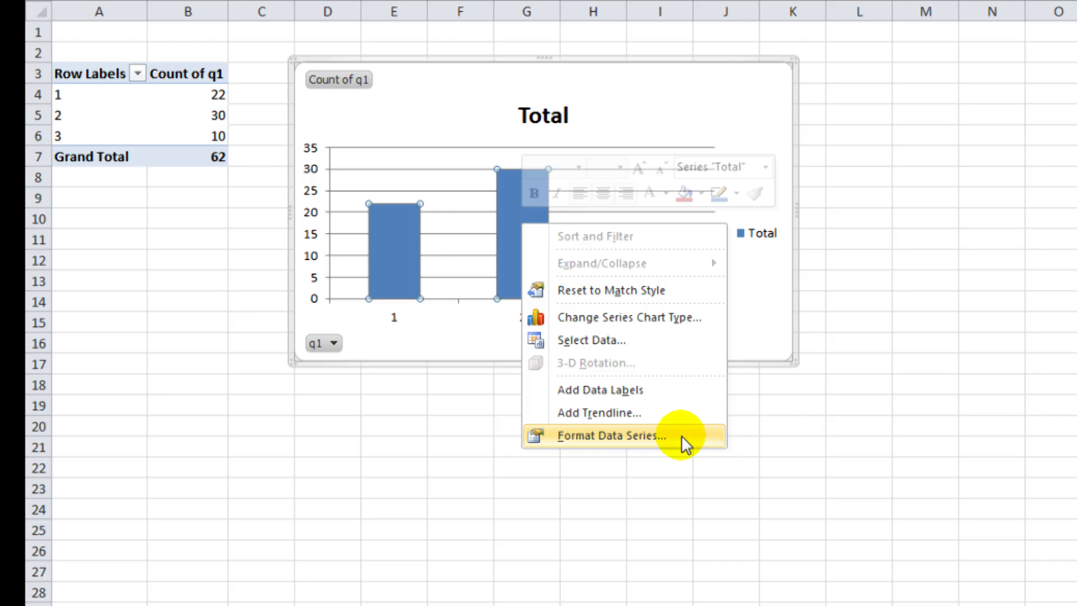
{"action": "left_click", "coordinate": [708, 439]}
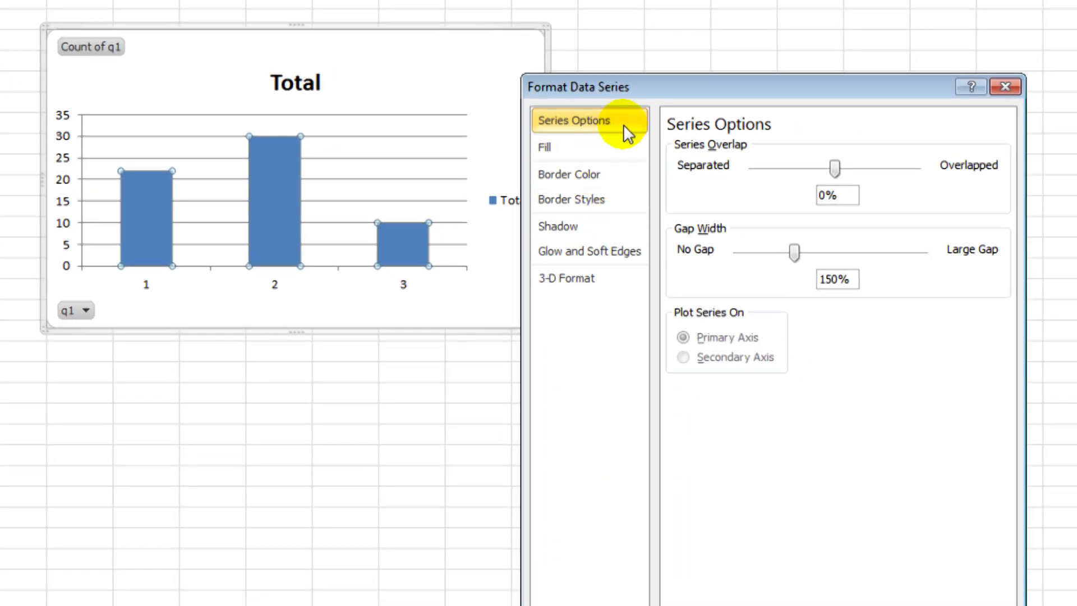
{"action": "left_click_drag", "start_coordinate": [795, 258], "coordinate": [722, 268]}
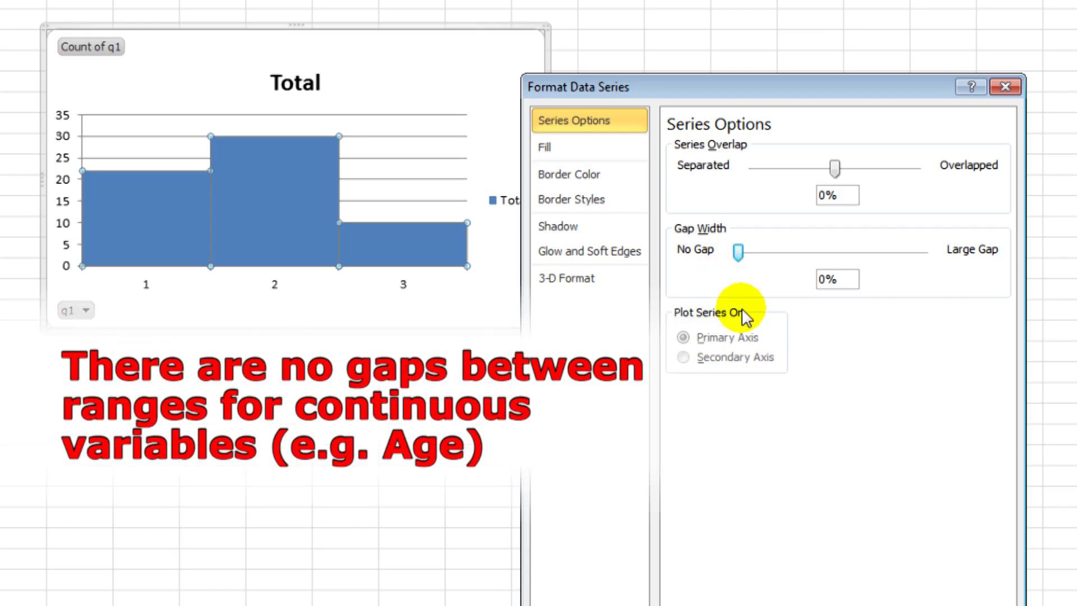
{"action": "left_click", "coordinate": [982, 605]}
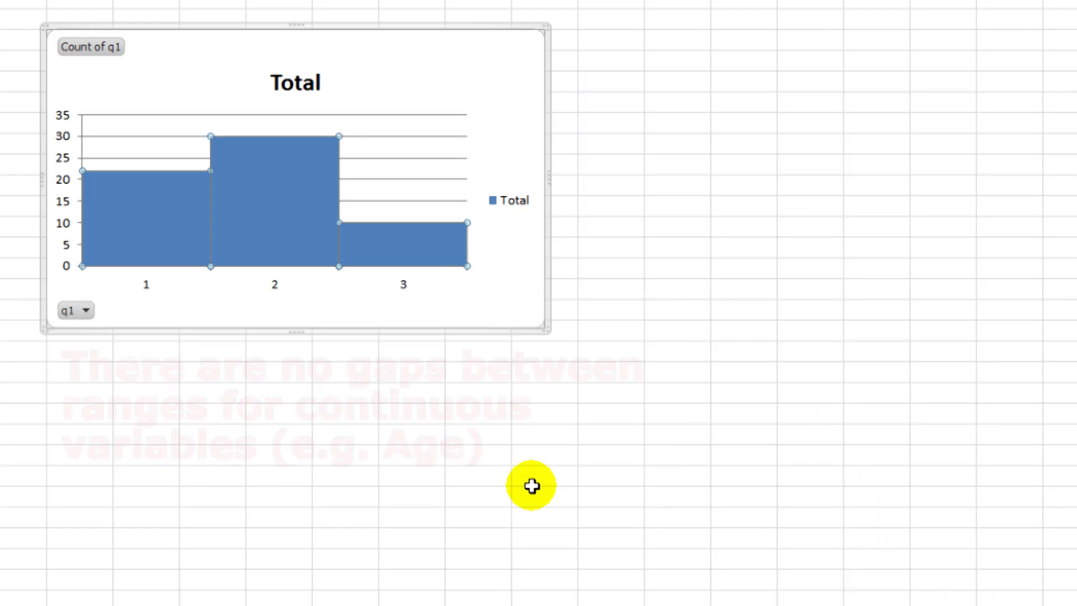
Step: Fill the chart's bars with a light upward diagonal stripe pattern, using a black foreground and a white background
{"action": "left_click", "coordinate": [307, 221]}
{"action": "right_click", "coordinate": [288, 190]}
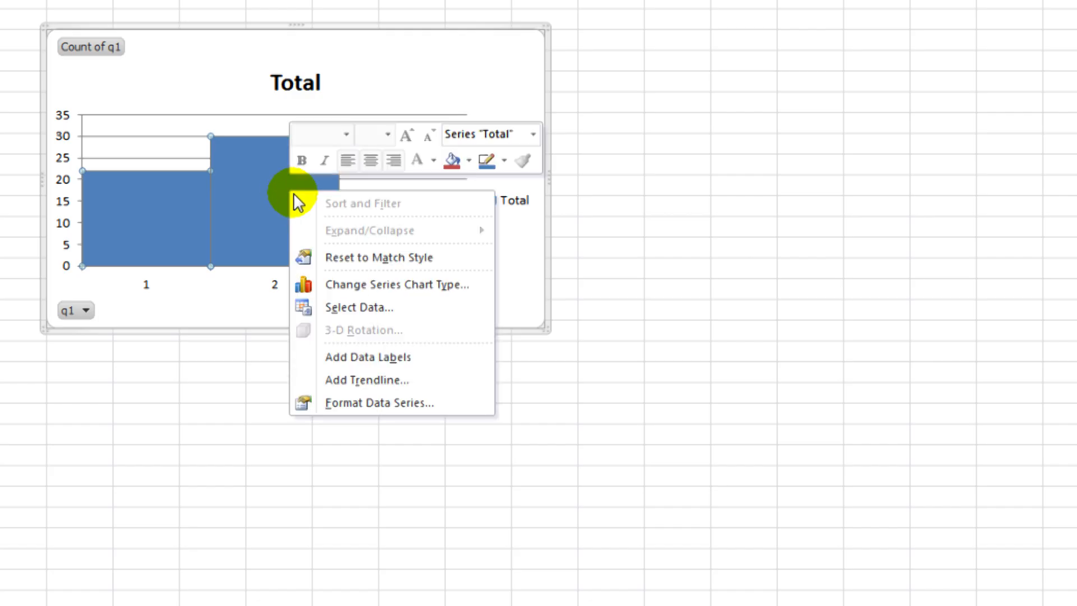
{"action": "left_click", "coordinate": [436, 405]}
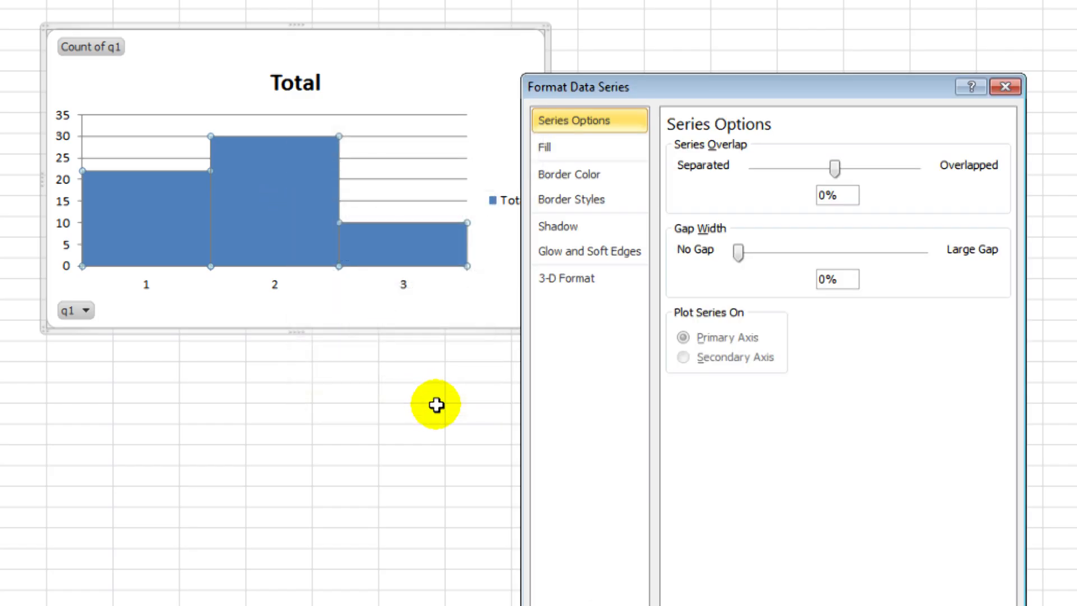
{"action": "left_click", "coordinate": [584, 151]}
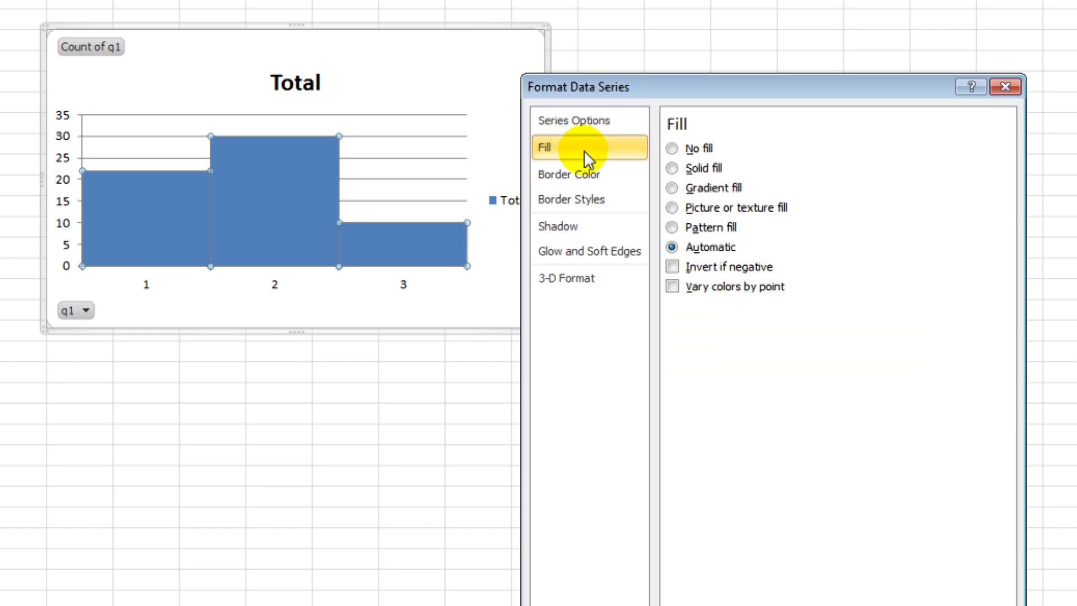
{"action": "left_click", "coordinate": [718, 225]}
{"action": "left_click", "coordinate": [831, 484]}
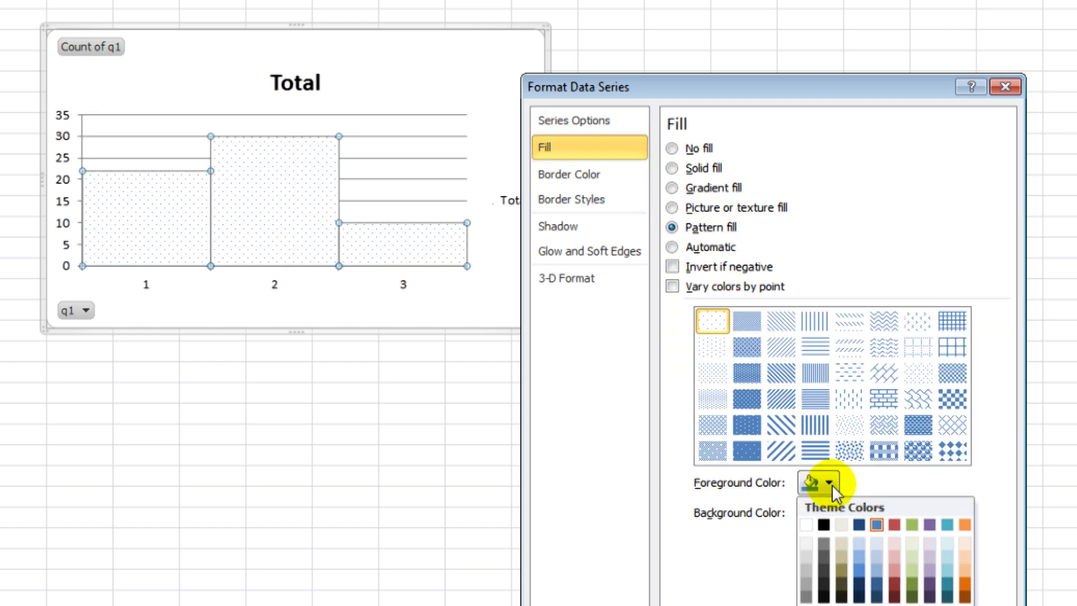
{"action": "left_click", "coordinate": [822, 524]}
{"action": "left_click", "coordinate": [829, 511]}
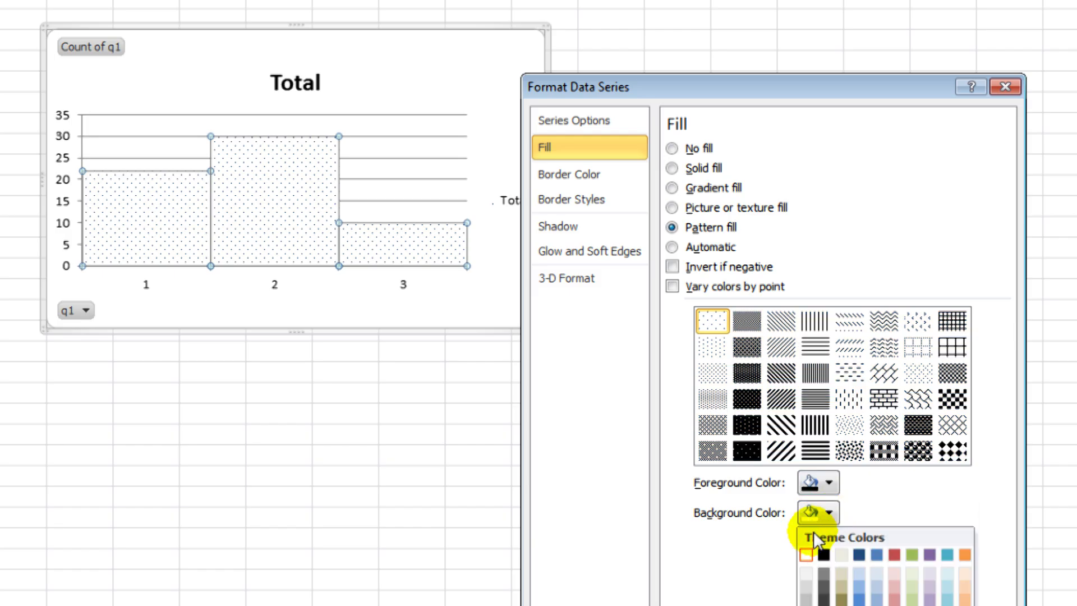
{"action": "left_click", "coordinate": [805, 554]}
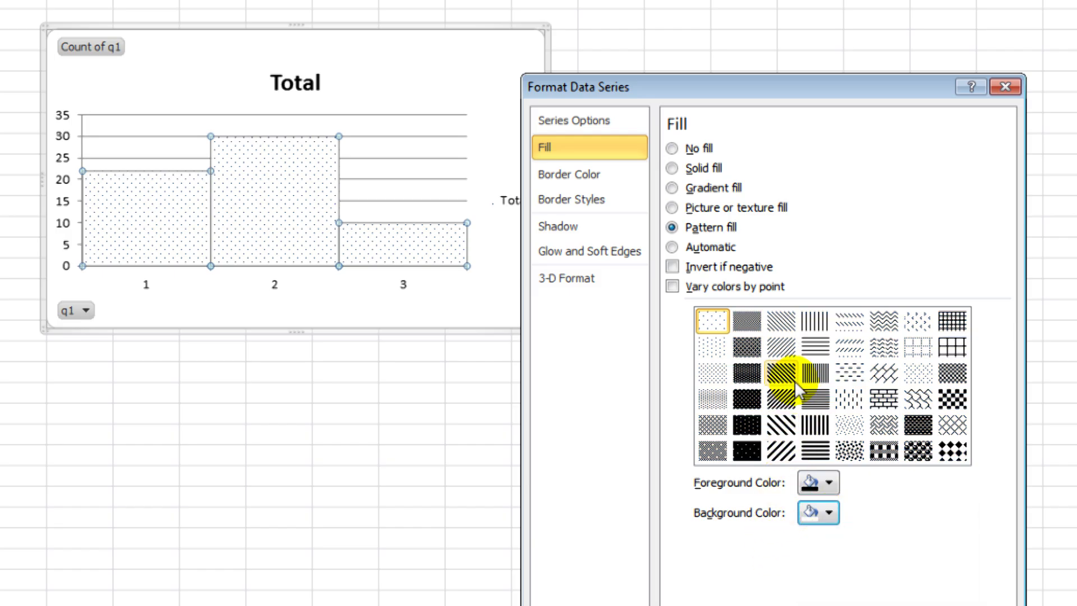
{"action": "left_click", "coordinate": [781, 372]}
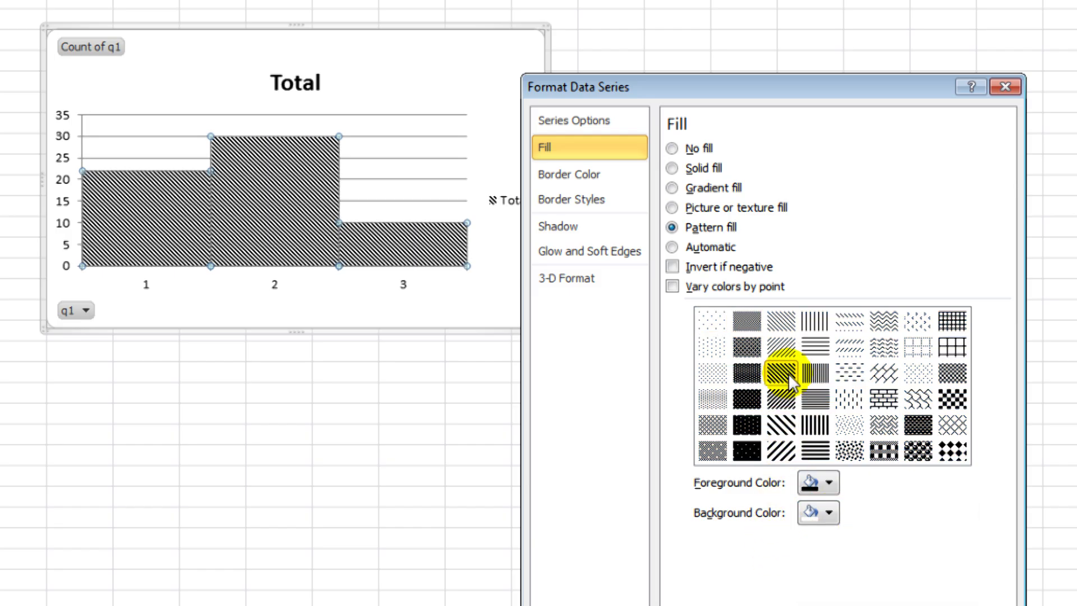
{"action": "left_click", "coordinate": [783, 344]}
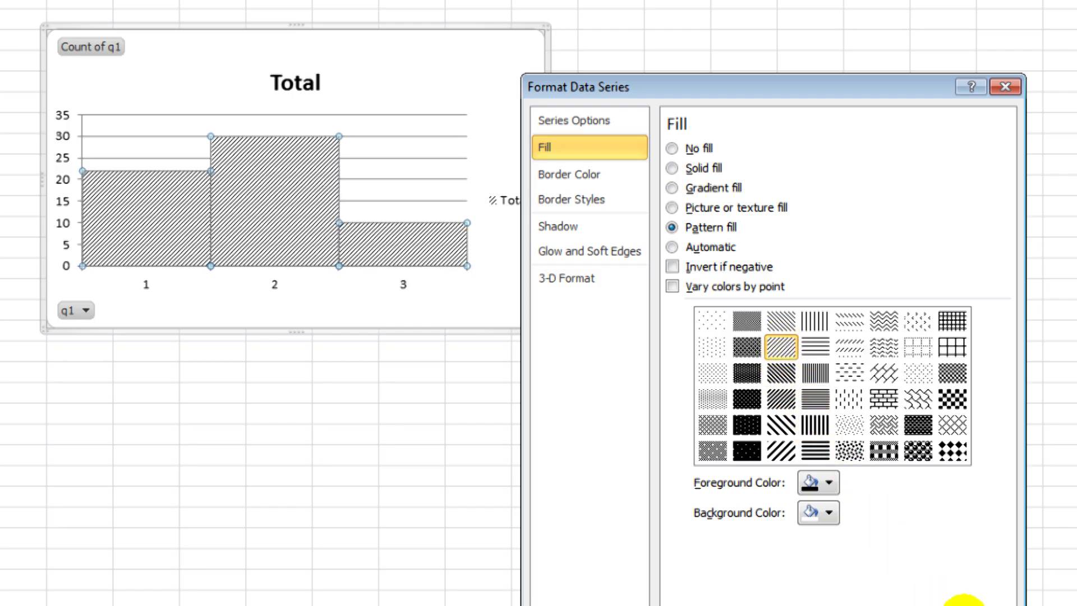
{"action": "left_click", "coordinate": [963, 601]}
Step: Give the histogram's bars a solid black border
{"action": "right_click", "coordinate": [287, 184]}
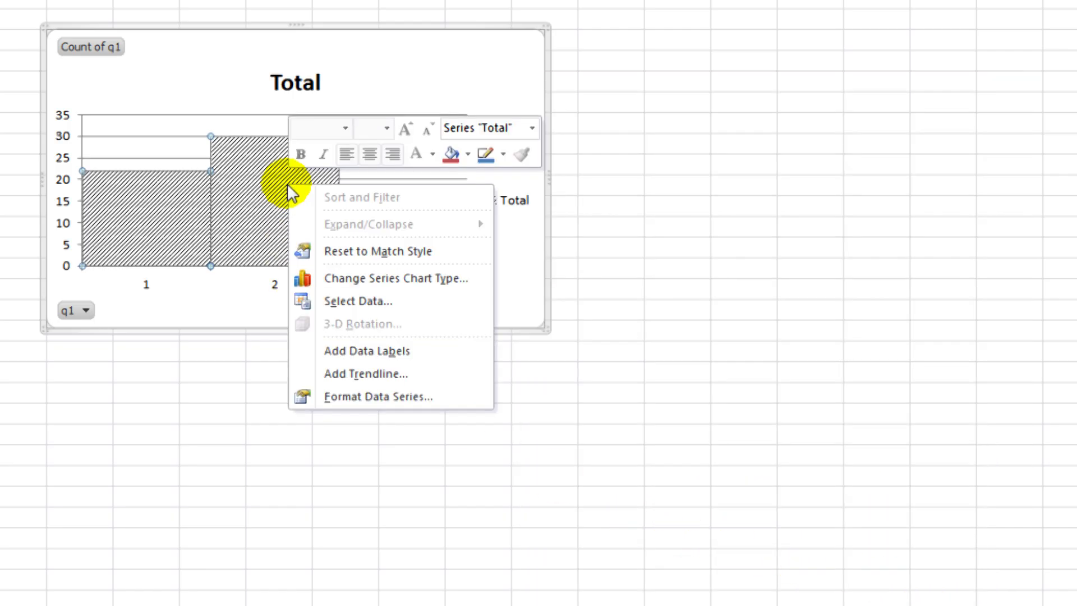
{"action": "left_click", "coordinate": [446, 398]}
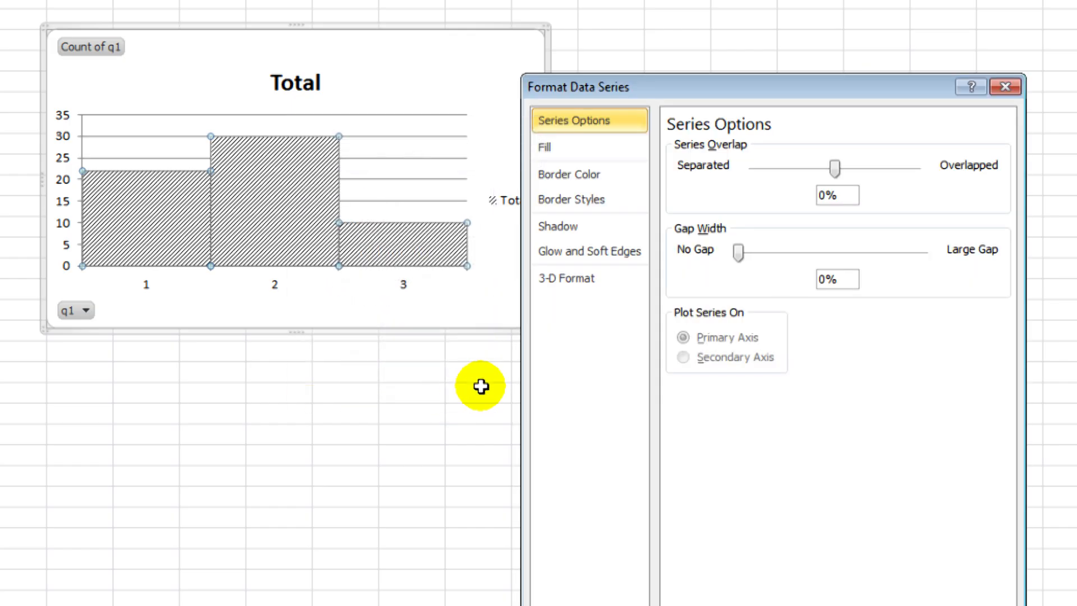
{"action": "left_click", "coordinate": [615, 181]}
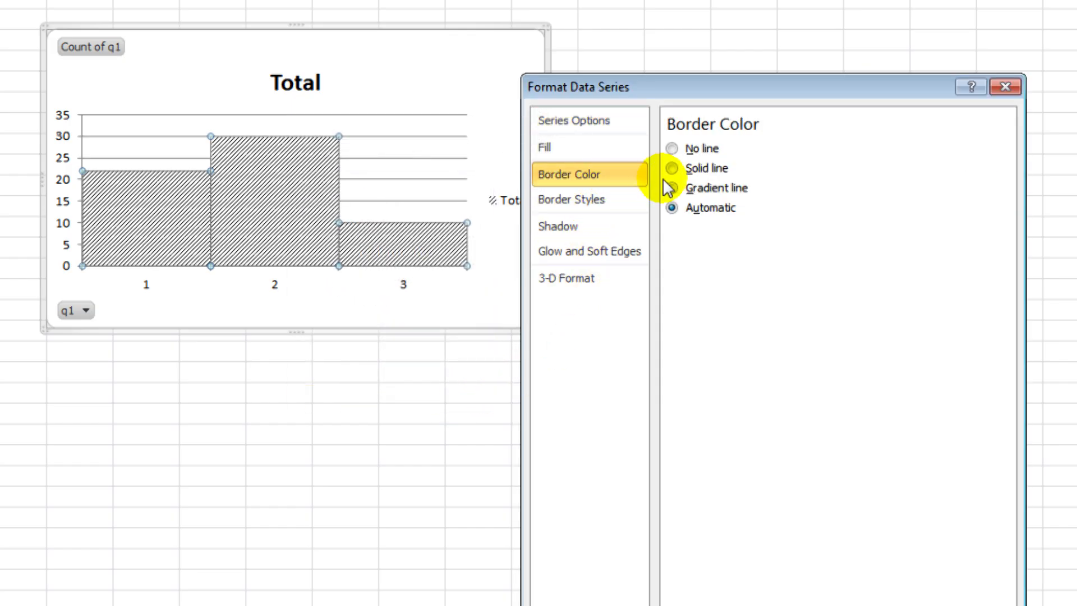
{"action": "left_click", "coordinate": [735, 177]}
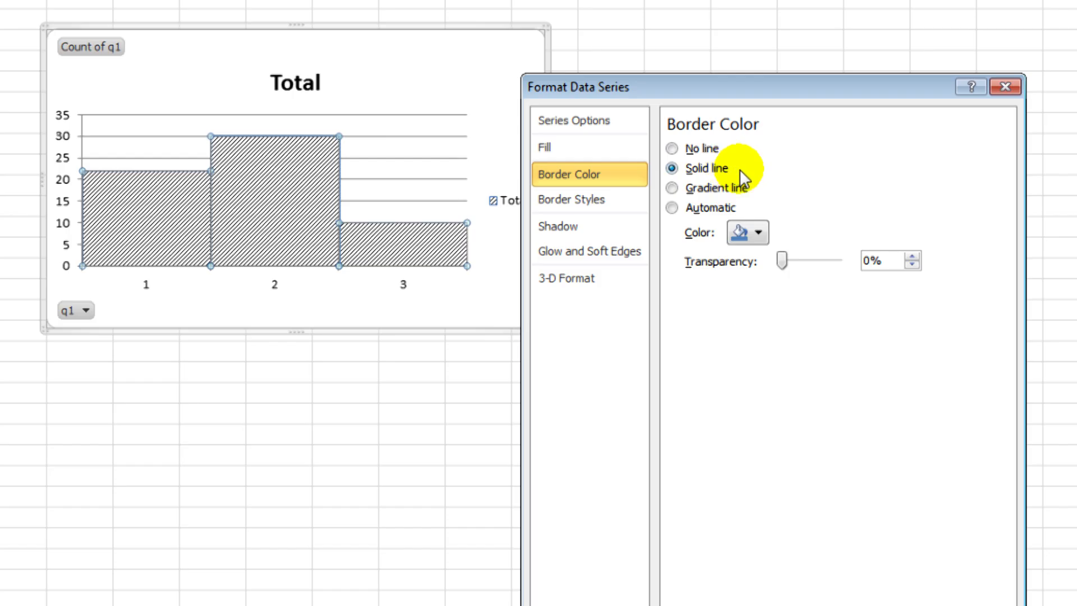
{"action": "left_click", "coordinate": [759, 230]}
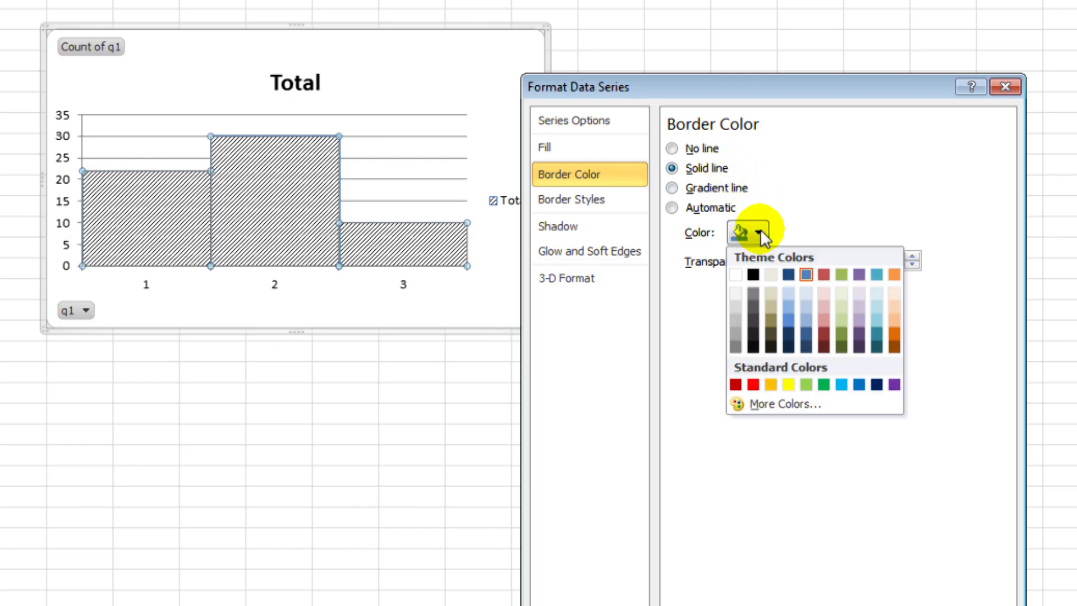
{"action": "left_click", "coordinate": [752, 275]}
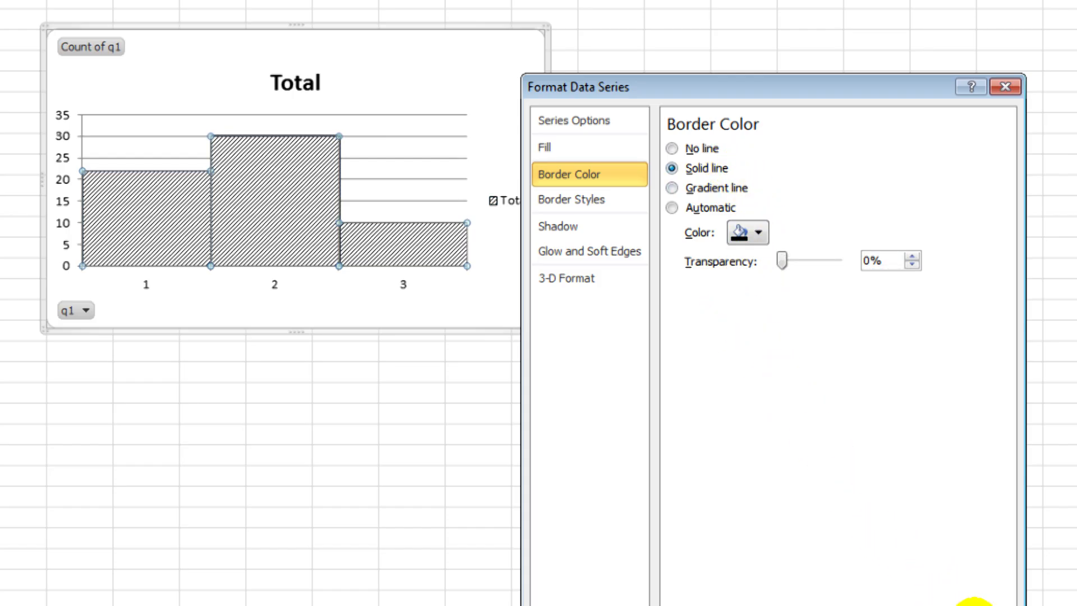
{"action": "left_click", "coordinate": [974, 603]}
{"action": "left_click", "coordinate": [442, 419]}
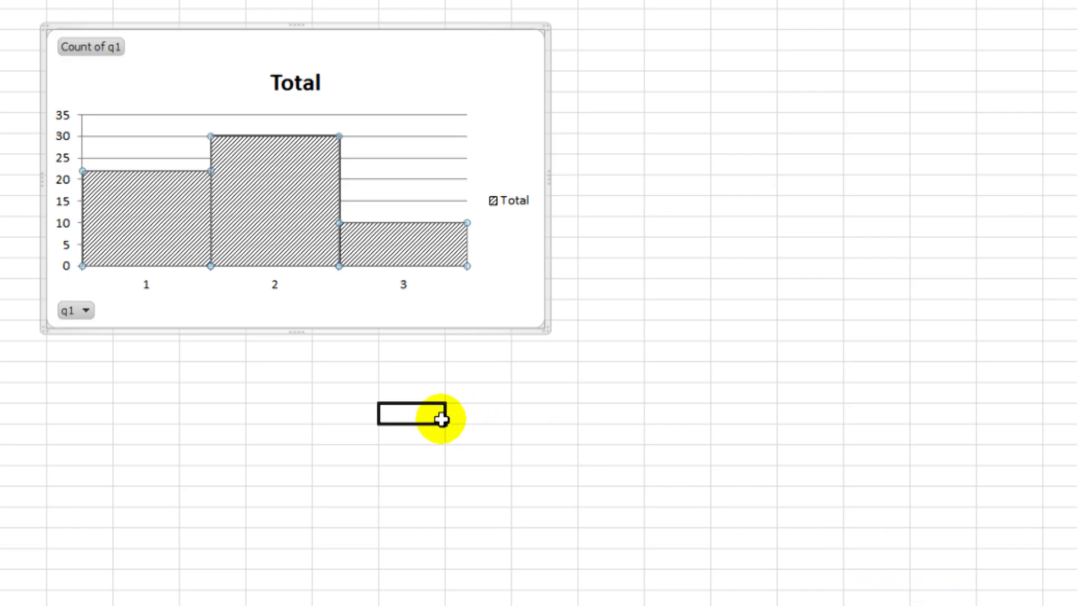
Step: Hide all field buttons on the q1 count chart
{"action": "left_click", "coordinate": [100, 49]}
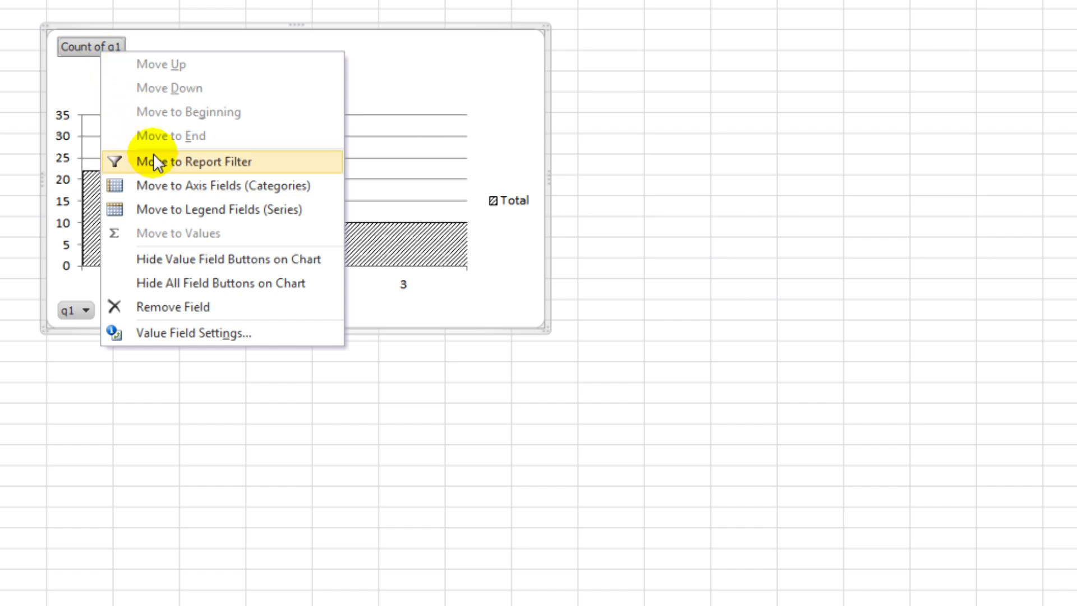
{"action": "left_click", "coordinate": [247, 286]}
{"action": "left_click", "coordinate": [514, 476]}
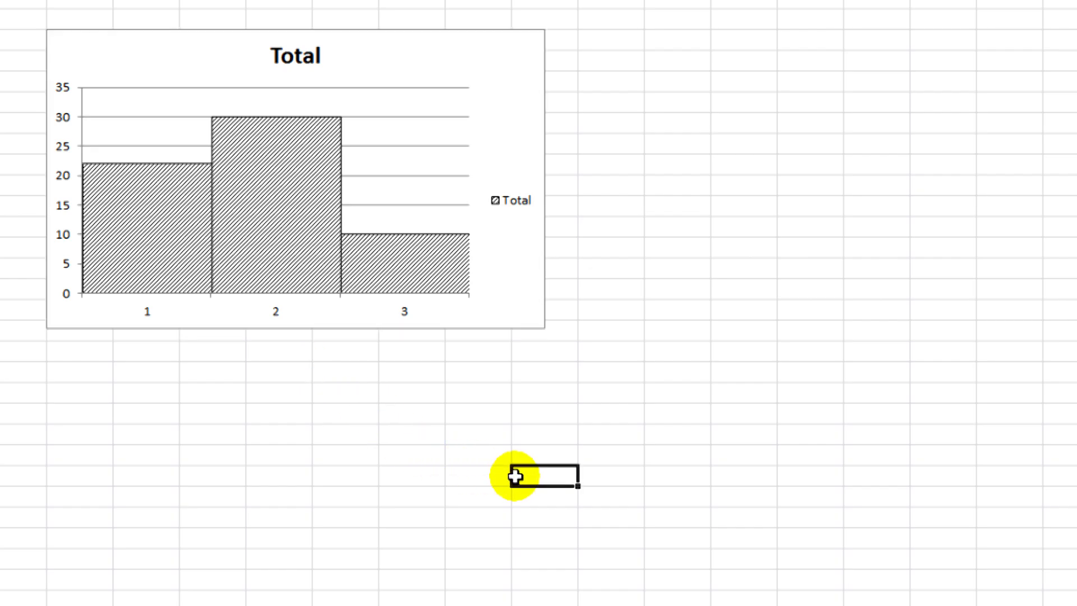
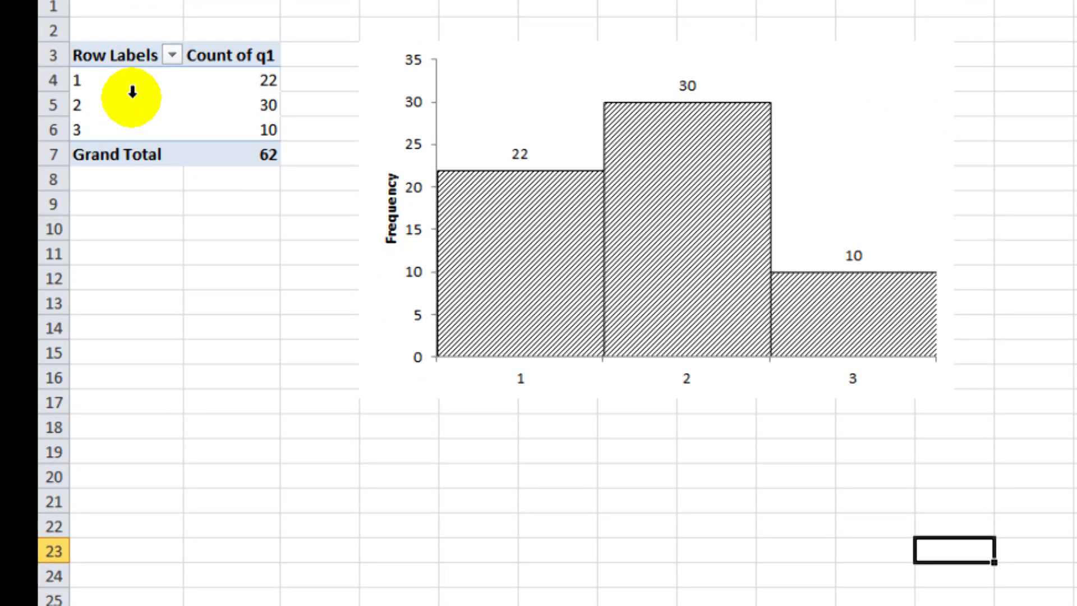
Step: Rename the PivotTable's row labels 1, 2 and 3 as "Up to 21", "22-25" and "26 or older"
{"action": "left_click", "coordinate": [56, 115]}
{"action": "type", "text": "Up to 21"}
{"action": "key", "text": "Return"}
{"action": "type", "text": "22-25"}
{"action": "key", "text": "Return"}
{"action": "type", "text": "26 or older"}
{"action": "key", "text": "Return"}
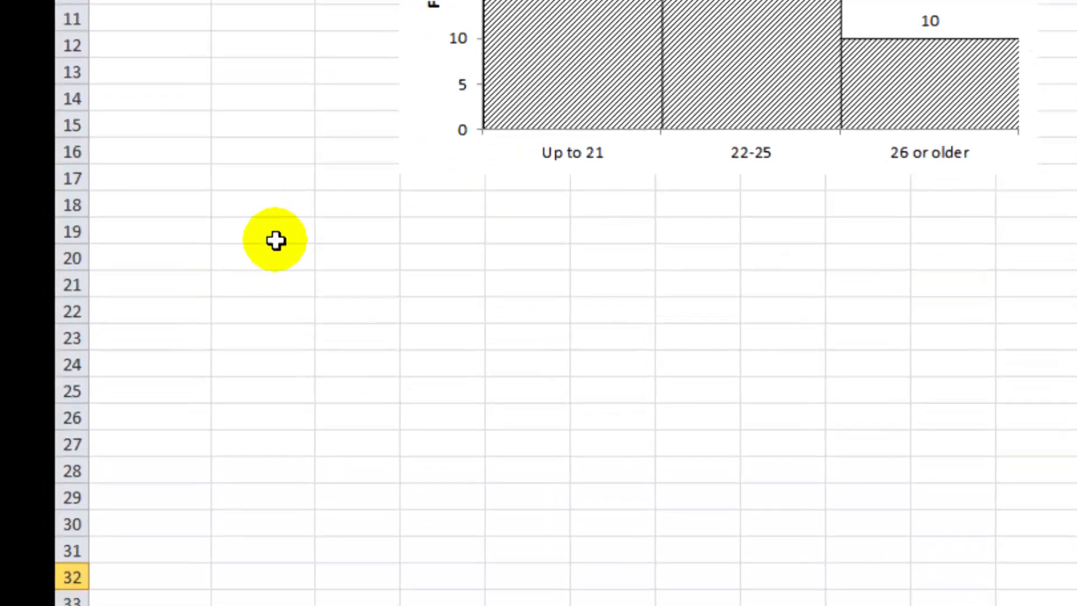
Step: Calculate the first group's share in cell B21 with =22/62 and format it as a percentage
{"action": "left_click", "coordinate": [271, 285]}
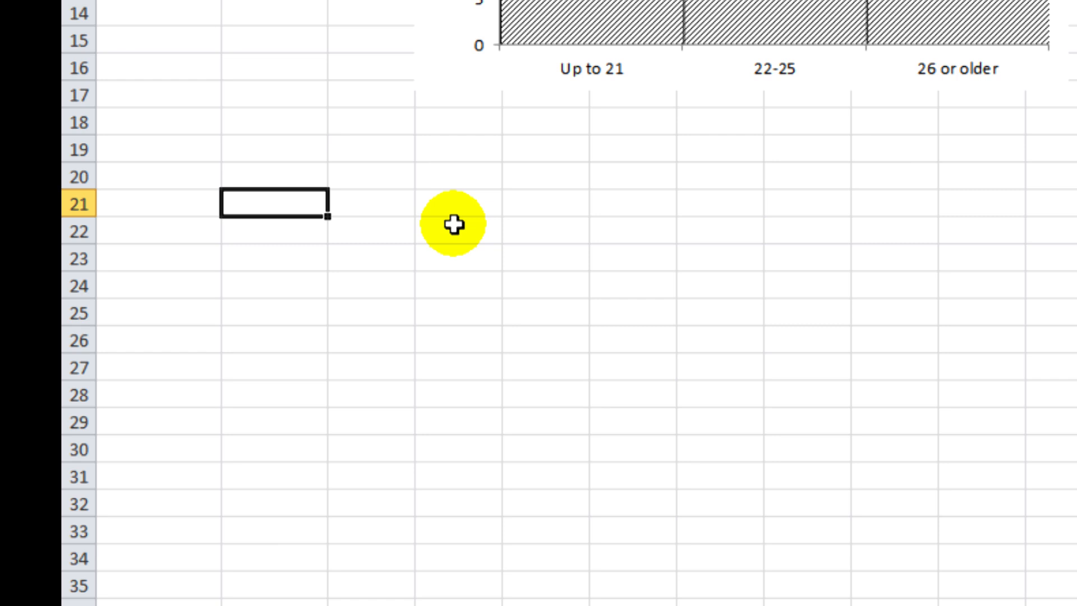
{"action": "type", "text": "=22"}
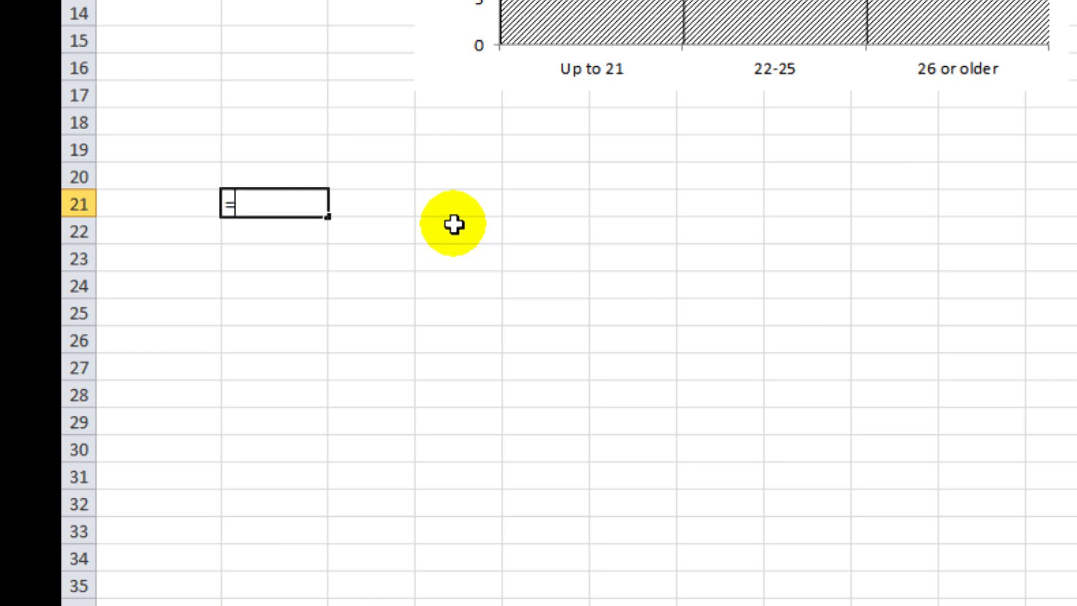
{"action": "type", "text": "/62"}
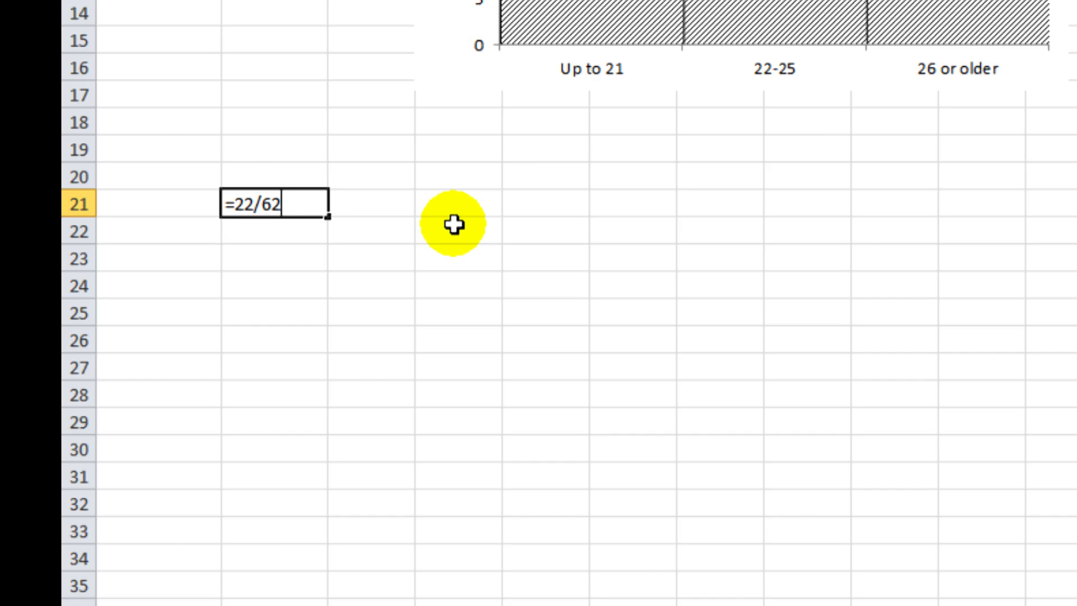
{"action": "key", "text": "Return"}
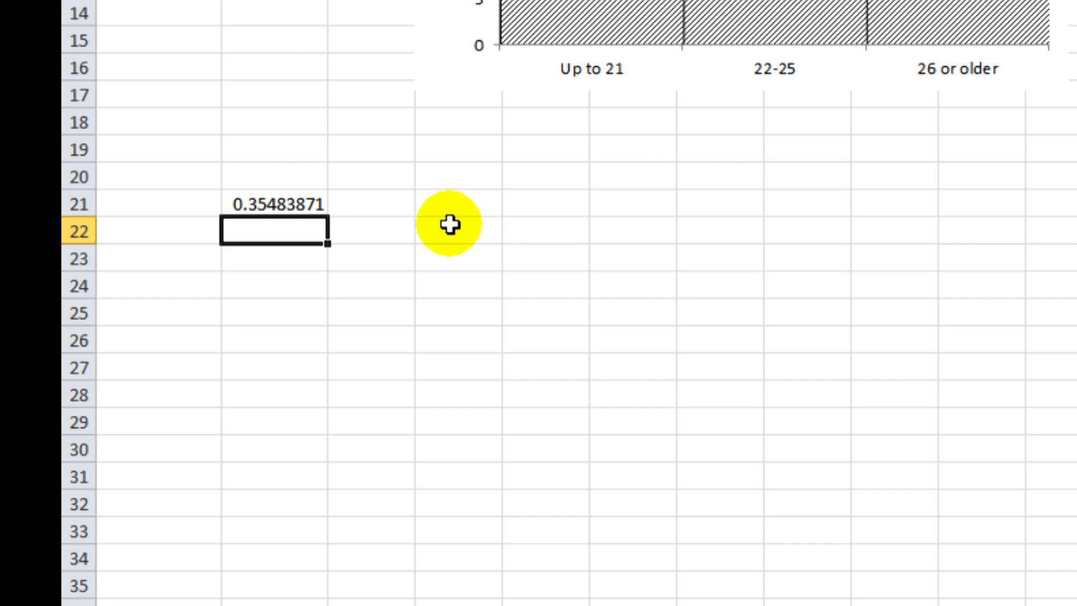
{"action": "left_click", "coordinate": [288, 204]}
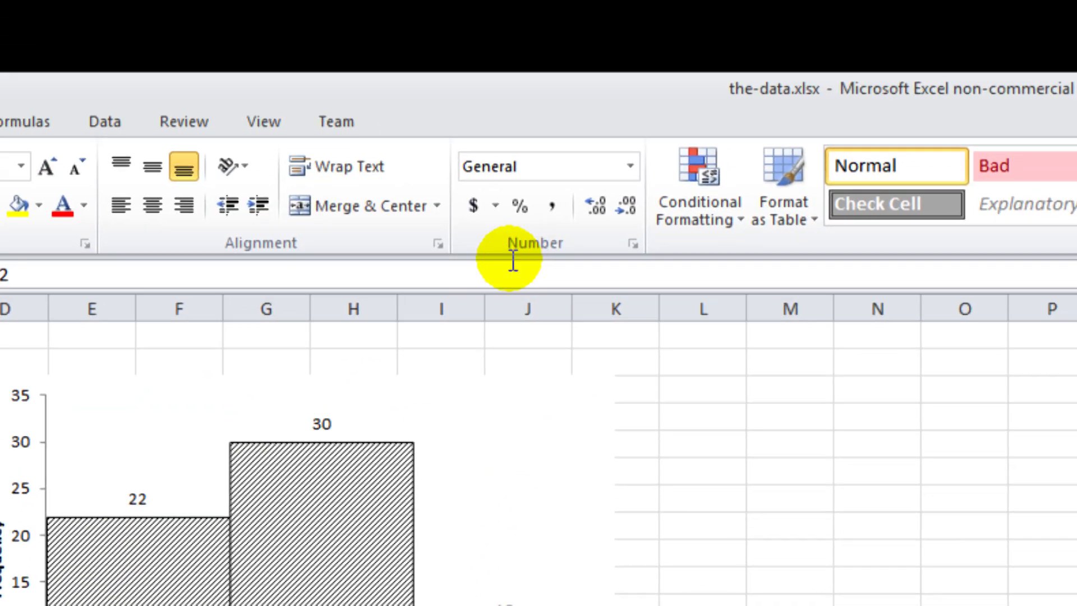
{"action": "left_click", "coordinate": [579, 128]}
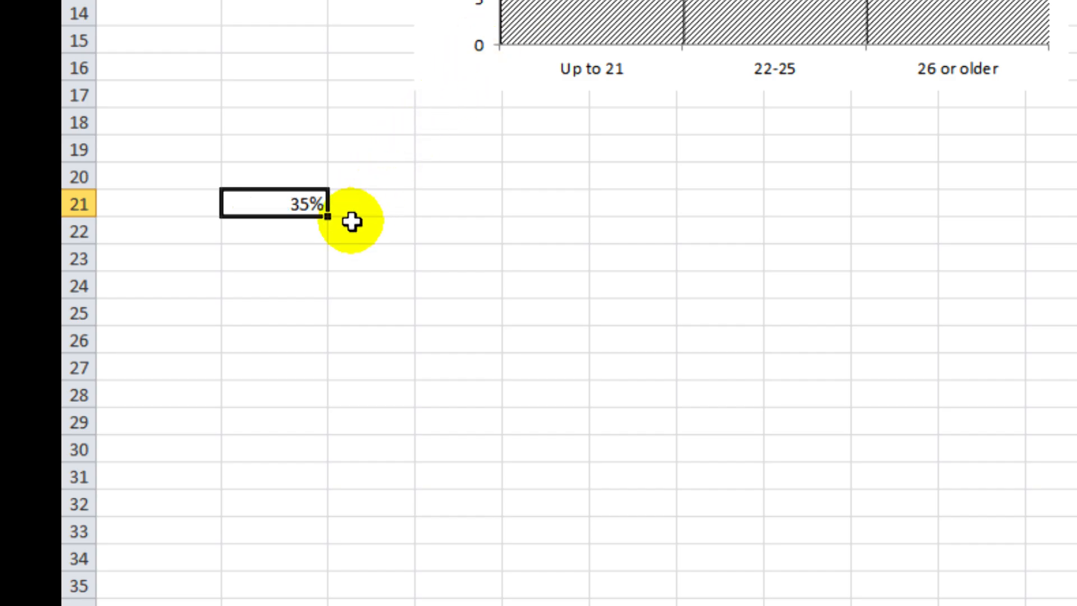
Step: Calculate the second group's share in cell B22 with =30/62 and format it as a percentage
{"action": "left_click", "coordinate": [289, 233]}
{"action": "type", "text": "="}
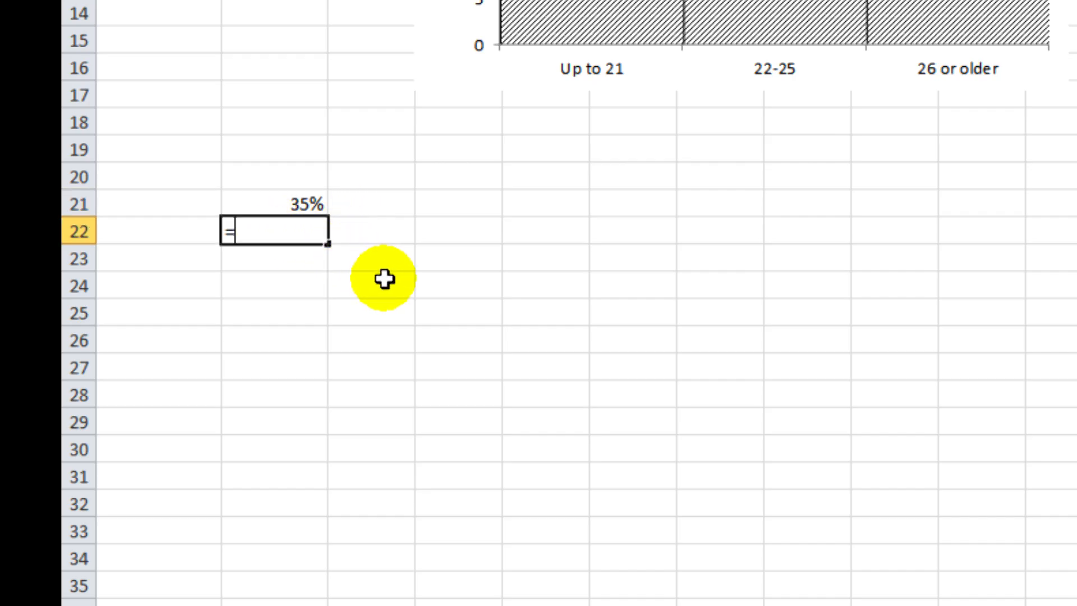
{"action": "type", "text": "30/62"}
{"action": "key", "text": "Return"}
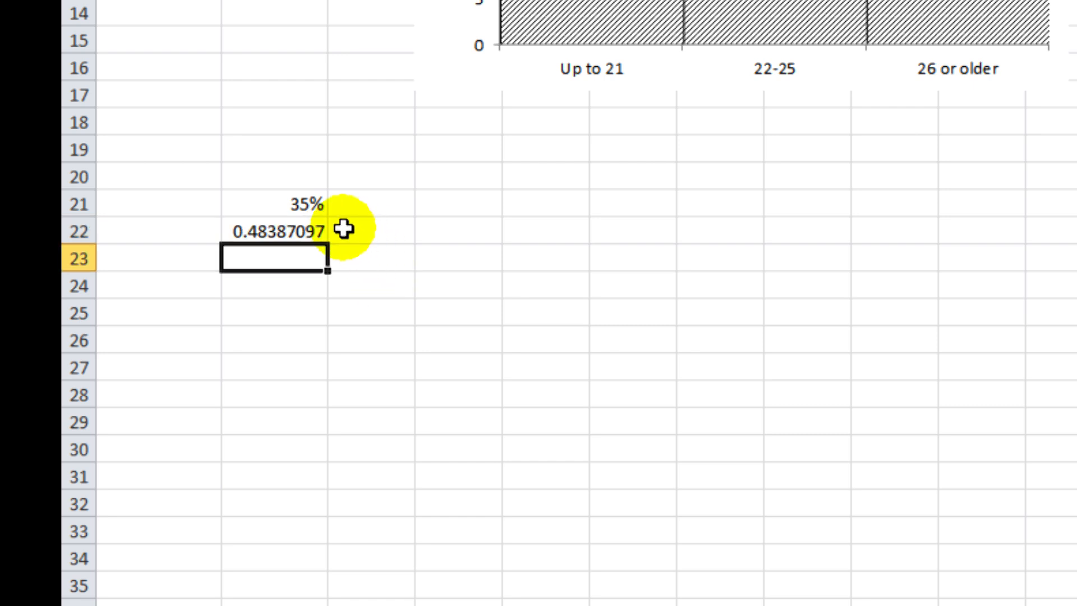
{"action": "left_click", "coordinate": [302, 229]}
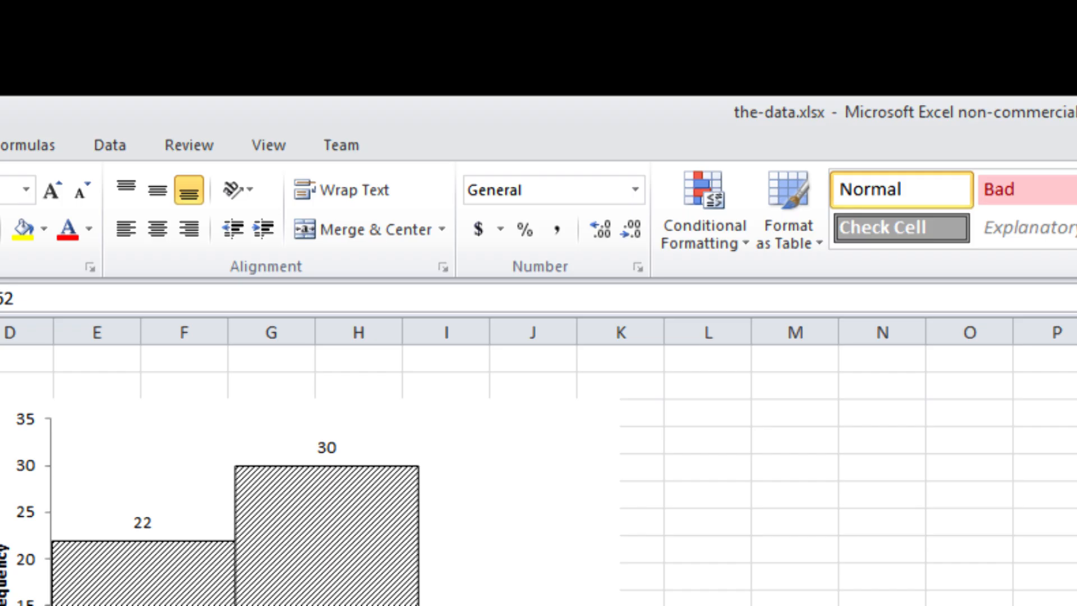
{"action": "left_click", "coordinate": [525, 240]}
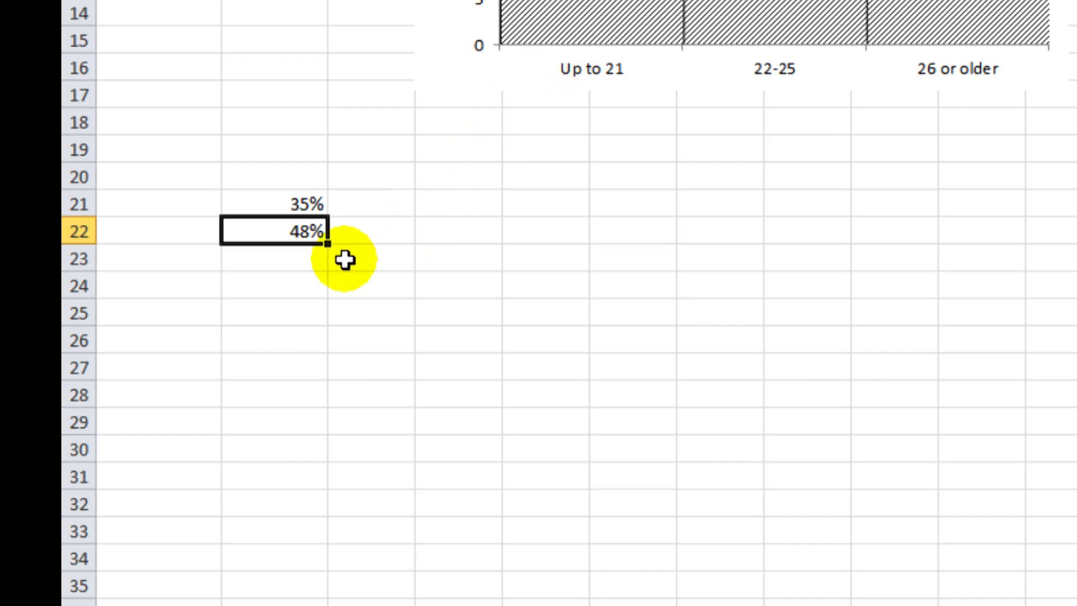
Step: Calculate the third group's share in cell B23 with =10/62
{"action": "left_click", "coordinate": [289, 259]}
{"action": "type", "text": "=10/62"}
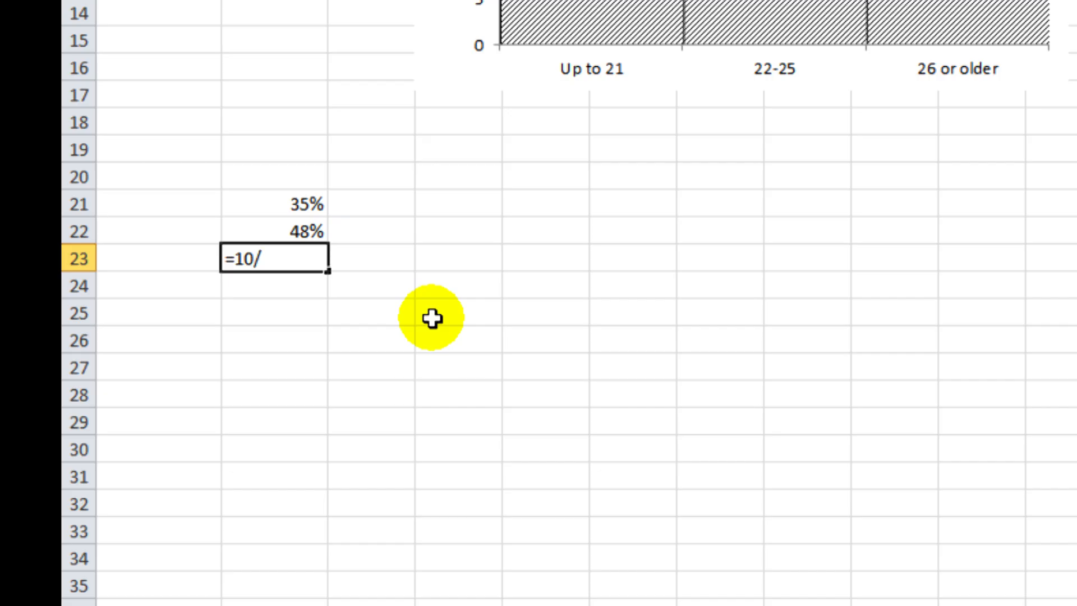
{"action": "key", "text": "Return"}
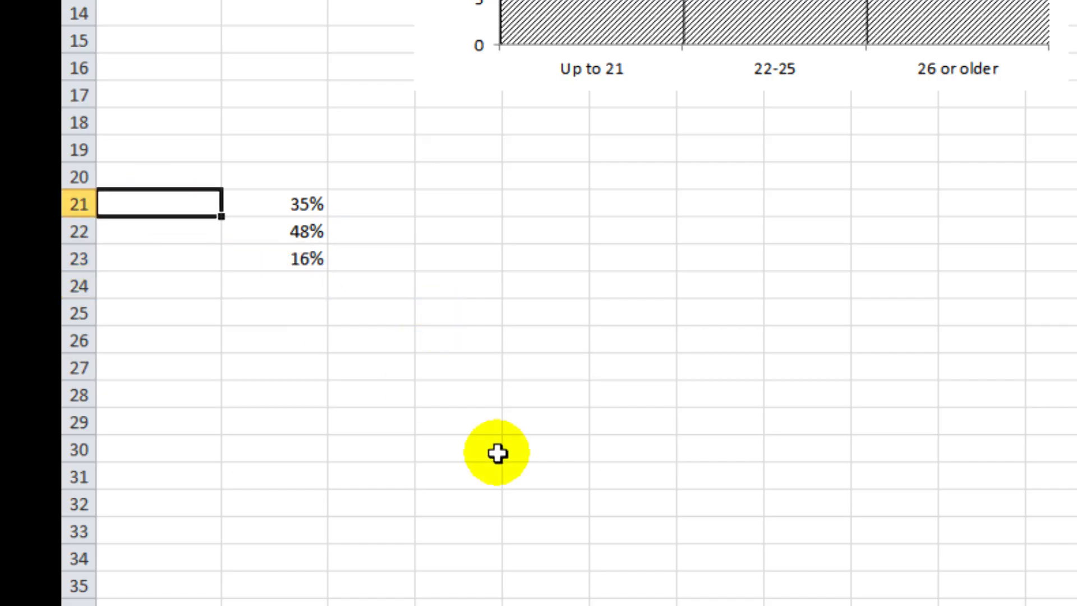
Step: Label the three percentages in cells A21 to A23 as "Up to 21", "22-25" and "26 or older"
{"action": "type", "text": "Up to 21"}
{"action": "key", "text": "Return"}
{"action": "type", "text": "22-25"}
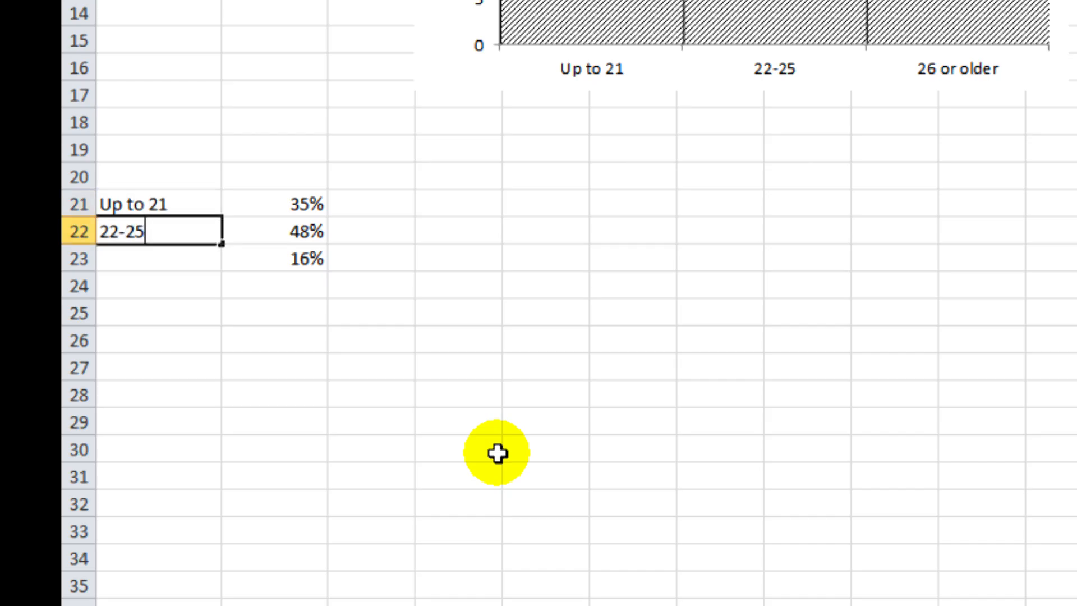
{"action": "key", "text": "Return"}
{"action": "type", "text": "26"}
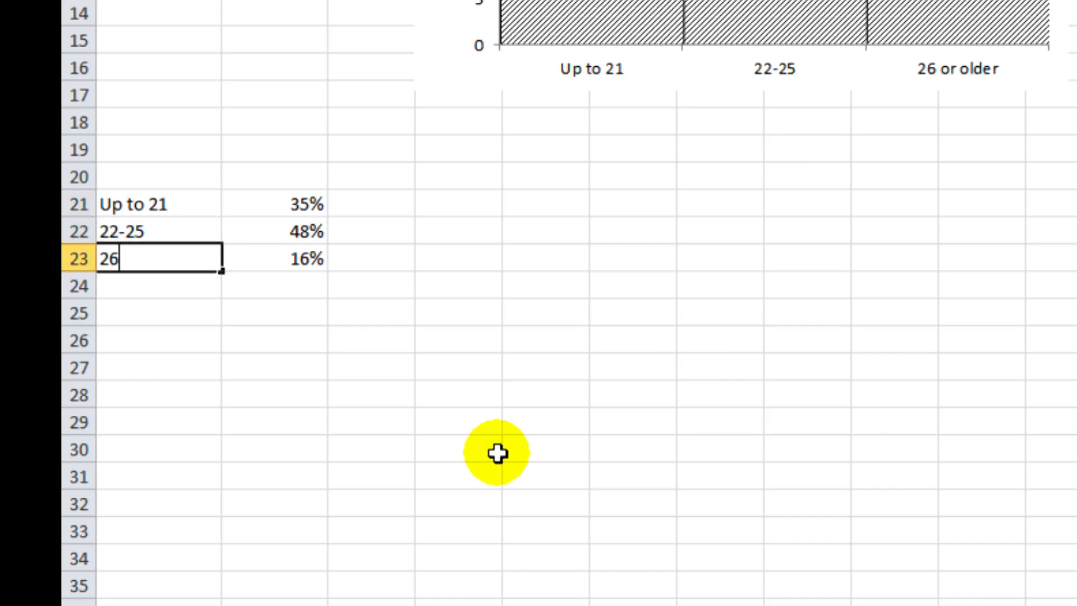
{"action": "type", "text": " or older"}
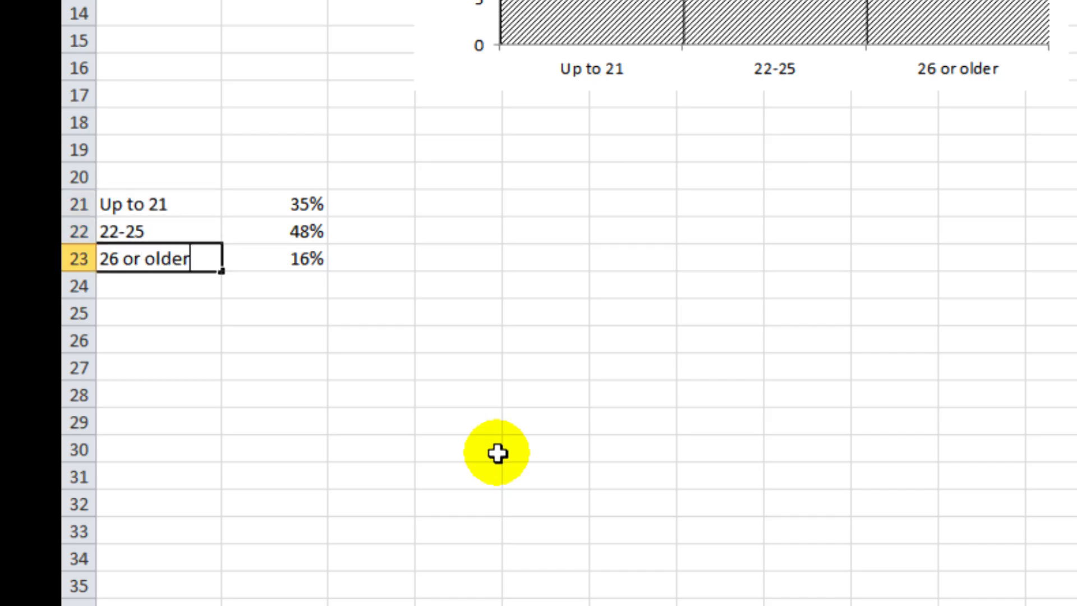
{"action": "left_click", "coordinate": [497, 453]}
Step: Insert a 2-D clustered column chart of the percentages in A21:B23 and place it below the frequency histogram
{"action": "left_click_drag", "start_coordinate": [170, 204], "coordinate": [268, 256]}
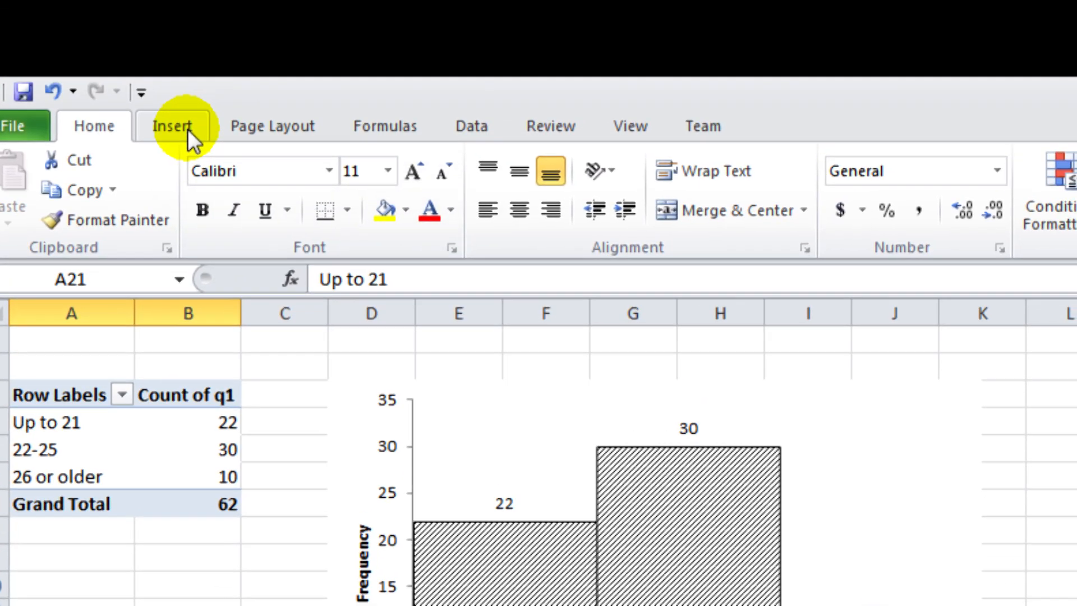
{"action": "left_click", "coordinate": [187, 130]}
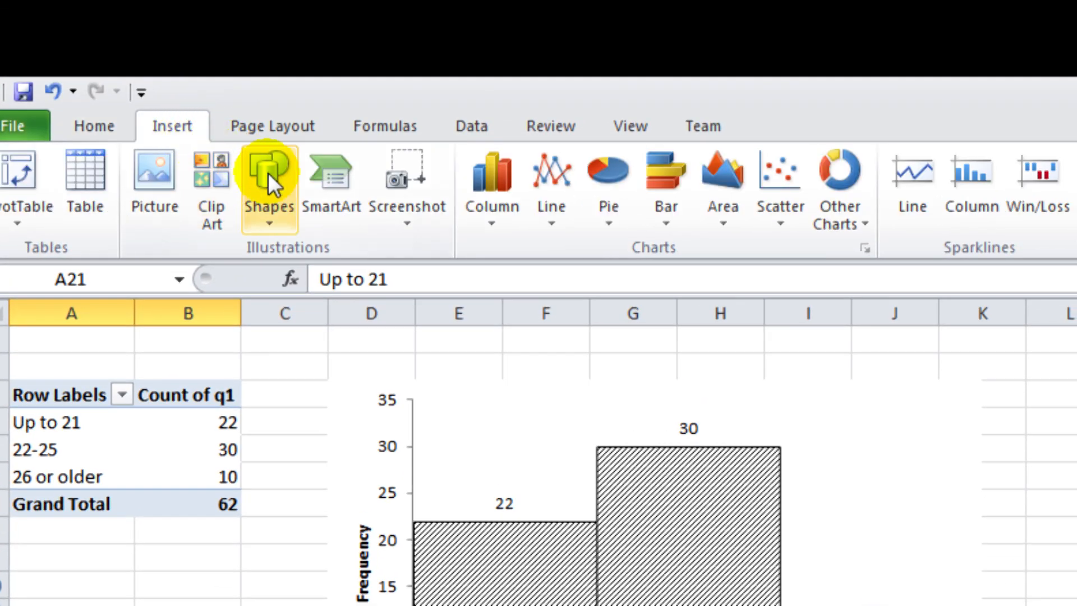
{"action": "left_click", "coordinate": [493, 209]}
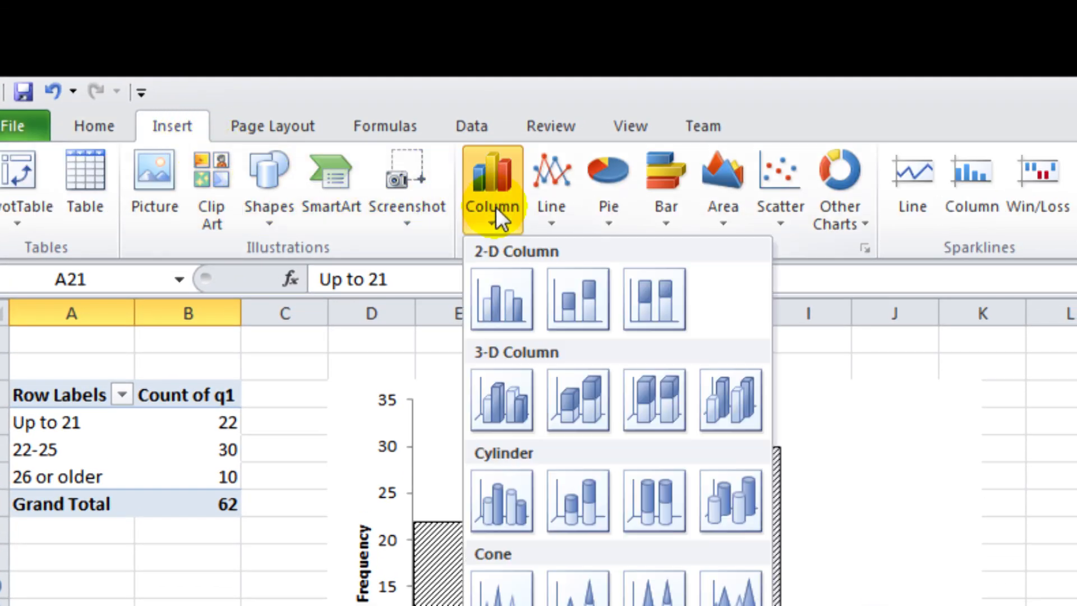
{"action": "left_click", "coordinate": [513, 297]}
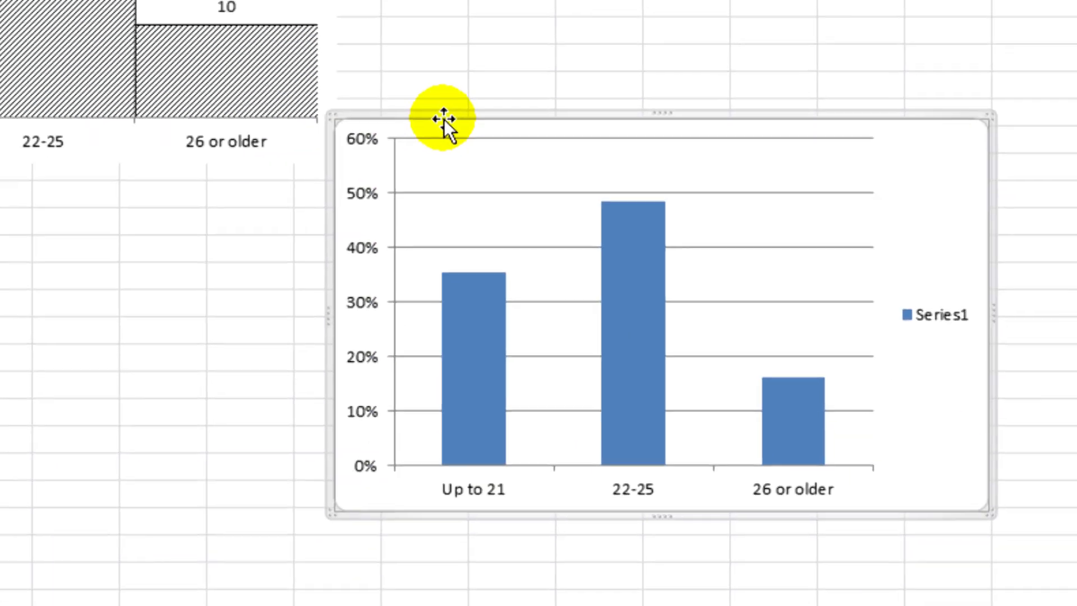
{"action": "left_click_drag", "start_coordinate": [442, 118], "coordinate": [145, 48]}
Step: Format the percentage chart's bars with no gap, a black-and-white light upward diagonal pattern and solid black borders, and remove the legend
{"action": "left_click", "coordinate": [873, 459]}
{"action": "right_click", "coordinate": [330, 235]}
{"action": "left_click", "coordinate": [491, 485]}
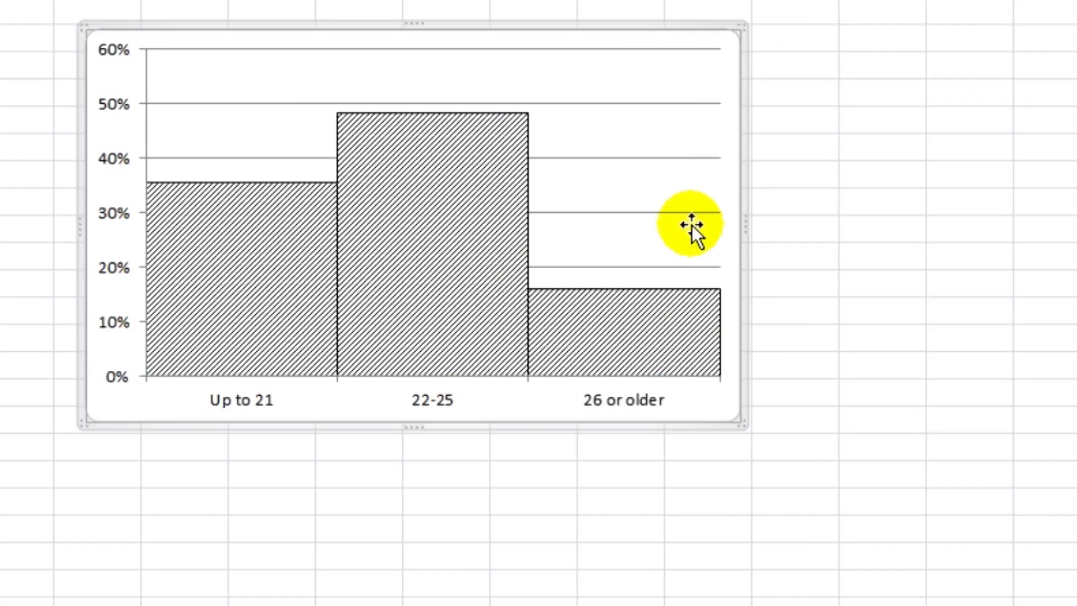
{"action": "left_click", "coordinate": [818, 359]}
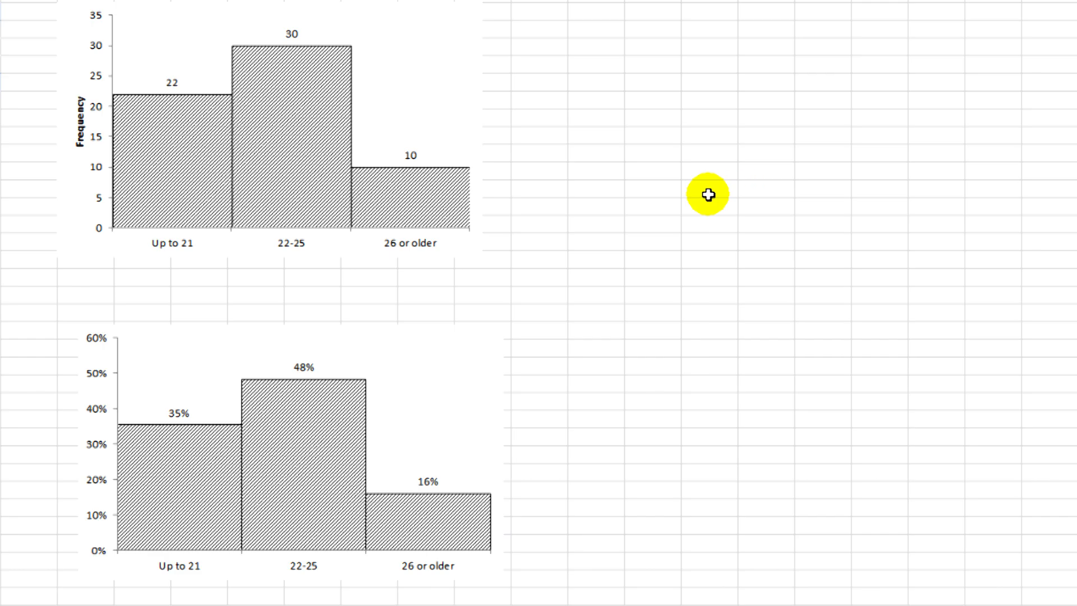
Step: Copy the frequency histogram to the clipboard
{"action": "left_click", "coordinate": [481, 120]}
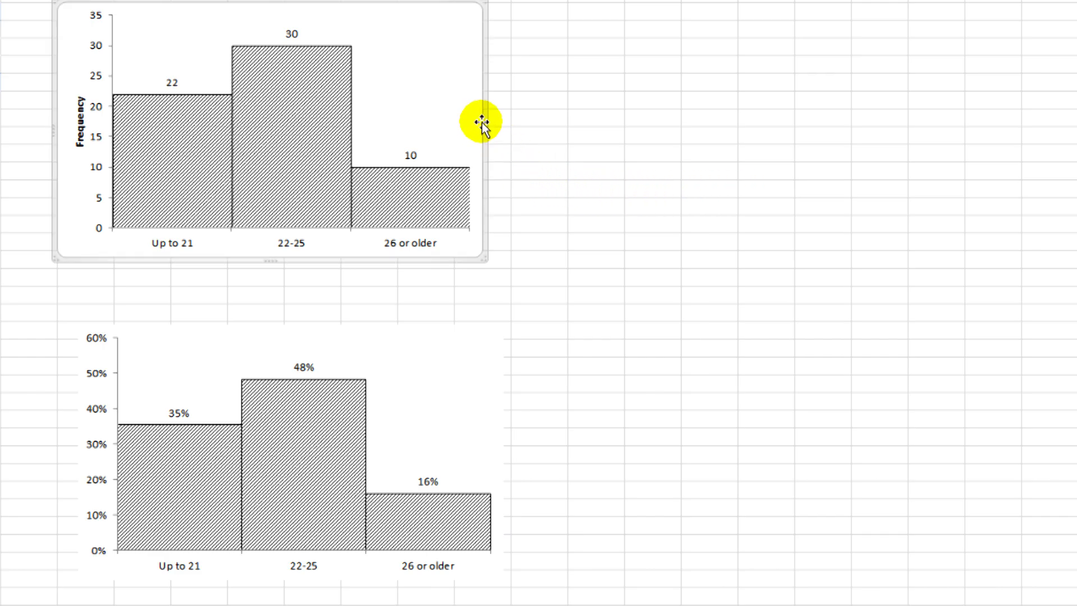
{"action": "right_click", "coordinate": [485, 109]}
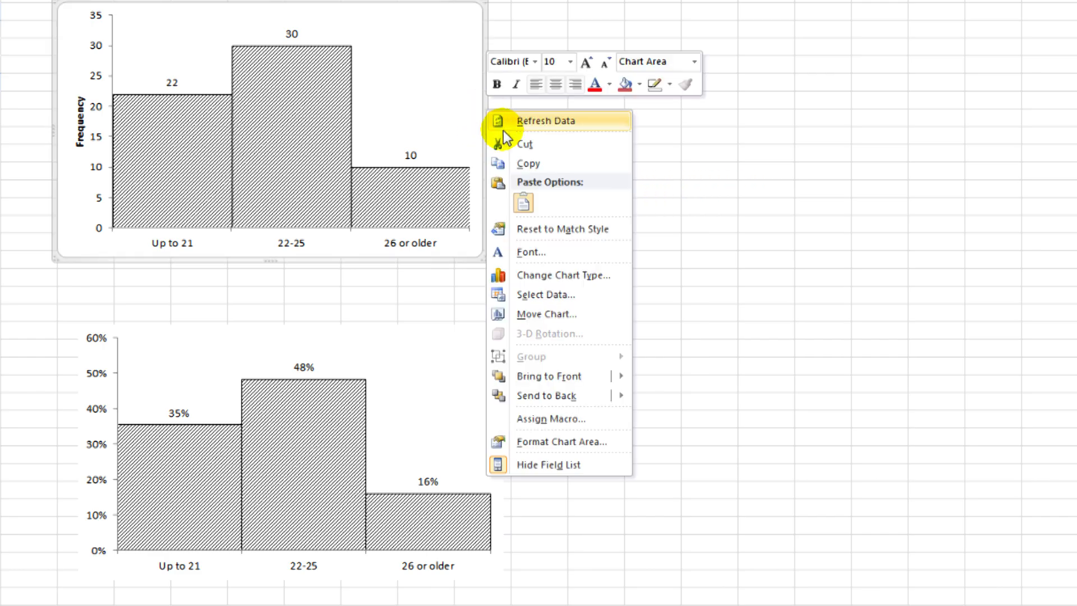
{"action": "left_click", "coordinate": [554, 164]}
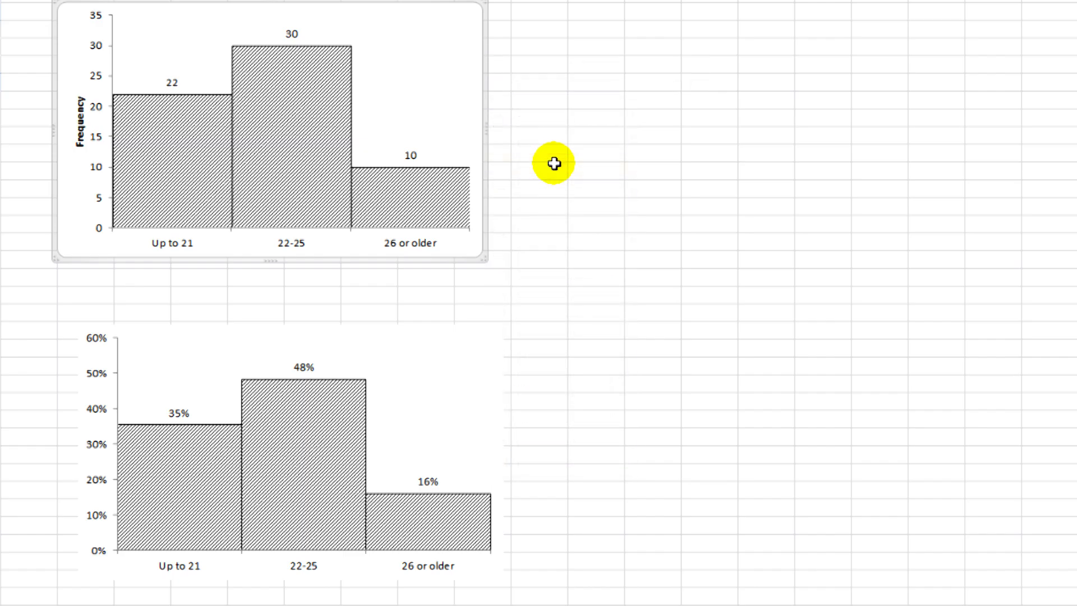
Step: Switch to the Word document, paste the frequency histogram below the paragraph, and caption it "Figure 1. Participant age characteristics."
{"action": "key", "text": "alt+Tab"}
{"action": "key", "text": "ctrl+v"}
{"action": "type", "text": "Figure 1. Participant age character"}
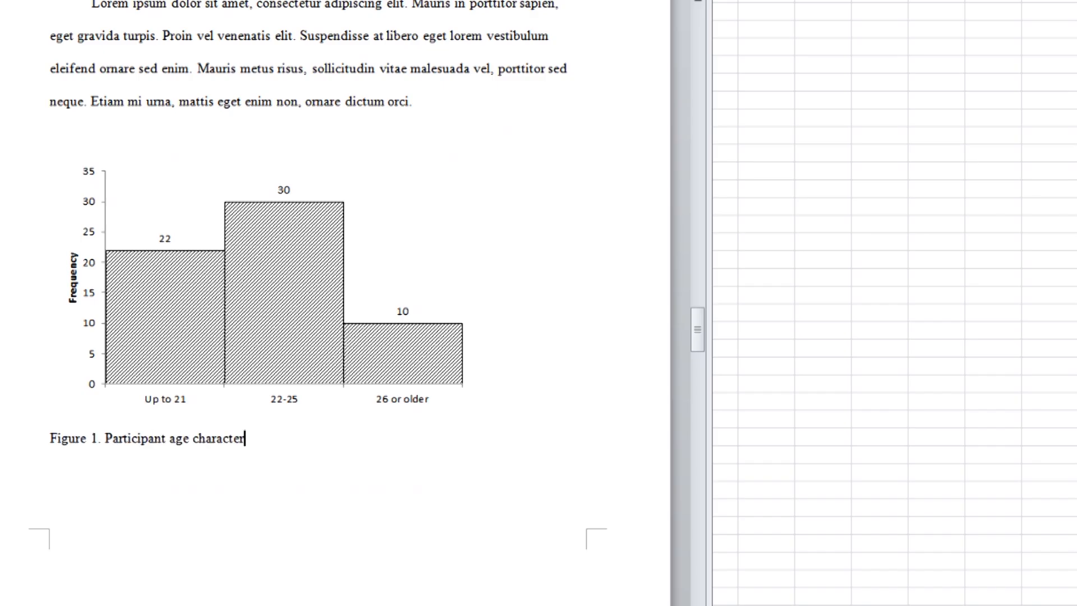
{"action": "type", "text": "istics."}
{"action": "left_click_drag", "start_coordinate": [51, 438], "coordinate": [98, 452]}
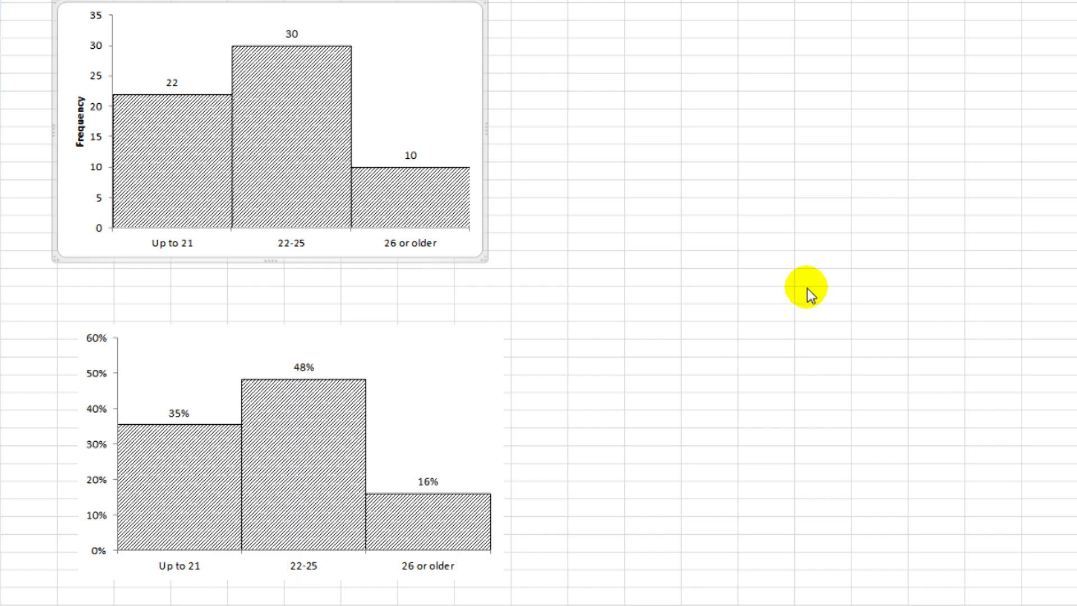
Step: Back in Excel, create a PivotTable from the Data table in Sheet1 on a new worksheet and rename that worksheet "q2"
{"action": "left_click", "coordinate": [803, 450]}
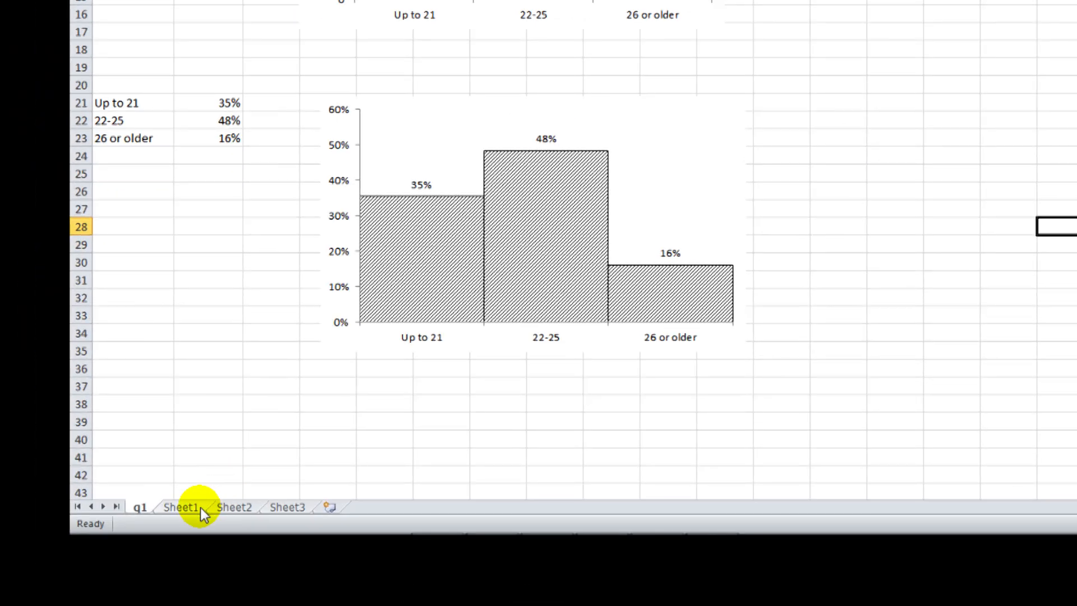
{"action": "left_click", "coordinate": [199, 508]}
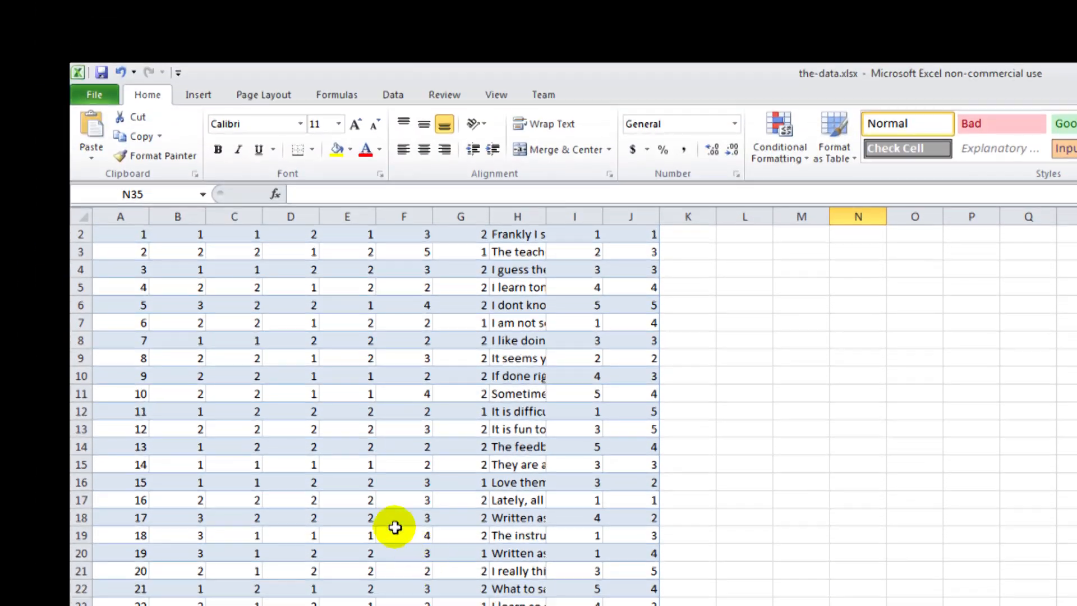
{"action": "left_click", "coordinate": [345, 481]}
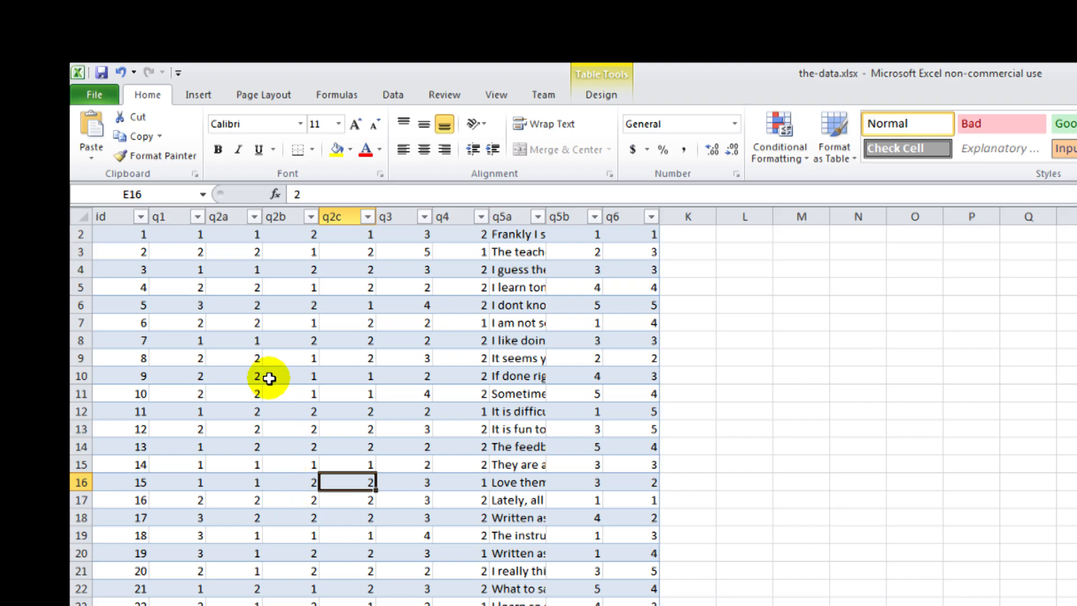
{"action": "left_click", "coordinate": [211, 106]}
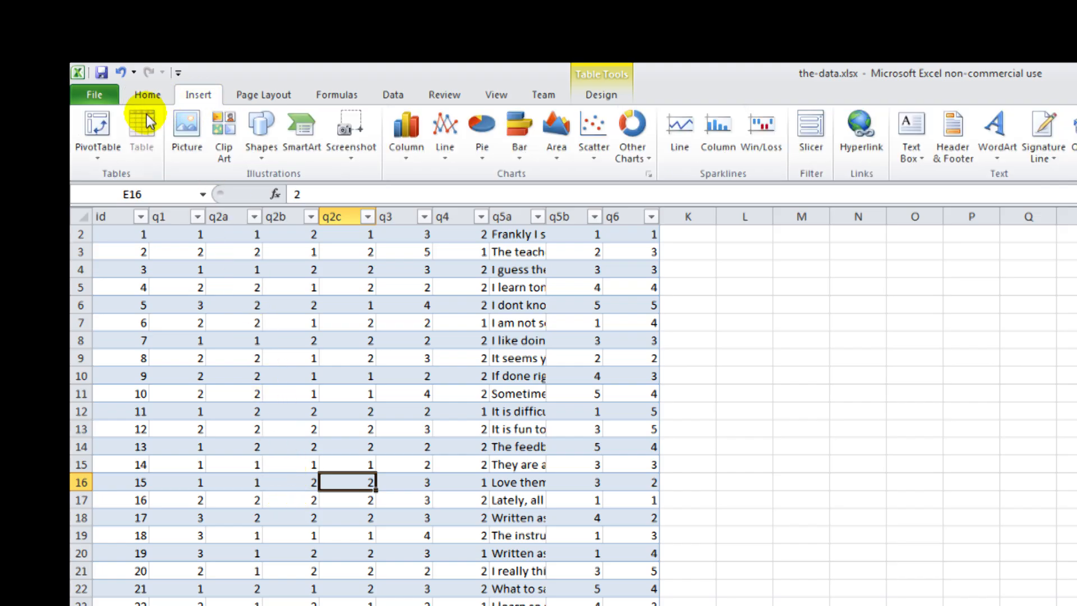
{"action": "left_click", "coordinate": [98, 126]}
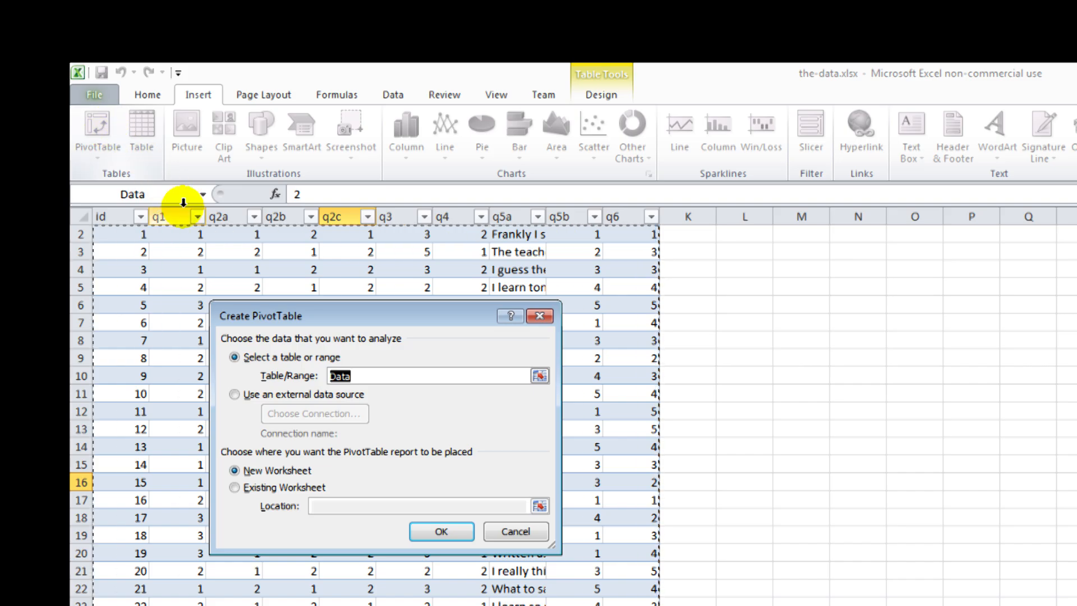
{"action": "left_click", "coordinate": [437, 532]}
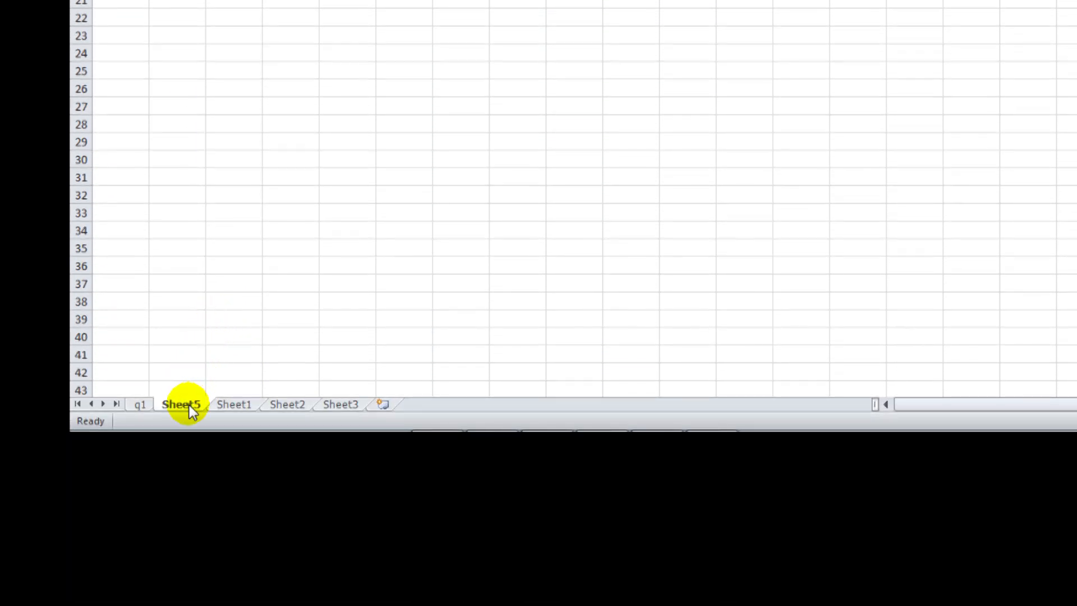
{"action": "double_click", "coordinate": [191, 405]}
{"action": "type", "text": "q"}
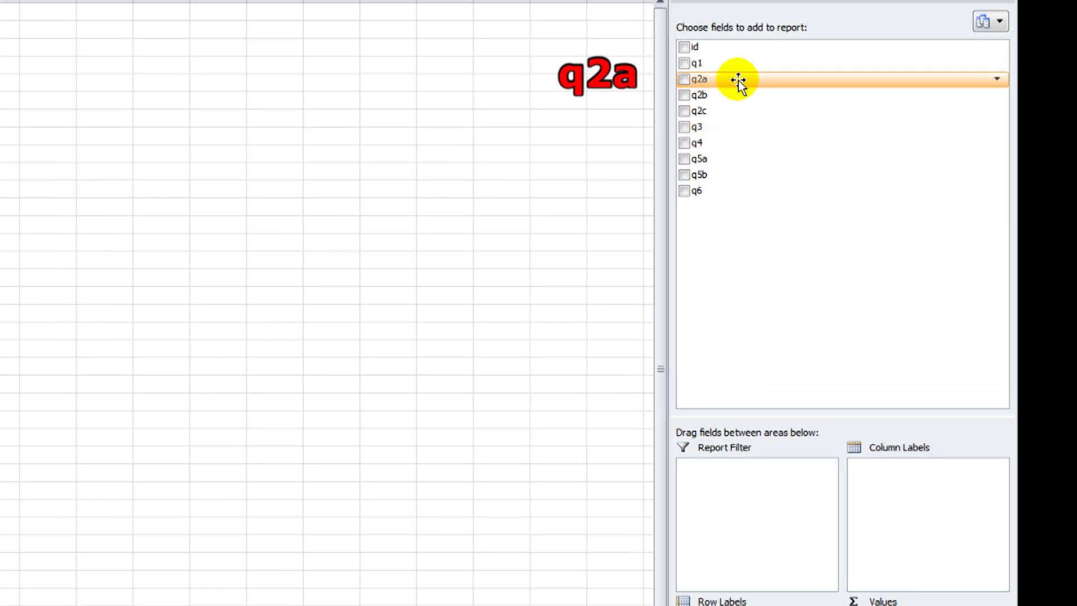
Step: Add q2a to the PivotTable as both row labels and values, and summarize the values by Count
{"action": "left_click_drag", "start_coordinate": [738, 82], "coordinate": [712, 344]}
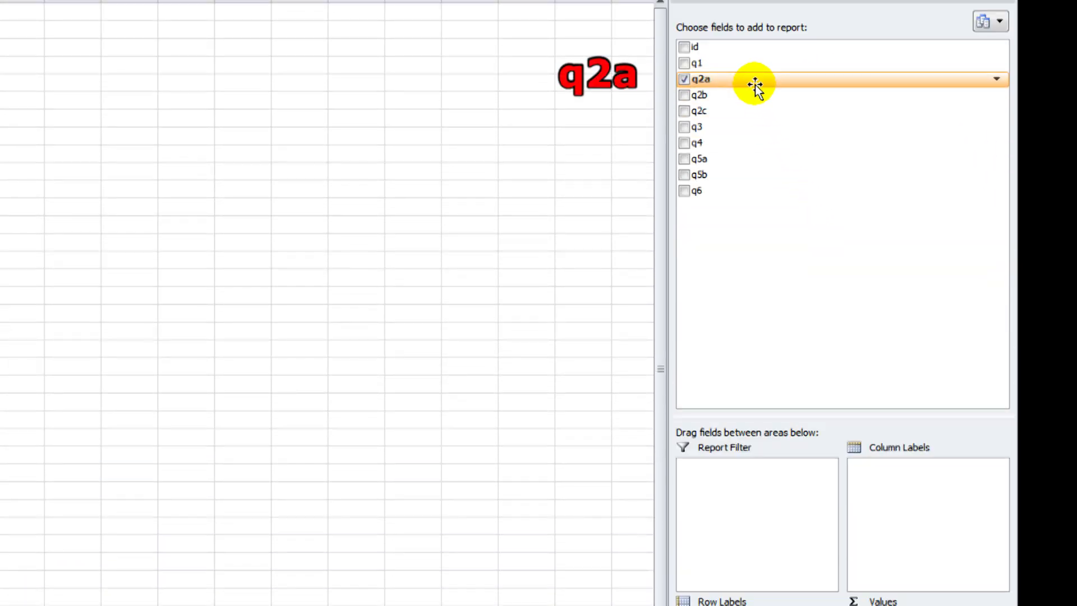
{"action": "left_click_drag", "start_coordinate": [751, 82], "coordinate": [895, 348]}
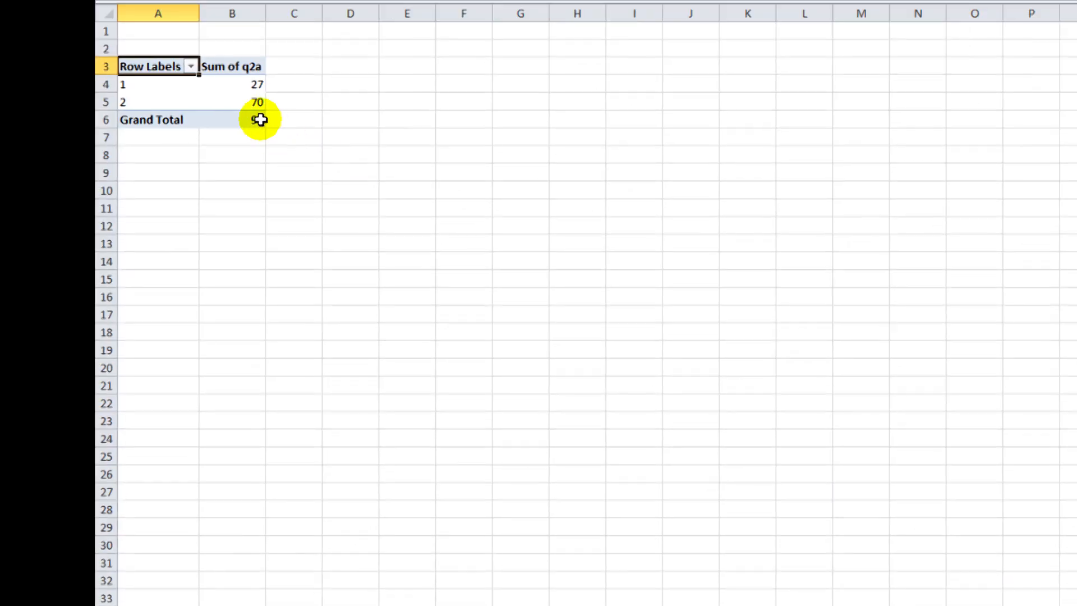
{"action": "left_click", "coordinate": [230, 87]}
{"action": "right_click", "coordinate": [234, 91]}
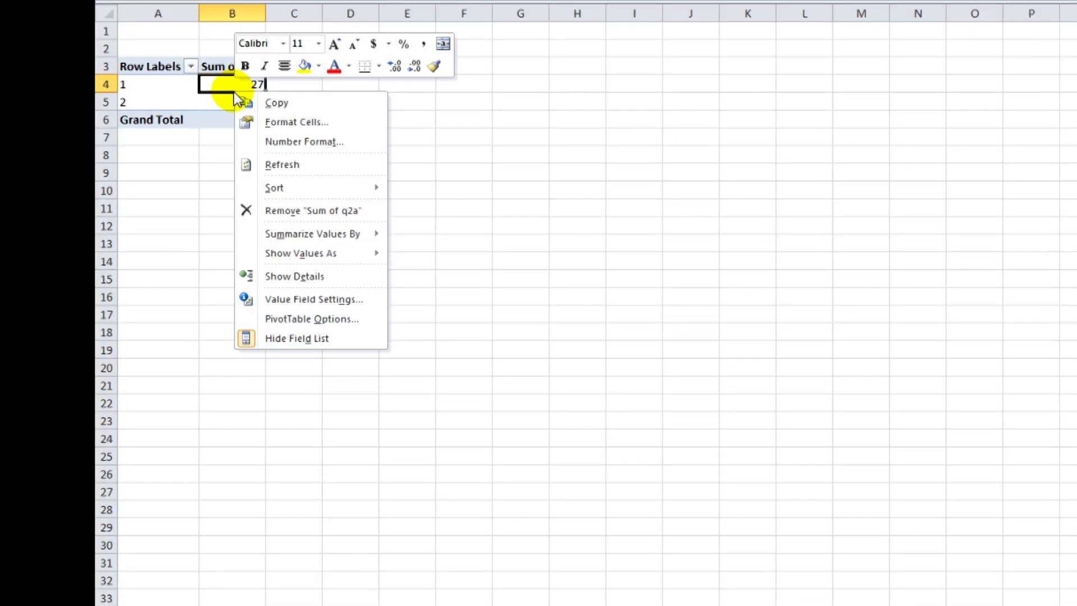
{"action": "left_click", "coordinate": [381, 301]}
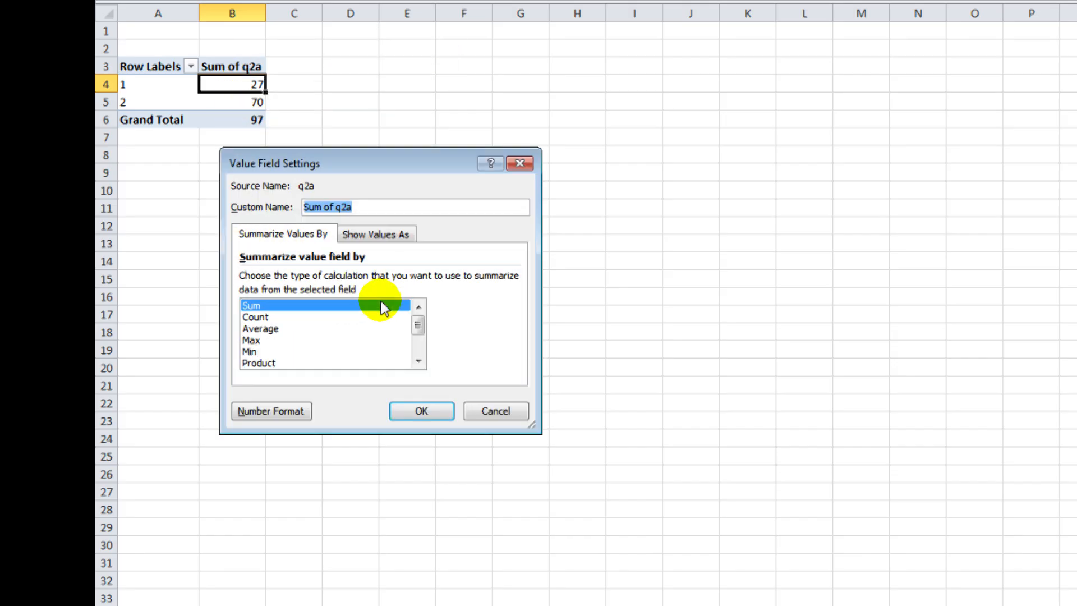
{"action": "left_click", "coordinate": [272, 317]}
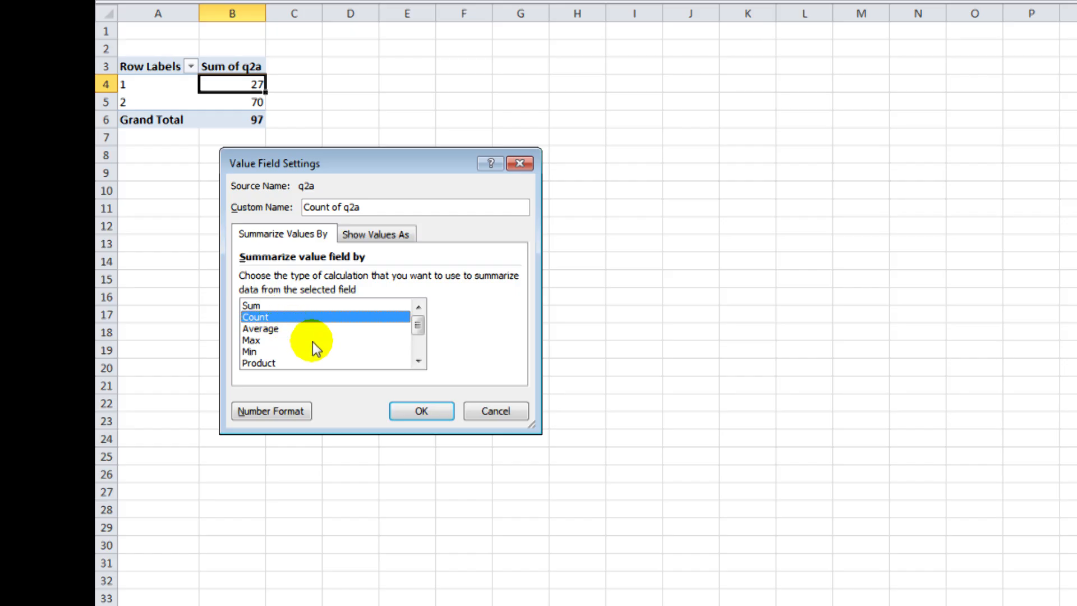
{"action": "left_click", "coordinate": [415, 412]}
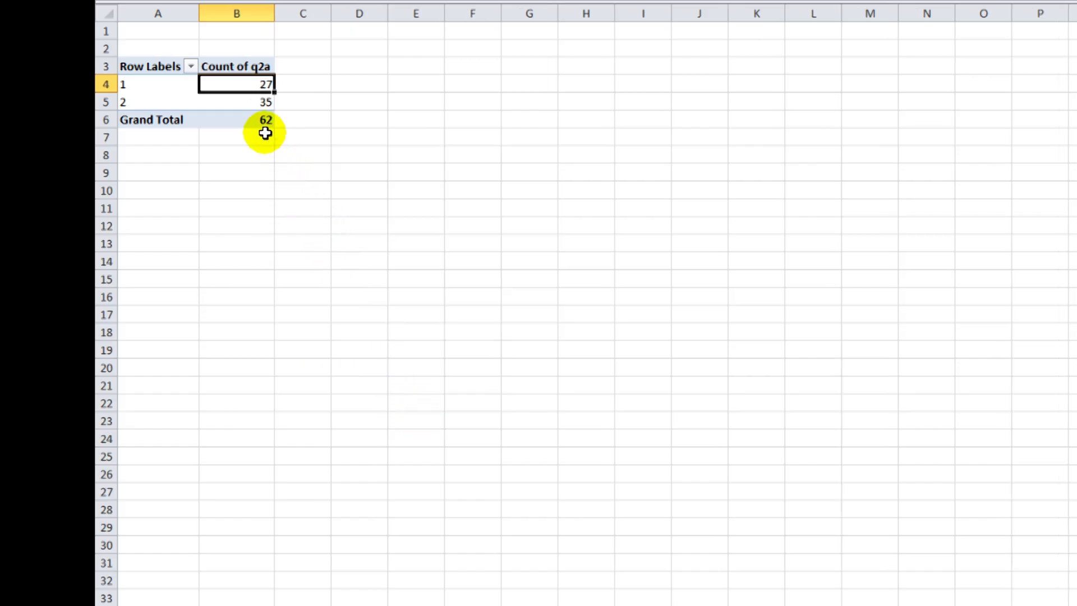
Step: Relabel rows 1 and 2 of the q2a PivotTable as "Yes" and "No"
{"action": "left_click", "coordinate": [157, 85]}
{"action": "type", "text": "YNo"}
{"action": "key", "text": "Return"}
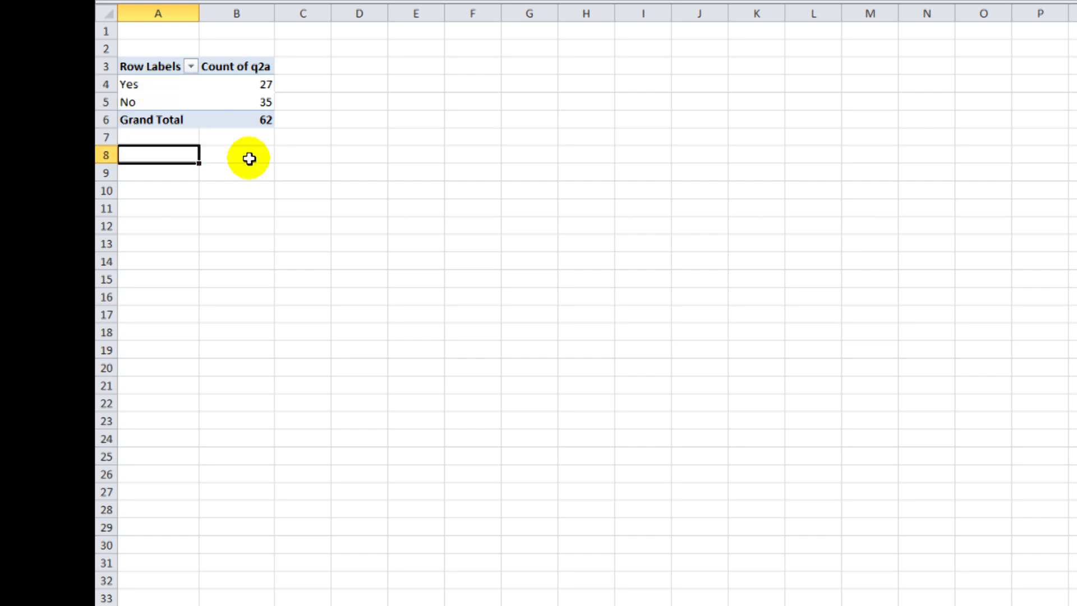
Step: Create a second PivotTable from the Data table in Sheet1, placed on the existing q2 worksheet at cell A11
{"action": "left_click", "coordinate": [250, 502]}
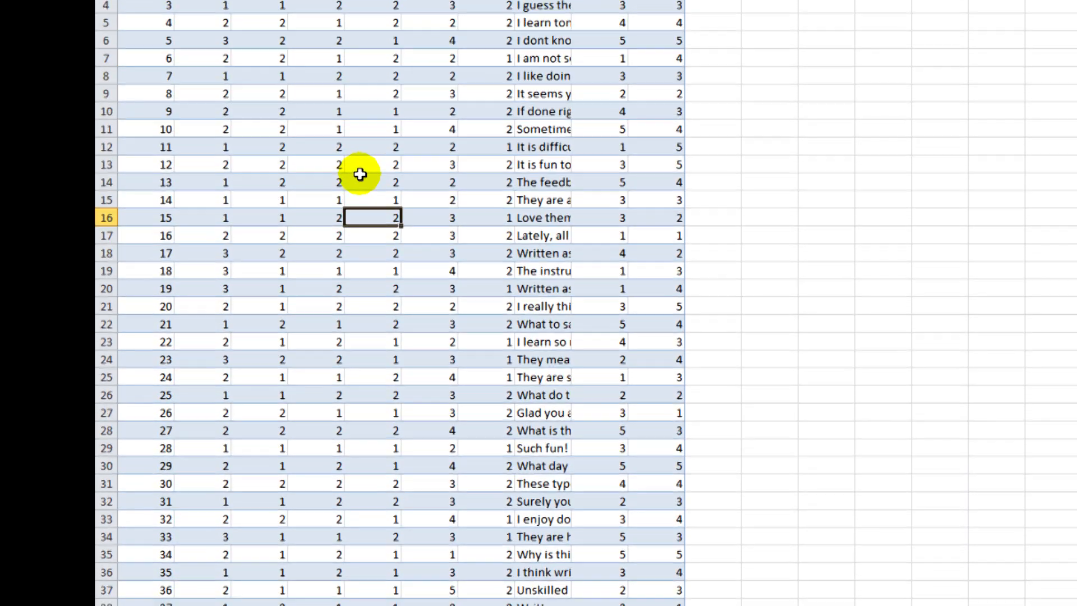
{"action": "left_click", "coordinate": [360, 178]}
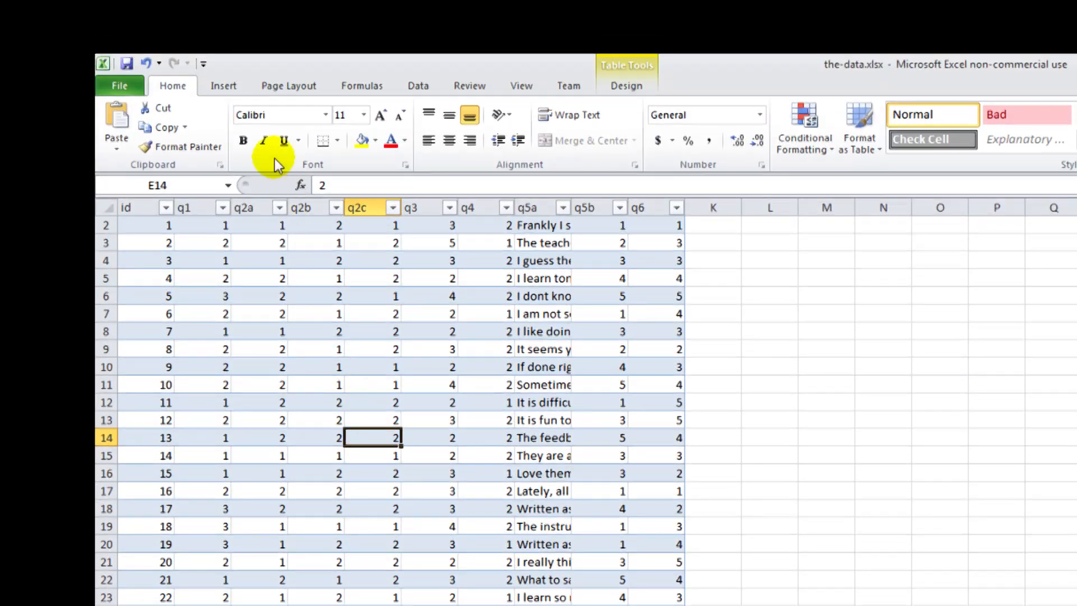
{"action": "left_click", "coordinate": [223, 37]}
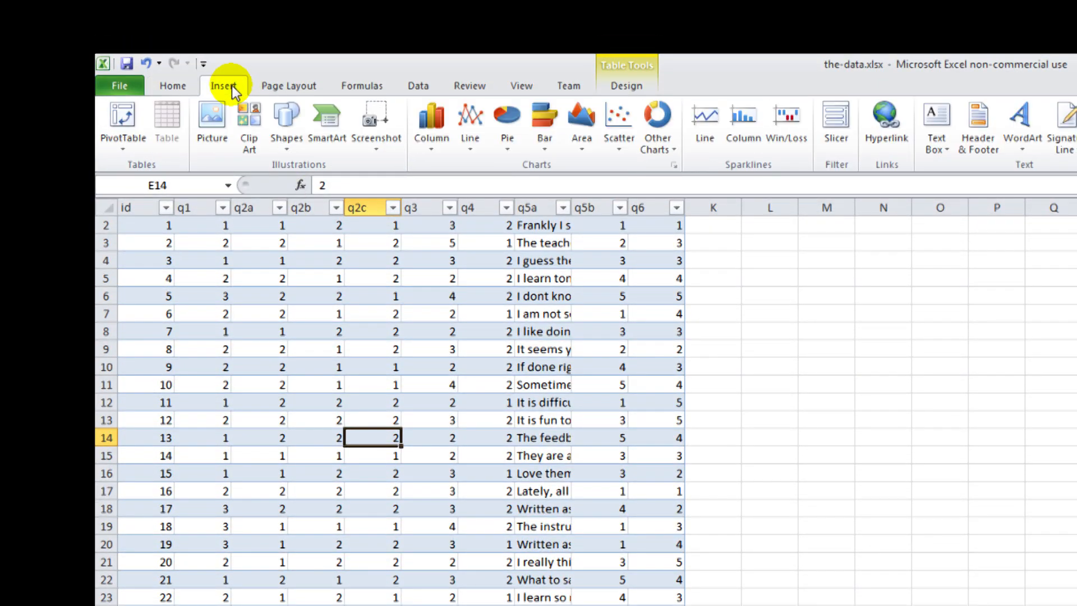
{"action": "left_click", "coordinate": [123, 115]}
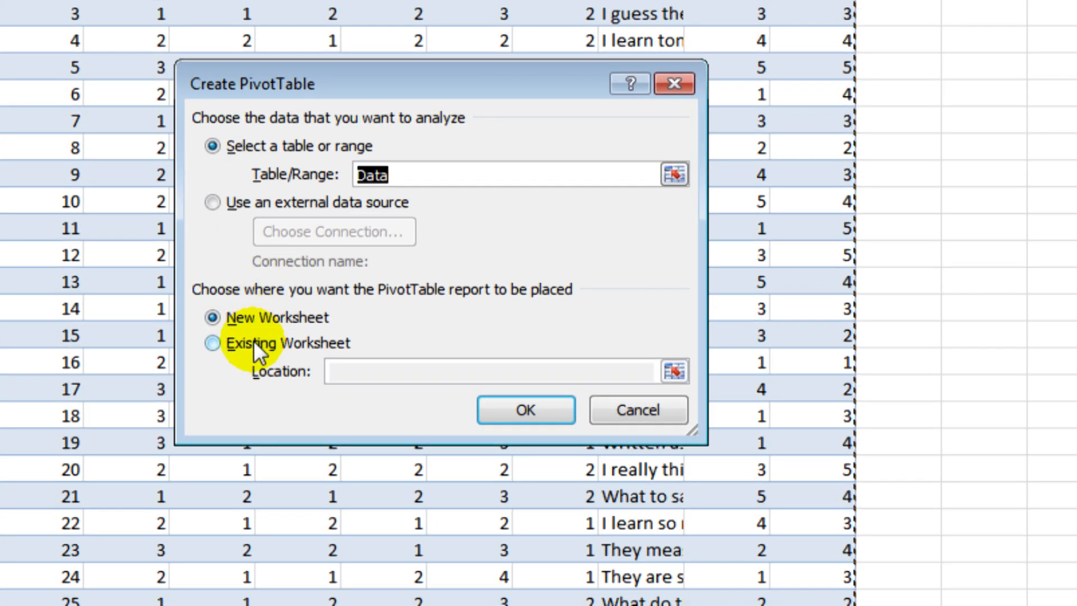
{"action": "left_click", "coordinate": [215, 346]}
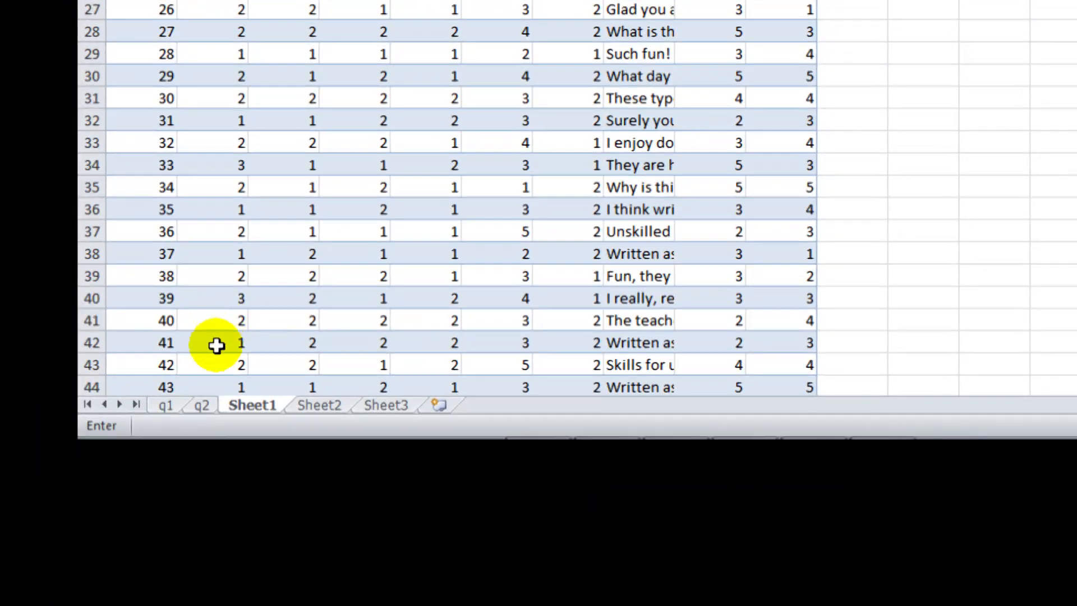
{"action": "left_click", "coordinate": [203, 406]}
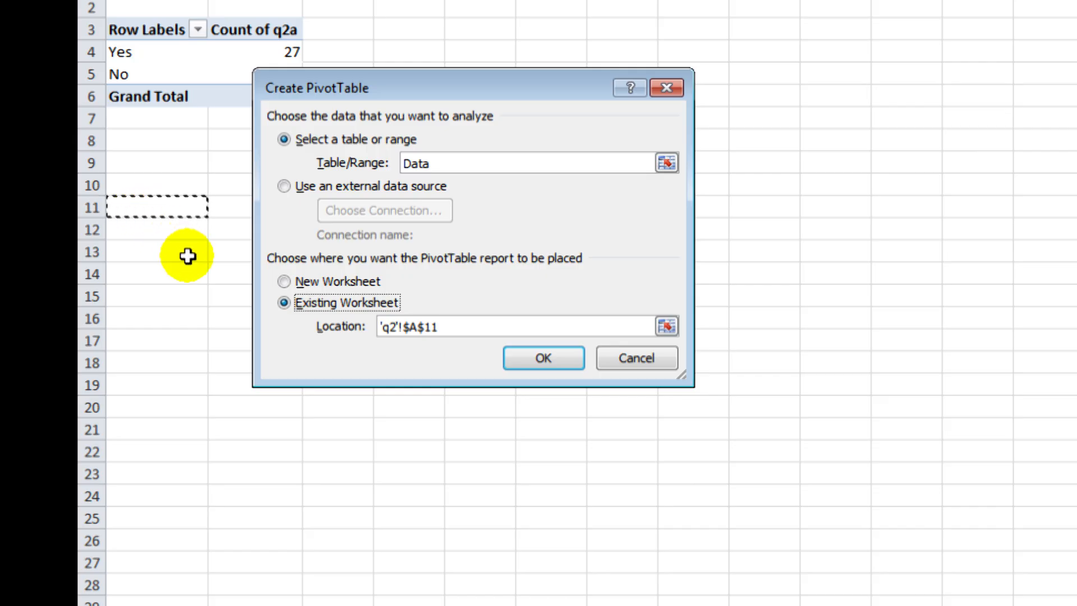
{"action": "left_click", "coordinate": [547, 359]}
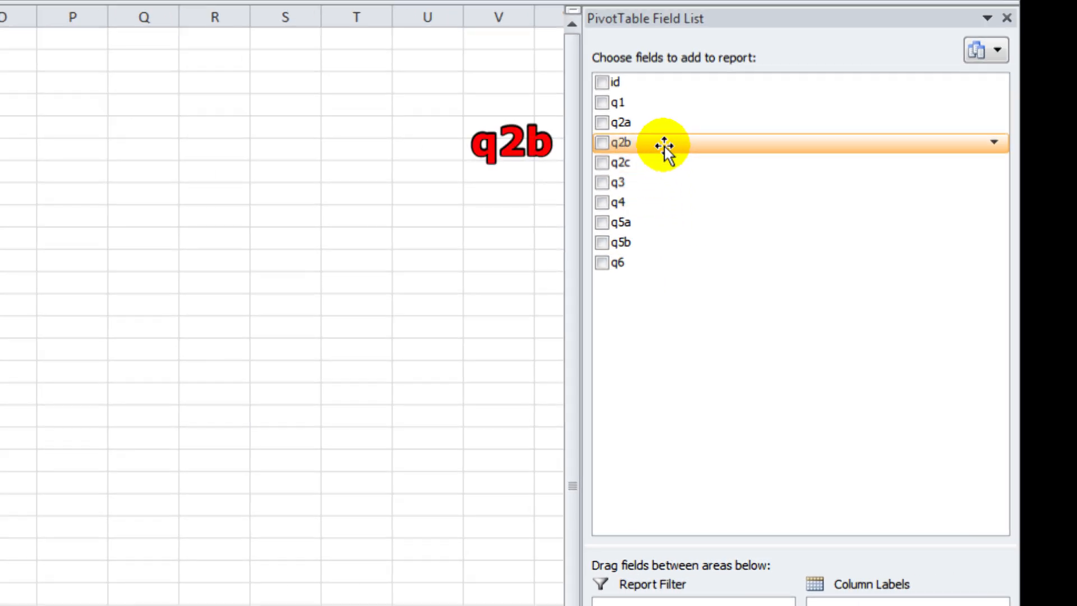
Step: Add q2b to the second PivotTable as both row labels and values, and summarize the values by Count
{"action": "left_click_drag", "start_coordinate": [664, 145], "coordinate": [635, 314]}
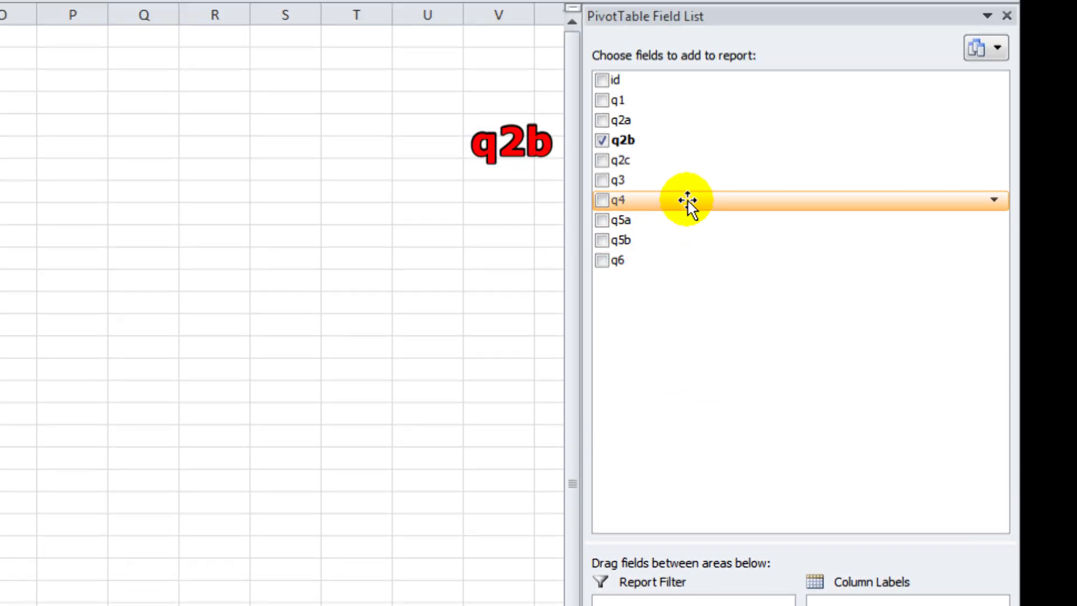
{"action": "left_click_drag", "start_coordinate": [663, 140], "coordinate": [872, 325]}
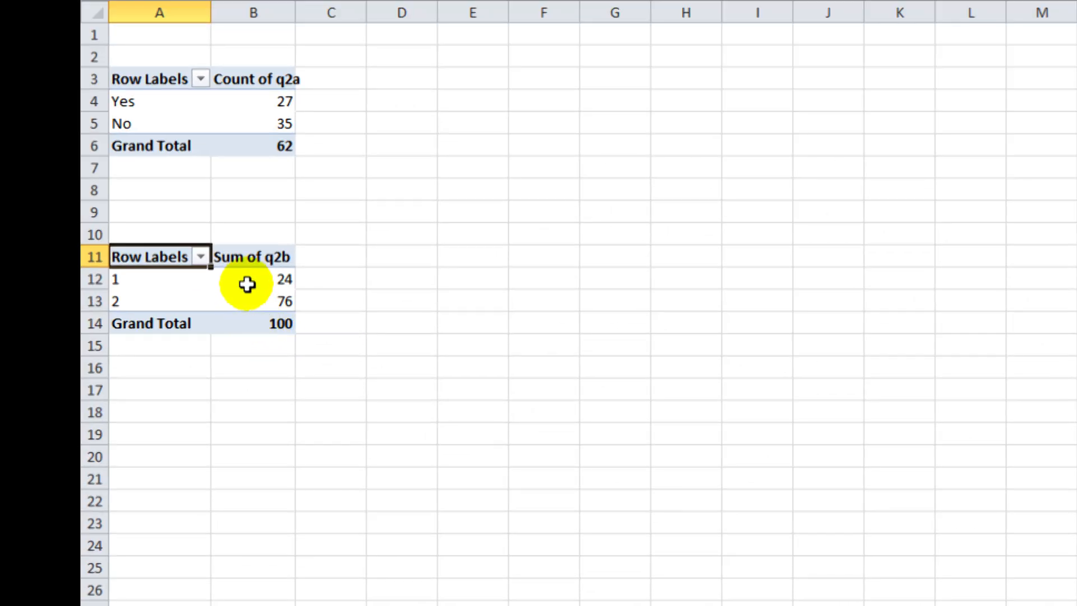
{"action": "right_click", "coordinate": [245, 283]}
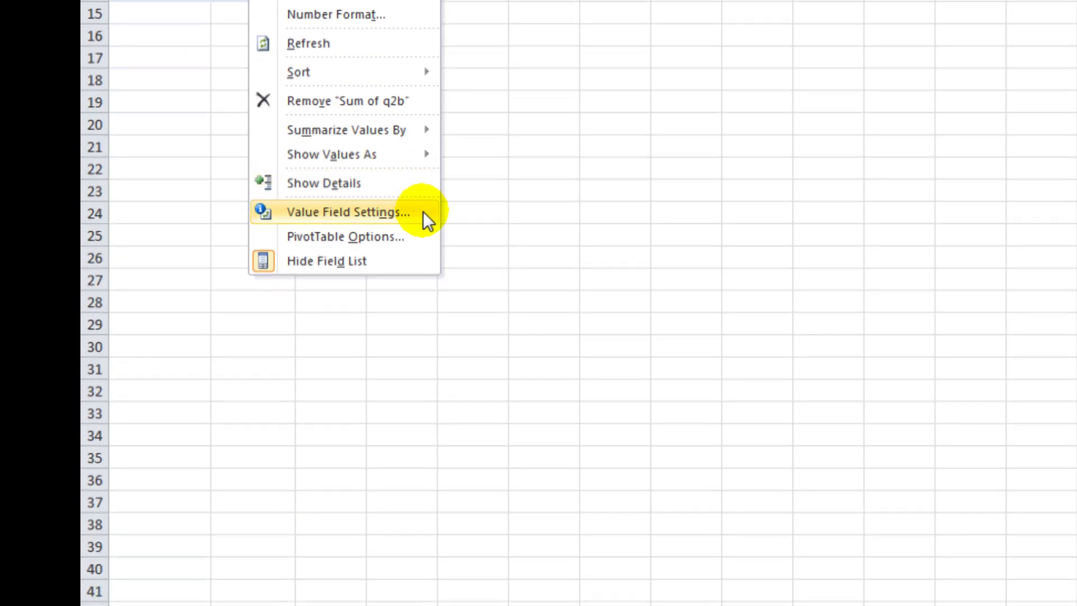
{"action": "left_click", "coordinate": [423, 544]}
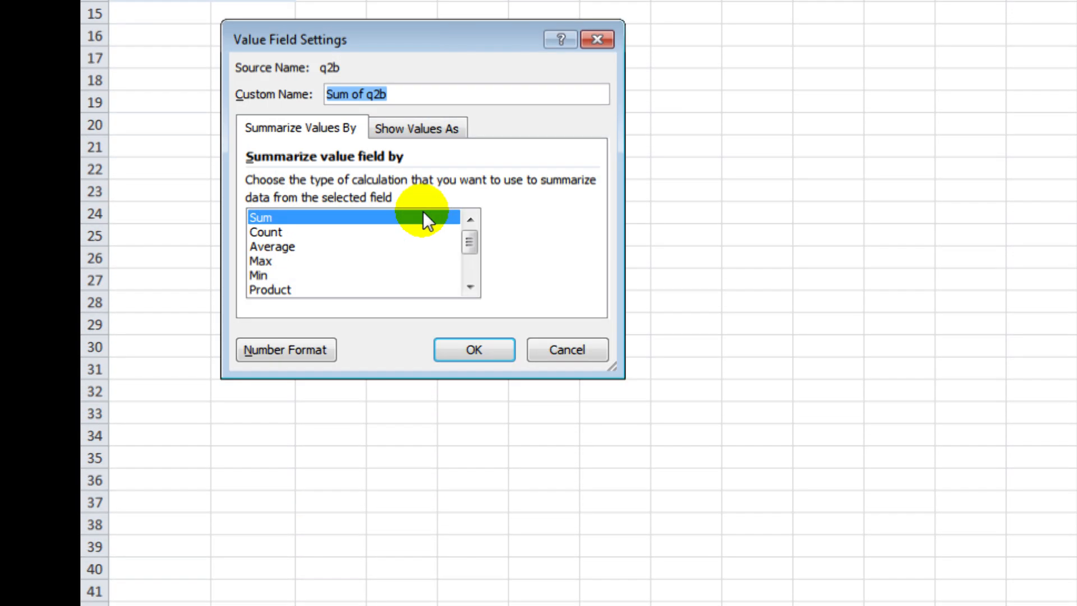
{"action": "left_click", "coordinate": [338, 231]}
{"action": "left_click", "coordinate": [455, 347]}
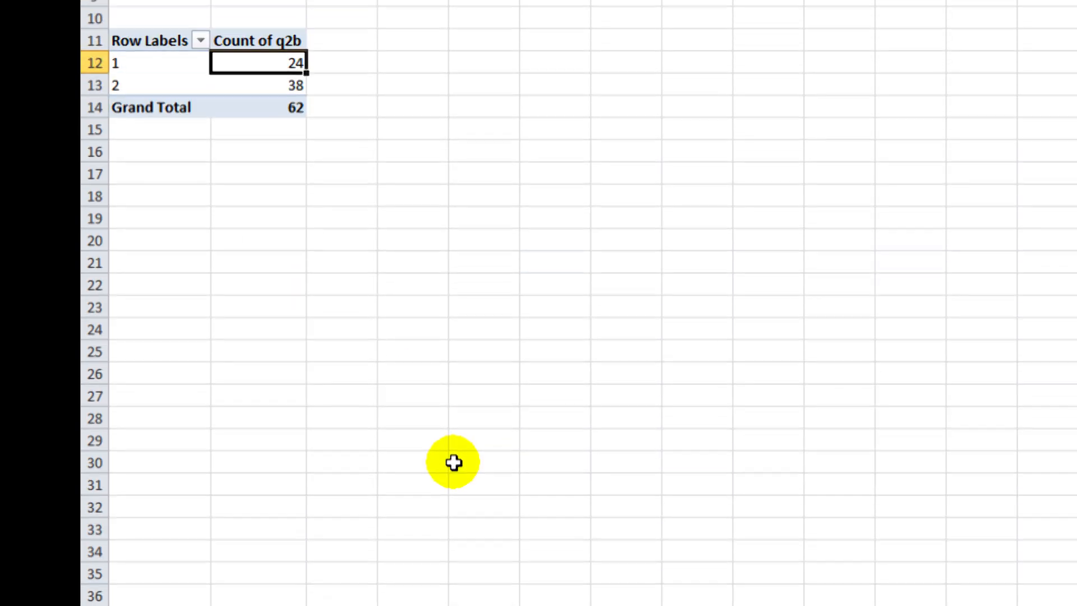
Step: Relabel rows 1 and 2 of the q2b PivotTable as "Yes" and "No"
{"action": "left_click", "coordinate": [139, 277]}
{"action": "type", "text": "Yes"}
{"action": "key", "text": "Return"}
{"action": "type", "text": "N"}
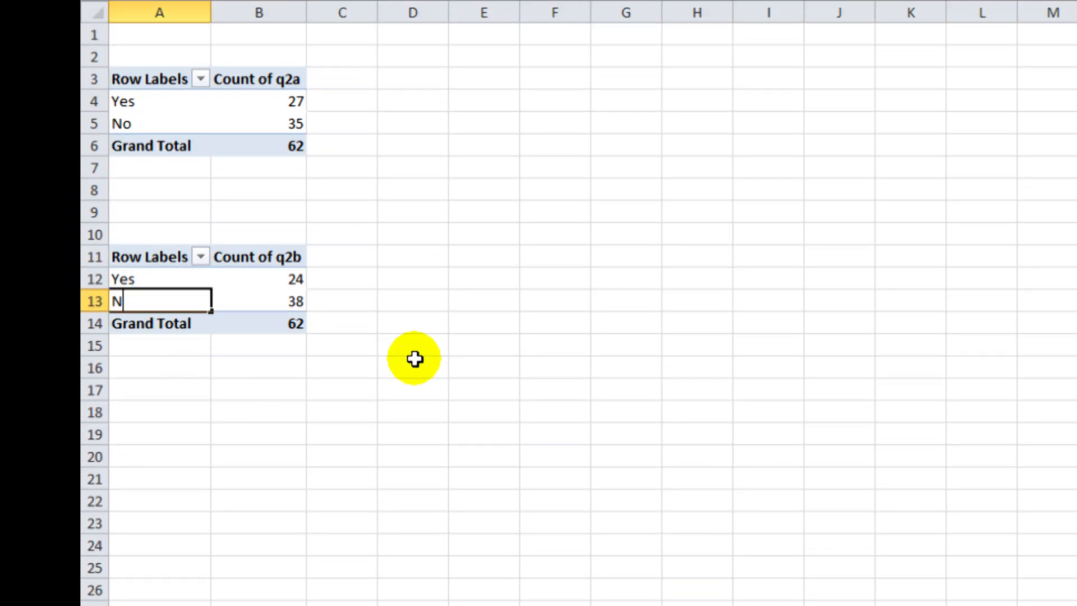
{"action": "key", "text": "Return"}
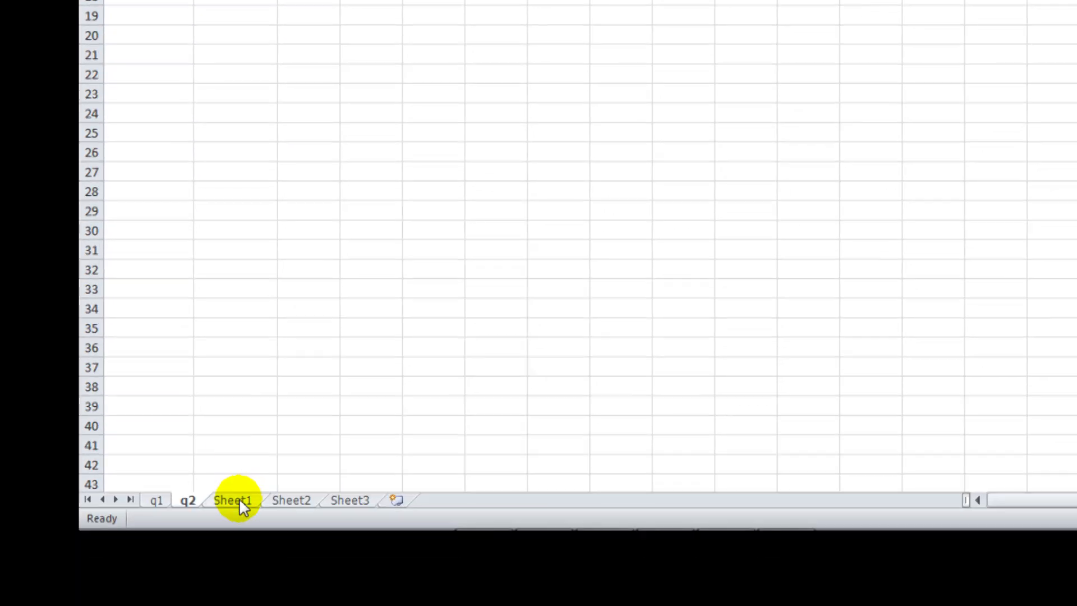
Step: Create a third PivotTable from the Data table in Sheet1, placed on the existing q2 worksheet at cell A19
{"action": "left_click", "coordinate": [239, 498]}
{"action": "left_click", "coordinate": [313, 127]}
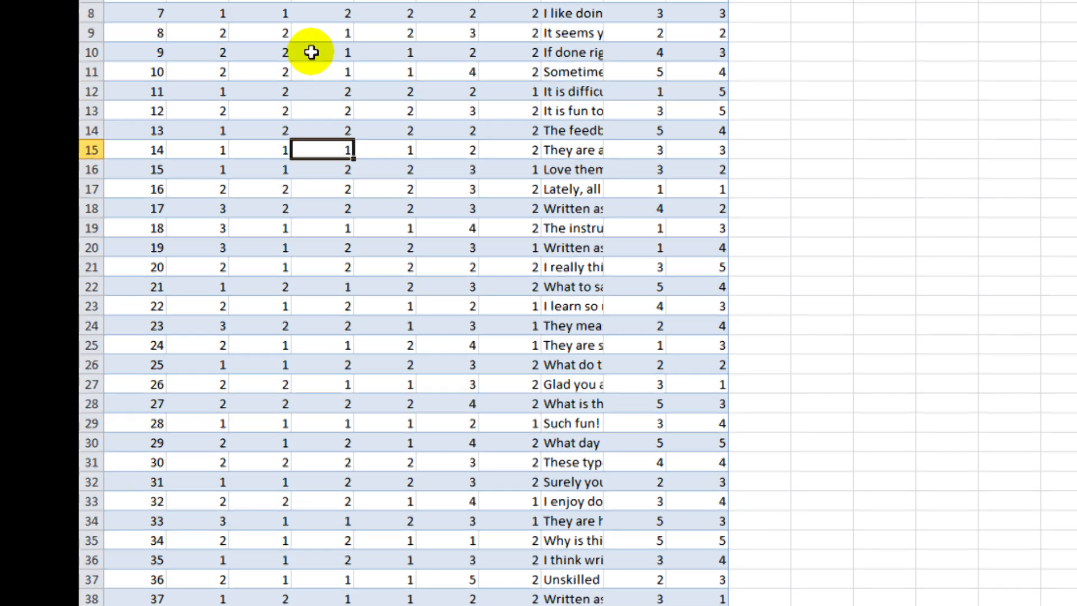
{"action": "left_click", "coordinate": [221, 100]}
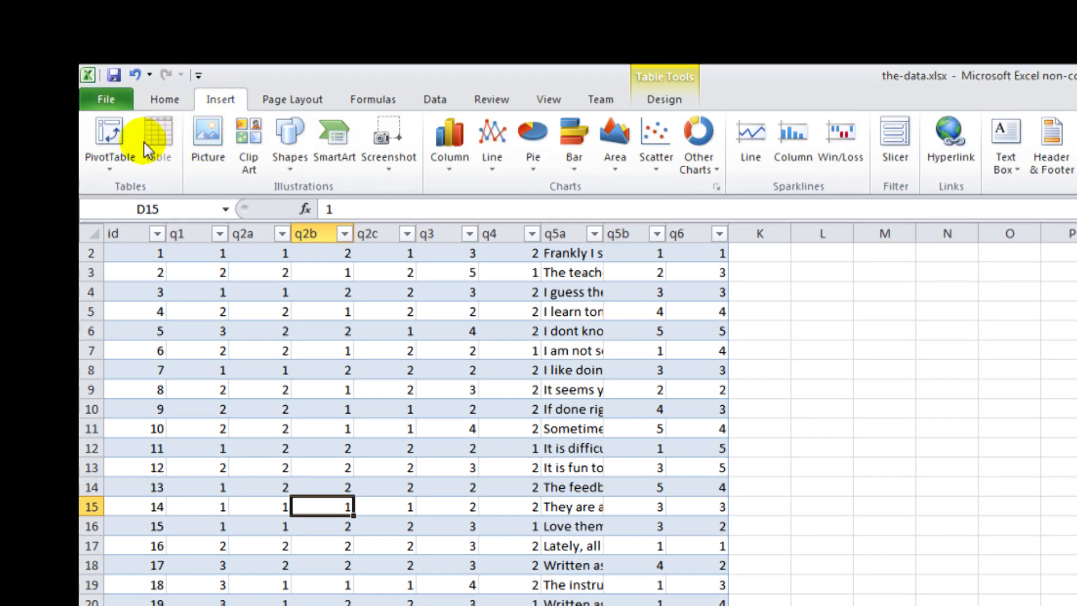
{"action": "left_click", "coordinate": [110, 135]}
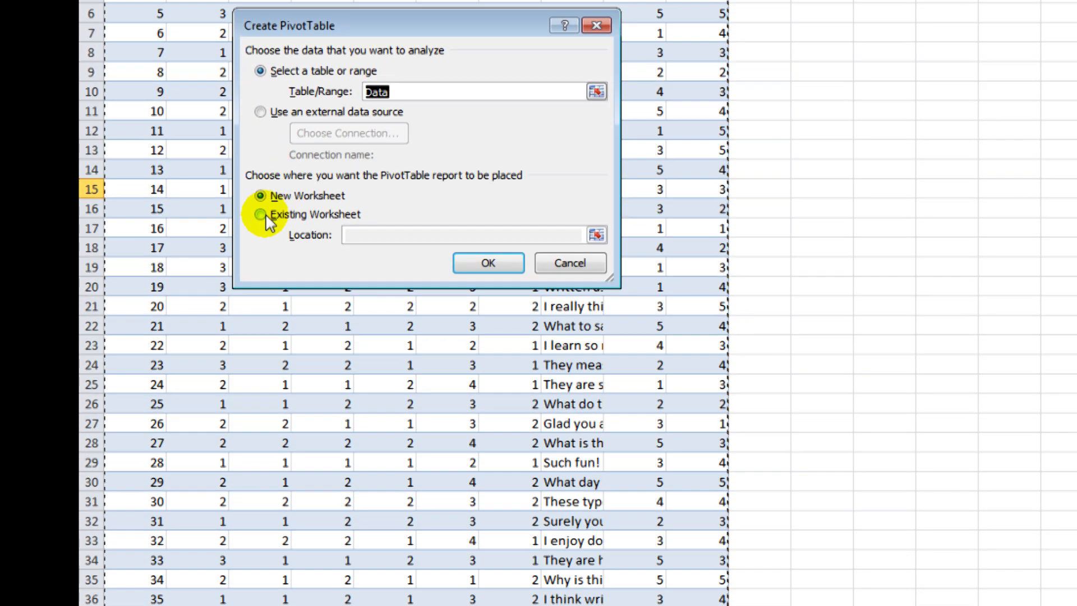
{"action": "left_click", "coordinate": [262, 330]}
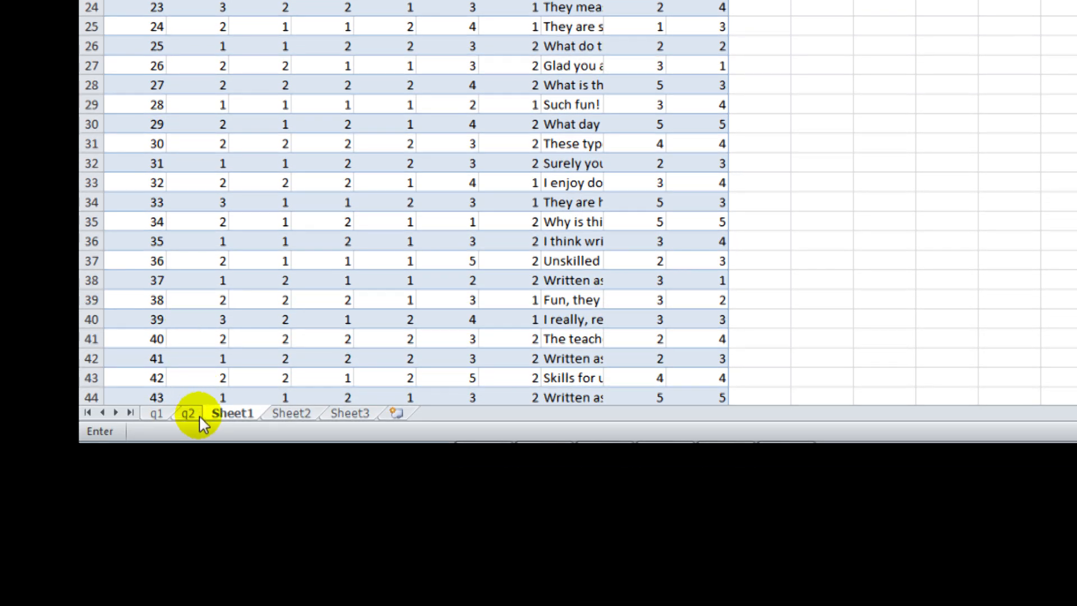
{"action": "left_click", "coordinate": [197, 415]}
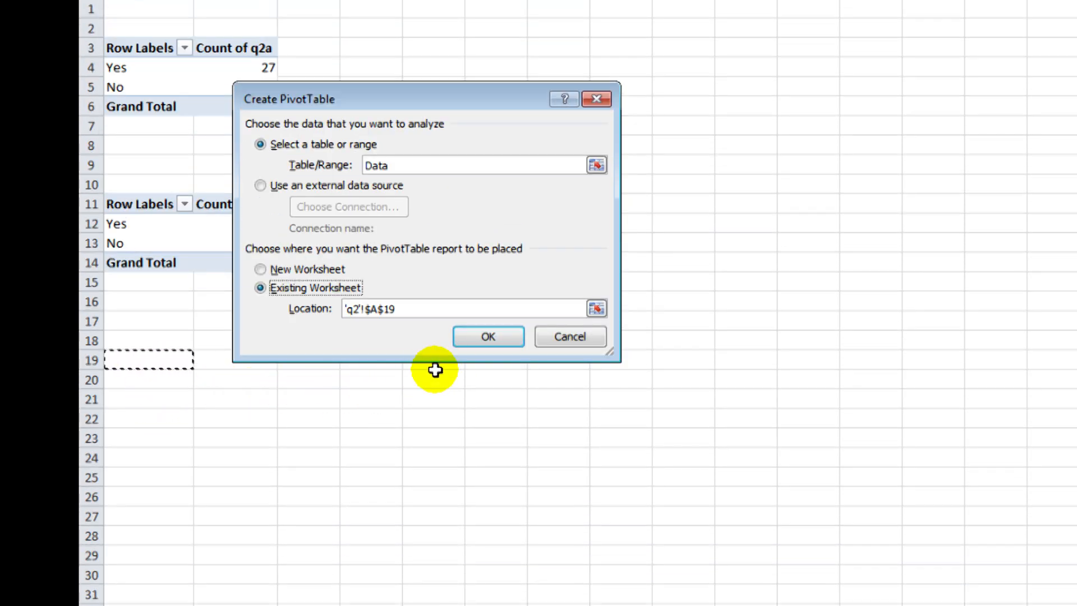
{"action": "left_click", "coordinate": [485, 337]}
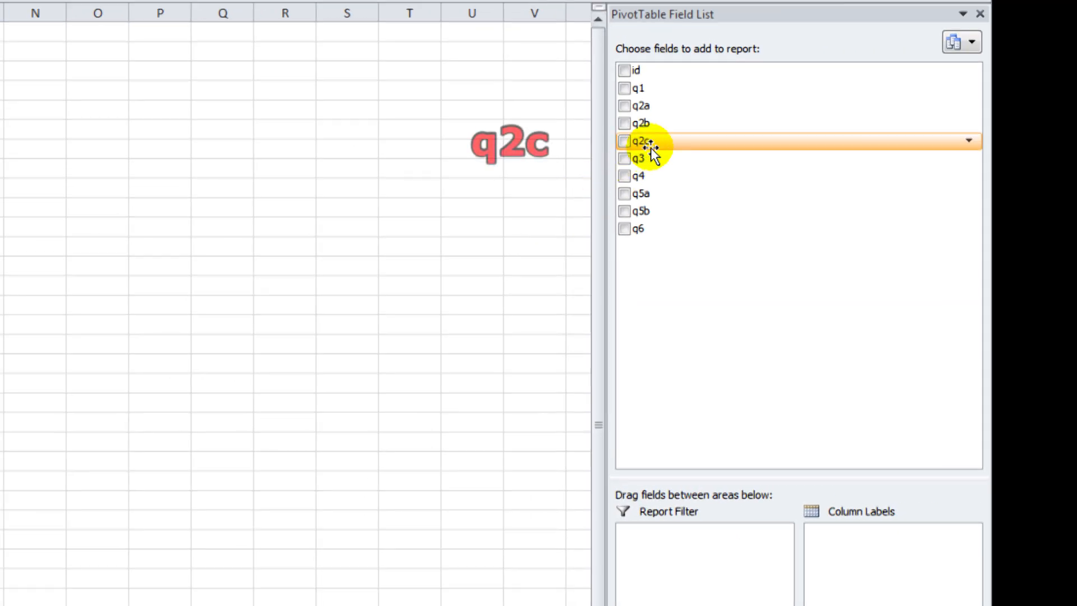
Step: Add q2c to the third PivotTable as both row labels and values
{"action": "left_click_drag", "start_coordinate": [676, 139], "coordinate": [688, 605]}
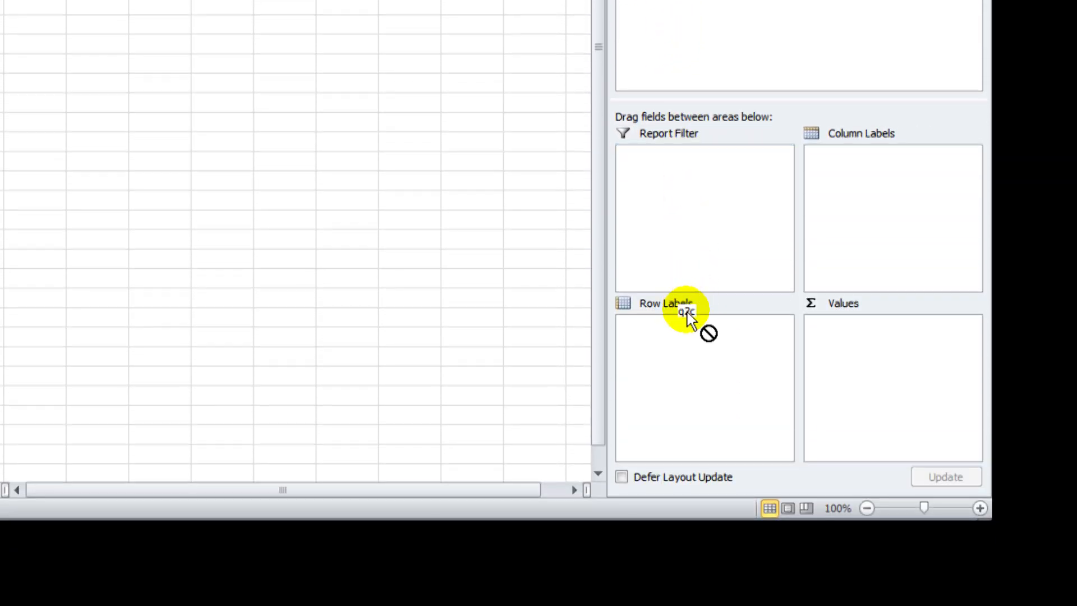
{"action": "left_click_drag", "start_coordinate": [690, 343], "coordinate": [690, 348]}
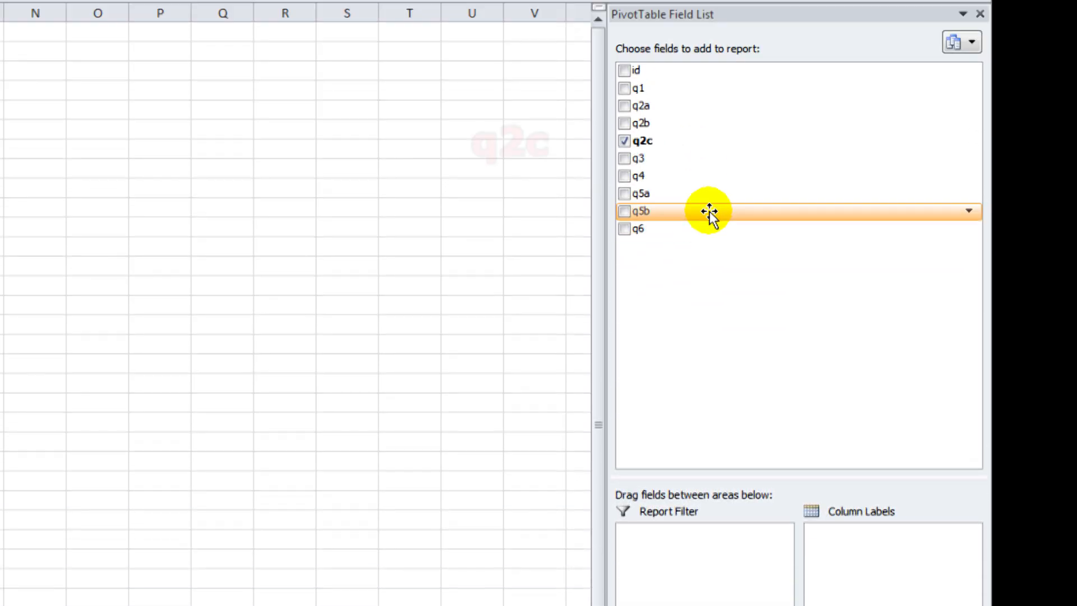
{"action": "left_click_drag", "start_coordinate": [709, 143], "coordinate": [863, 605]}
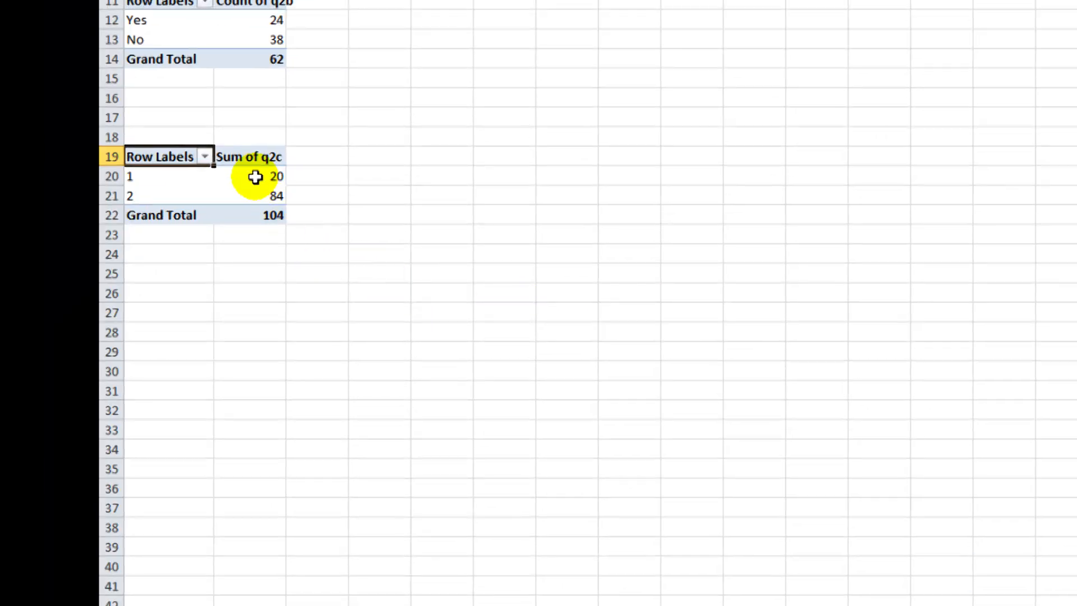
Step: Summarize the q2c values by Count and relabel rows 1 and 2 of that PivotTable as "Yes" and "No"
{"action": "right_click", "coordinate": [255, 178]}
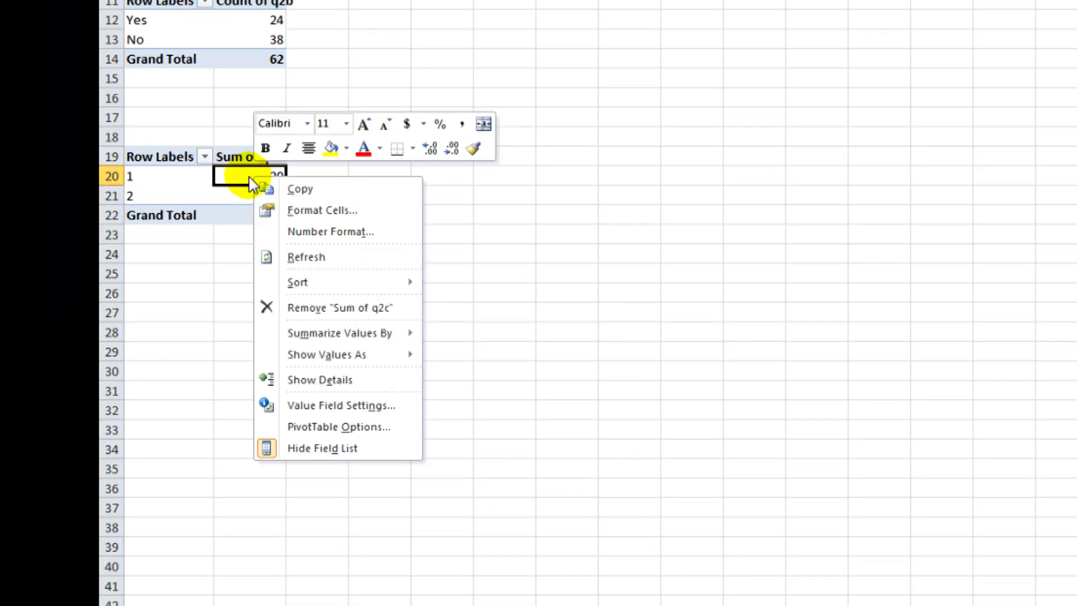
{"action": "left_click", "coordinate": [401, 411]}
{"action": "left_click", "coordinate": [293, 425]}
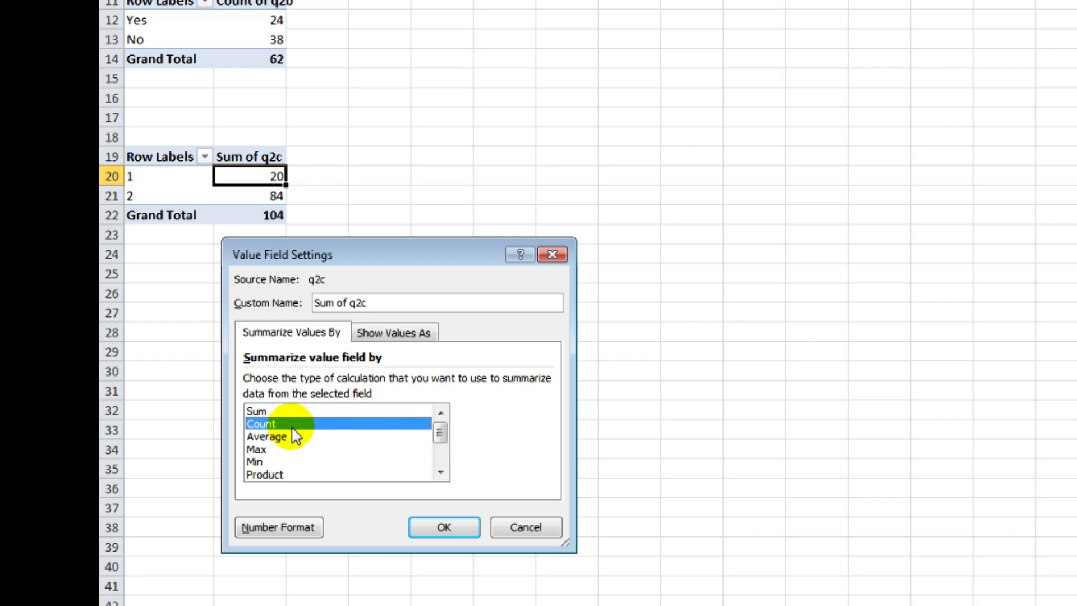
{"action": "left_click", "coordinate": [439, 530]}
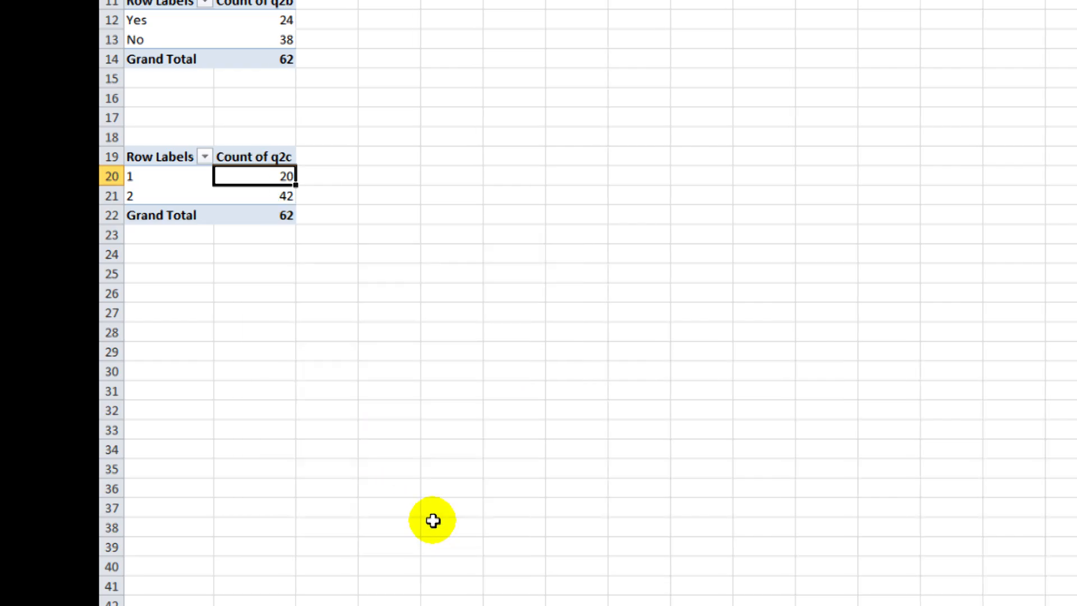
{"action": "key", "text": "Left"}
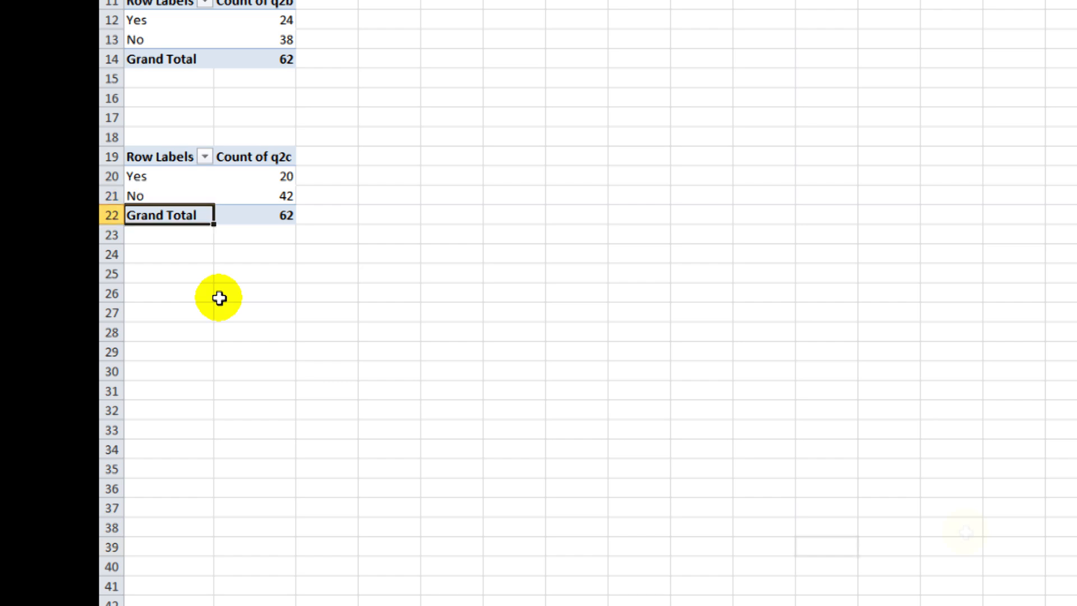
Step: Enter the Yes counts 27, 24 and 20 from the three PivotTables in cells F4 to F6
{"action": "scroll", "coordinate": [617, 118], "scroll_direction": "up", "scroll_amount": 4}
{"action": "left_click", "coordinate": [517, 90]}
{"action": "type", "text": "27"}
{"action": "key", "text": "Return"}
{"action": "type", "text": "24"}
{"action": "key", "text": "Return"}
{"action": "type", "text": "2"}
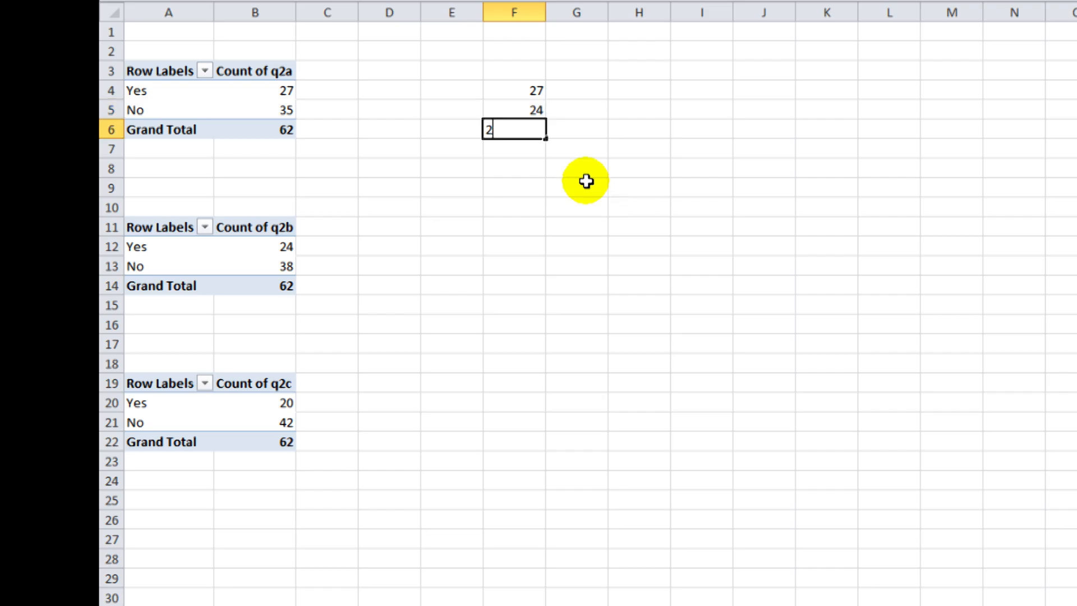
{"action": "type", "text": "0"}
{"action": "left_click", "coordinate": [666, 289]}
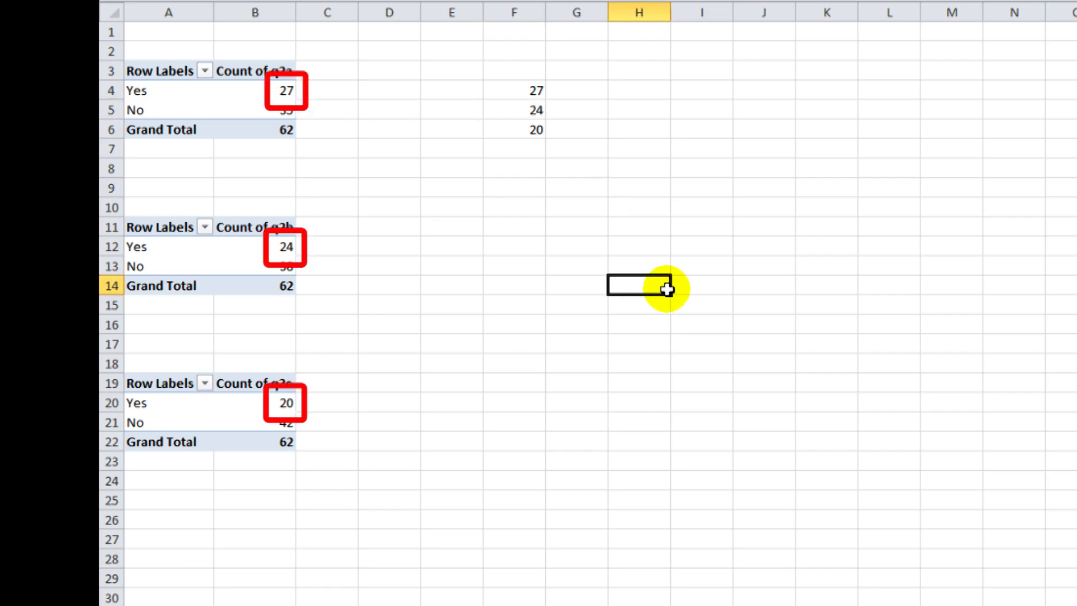
Step: Label the three counts "Borrow", "Computers" and "Shop" in cells E4 to E6
{"action": "left_click", "coordinate": [453, 90]}
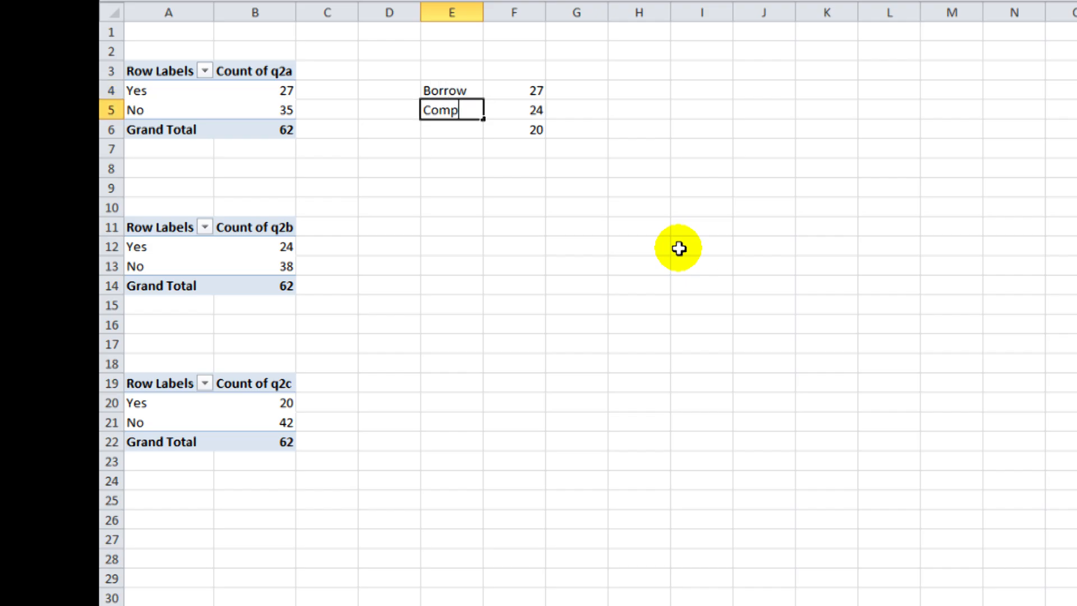
{"action": "type", "text": "Sh"}
{"action": "type", "text": "op"}
{"action": "key", "text": "Return"}
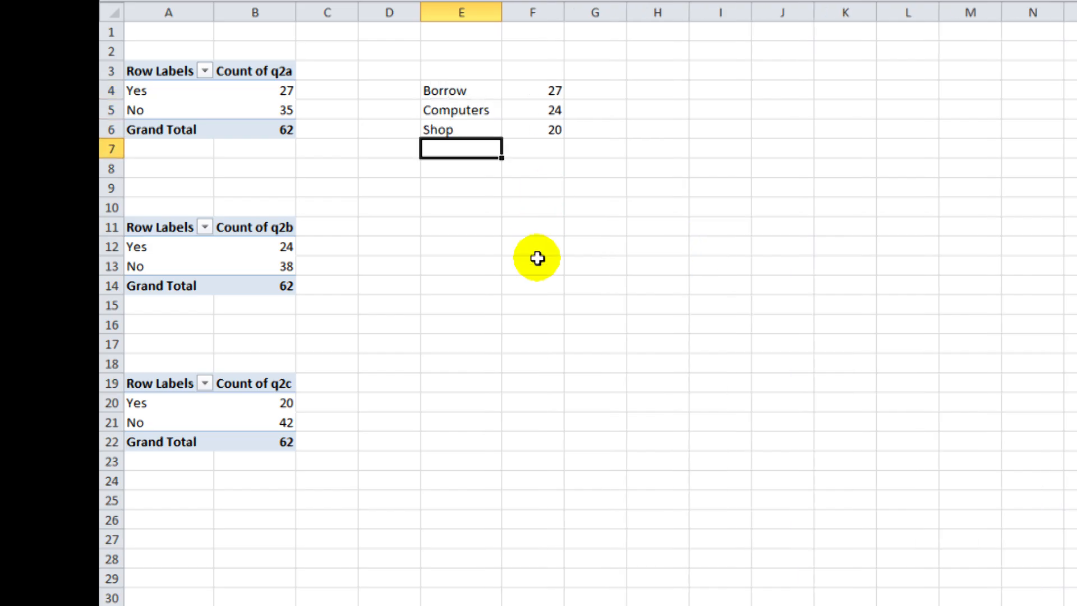
{"action": "left_click", "coordinate": [541, 266]}
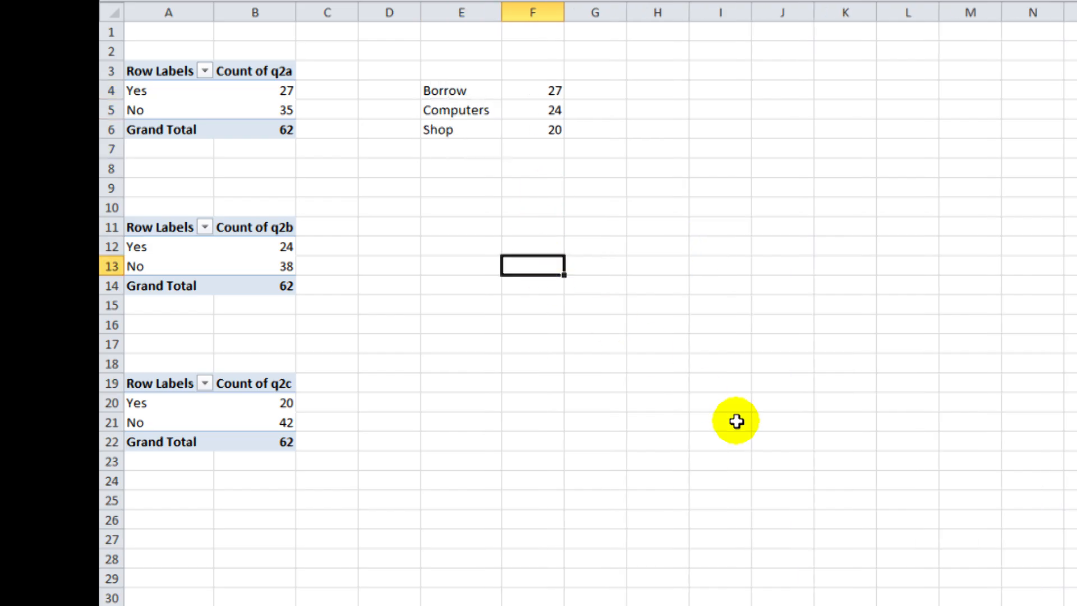
Step: Insert a 2-D clustered column chart from E4:F6 and move it beside the small table, starting at column H
{"action": "left_click_drag", "start_coordinate": [470, 91], "coordinate": [538, 135]}
{"action": "left_click", "coordinate": [257, 108]}
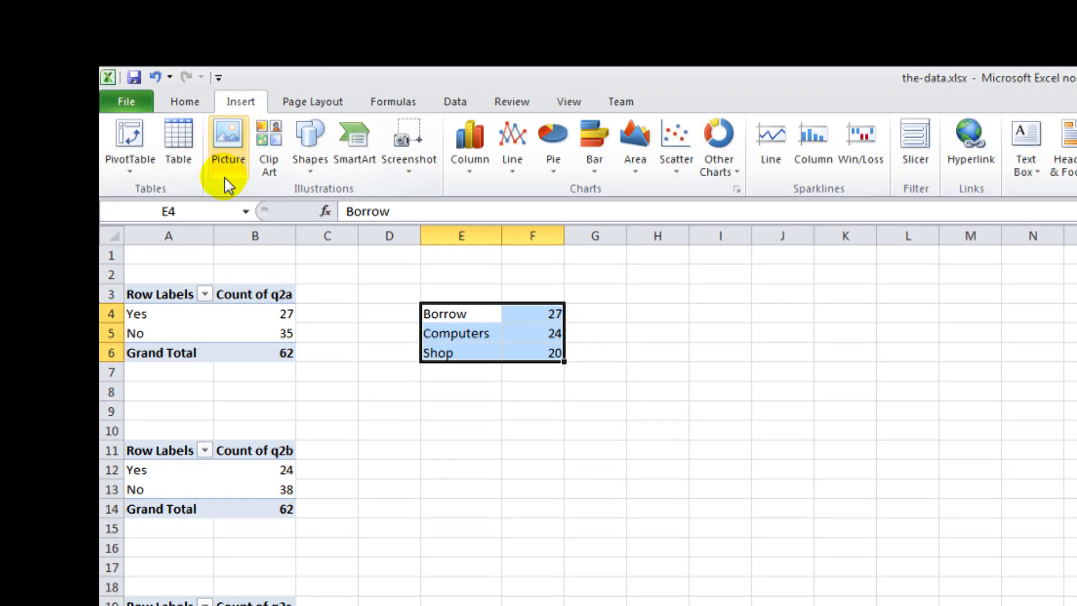
{"action": "left_click", "coordinate": [478, 151]}
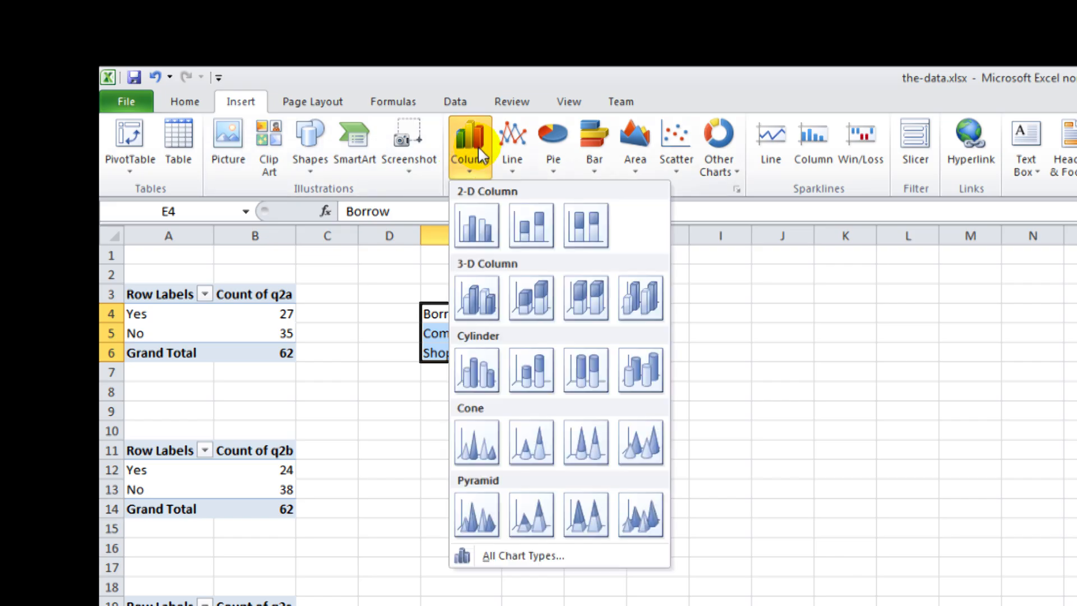
{"action": "left_click", "coordinate": [478, 225]}
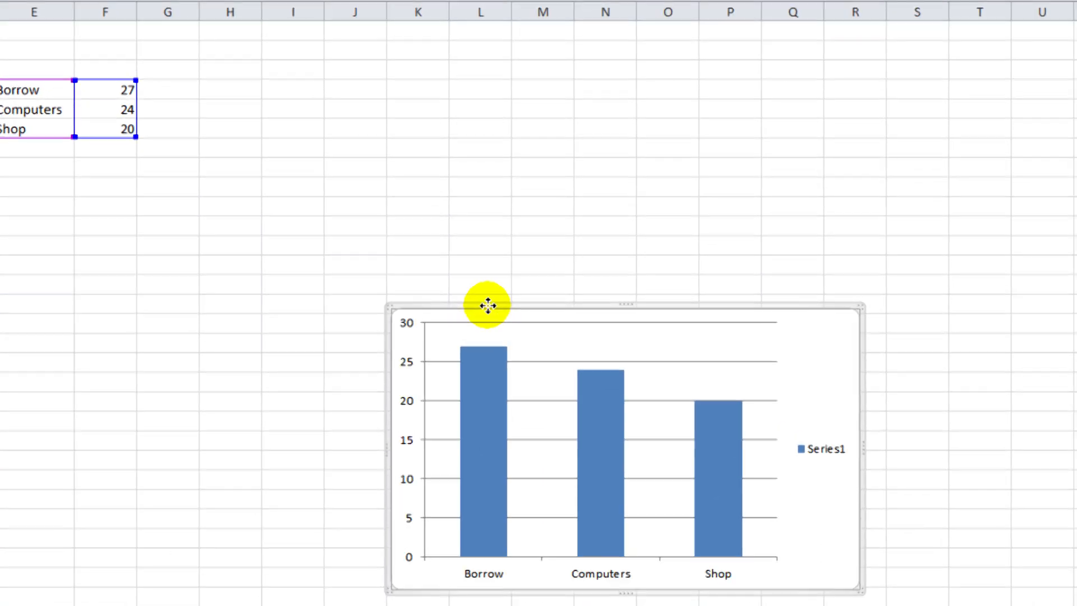
{"action": "left_click_drag", "start_coordinate": [652, 392], "coordinate": [457, 153]}
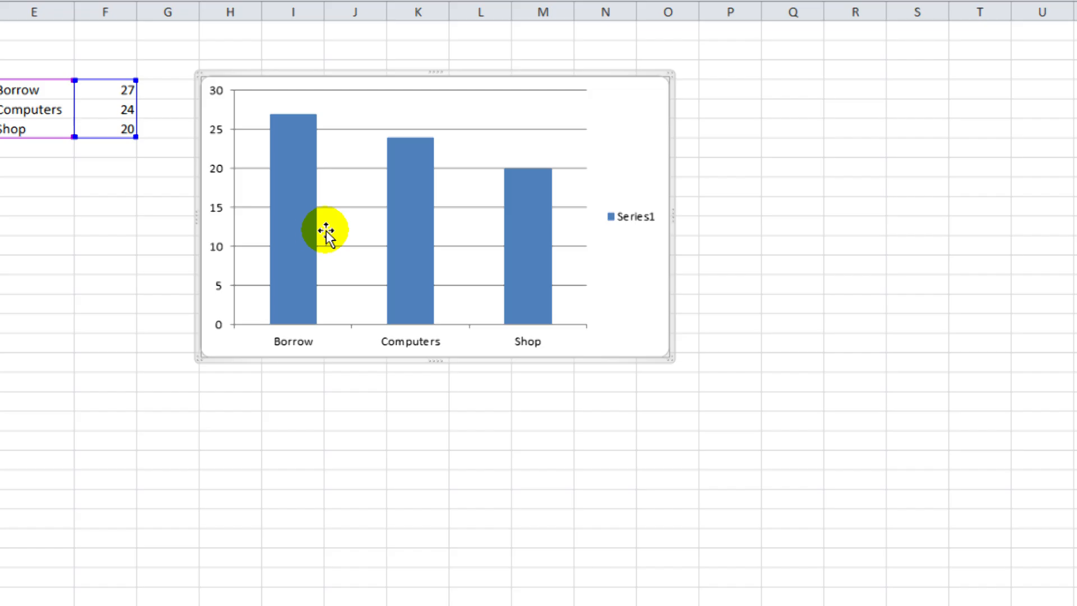
Step: Fill the chart's columns with a thin upward diagonal black-and-white line pattern
{"action": "right_click", "coordinate": [409, 230]}
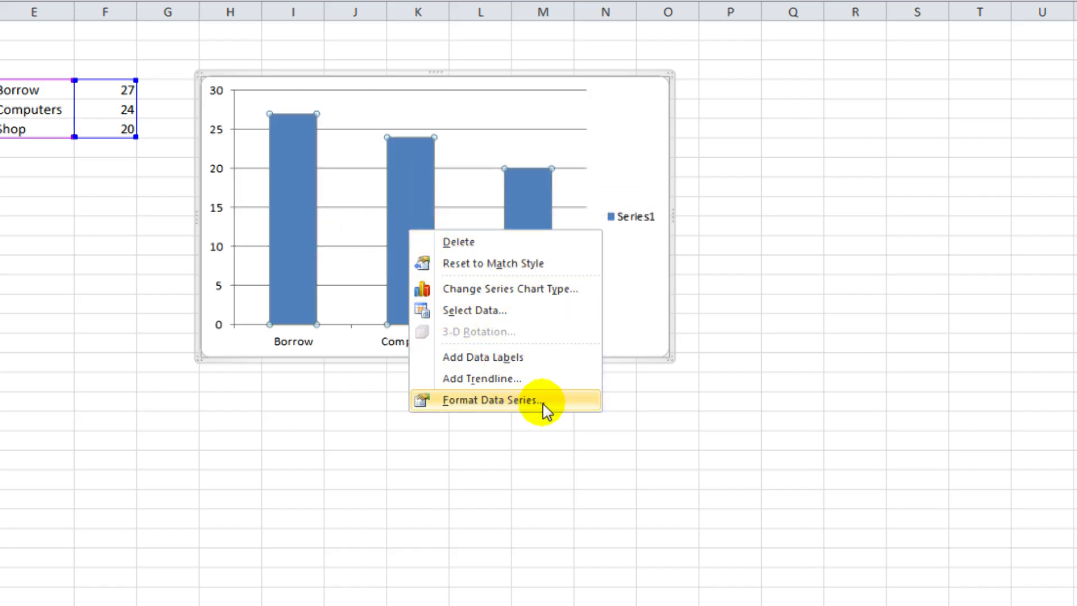
{"action": "left_click", "coordinate": [543, 400]}
{"action": "left_click", "coordinate": [524, 382]}
{"action": "left_click_drag", "start_coordinate": [612, 317], "coordinate": [744, 33]}
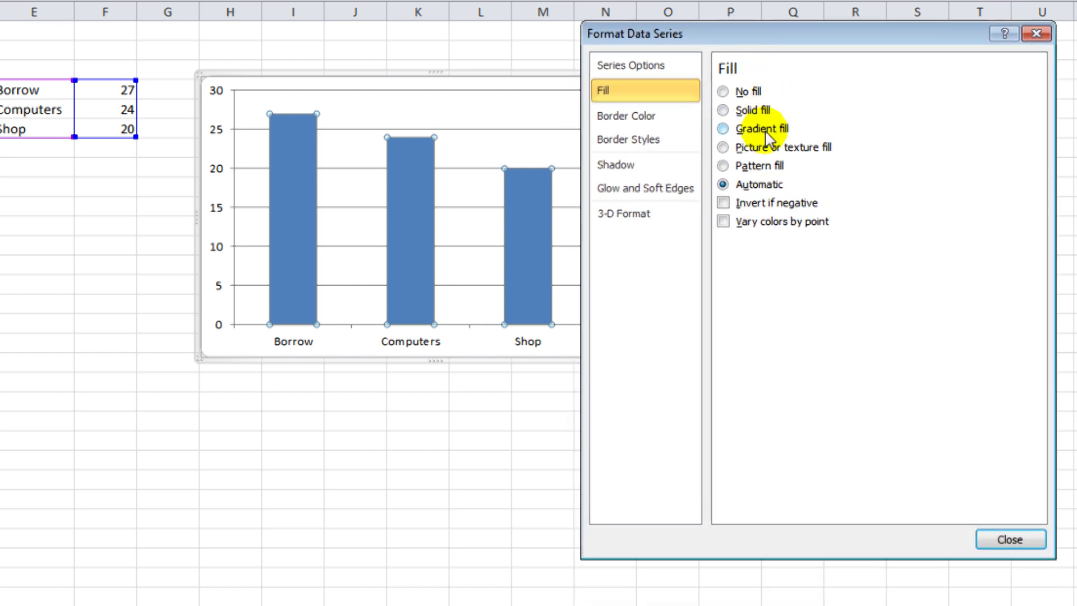
{"action": "left_click", "coordinate": [759, 166]}
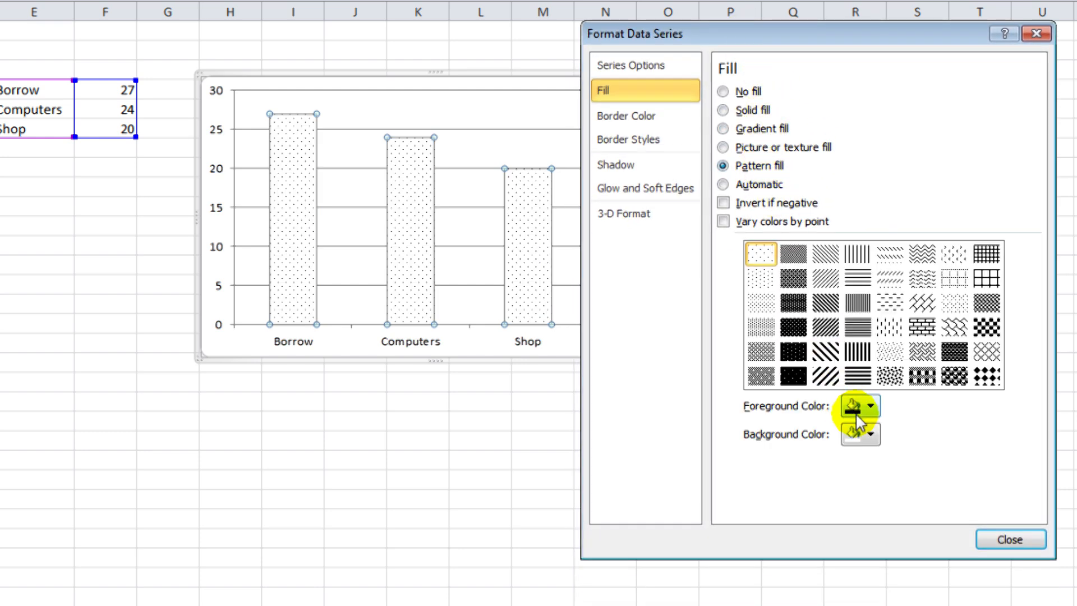
{"action": "left_click", "coordinate": [825, 278]}
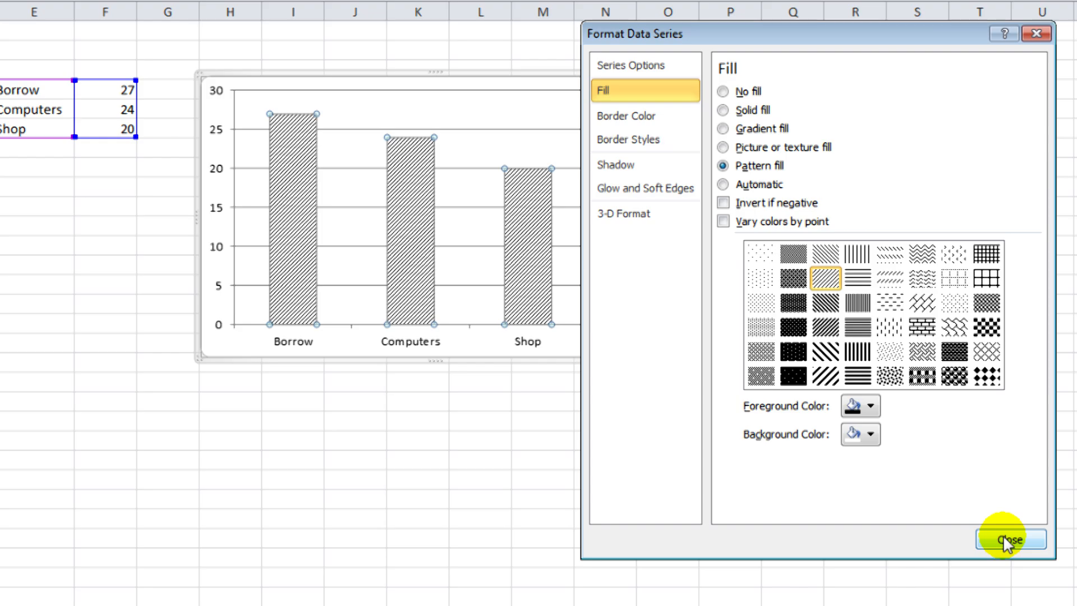
Step: Give the chart's columns a solid line border and finish formatting the data series
{"action": "left_click", "coordinate": [646, 119]}
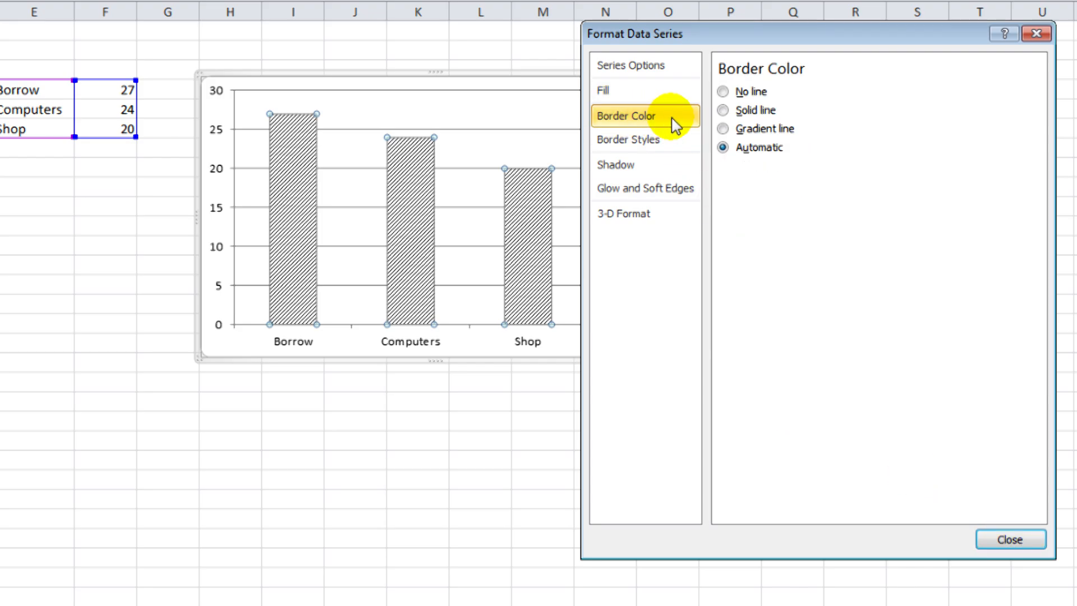
{"action": "left_click", "coordinate": [754, 110]}
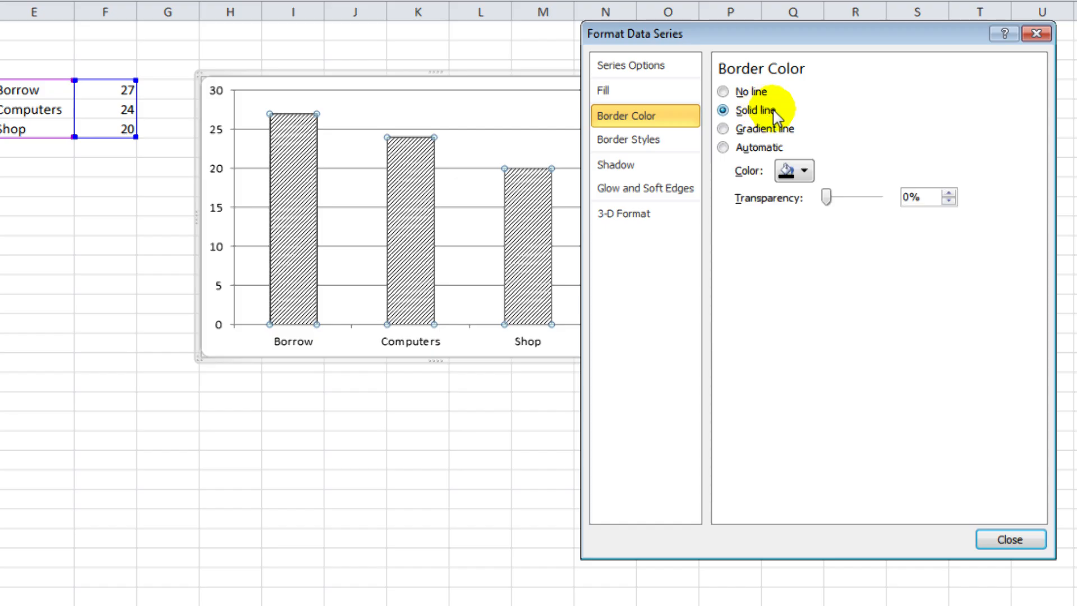
{"action": "left_click", "coordinate": [1006, 539]}
{"action": "left_click", "coordinate": [758, 540]}
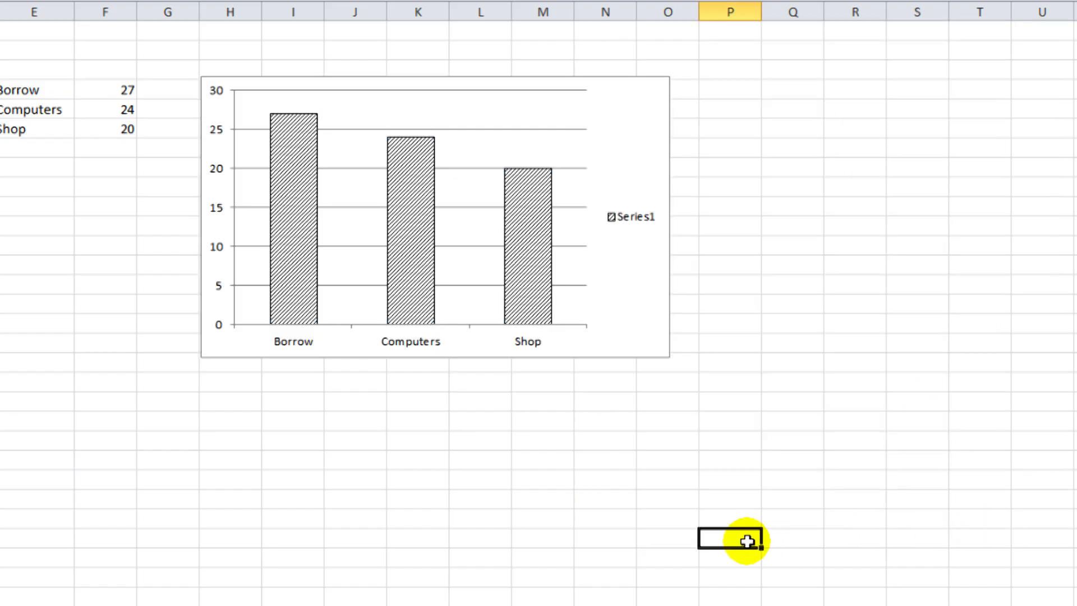
Step: Delete the horizontal gridlines and the Series1 legend from the column chart
{"action": "right_click", "coordinate": [485, 136]}
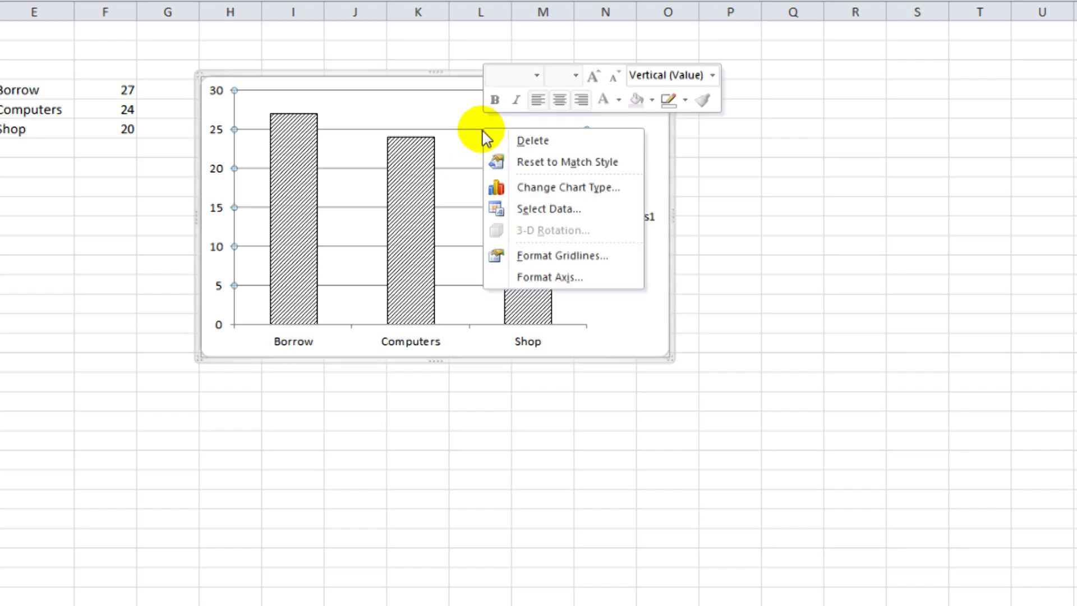
{"action": "left_click", "coordinate": [544, 140]}
{"action": "left_click", "coordinate": [787, 560]}
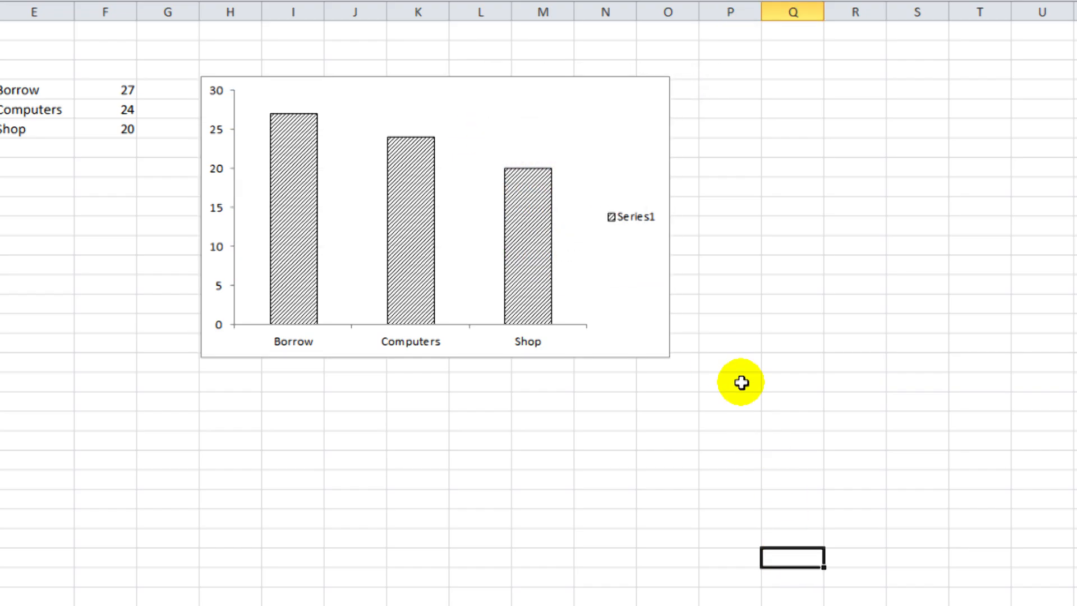
{"action": "left_click", "coordinate": [633, 224]}
{"action": "key", "text": "Delete"}
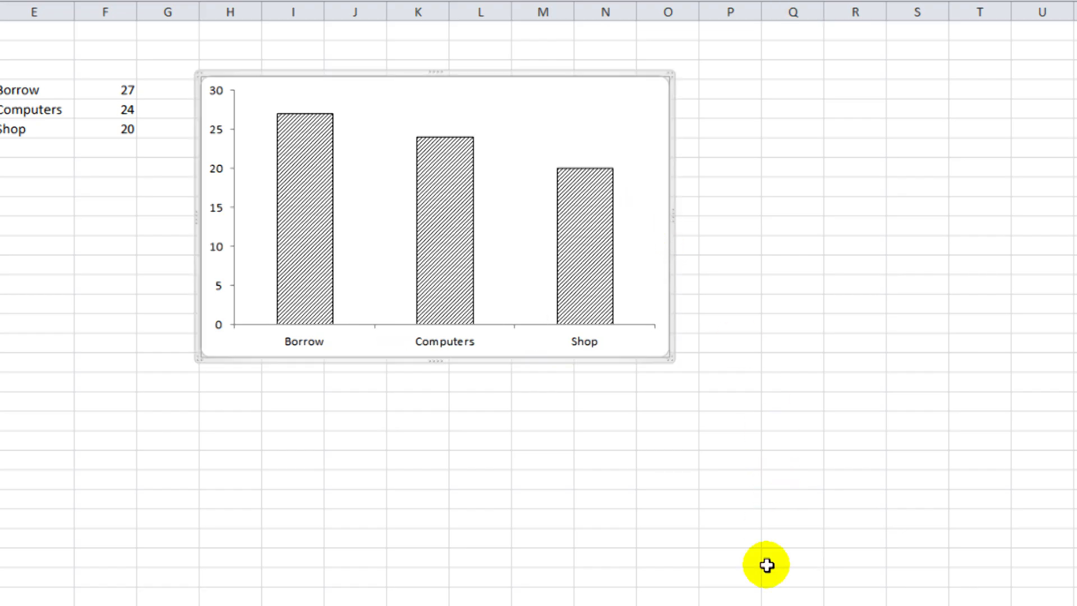
{"action": "left_click", "coordinate": [764, 579]}
Step: Remove the outline around the column chart's chart area
{"action": "left_click", "coordinate": [664, 236]}
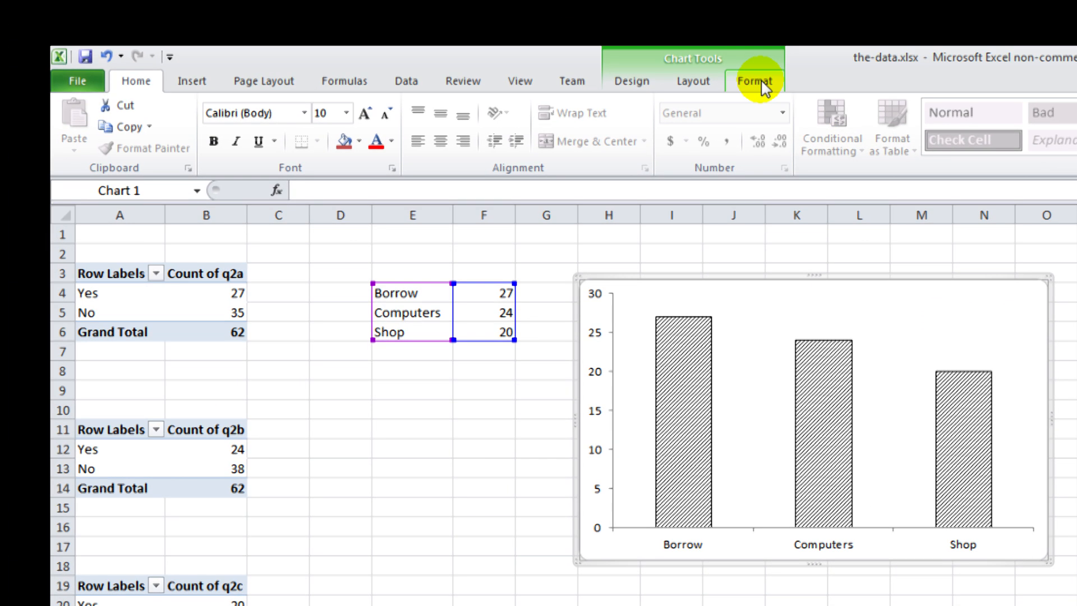
{"action": "left_click", "coordinate": [758, 82]}
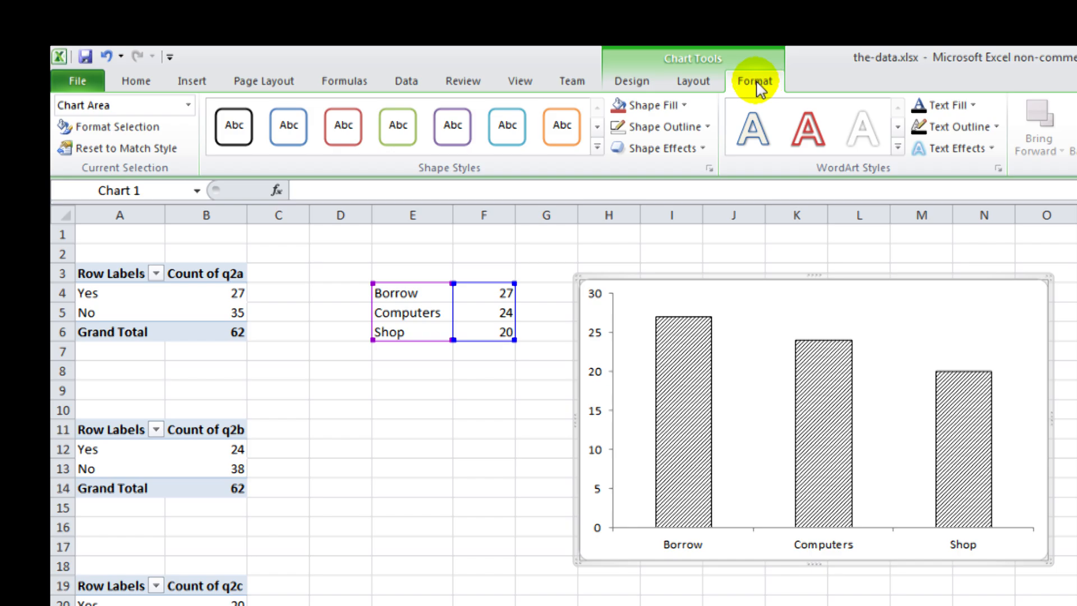
{"action": "left_click", "coordinate": [689, 127]}
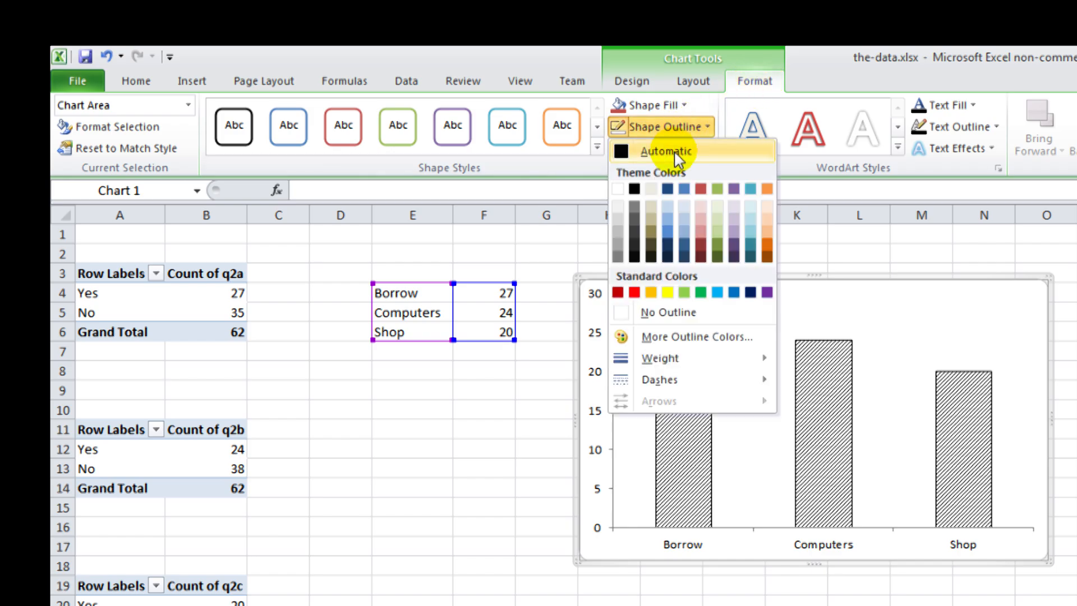
{"action": "left_click", "coordinate": [687, 317]}
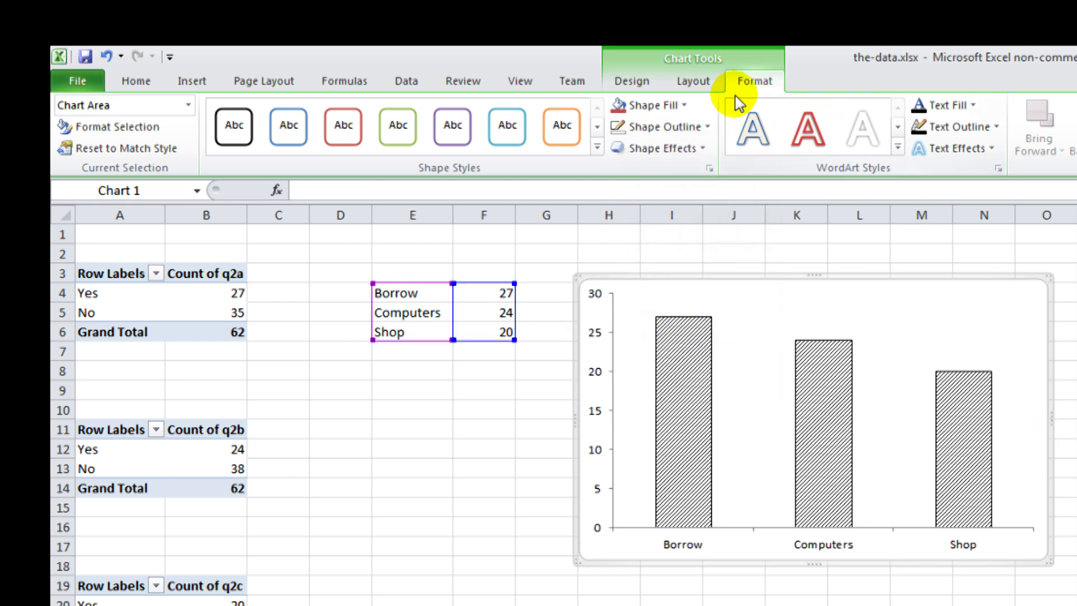
Step: Add a rotated title to the chart's primary vertical axis reading Frequency
{"action": "left_click", "coordinate": [704, 85]}
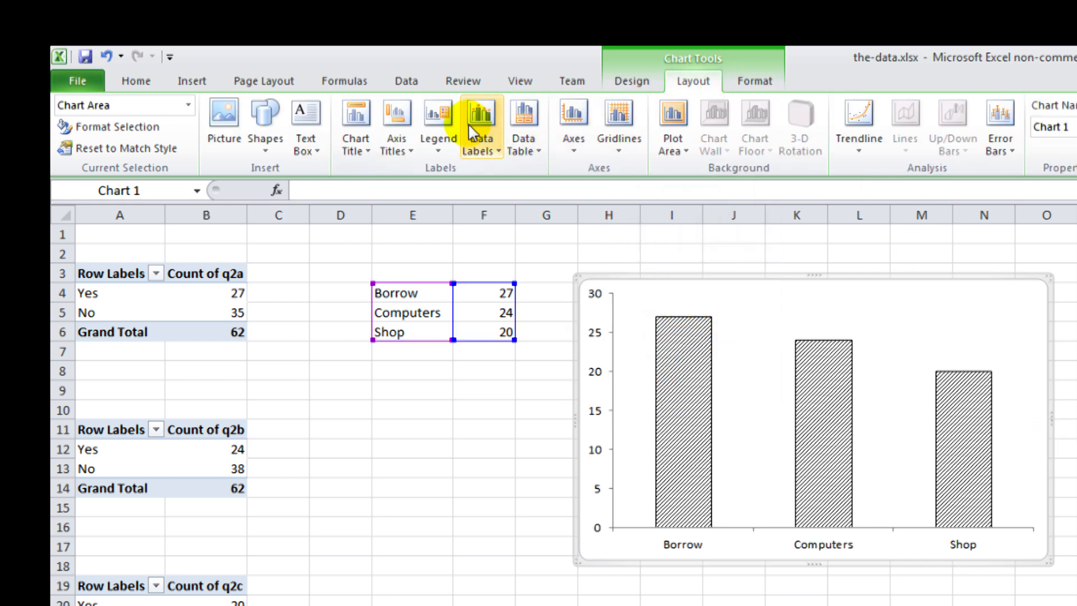
{"action": "left_click", "coordinate": [397, 136]}
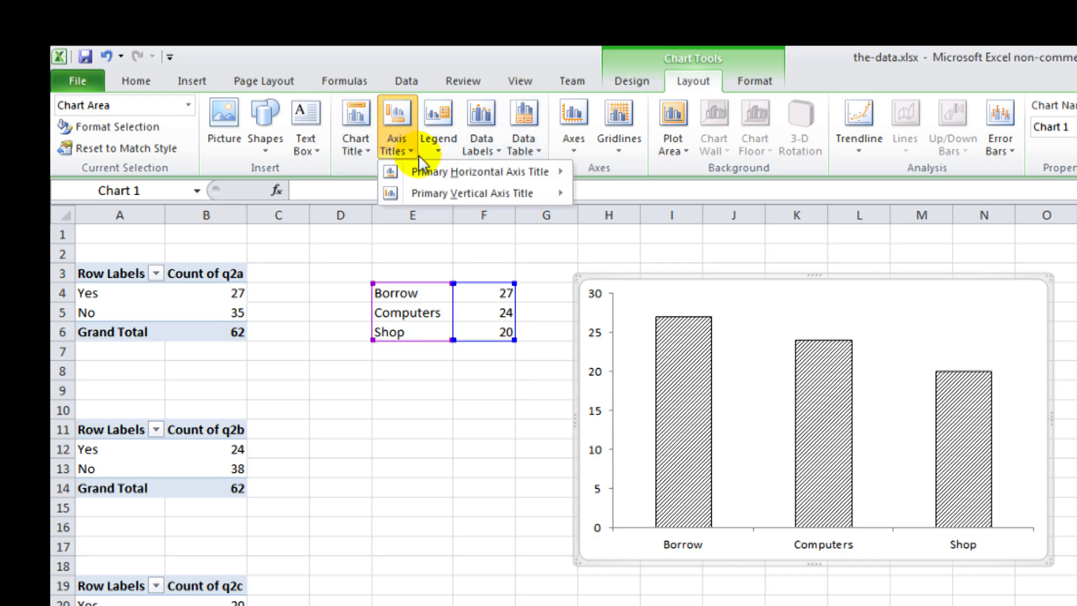
{"action": "mouse_move", "coordinate": [460, 193]}
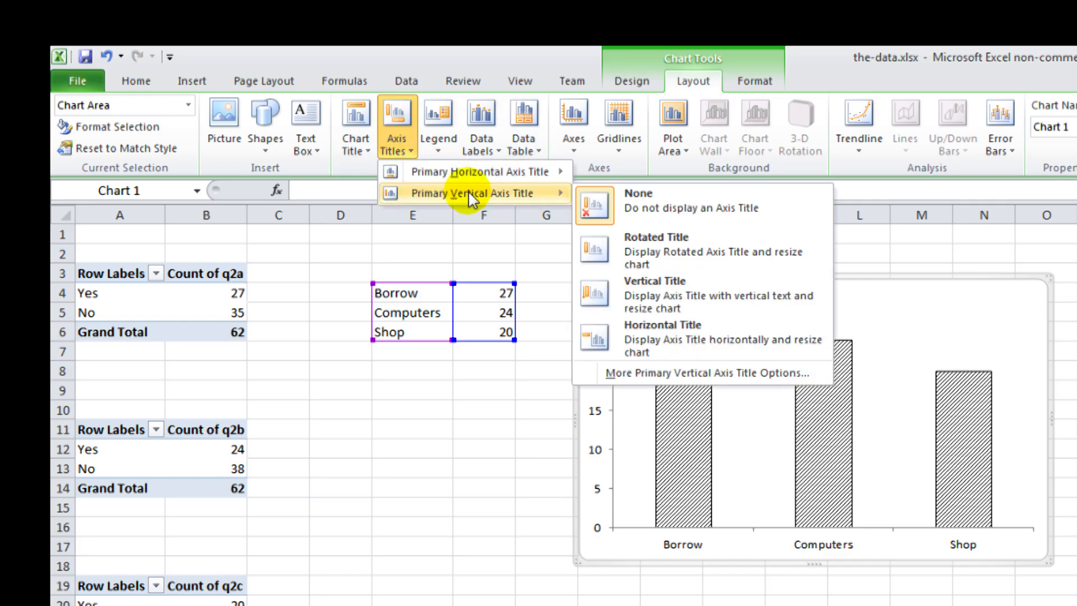
{"action": "left_click", "coordinate": [697, 259]}
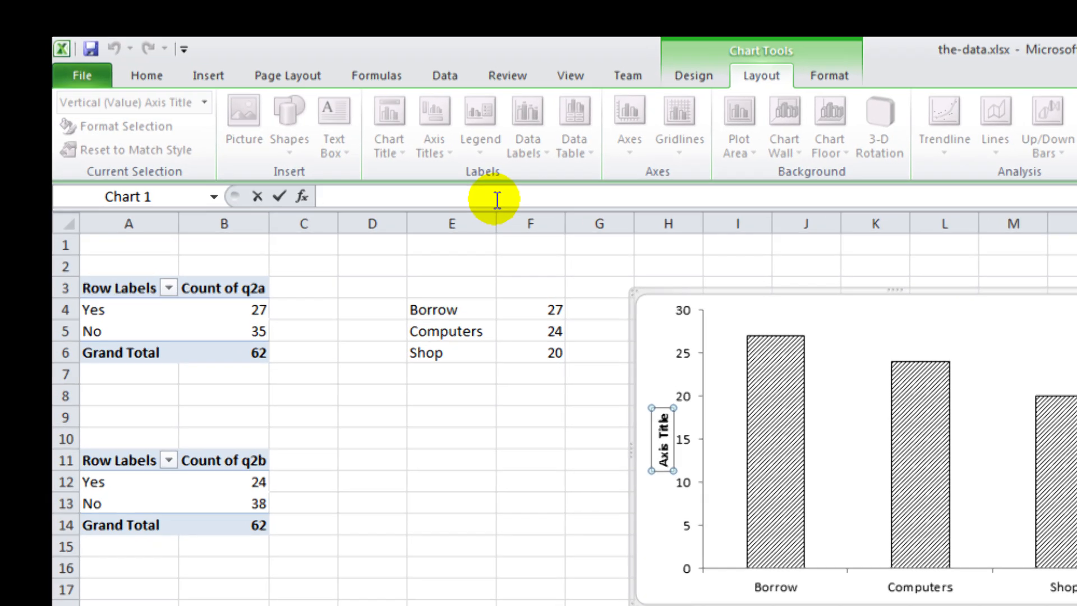
{"action": "type", "text": "F"}
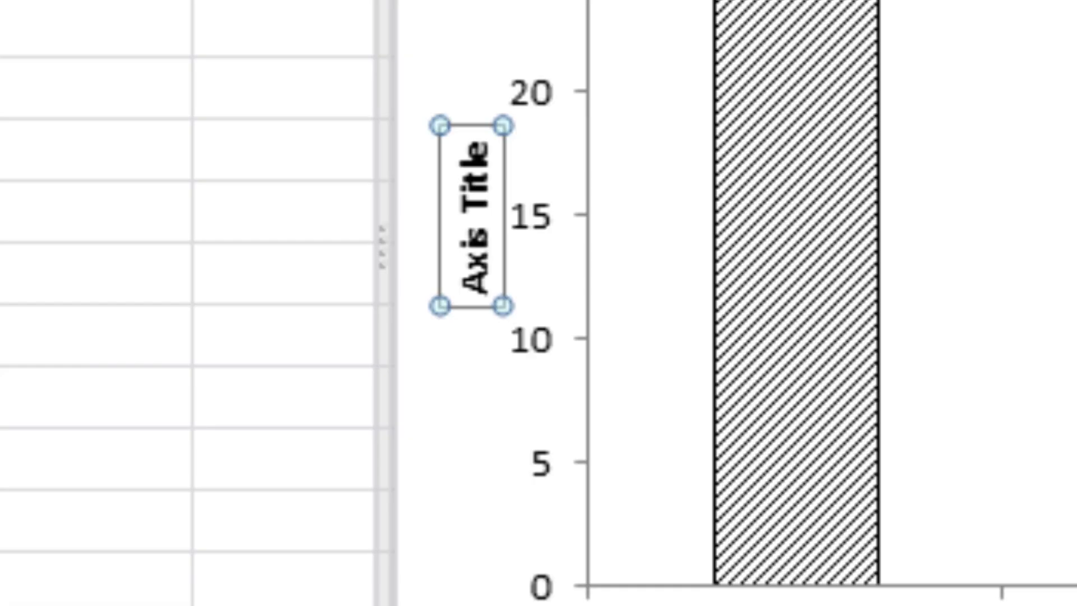
{"action": "key", "text": "Return"}
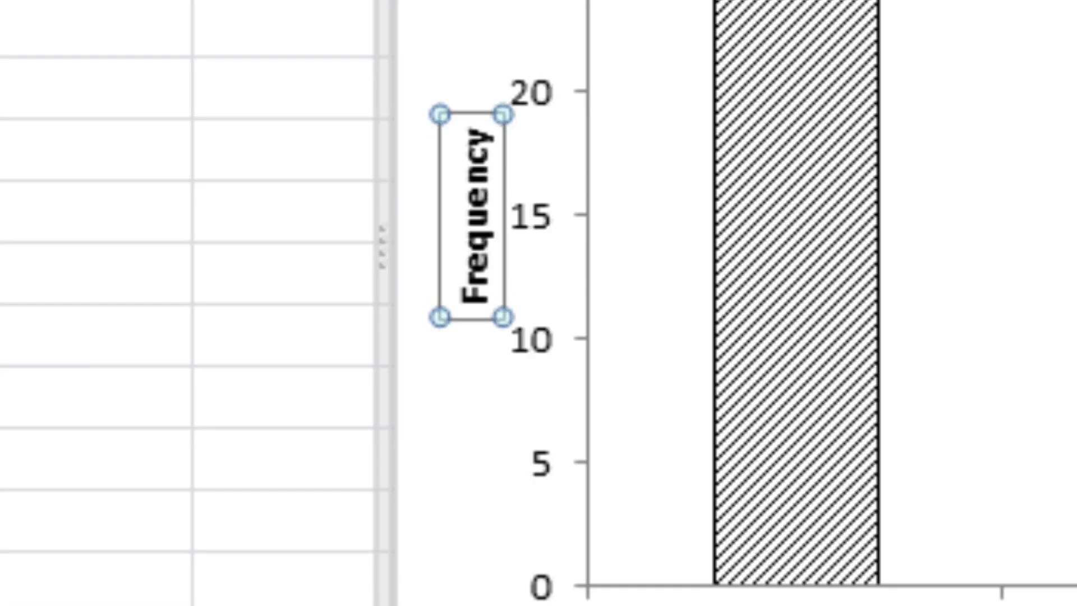
Step: Add data labels to the columns for Borrow, Computers and Shop and deselect the chart
{"action": "left_click", "coordinate": [785, 551]}
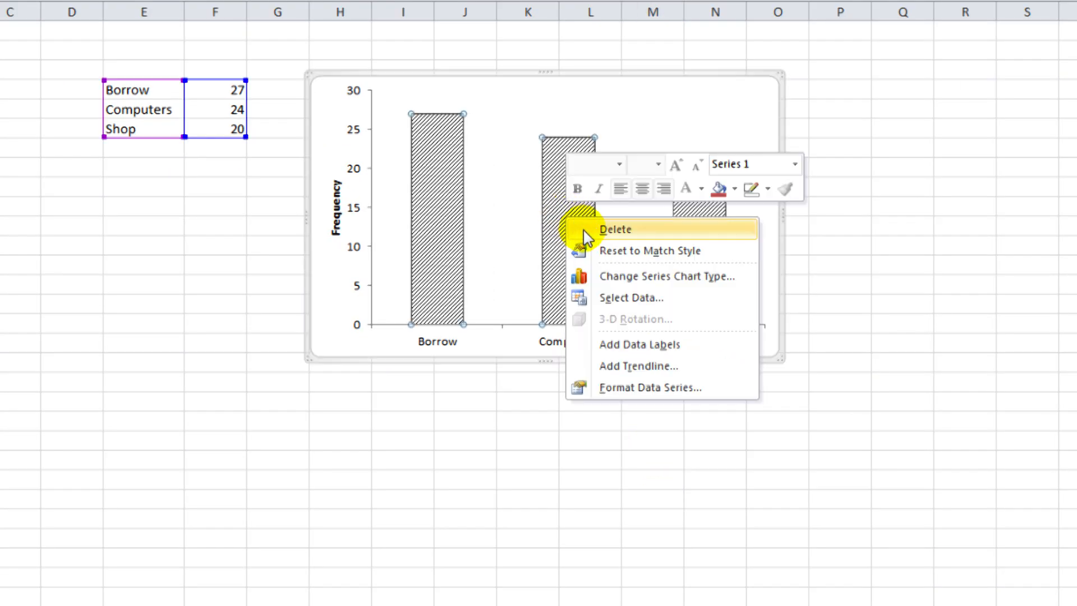
{"action": "left_click", "coordinate": [709, 350]}
{"action": "left_click", "coordinate": [709, 474]}
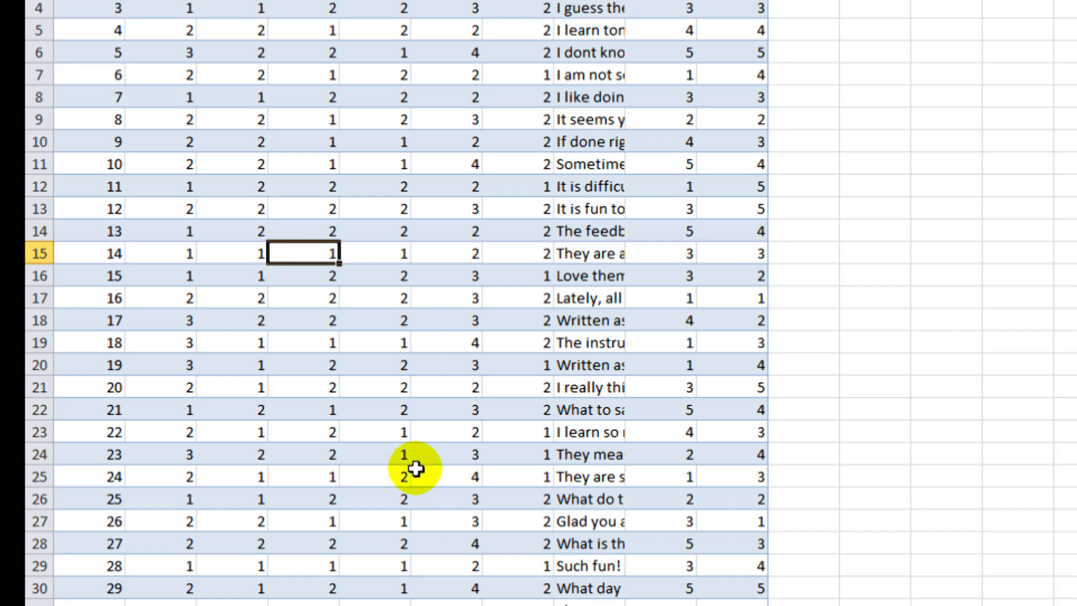
Step: Create a PivotTable from the Data table on a new worksheet and rename that sheet q3
{"action": "left_click", "coordinate": [373, 318]}
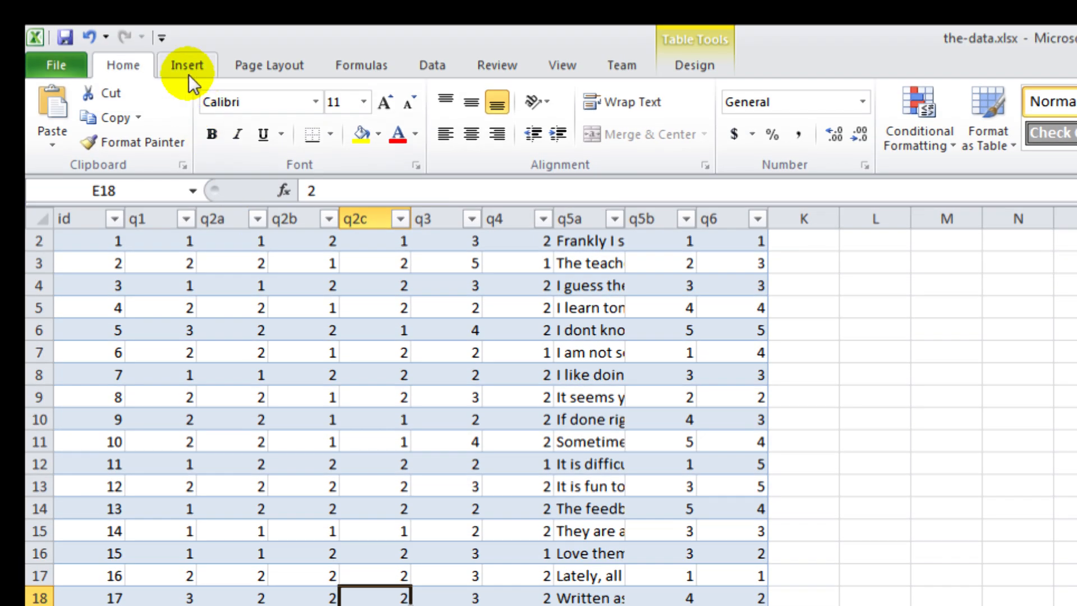
{"action": "left_click", "coordinate": [188, 61]}
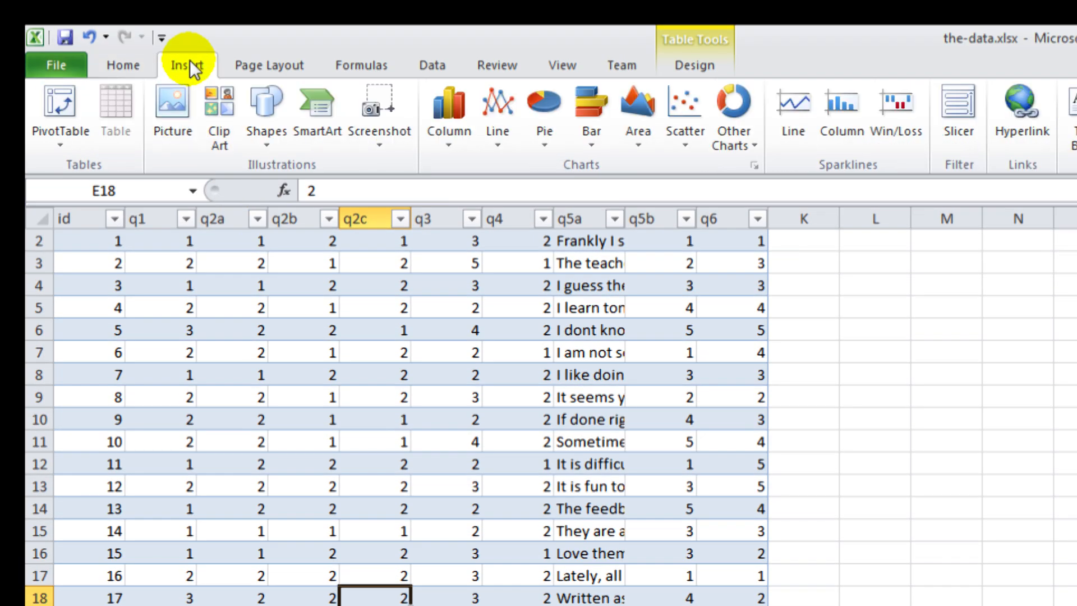
{"action": "left_click", "coordinate": [63, 106]}
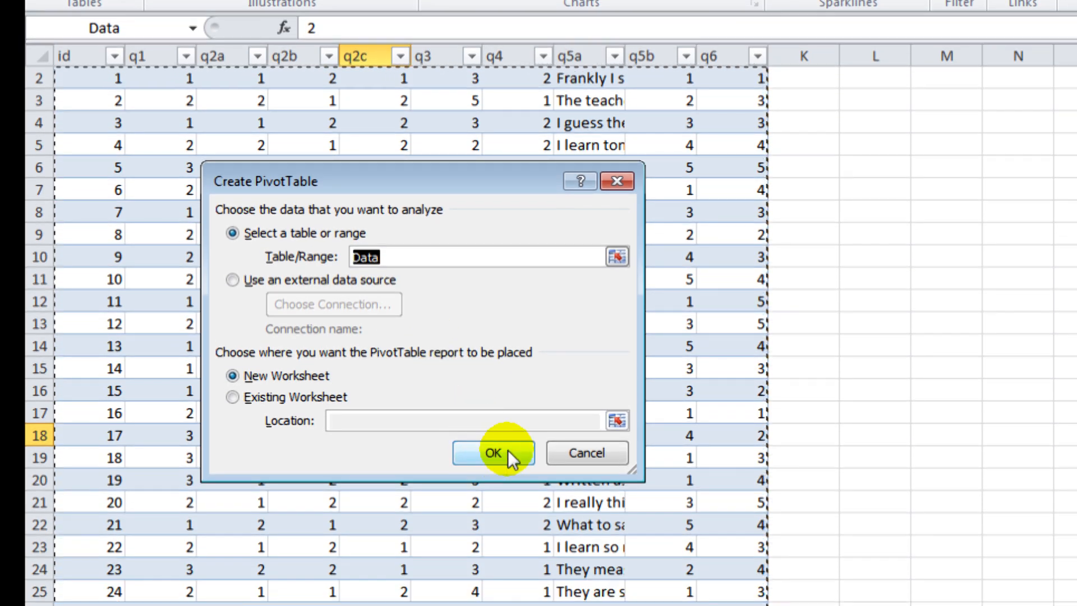
{"action": "left_click", "coordinate": [509, 452]}
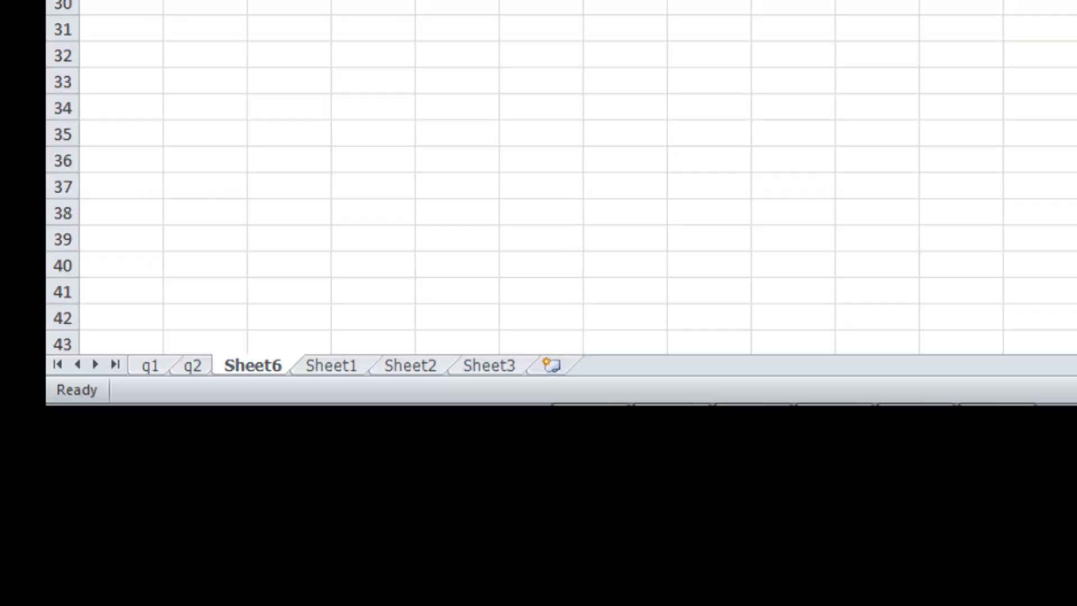
{"action": "double_click", "coordinate": [262, 365]}
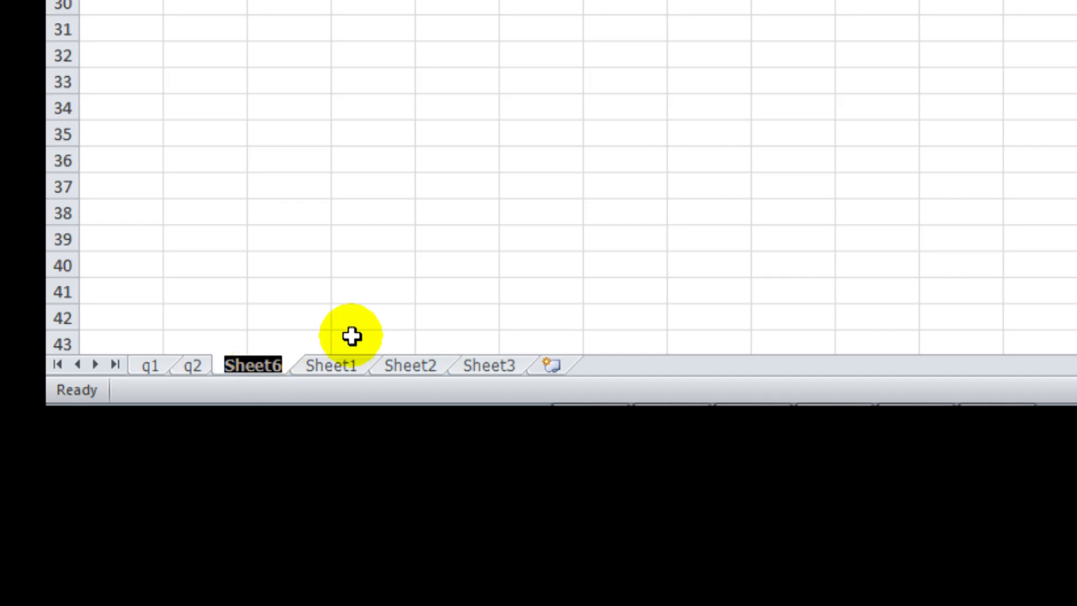
{"action": "type", "text": "q3"}
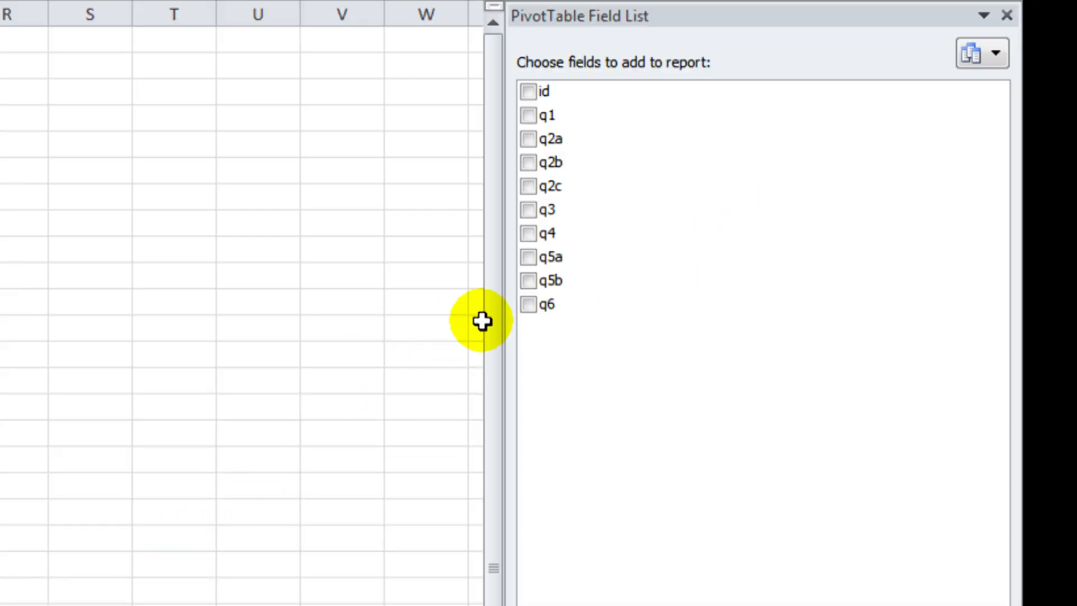
Step: Use q3 as both row labels and values in the PivotTable, summarizing the values by Count
{"action": "left_click_drag", "start_coordinate": [577, 207], "coordinate": [593, 295]}
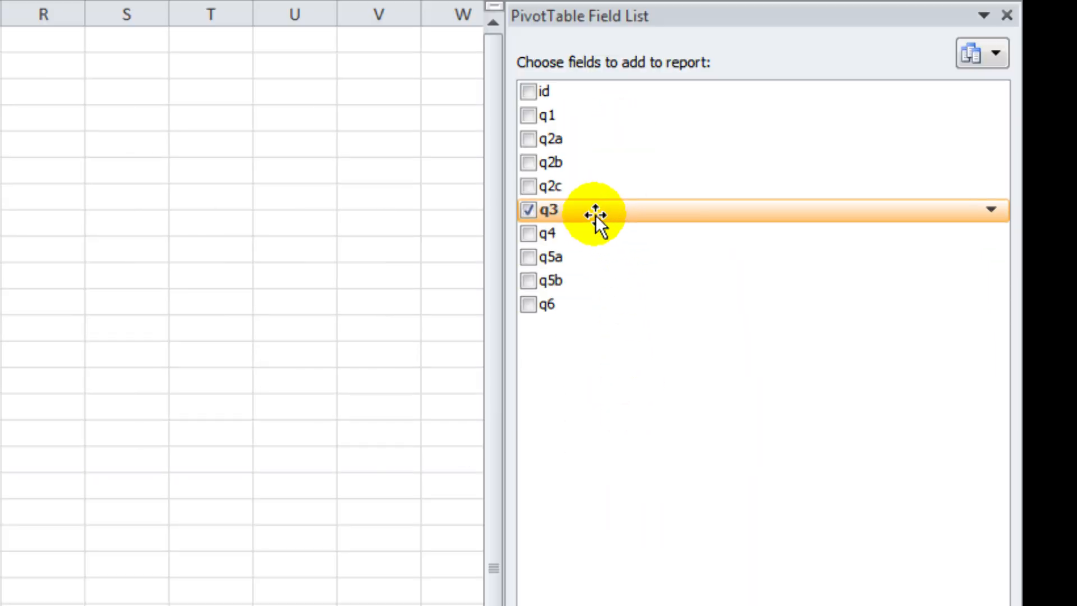
{"action": "left_click_drag", "start_coordinate": [594, 214], "coordinate": [821, 309]}
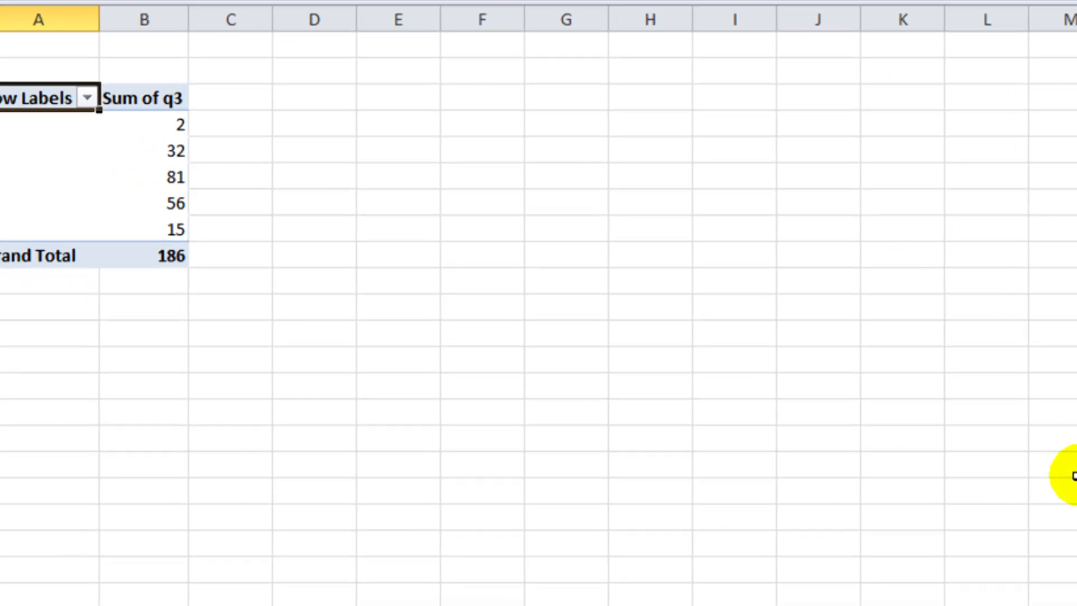
{"action": "right_click", "coordinate": [292, 135]}
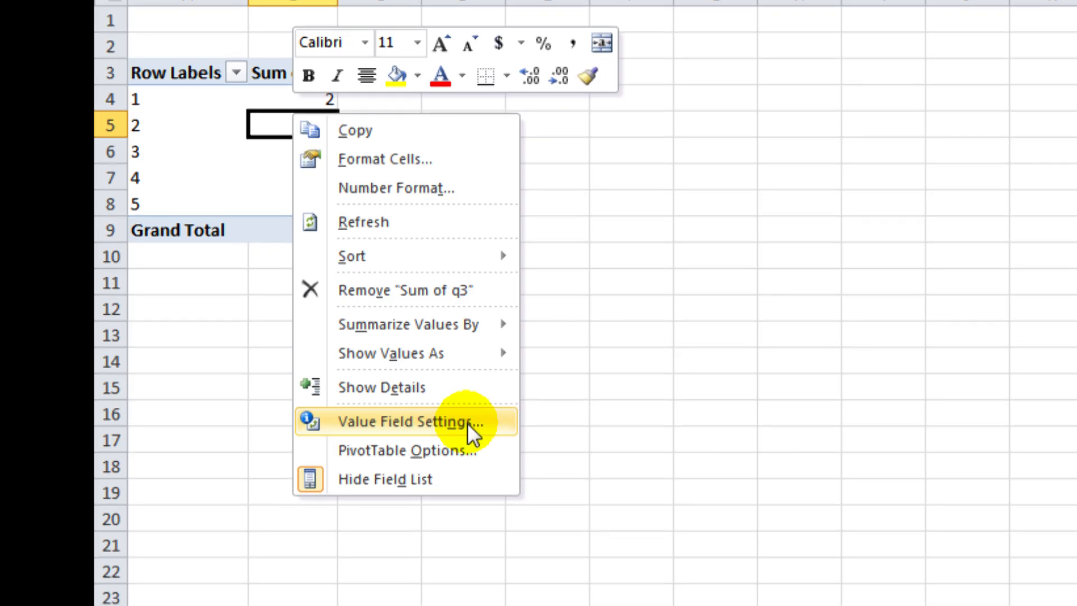
{"action": "left_click", "coordinate": [470, 423]}
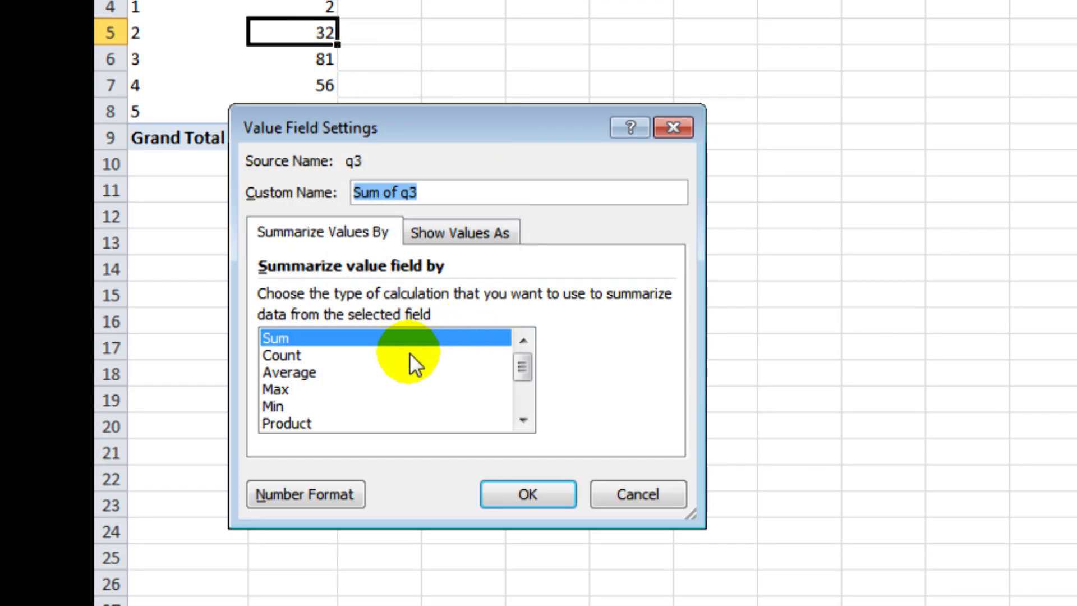
{"action": "left_click", "coordinate": [395, 354]}
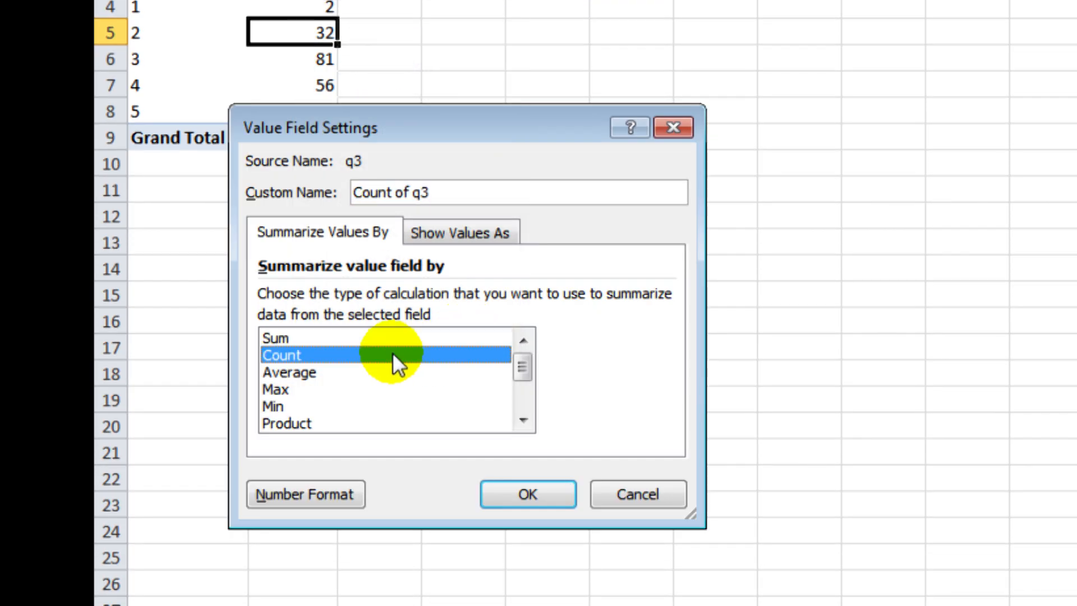
{"action": "left_click", "coordinate": [520, 494]}
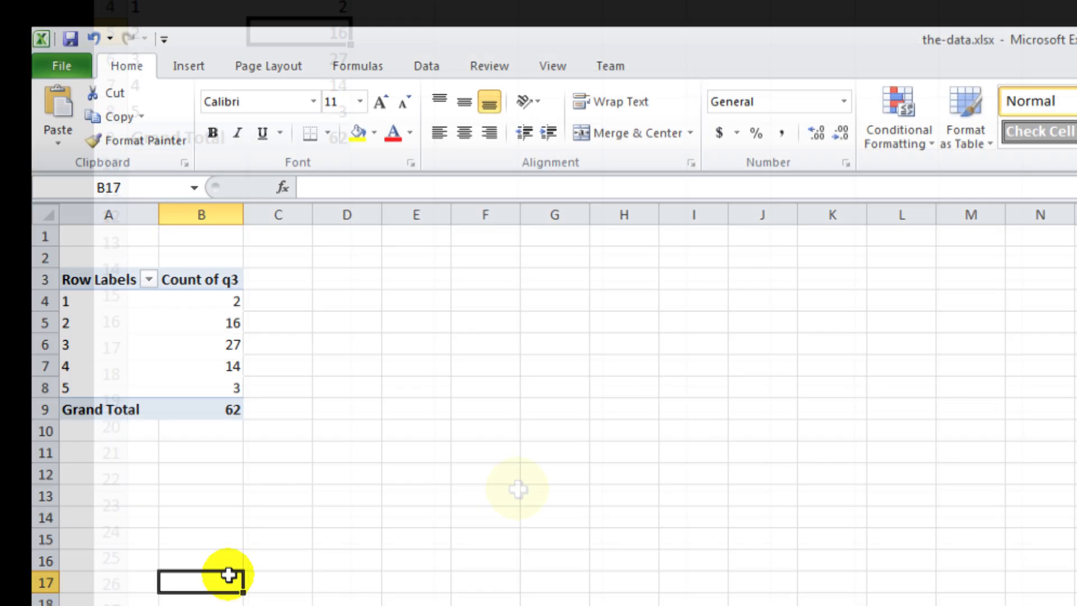
Step: Insert a 2-D clustered column chart from the q3 PivotTable and move it up beside the table
{"action": "left_click", "coordinate": [210, 323]}
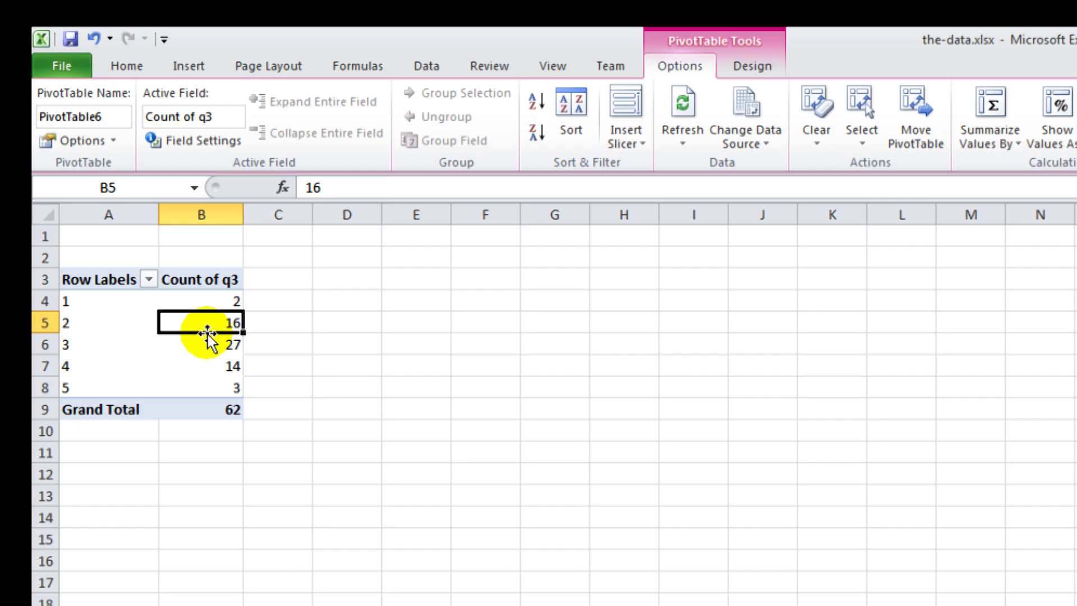
{"action": "left_click", "coordinate": [191, 66]}
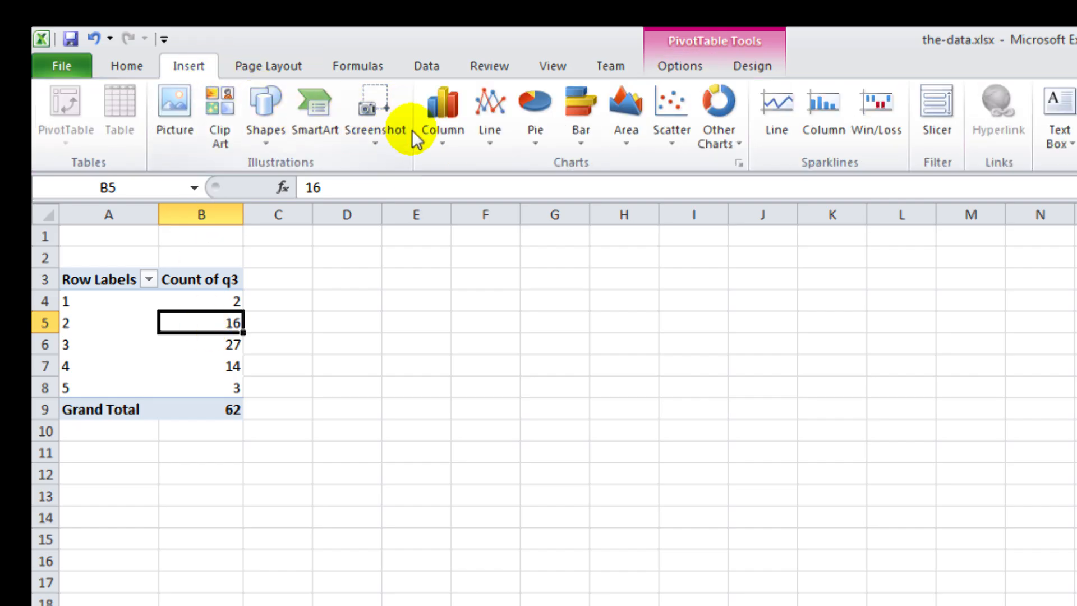
{"action": "left_click", "coordinate": [442, 113]}
{"action": "left_click", "coordinate": [456, 196]}
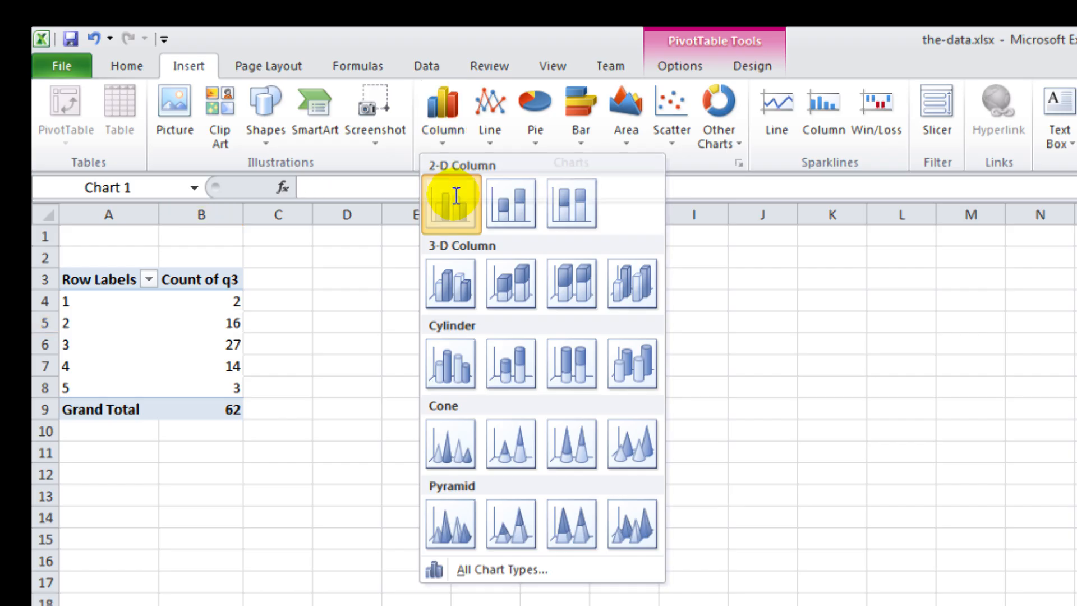
{"action": "left_click_drag", "start_coordinate": [759, 546], "coordinate": [457, 274]}
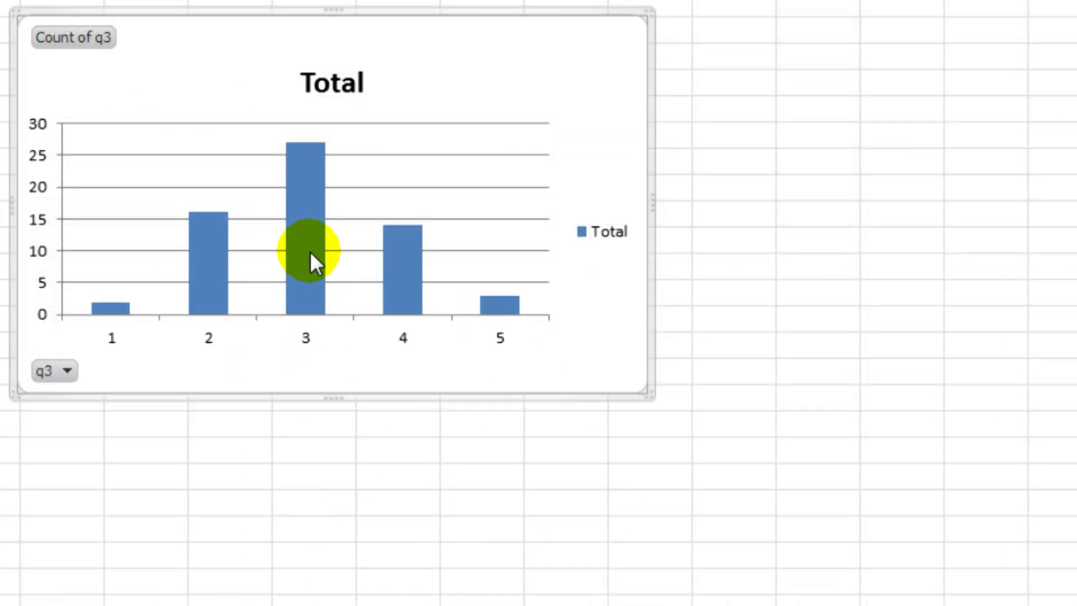
Step: Fill the q3 chart's columns with a thin upward diagonal black-and-white line pattern
{"action": "right_click", "coordinate": [301, 218]}
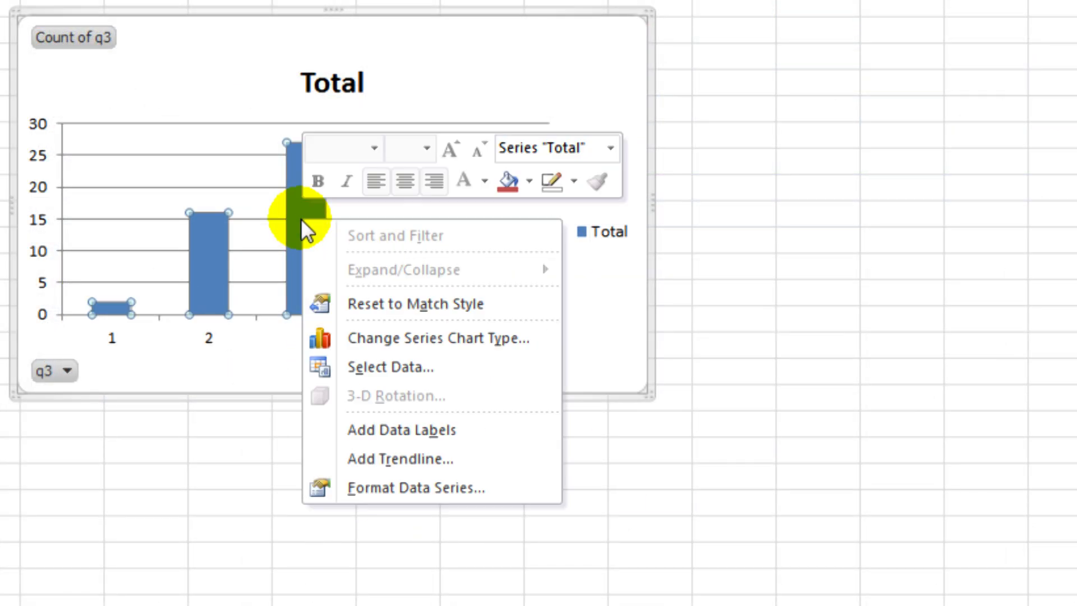
{"action": "left_click", "coordinate": [445, 489]}
{"action": "left_click", "coordinate": [635, 126]}
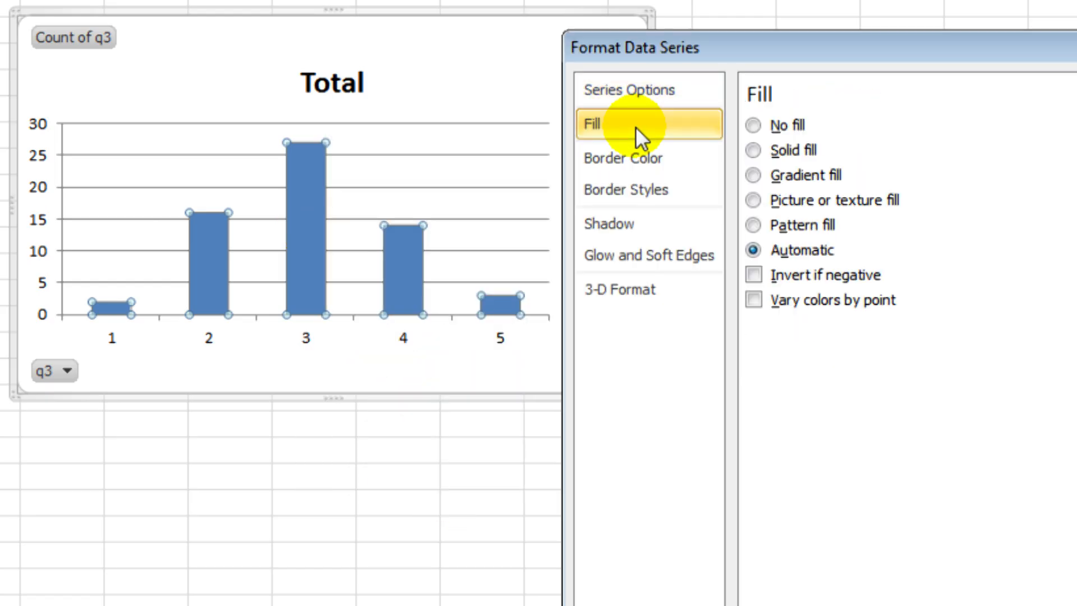
{"action": "left_click", "coordinate": [811, 227]}
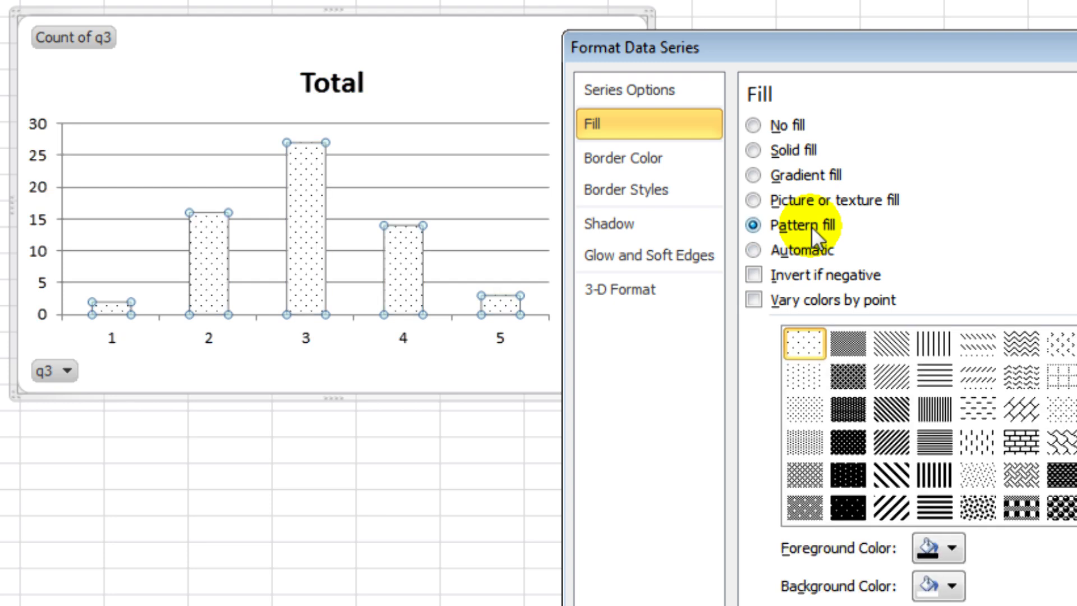
{"action": "left_click", "coordinate": [894, 368]}
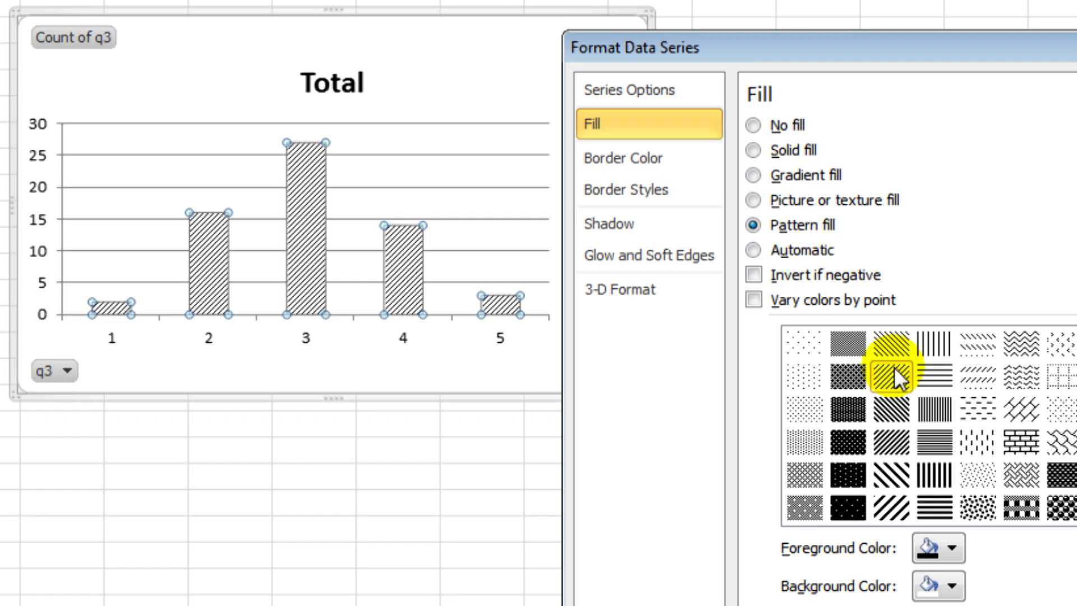
Step: Give the q3 chart's columns a solid line border and finish formatting the data series
{"action": "left_click", "coordinate": [661, 165]}
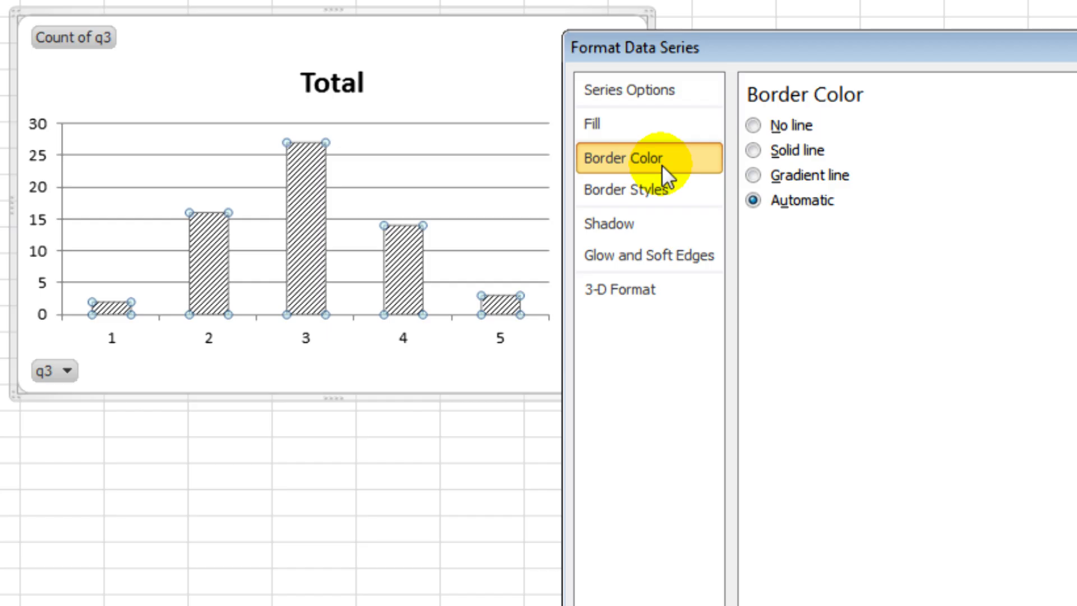
{"action": "left_click", "coordinate": [792, 151]}
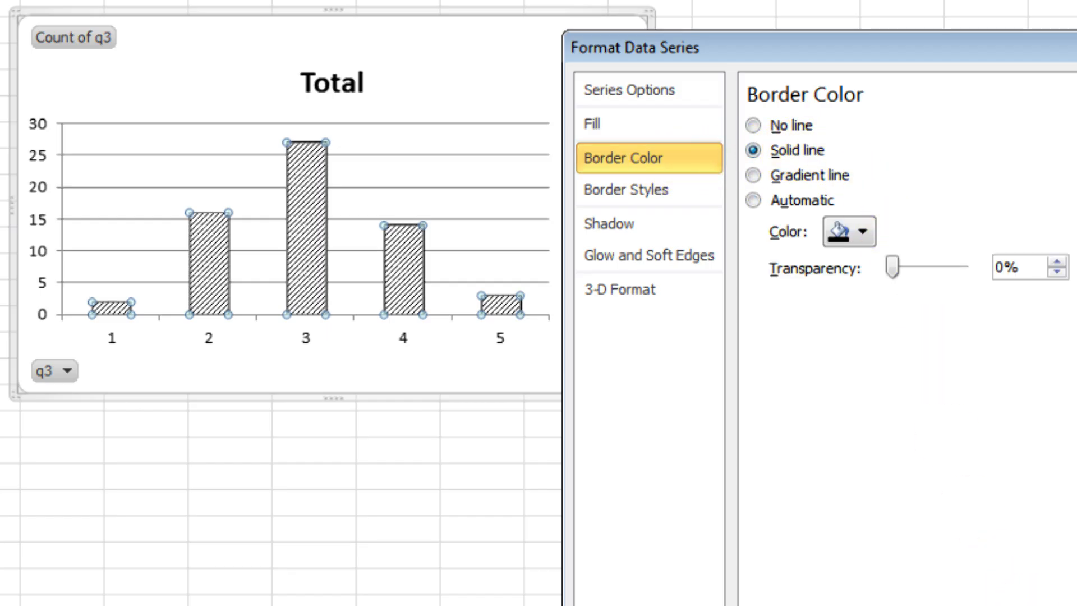
{"action": "key", "text": "Escape"}
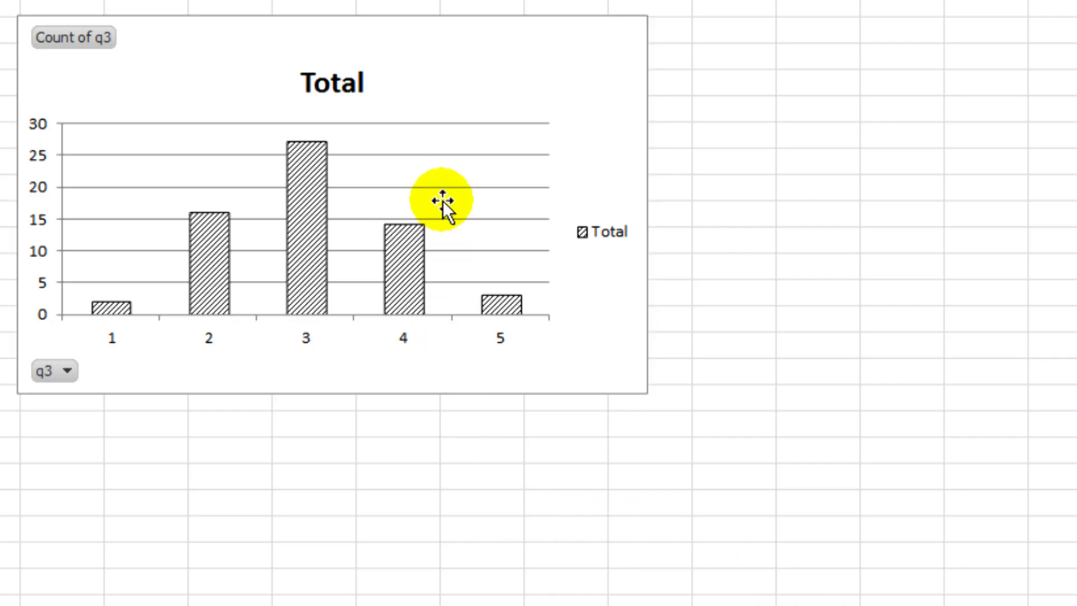
Step: Delete the horizontal gridlines, the title and the legend from the q3 chart
{"action": "right_click", "coordinate": [447, 153]}
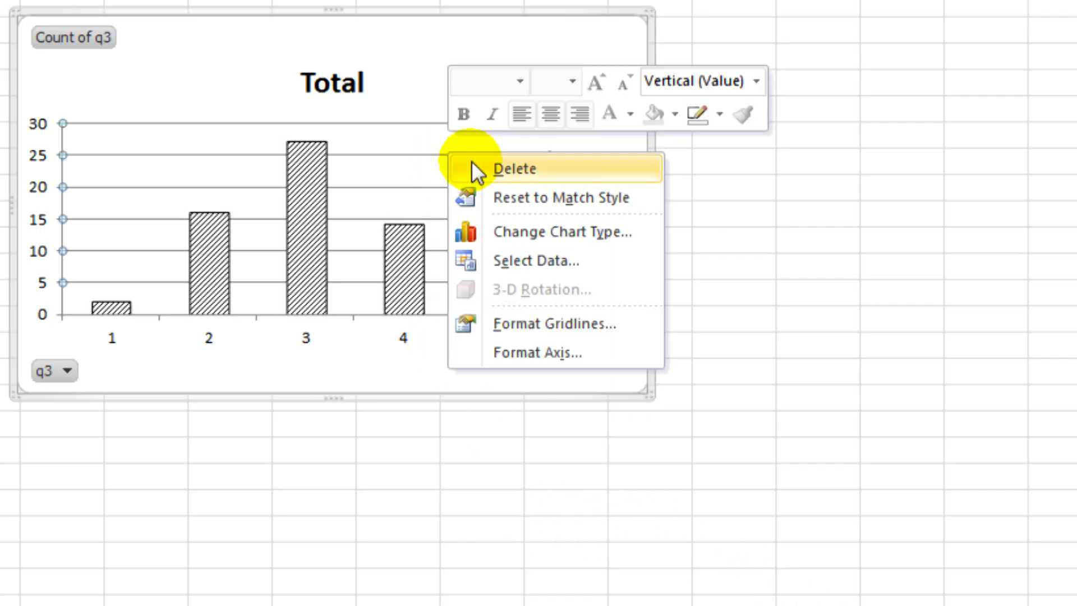
{"action": "left_click", "coordinate": [514, 172]}
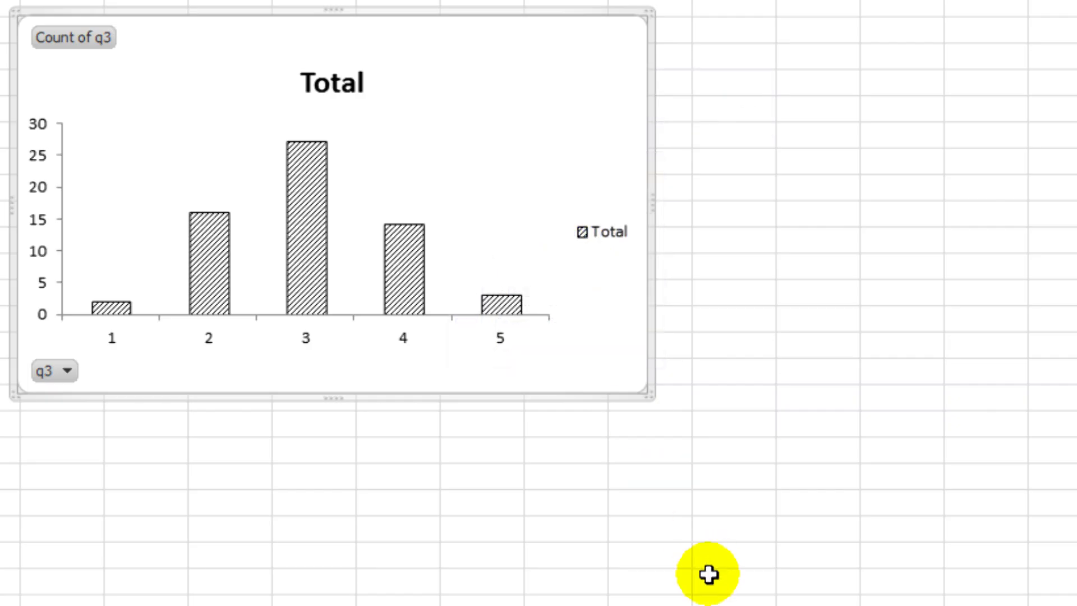
{"action": "left_click", "coordinate": [710, 575]}
{"action": "left_click", "coordinate": [340, 85]}
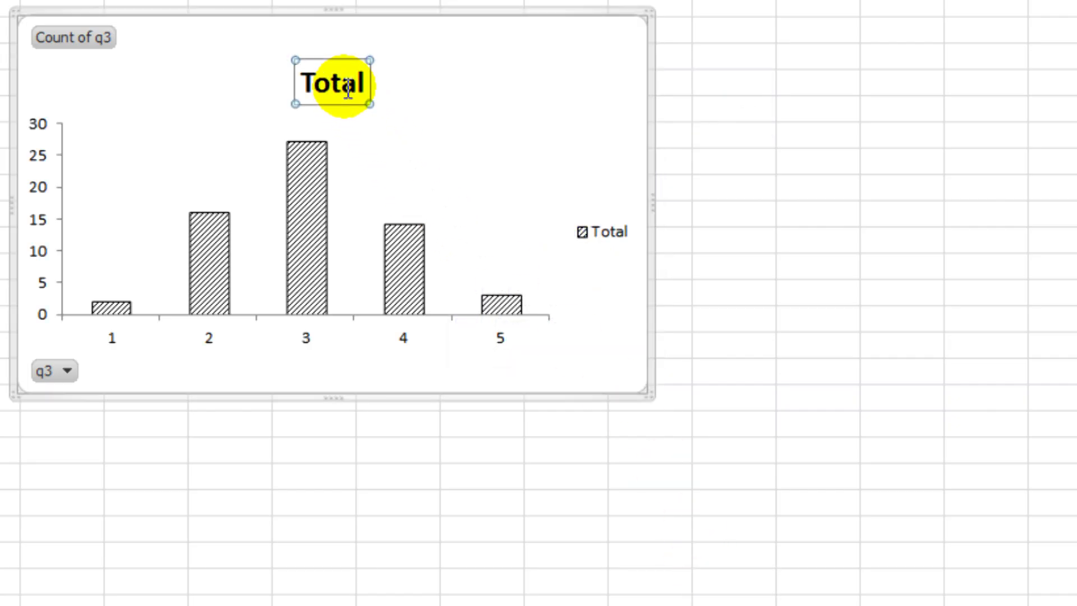
{"action": "key", "text": "Delete"}
{"action": "left_click", "coordinate": [606, 208]}
{"action": "key", "text": "Delete"}
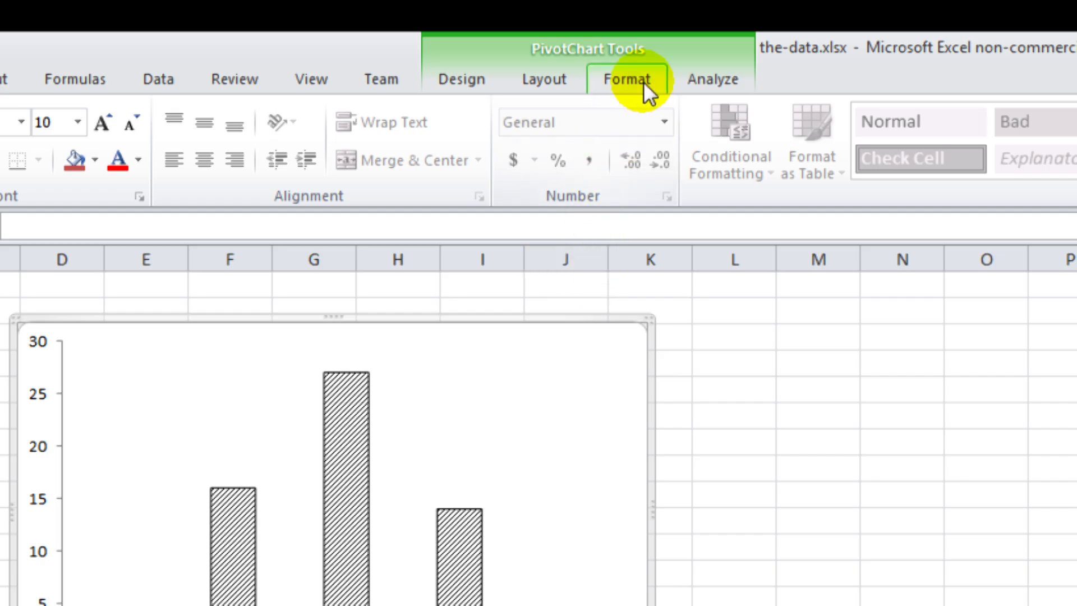
Step: Remove the q3 chart's outer outline and hide all field buttons on the chart
{"action": "left_click", "coordinate": [643, 82]}
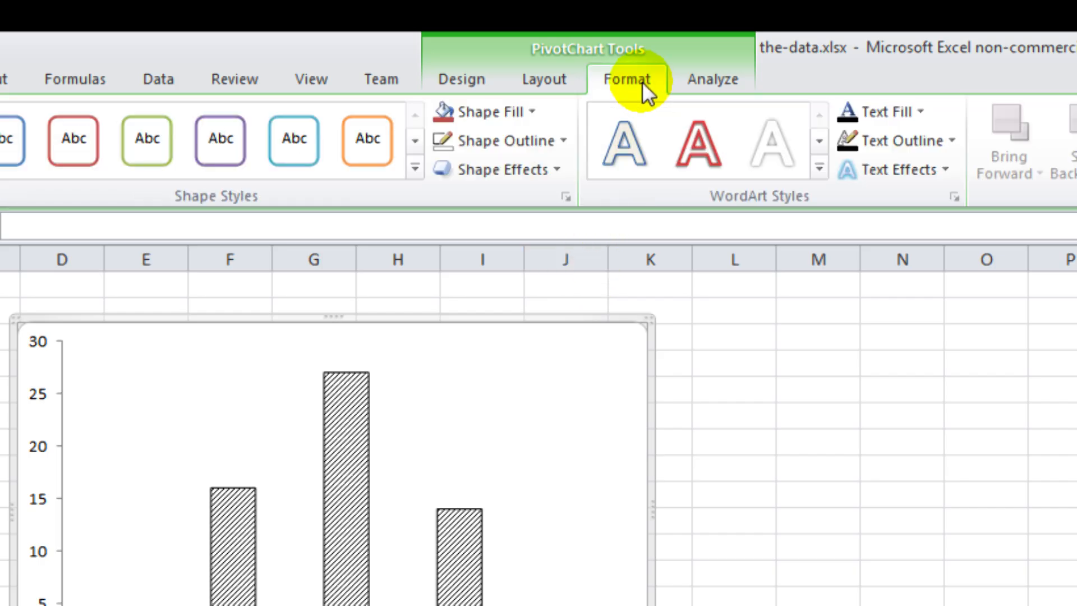
{"action": "left_click", "coordinate": [533, 140]}
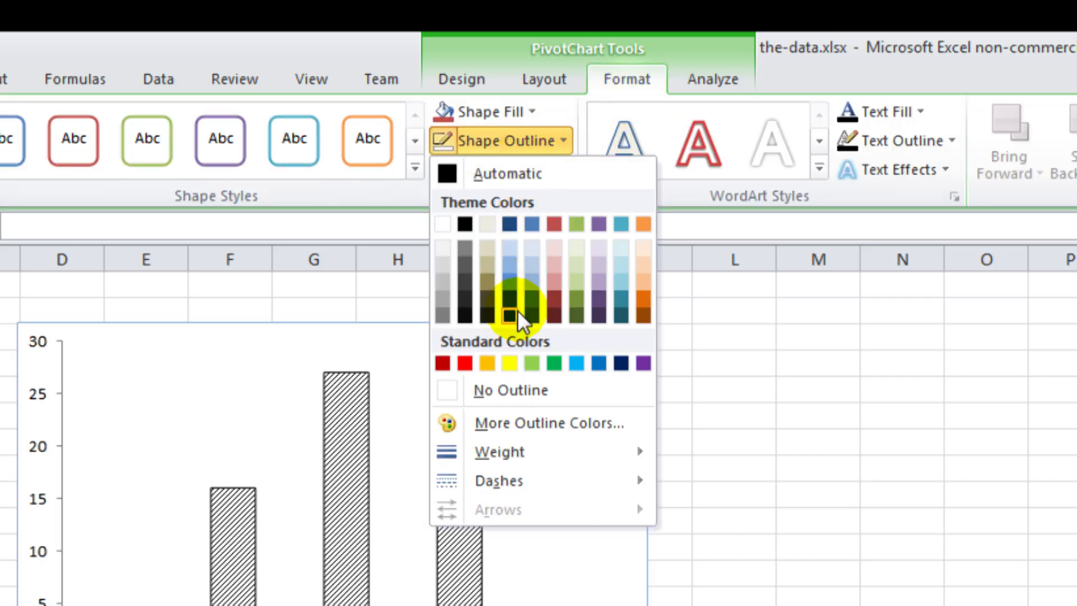
{"action": "left_click", "coordinate": [508, 389]}
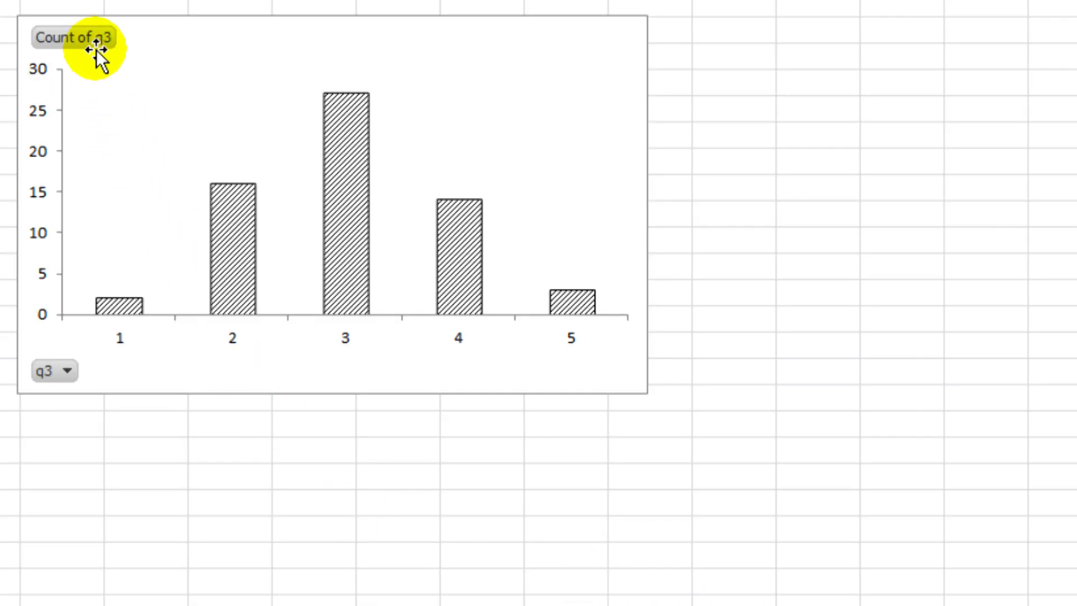
{"action": "right_click", "coordinate": [97, 51]}
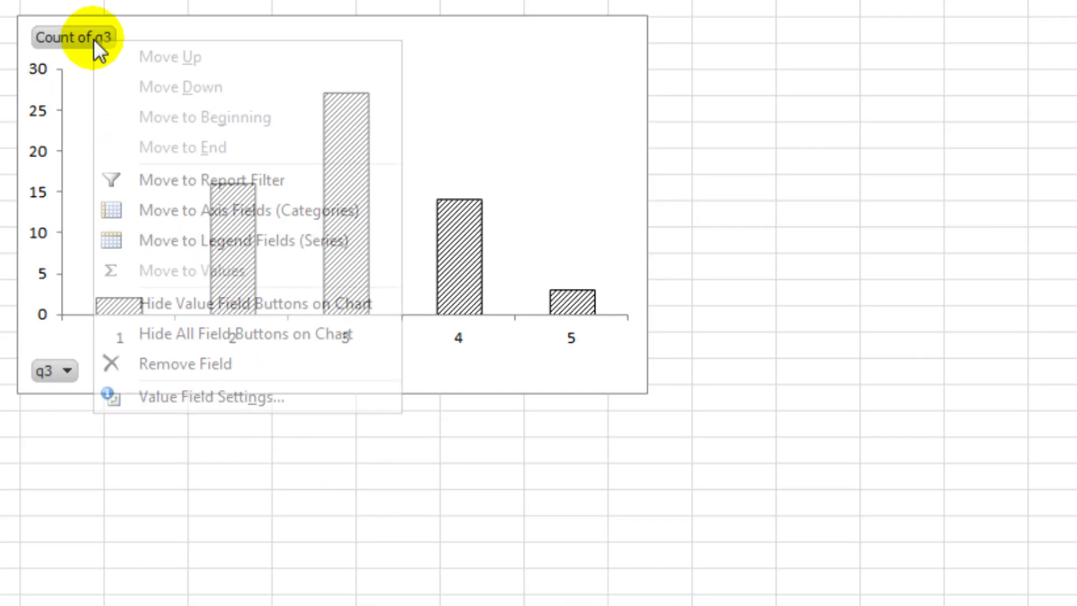
{"action": "left_click", "coordinate": [380, 339]}
{"action": "left_click", "coordinate": [720, 597]}
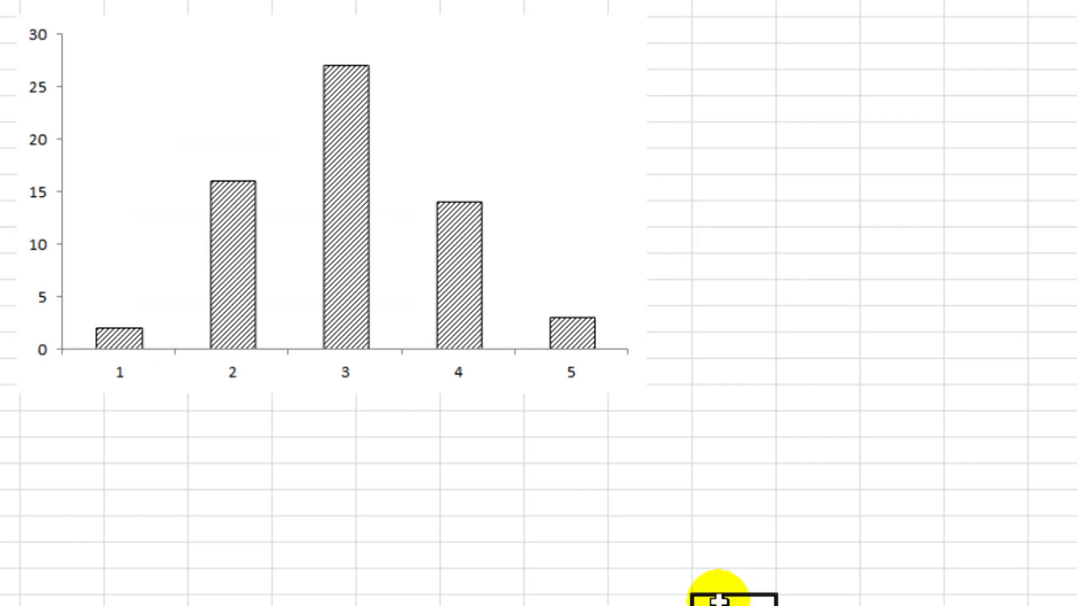
Step: Add data labels to the columns of the q3 chart
{"action": "right_click", "coordinate": [352, 207]}
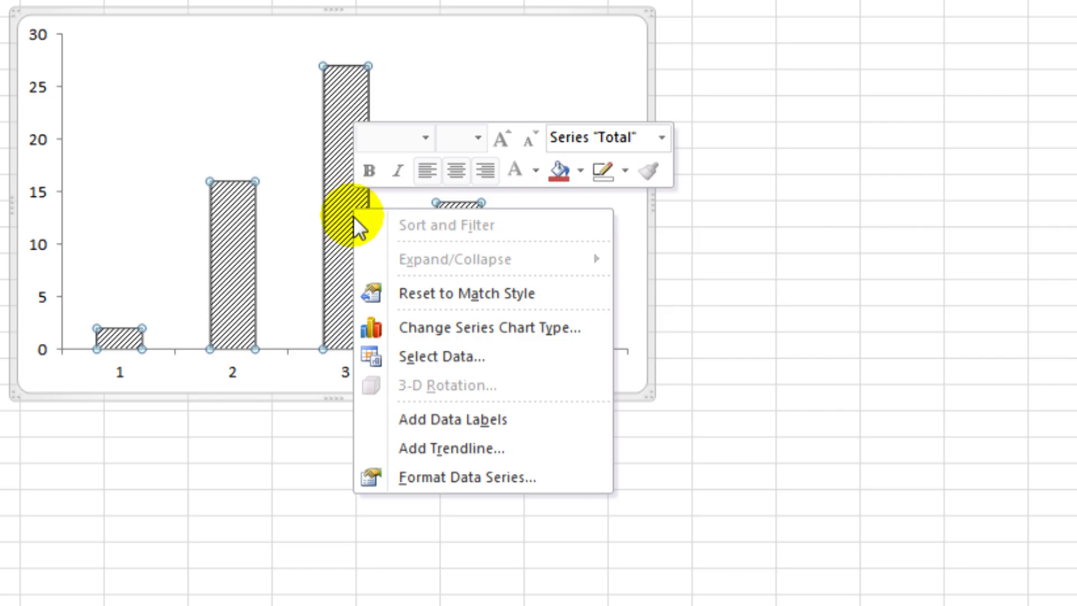
{"action": "left_click", "coordinate": [557, 420]}
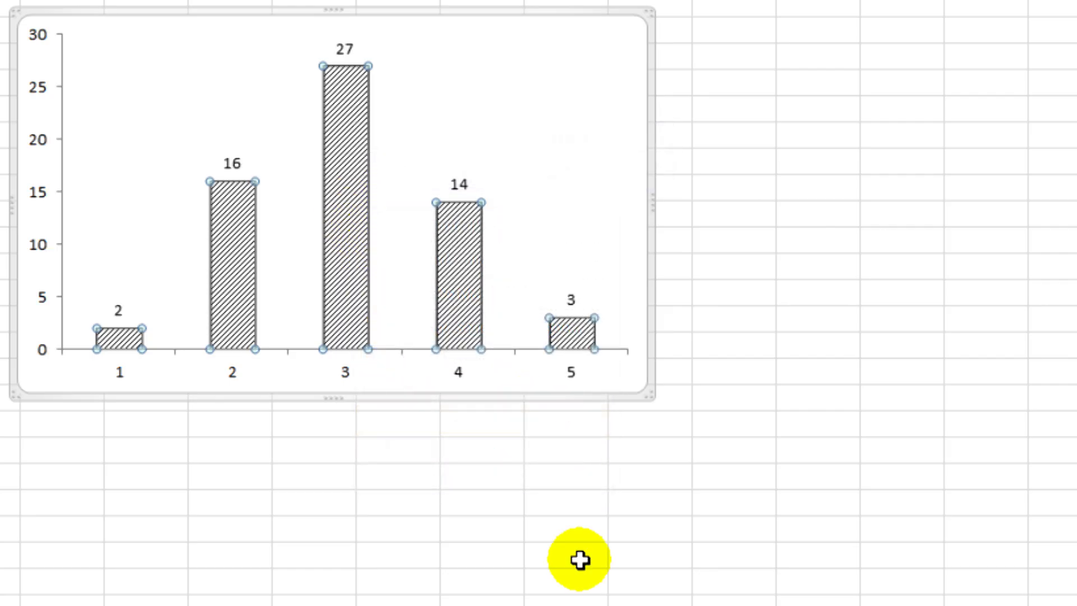
{"action": "left_click", "coordinate": [709, 477]}
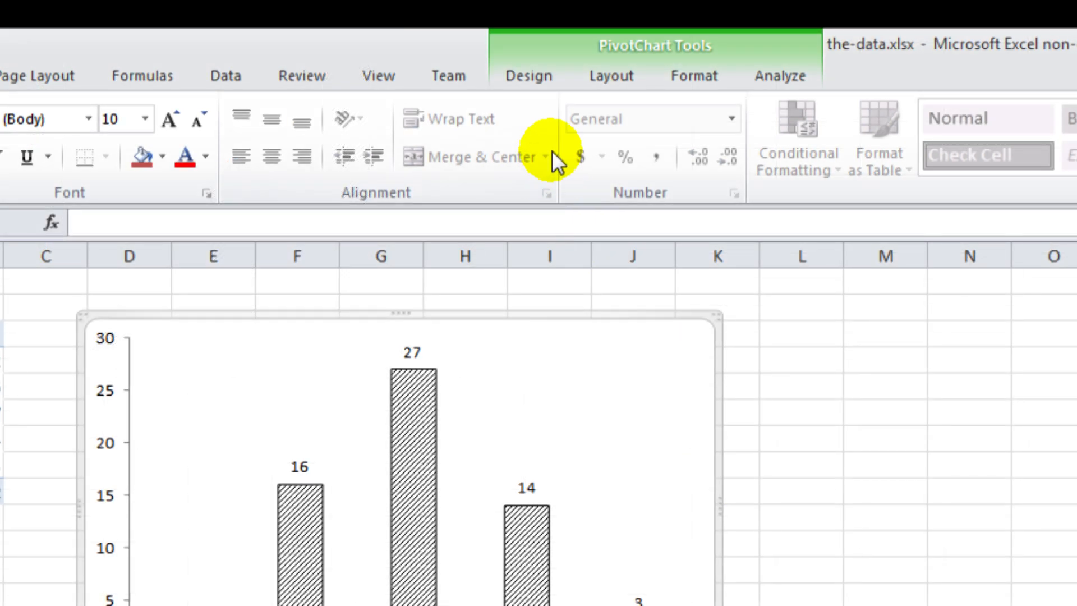
Step: Add a rotated vertical axis title reading "Frequency" to the q3 chart
{"action": "left_click", "coordinate": [629, 72]}
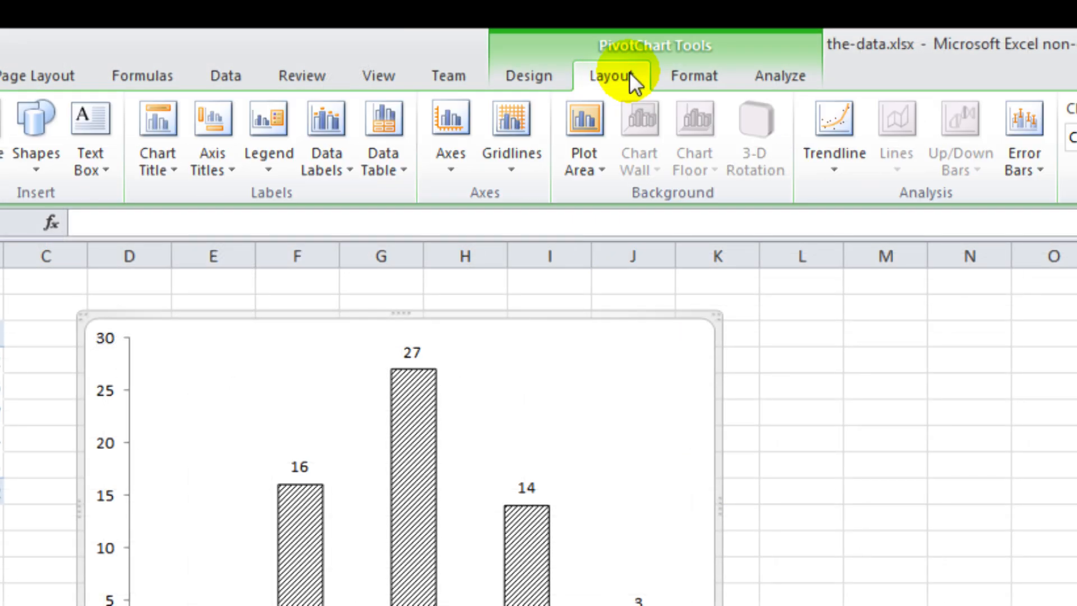
{"action": "left_click", "coordinate": [216, 117]}
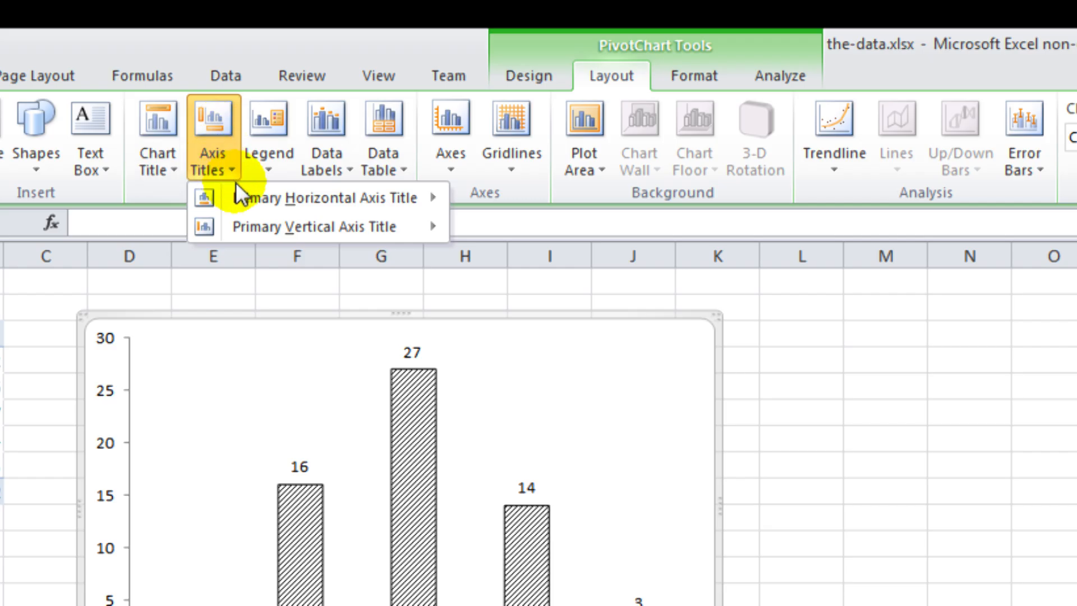
{"action": "mouse_move", "coordinate": [359, 227]}
{"action": "left_click", "coordinate": [562, 298]}
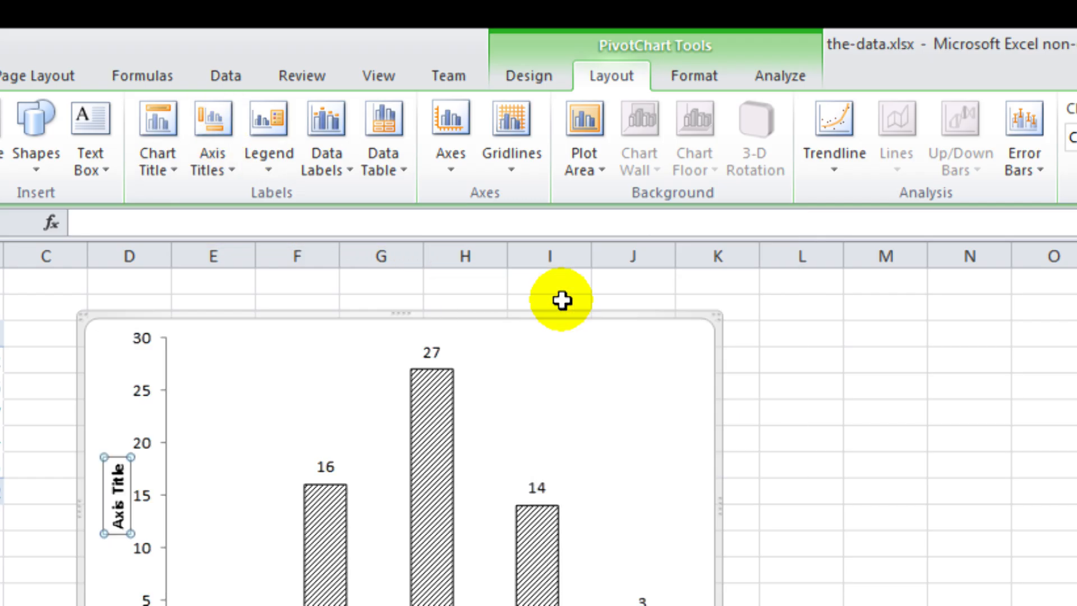
{"action": "left_click", "coordinate": [157, 223]}
{"action": "type", "text": "Freque"}
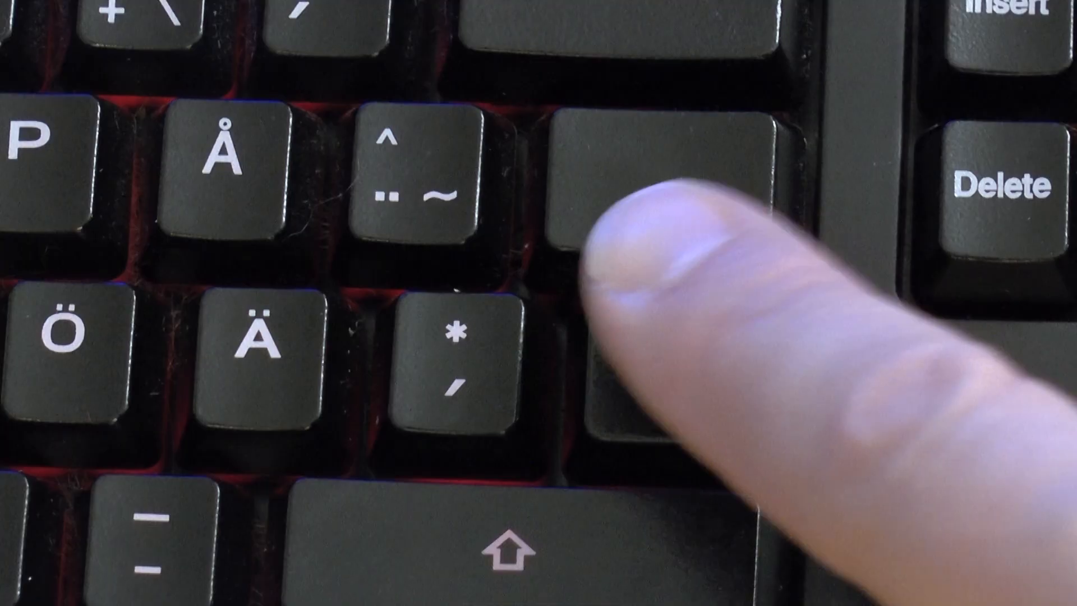
{"action": "key", "text": "Return"}
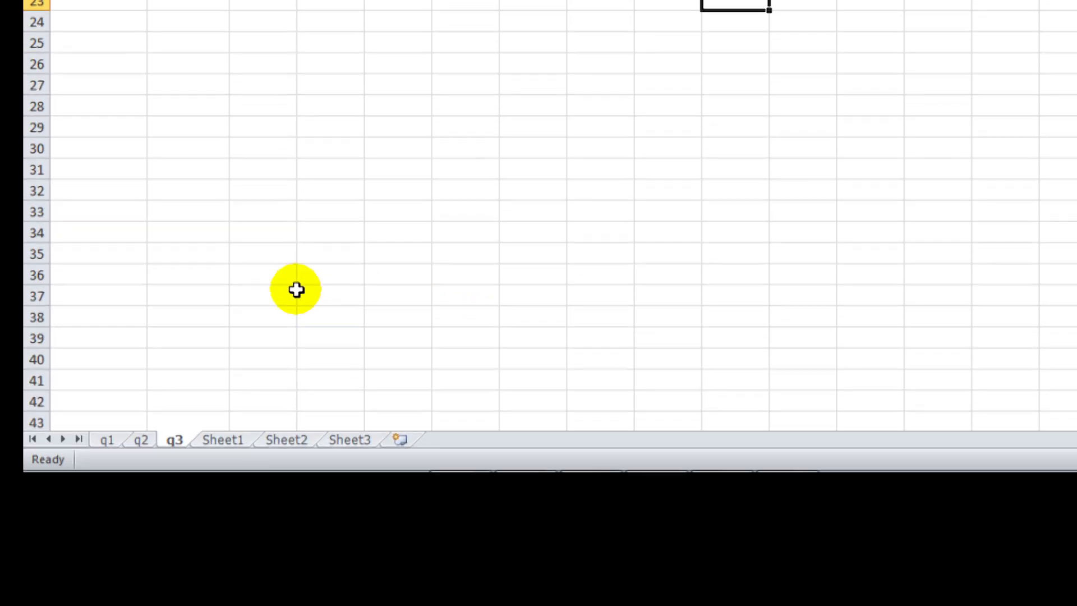
Step: Create a second PivotTable from the Data table on Sheet1, placed on the existing q3 worksheet at cell A21
{"action": "left_click", "coordinate": [224, 439]}
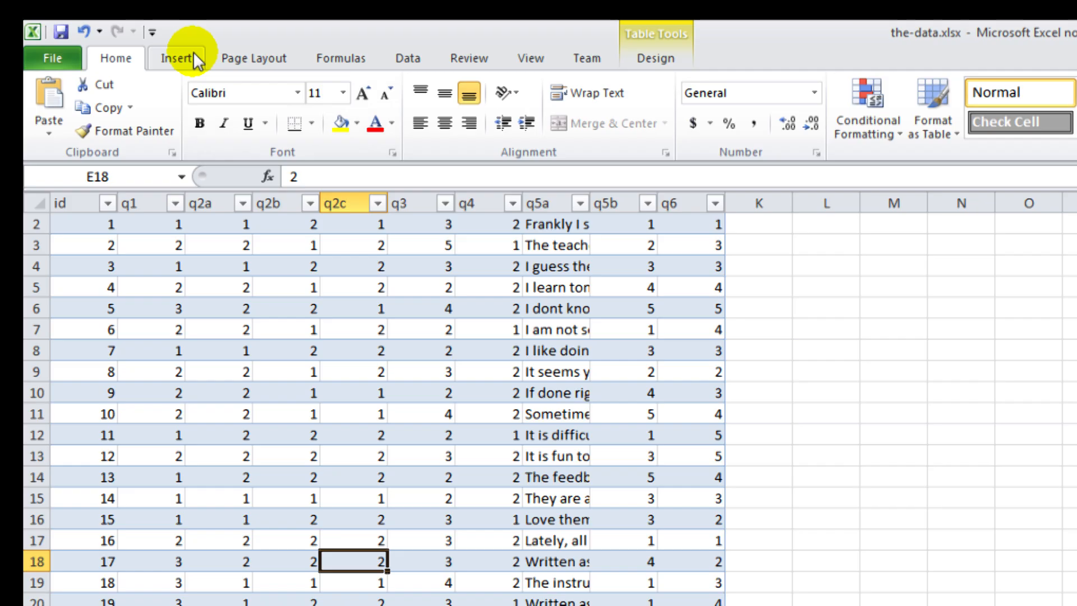
{"action": "left_click", "coordinate": [194, 54]}
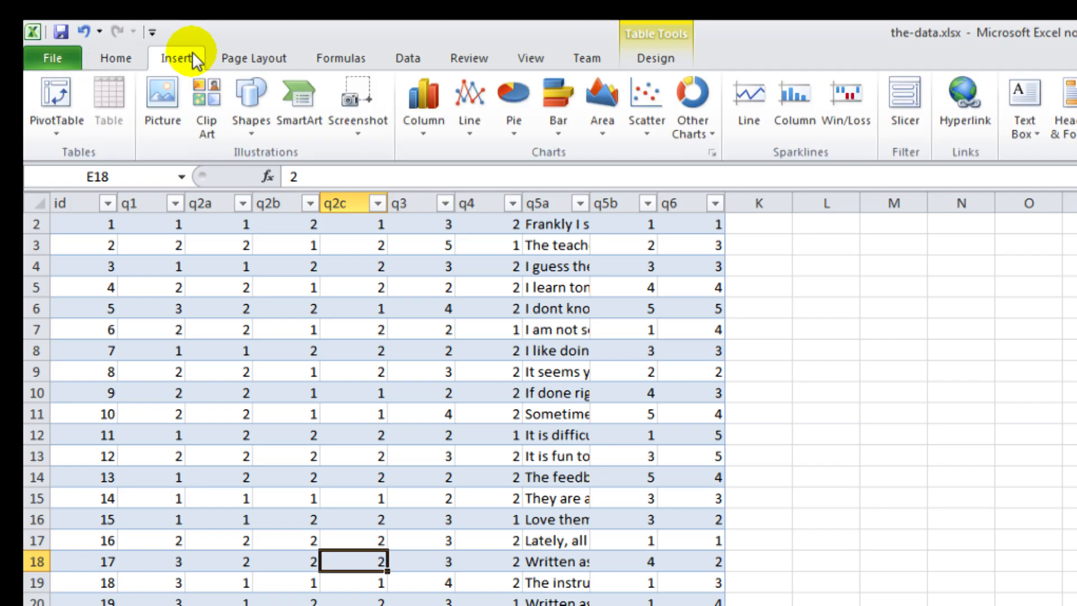
{"action": "left_click", "coordinate": [59, 96]}
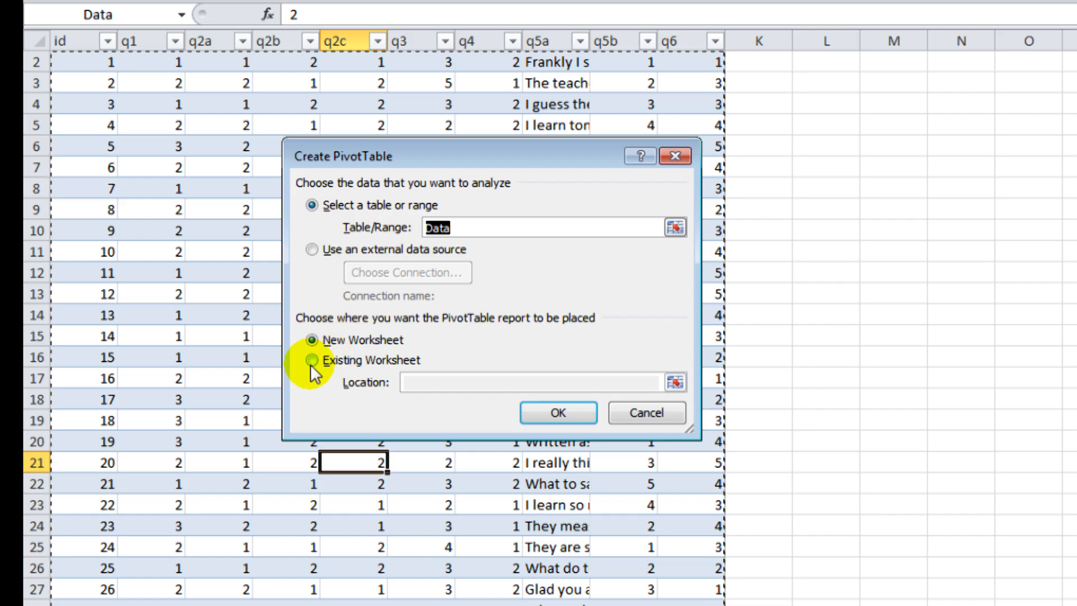
{"action": "left_click", "coordinate": [313, 360]}
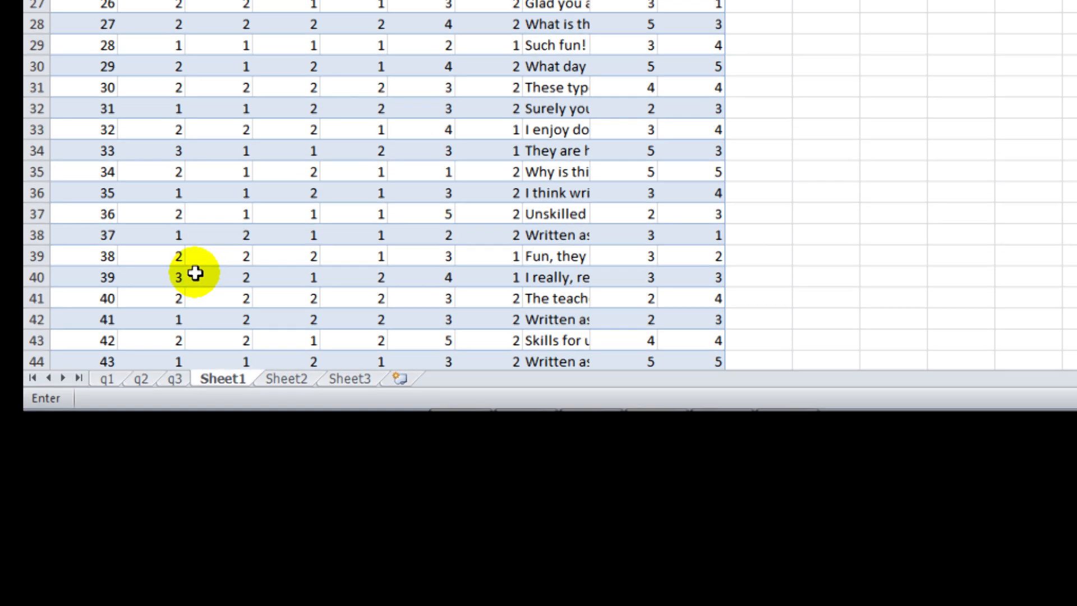
{"action": "left_click", "coordinate": [183, 377]}
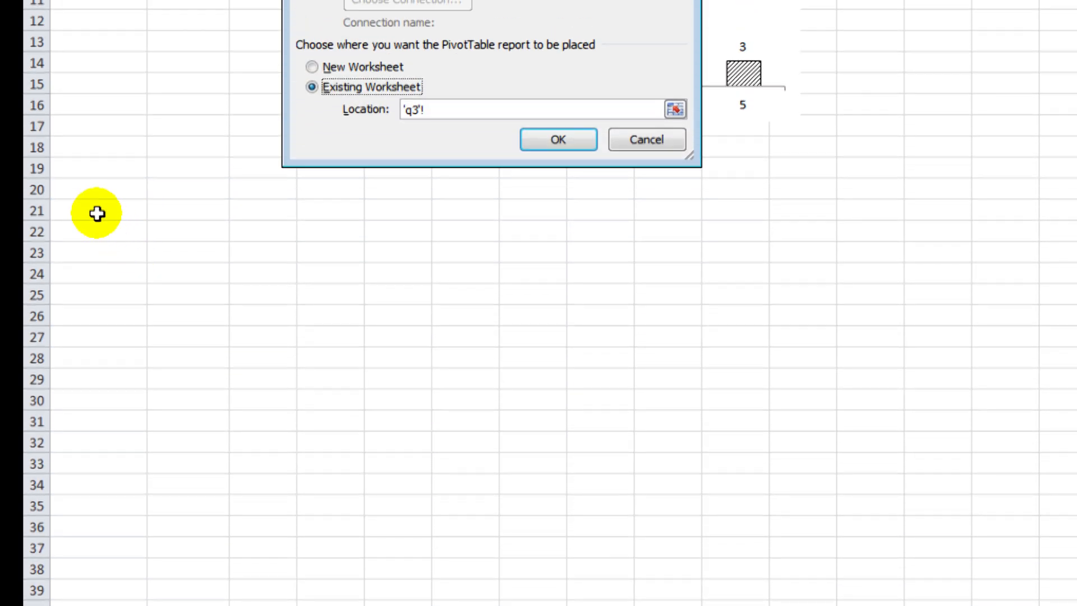
{"action": "left_click", "coordinate": [97, 213]}
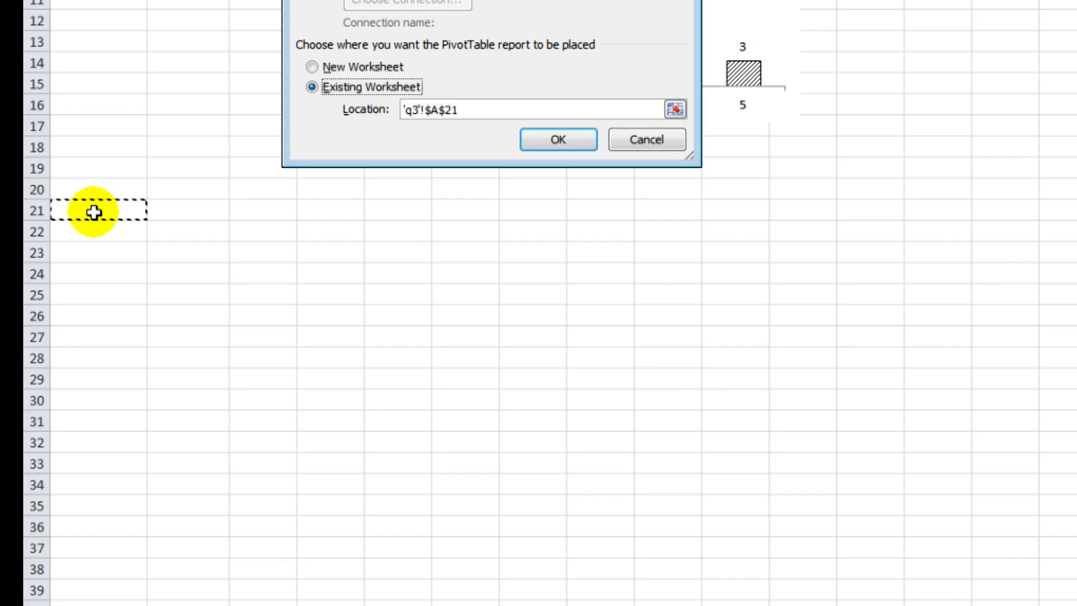
{"action": "left_click", "coordinate": [553, 143]}
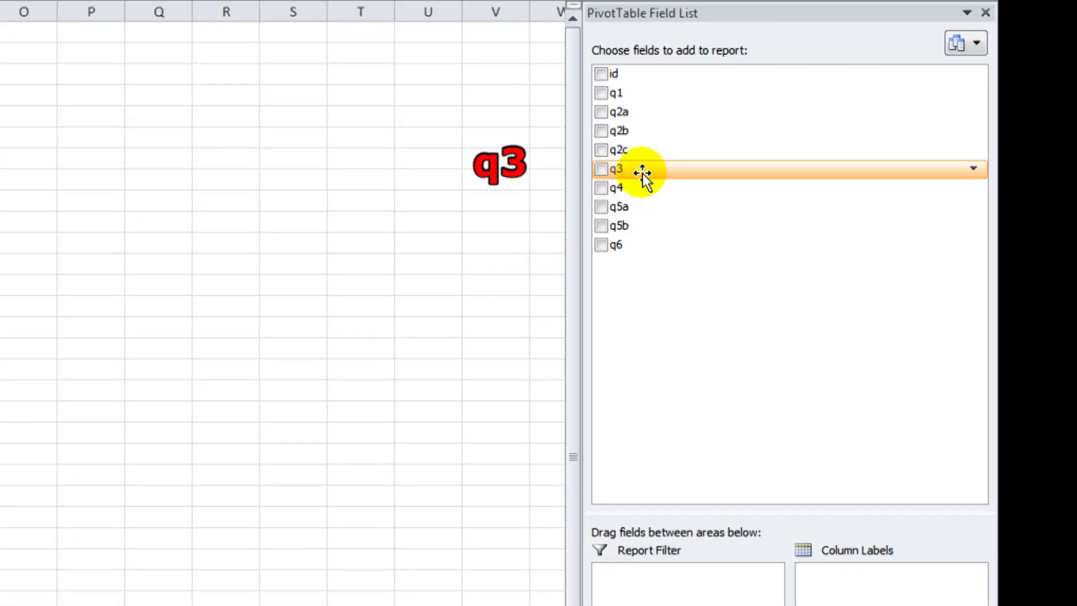
Step: Add q3 to the values of the new PivotTable and choose Average as its summary calculation
{"action": "left_click_drag", "start_coordinate": [642, 173], "coordinate": [833, 334]}
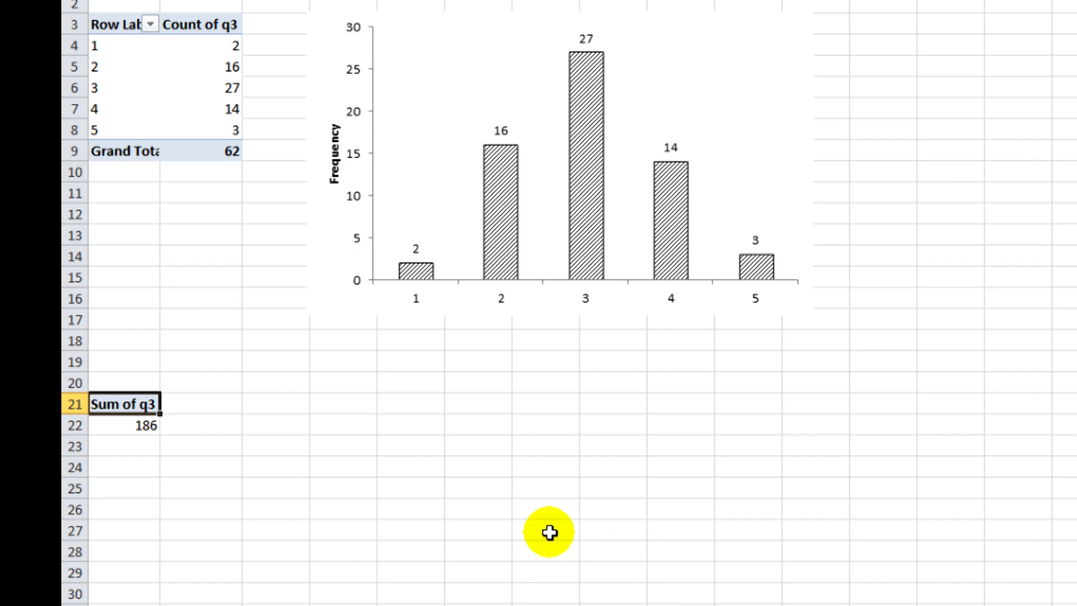
{"action": "right_click", "coordinate": [130, 427]}
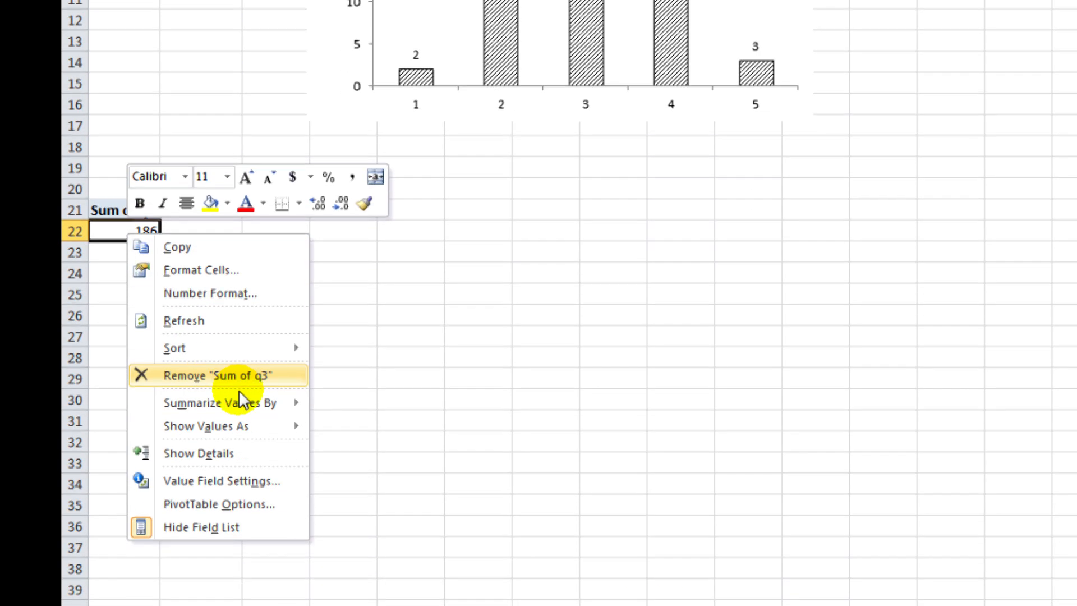
{"action": "left_click", "coordinate": [291, 482]}
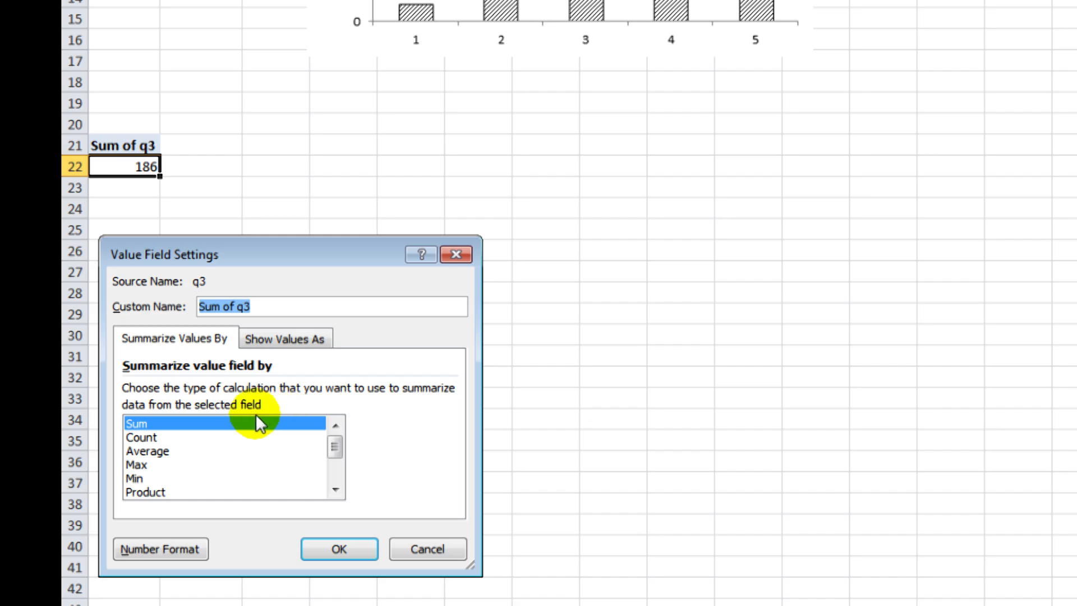
{"action": "left_click_drag", "start_coordinate": [264, 268], "coordinate": [382, 137]}
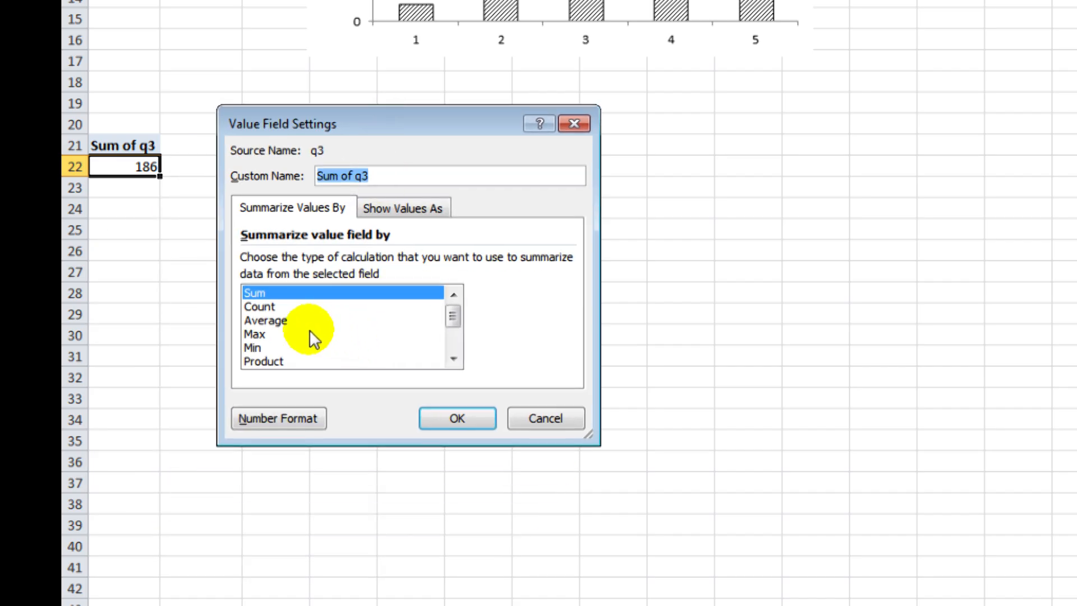
{"action": "left_click", "coordinate": [286, 321]}
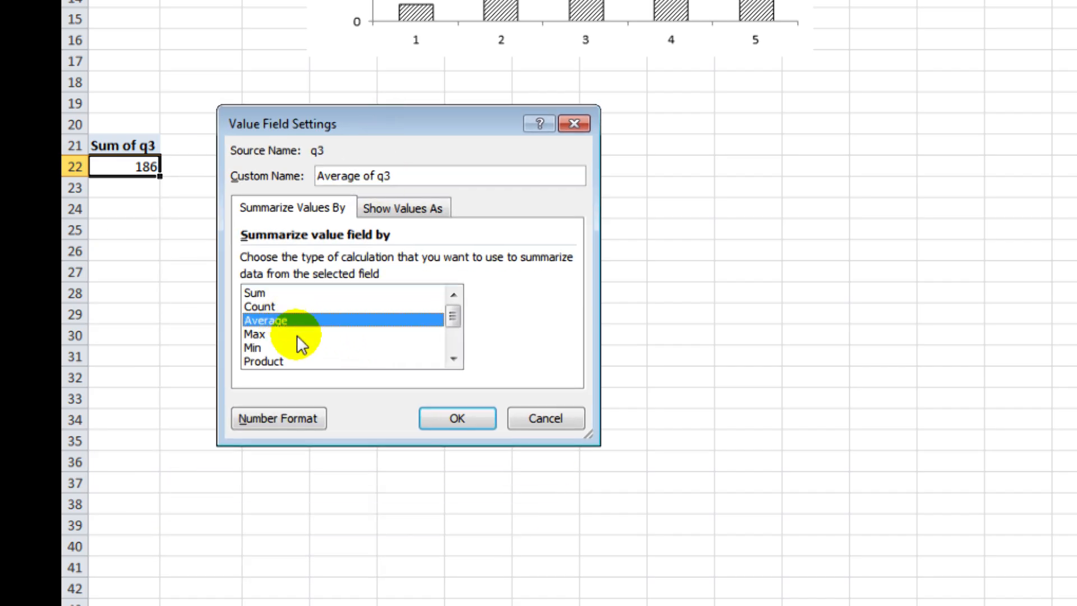
Step: Format the q3 average as a Number with 1 decimal place and apply the value field settings
{"action": "left_click", "coordinate": [292, 421]}
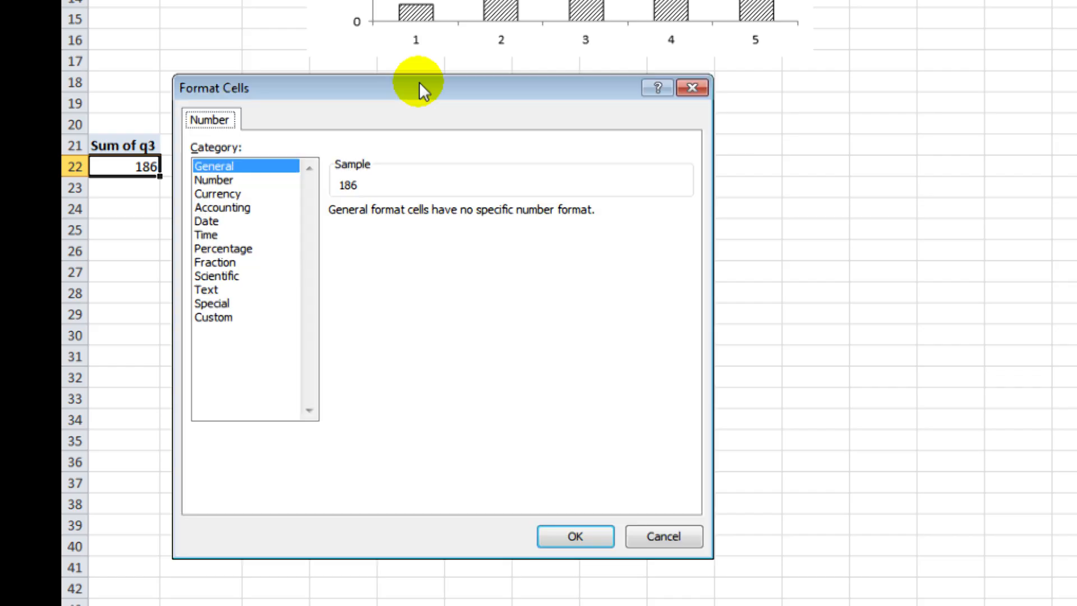
{"action": "left_click", "coordinate": [262, 180]}
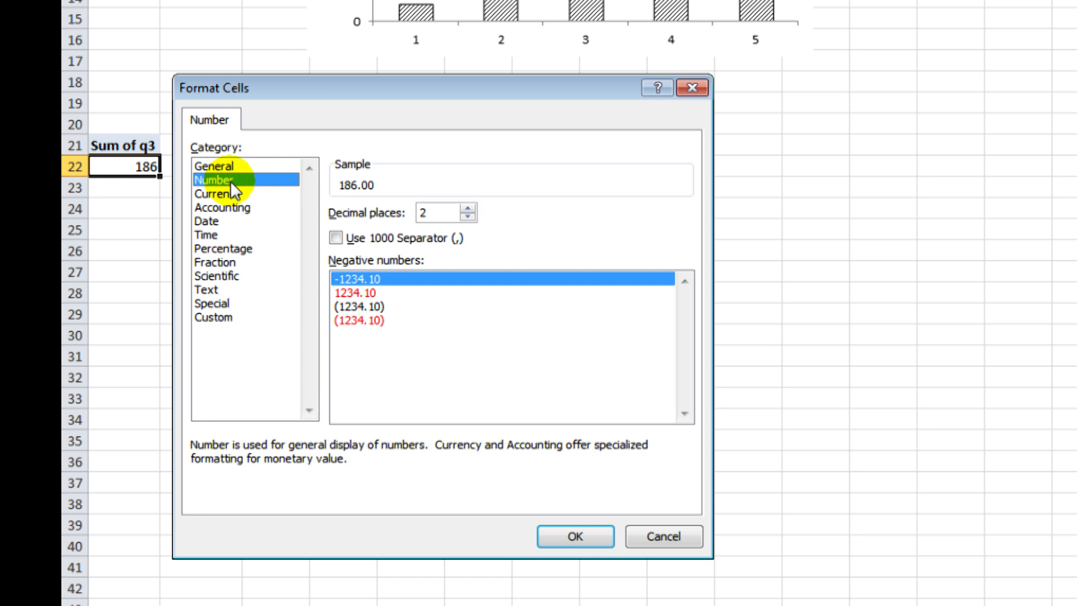
{"action": "left_click", "coordinate": [467, 217]}
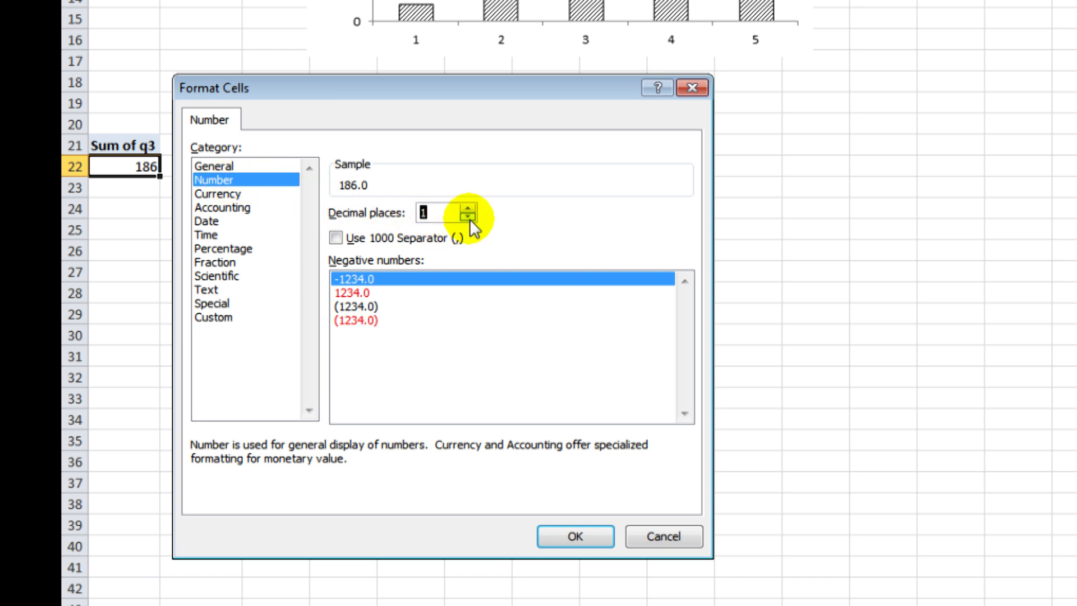
{"action": "left_click", "coordinate": [569, 537]}
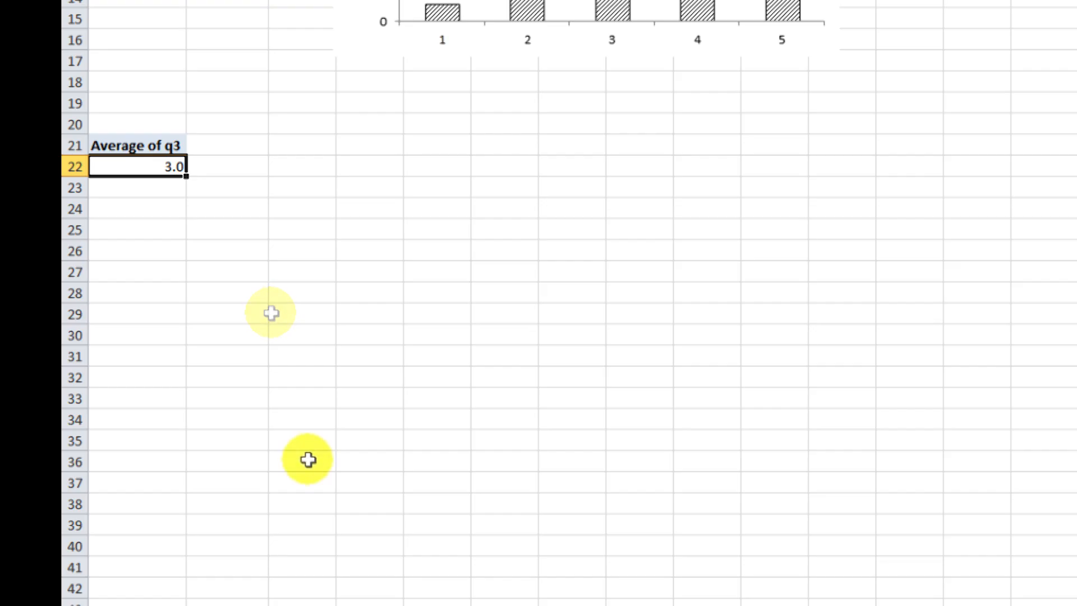
Step: Create a third PivotTable from the Data table on Sheet1, placed on the existing q3 worksheet at cell A29
{"action": "left_click", "coordinate": [258, 471]}
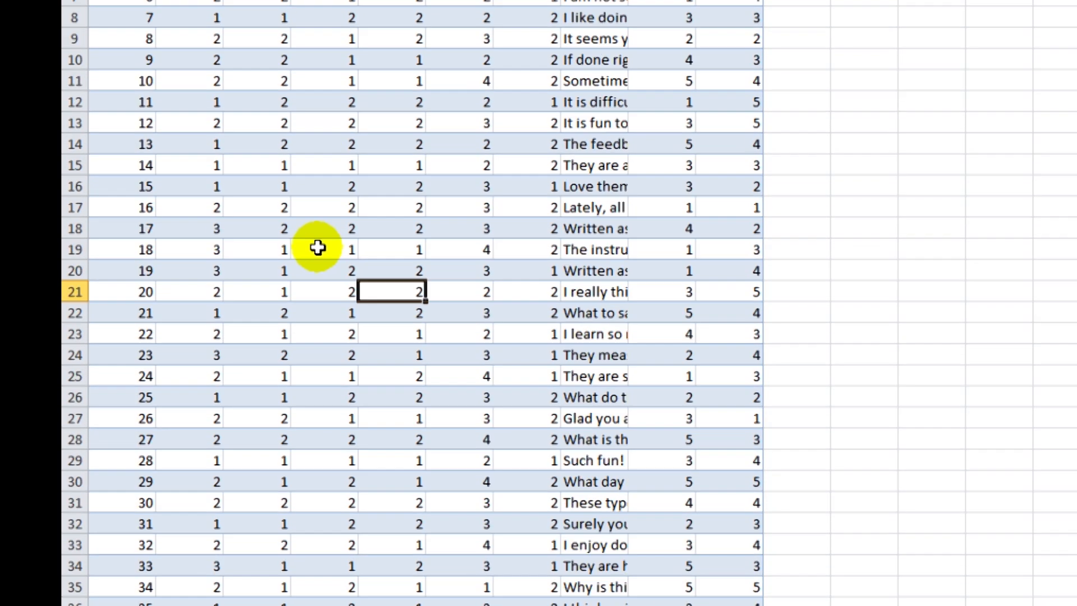
{"action": "left_click", "coordinate": [317, 248]}
{"action": "left_click", "coordinate": [228, 39]}
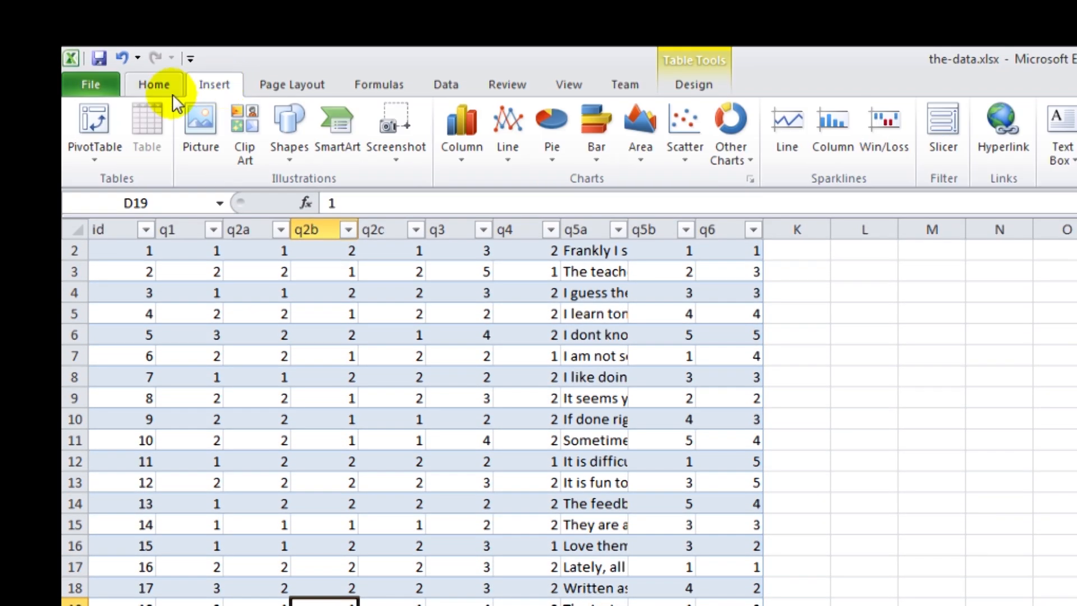
{"action": "left_click", "coordinate": [99, 119]}
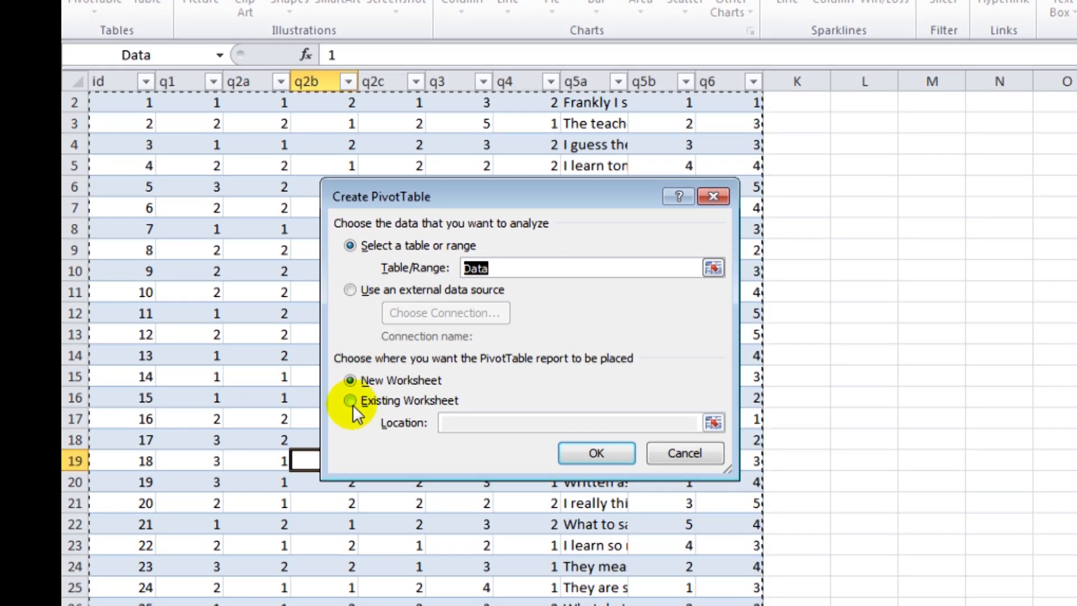
{"action": "left_click", "coordinate": [353, 404]}
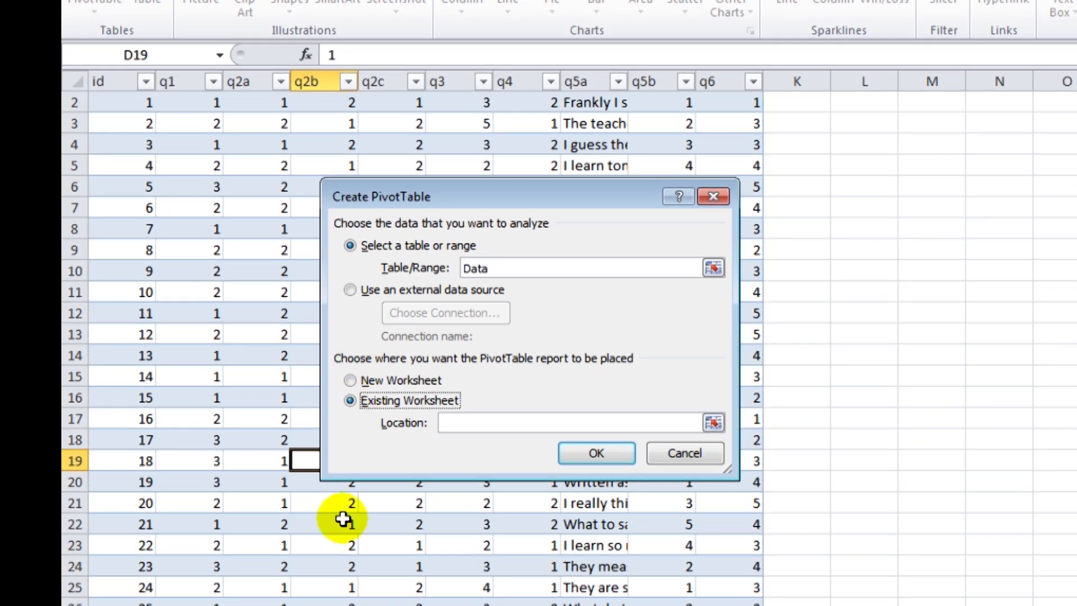
{"action": "left_click", "coordinate": [214, 472]}
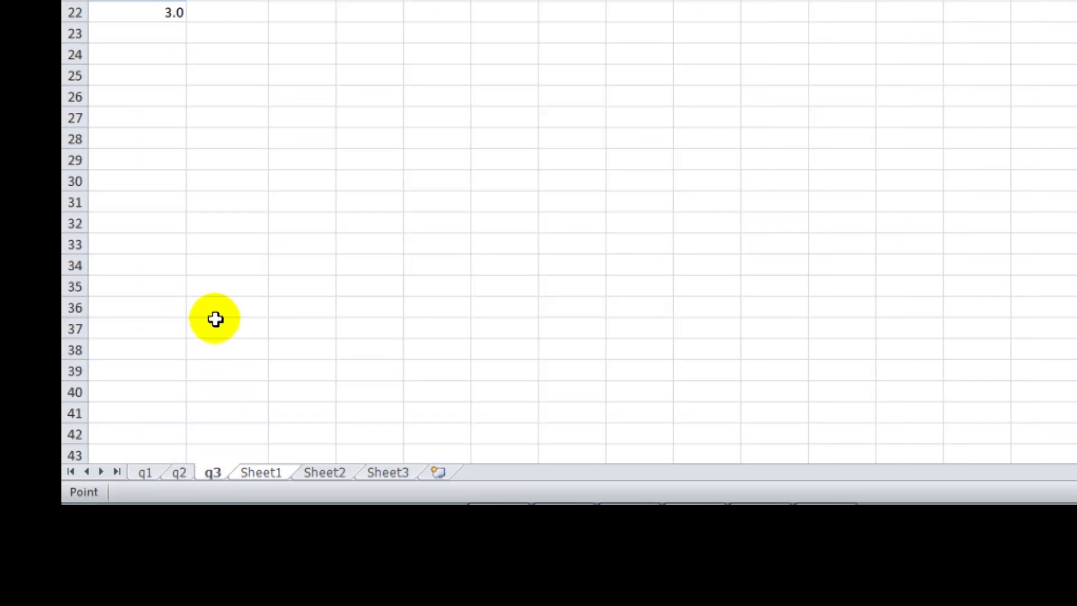
{"action": "left_click", "coordinate": [149, 161]}
{"action": "left_click", "coordinate": [592, 251]}
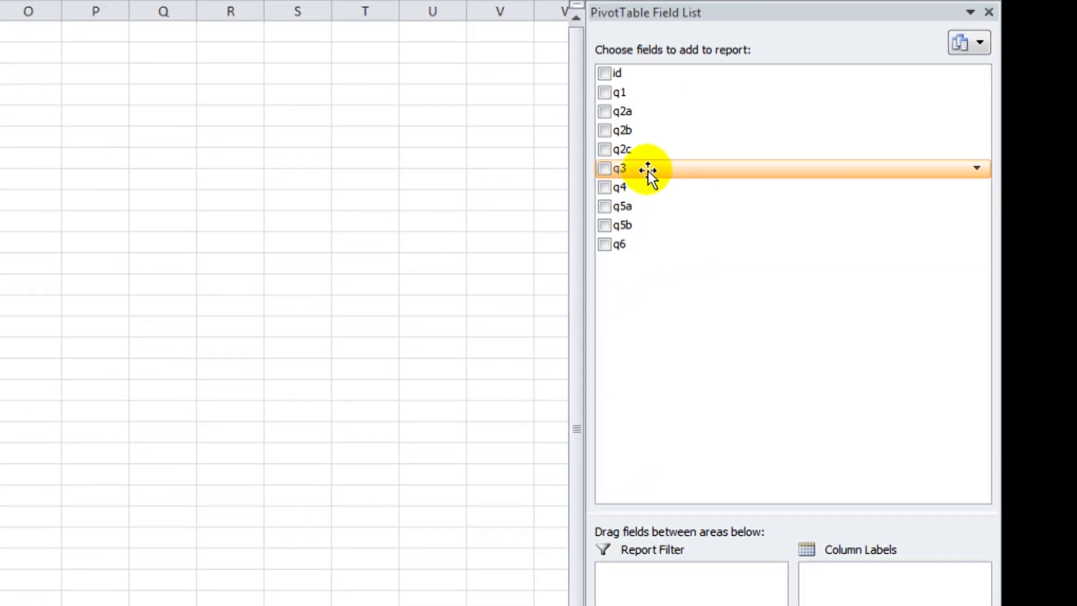
Step: Add q3 to the values of the new PivotTable and choose StdDev as its summary calculation
{"action": "left_click_drag", "start_coordinate": [1057, 114], "coordinate": [877, 350]}
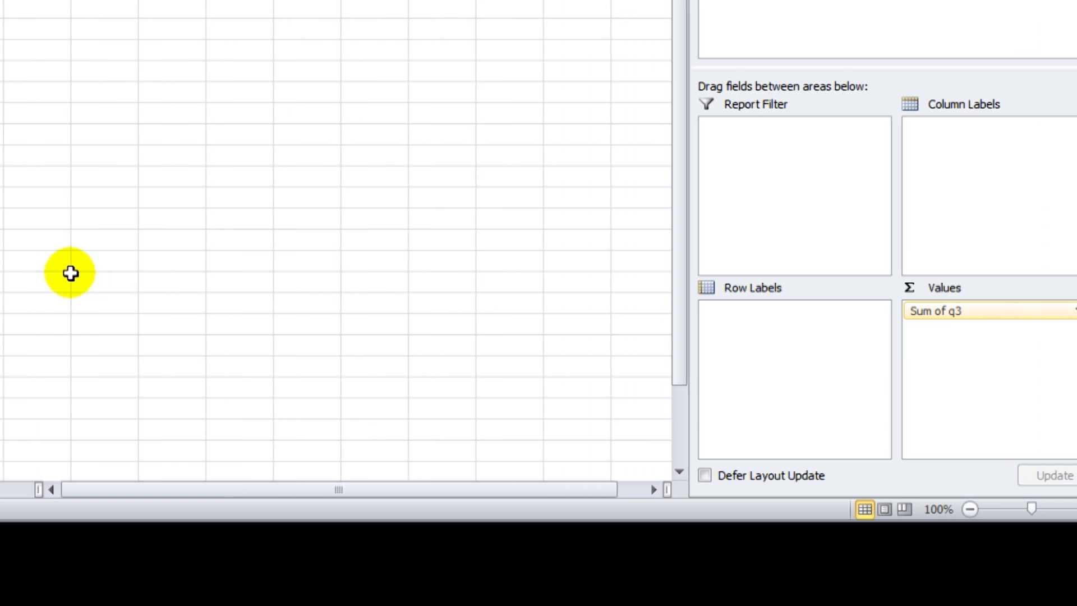
{"action": "right_click", "coordinate": [197, 200]}
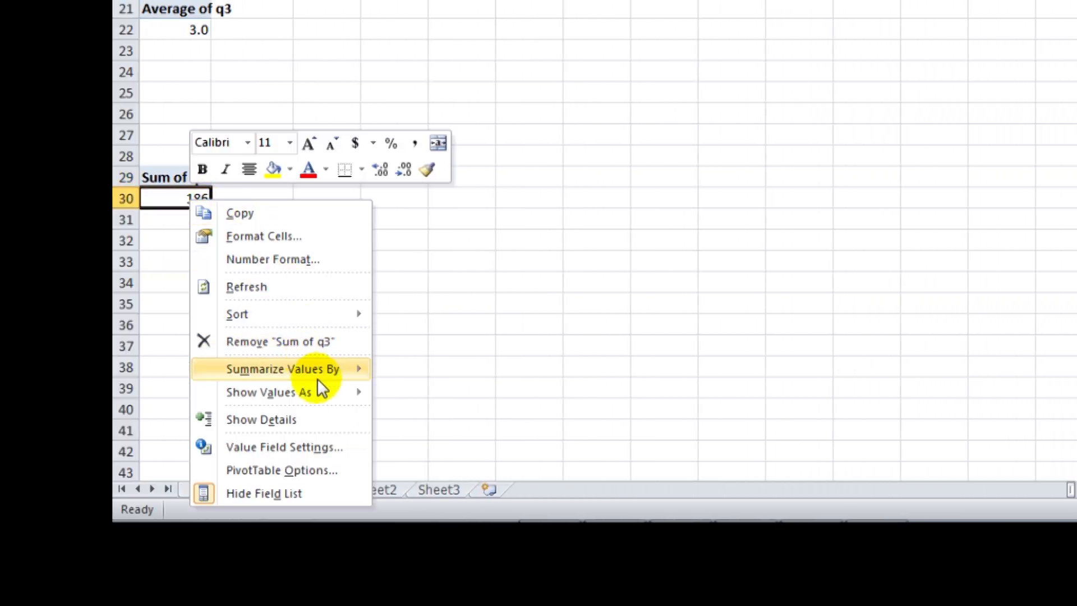
{"action": "left_click", "coordinate": [270, 447]}
{"action": "left_click", "coordinate": [499, 332]}
{"action": "left_click", "coordinate": [499, 332]}
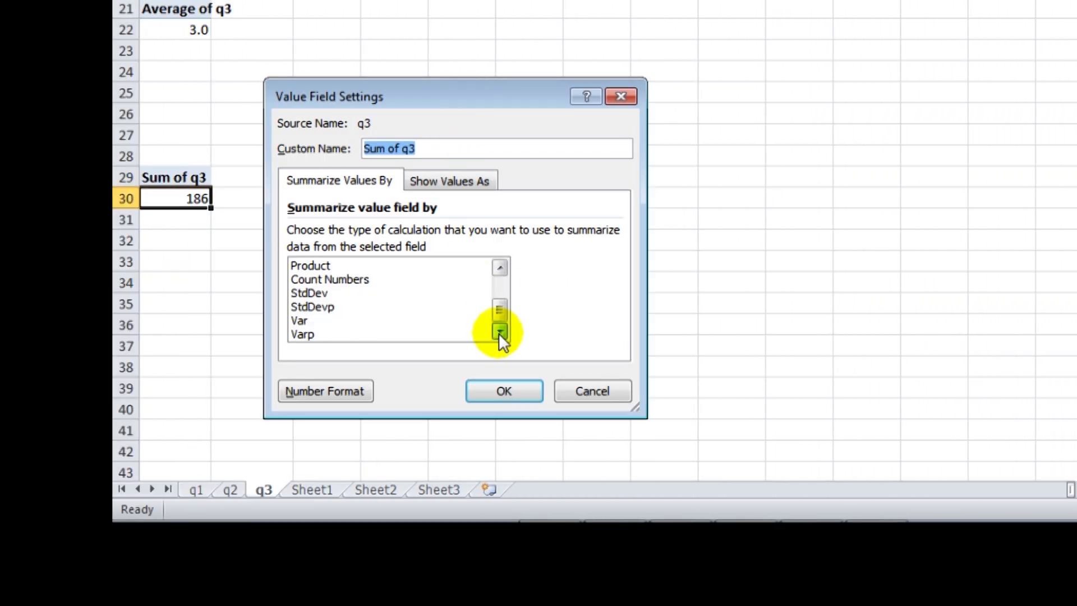
{"action": "left_click", "coordinate": [337, 293]}
Step: Format the q3 standard deviation as a Number with 2 decimal places and apply the value field settings
{"action": "left_click", "coordinate": [325, 391]}
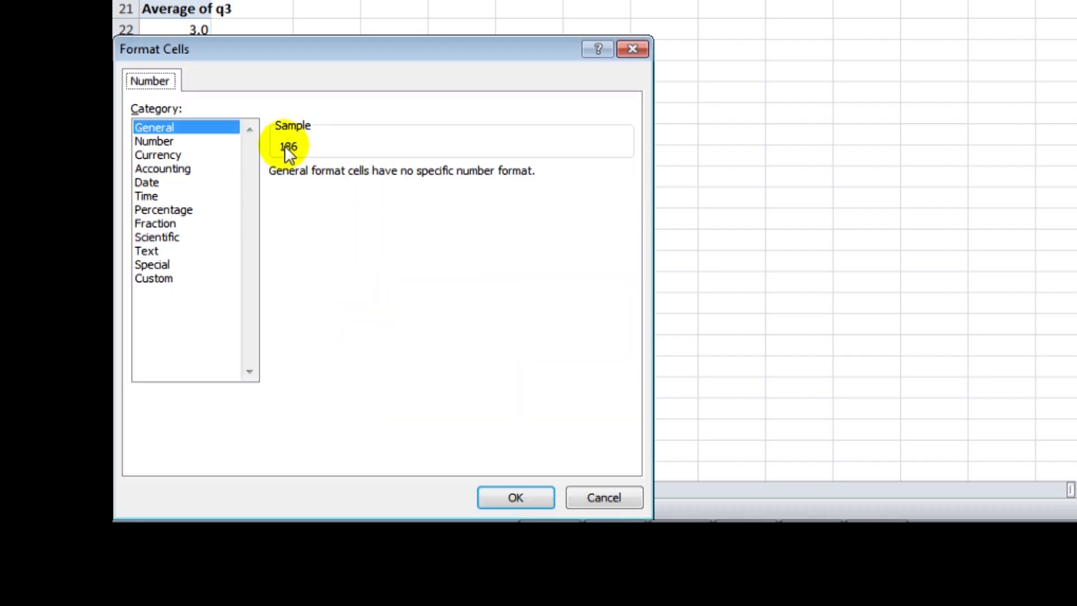
{"action": "left_click", "coordinate": [154, 141]}
{"action": "left_click_drag", "start_coordinate": [460, 47], "coordinate": [586, 8]}
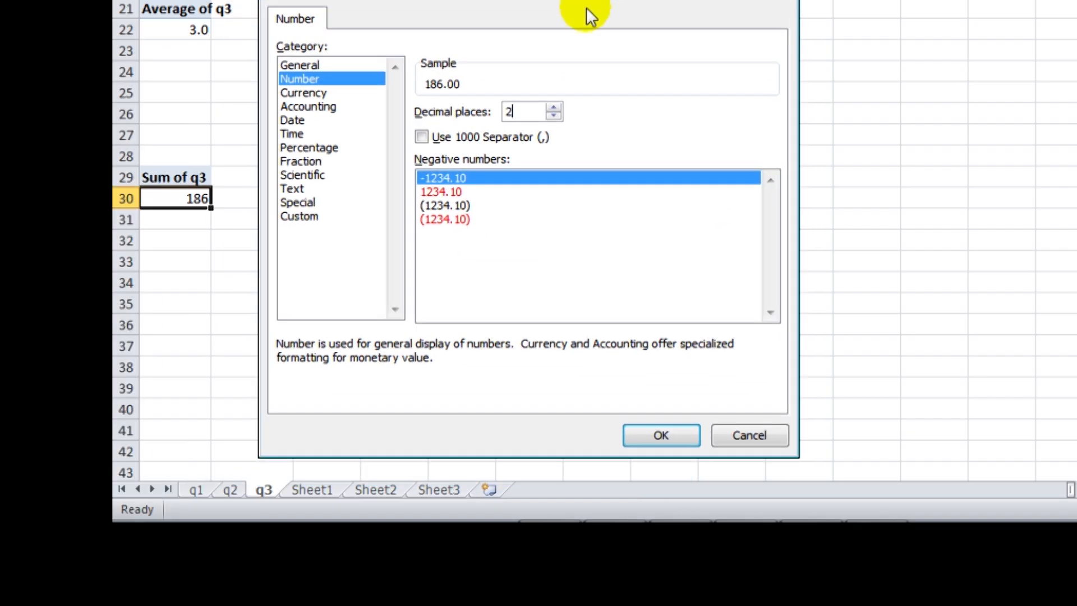
{"action": "left_click", "coordinate": [649, 430]}
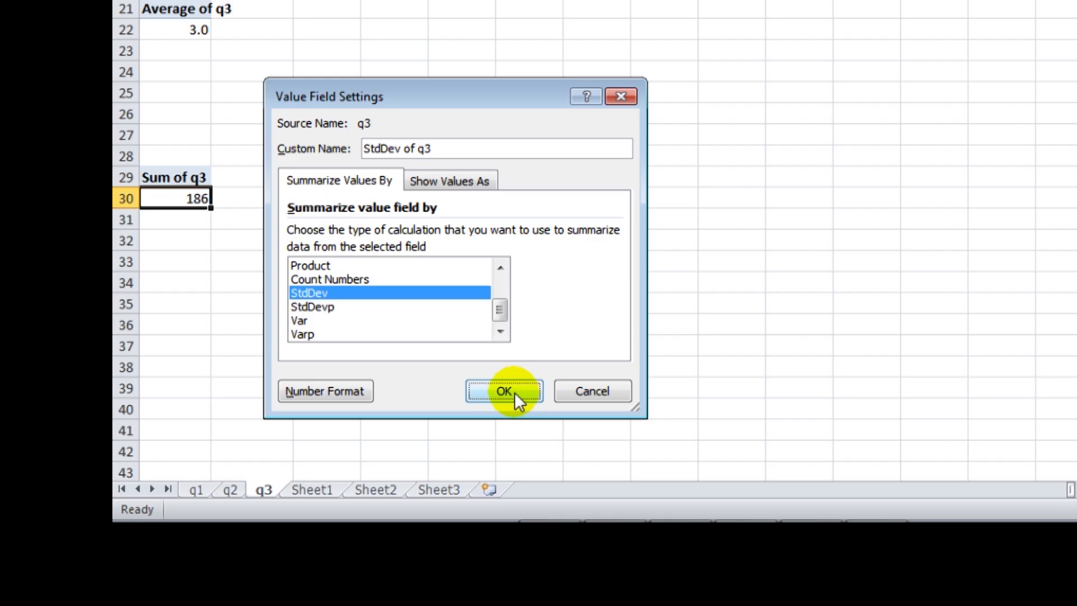
{"action": "left_click", "coordinate": [514, 392]}
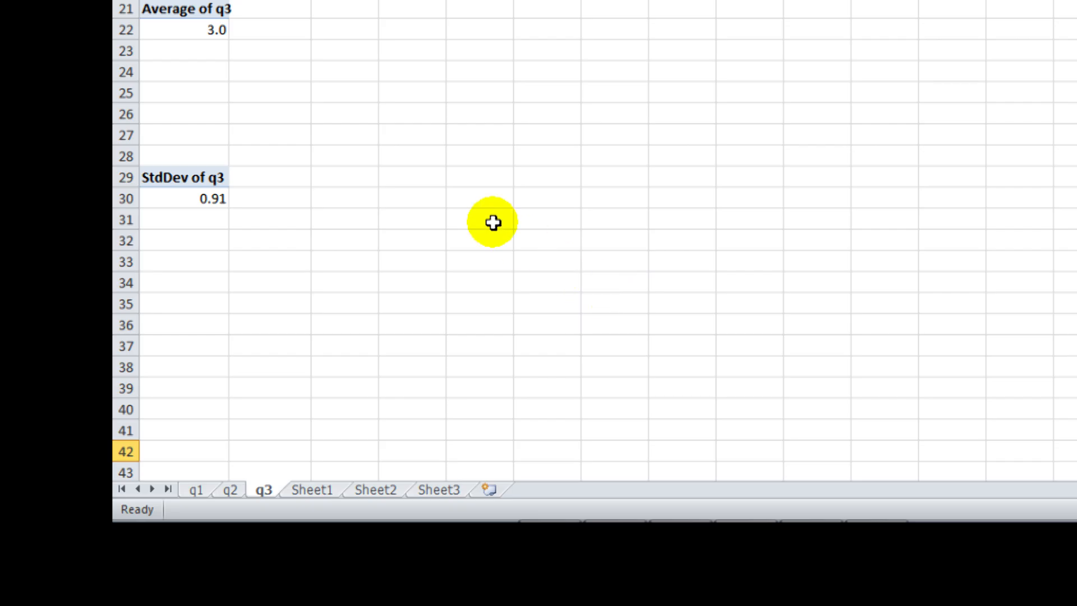
Step: Add q1 as row labels to the Average of q3 PivotTable
{"action": "left_click", "coordinate": [200, 33]}
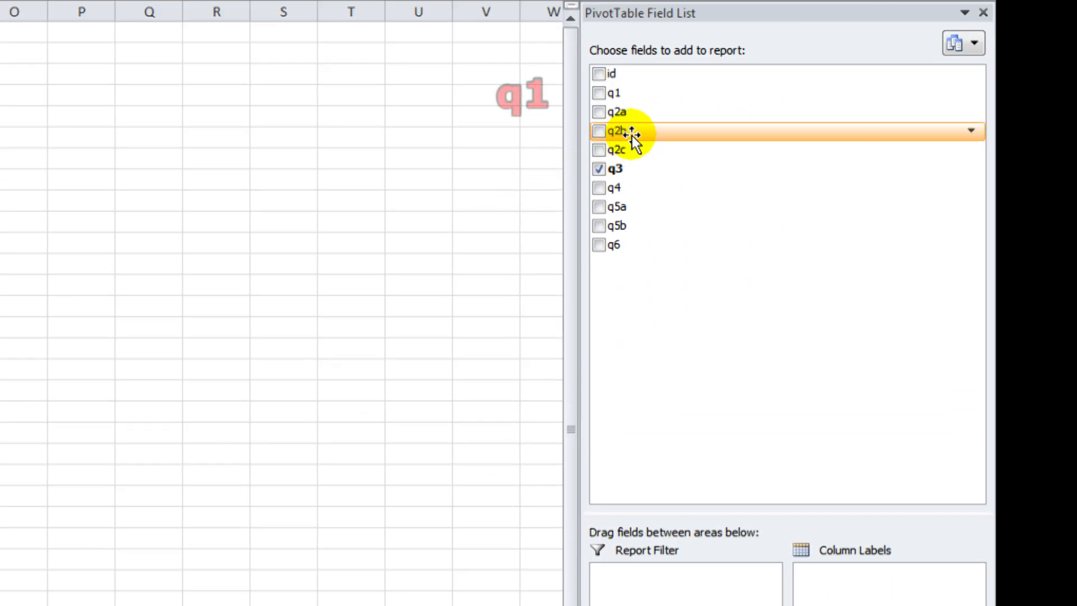
{"action": "left_click_drag", "start_coordinate": [692, 93], "coordinate": [654, 605]}
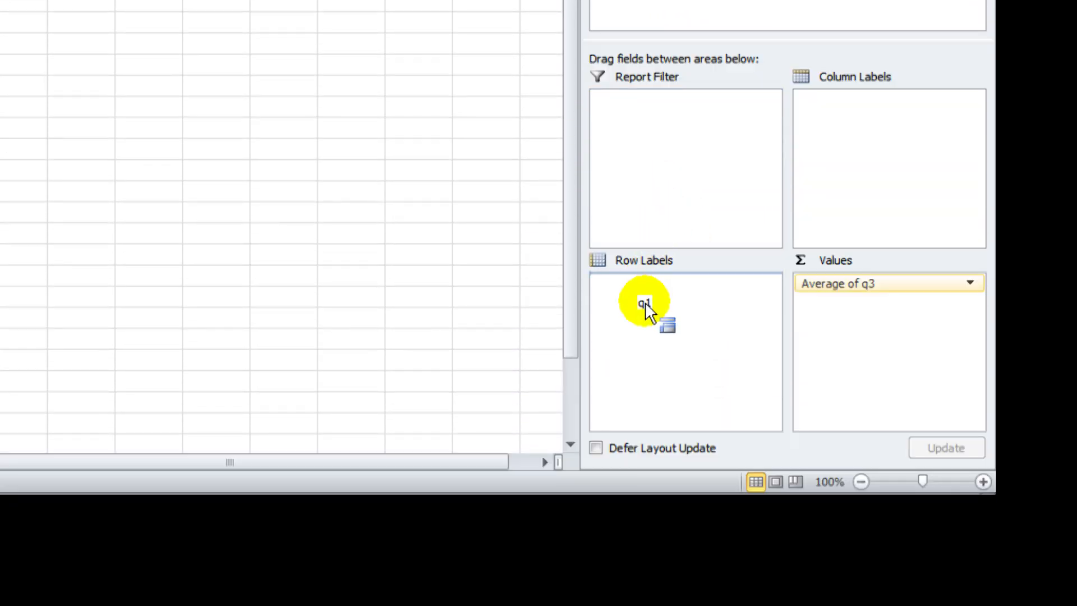
{"action": "left_click_drag", "start_coordinate": [644, 302], "coordinate": [646, 304]}
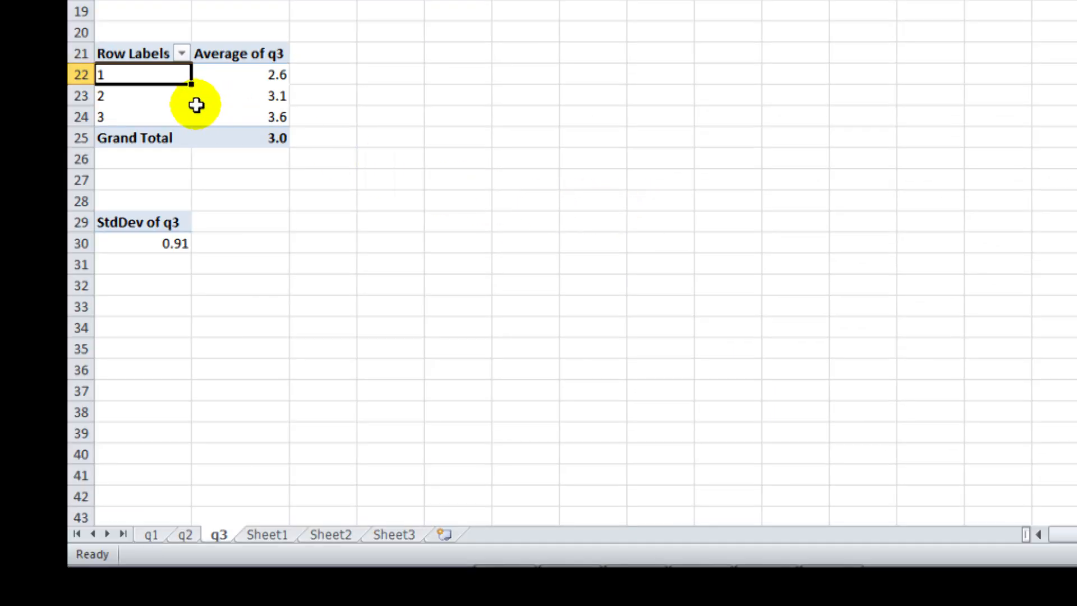
Step: Rename row labels 1, 2 and 3 of the q3 average PivotTable as "Up to 21", "22-25" and "26 or older"
{"action": "type", "text": "Up "}
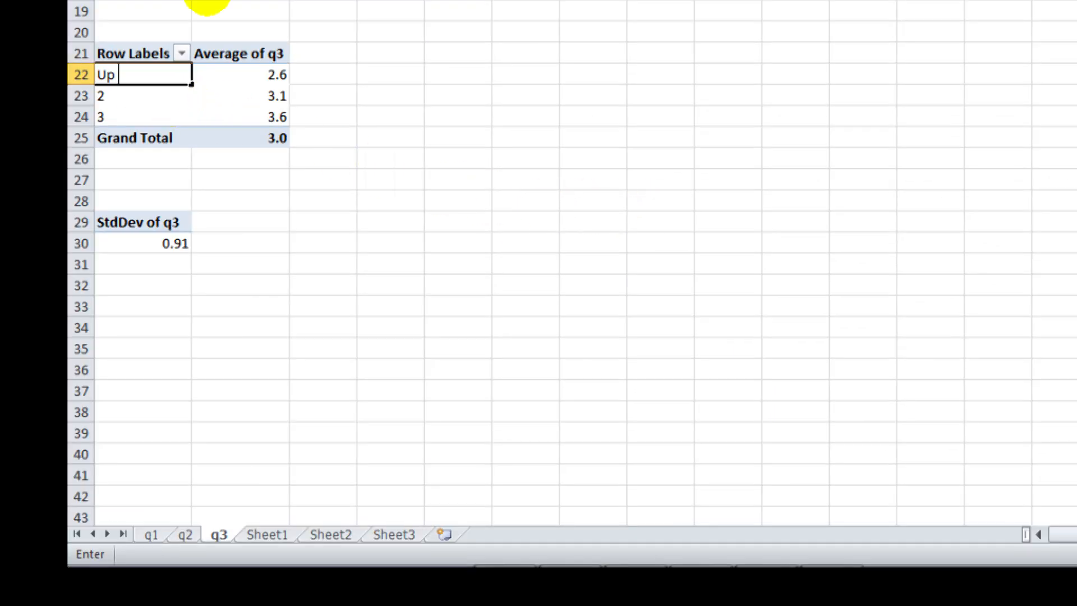
{"action": "type", "text": "to 21"}
{"action": "key", "text": "Return"}
{"action": "type", "text": "22-25"}
{"action": "key", "text": "Return"}
{"action": "type", "text": "26 or older"}
{"action": "key", "text": "Return"}
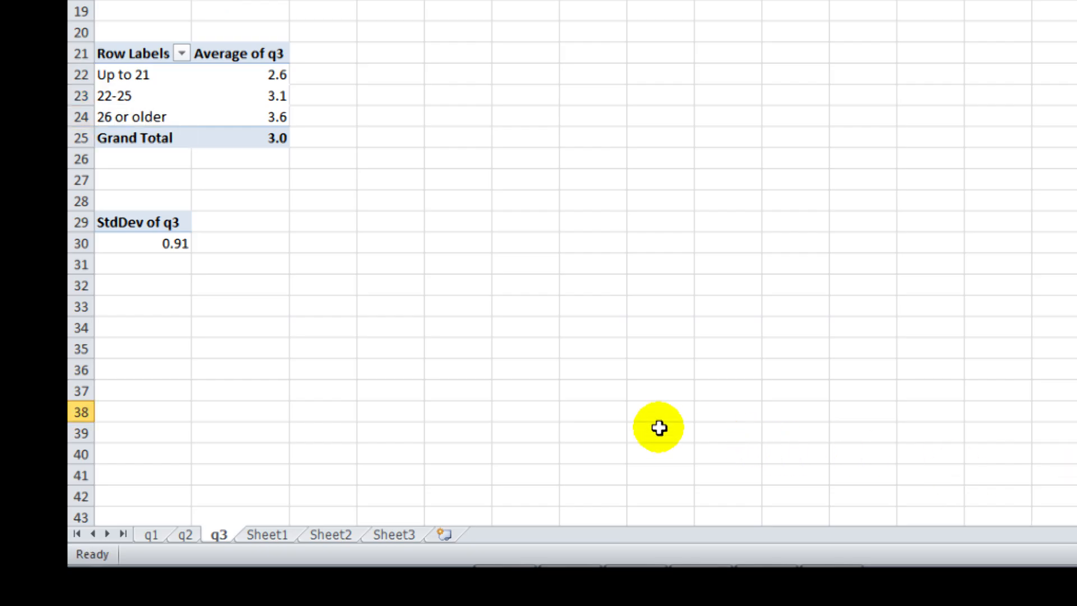
Step: Break down the StdDev of q3 PivotTable by q1
{"action": "left_click", "coordinate": [145, 242]}
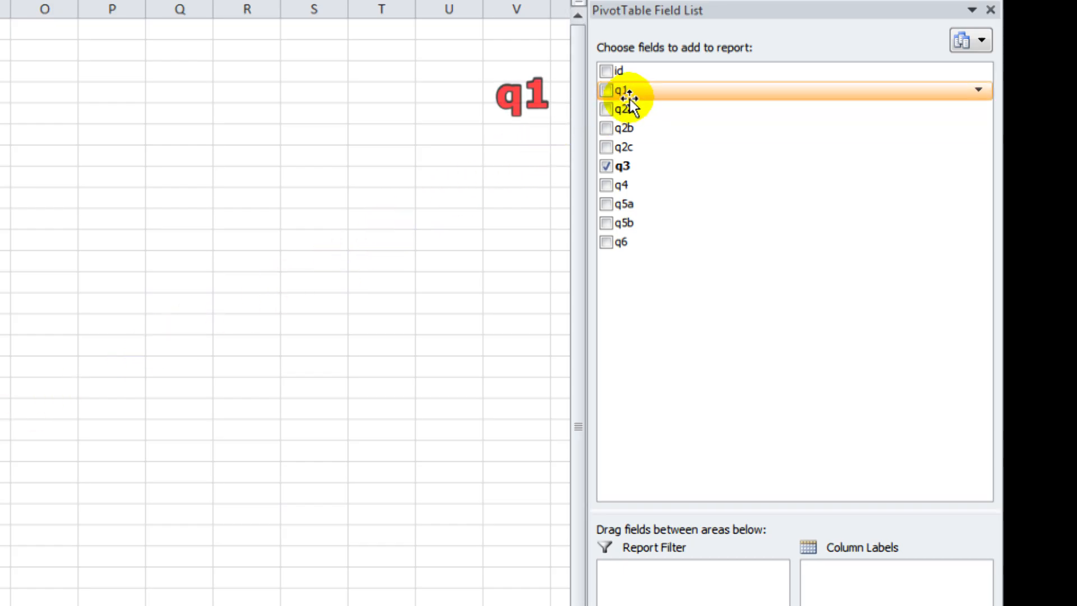
Step: Group the StdDev of q3 pivot table by q1 as row labels and rename the groups "Up to 21", "22-25" and "26 or older"
{"action": "left_click_drag", "start_coordinate": [645, 92], "coordinate": [646, 605]}
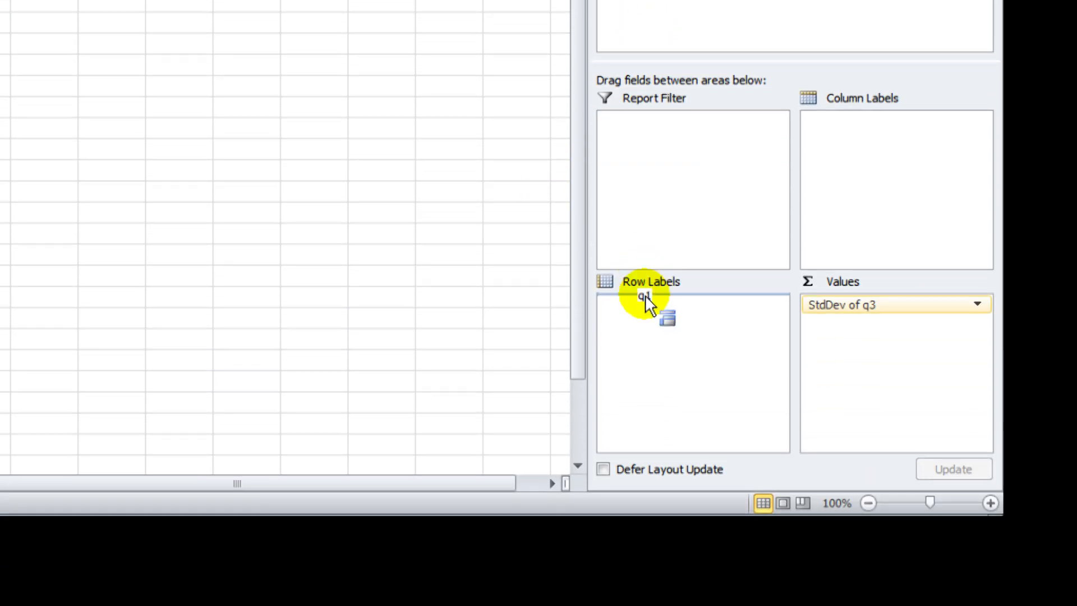
{"action": "left_click_drag", "start_coordinate": [646, 304], "coordinate": [651, 314]}
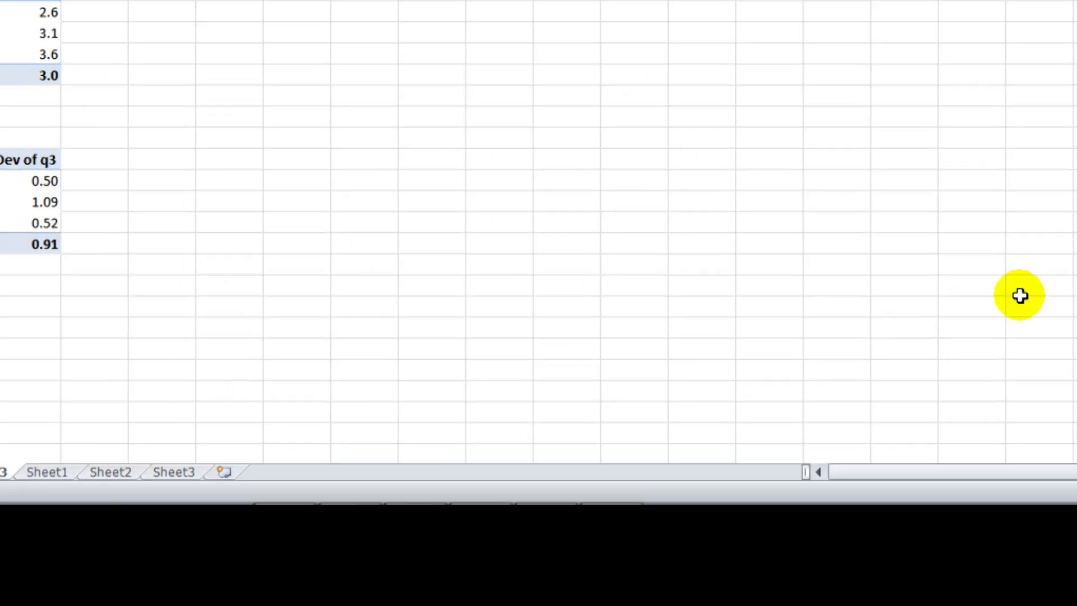
{"action": "type", "text": "Up to 21"}
{"action": "key", "text": "Return"}
{"action": "type", "text": "22-25"}
{"action": "key", "text": "Return"}
{"action": "type", "text": "26 or older"}
{"action": "key", "text": "Return"}
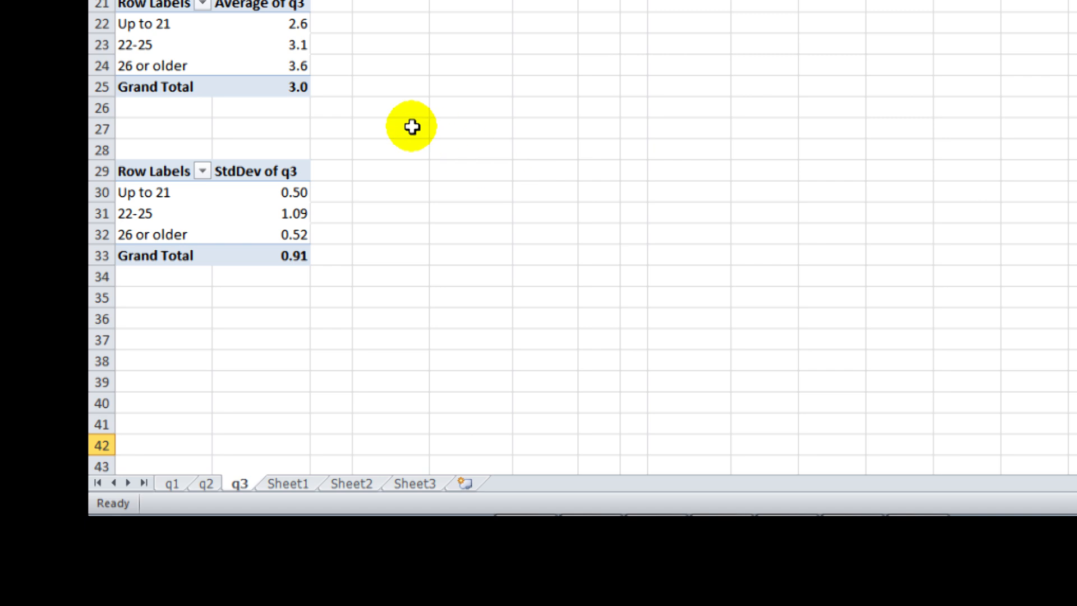
Step: Insert a 2-D clustered column chart from the Average of q3 pivot table and place it beside the two lower tables
{"action": "left_click", "coordinate": [250, 46]}
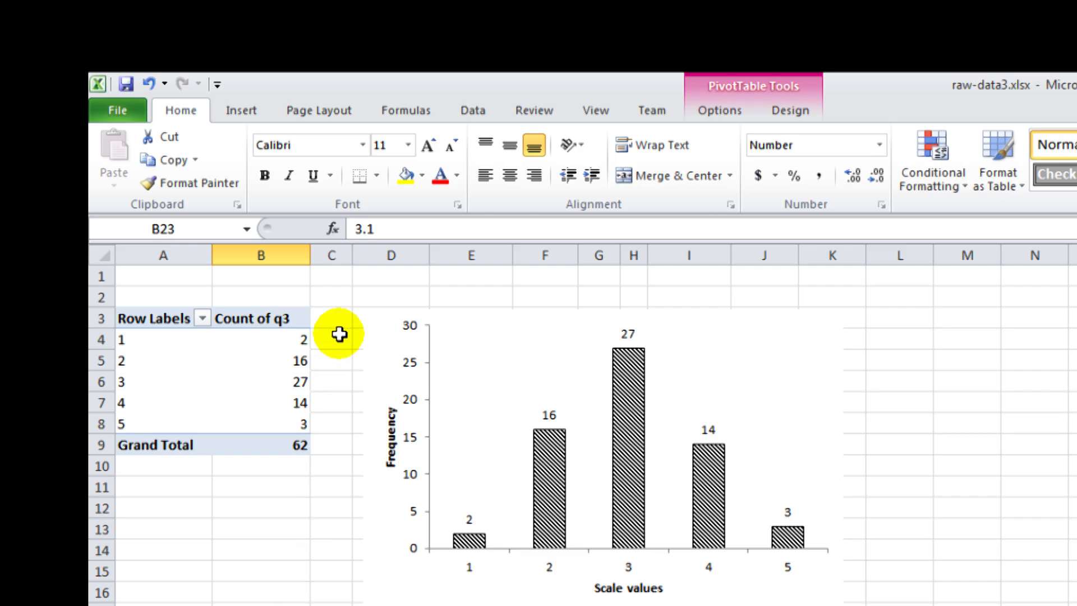
{"action": "left_click", "coordinate": [243, 112]}
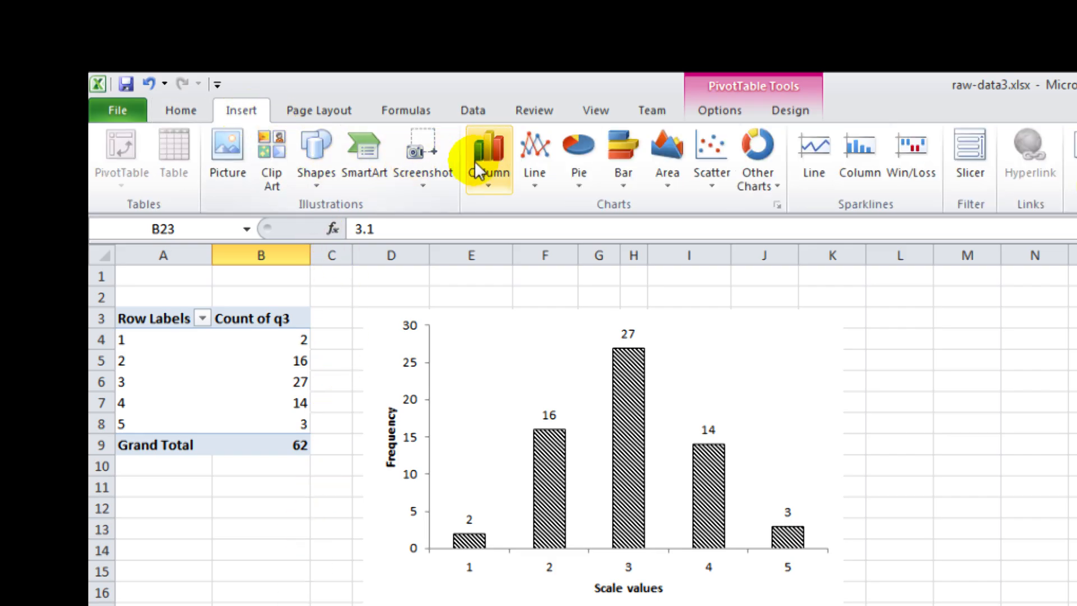
{"action": "left_click", "coordinate": [504, 161]}
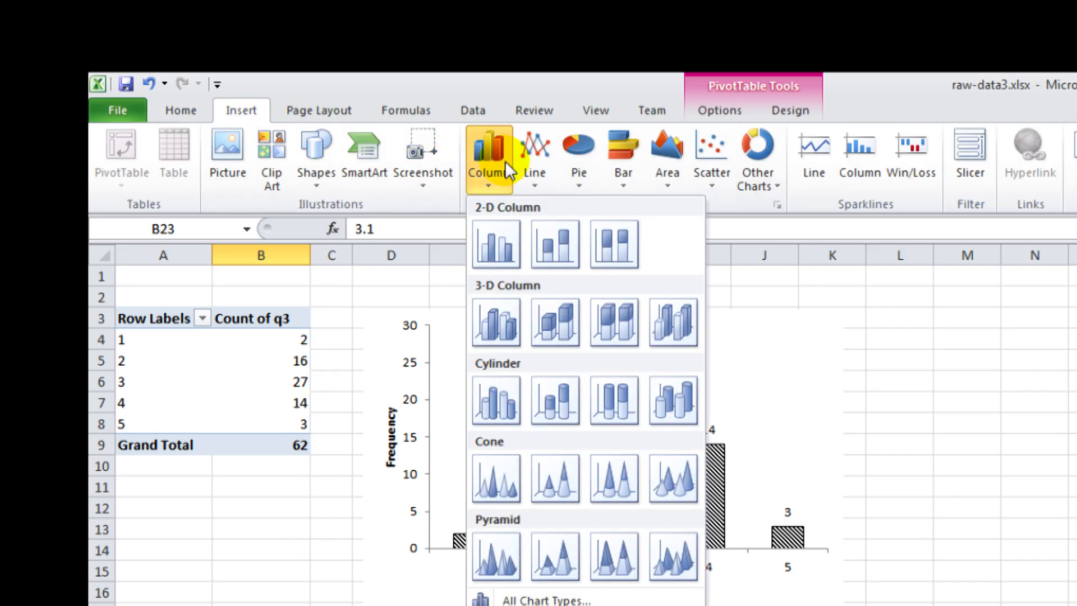
{"action": "left_click", "coordinate": [516, 235]}
{"action": "left_click_drag", "start_coordinate": [852, 53], "coordinate": [602, 142]}
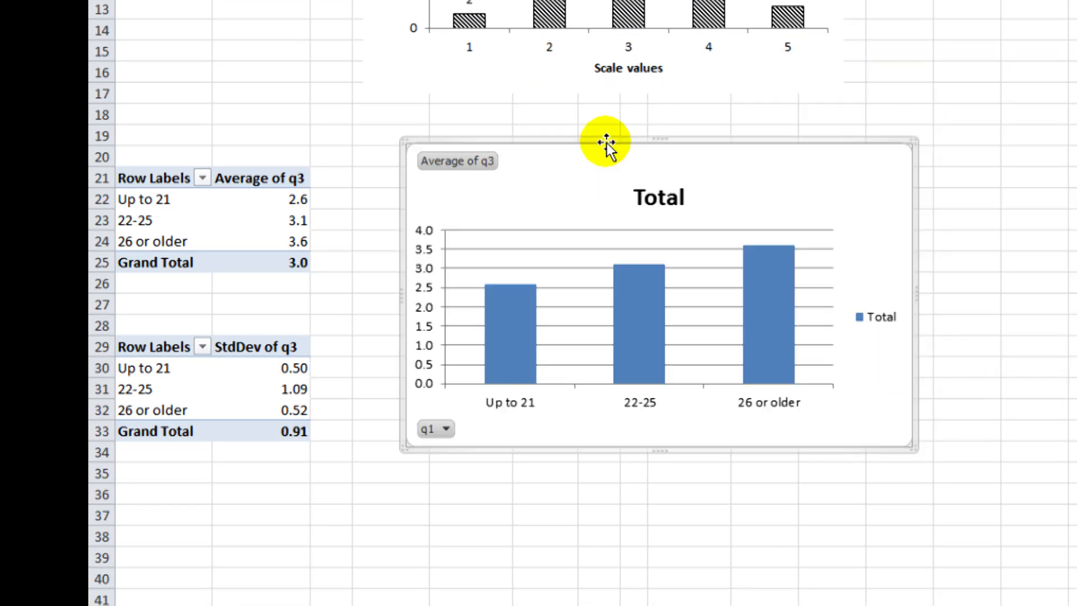
Step: Format the average chart's columns with a 0% gap width, a light upward-diagonal pattern fill and a solid border line
{"action": "right_click", "coordinate": [643, 281]}
{"action": "left_click", "coordinate": [752, 496]}
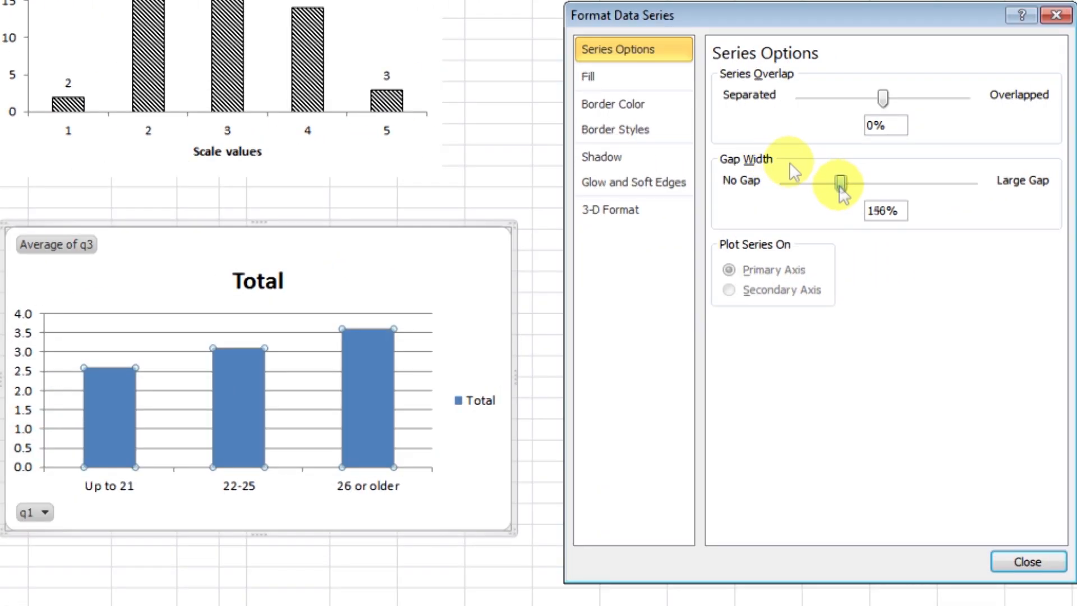
{"action": "left_click_drag", "start_coordinate": [996, 151], "coordinate": [938, 151]}
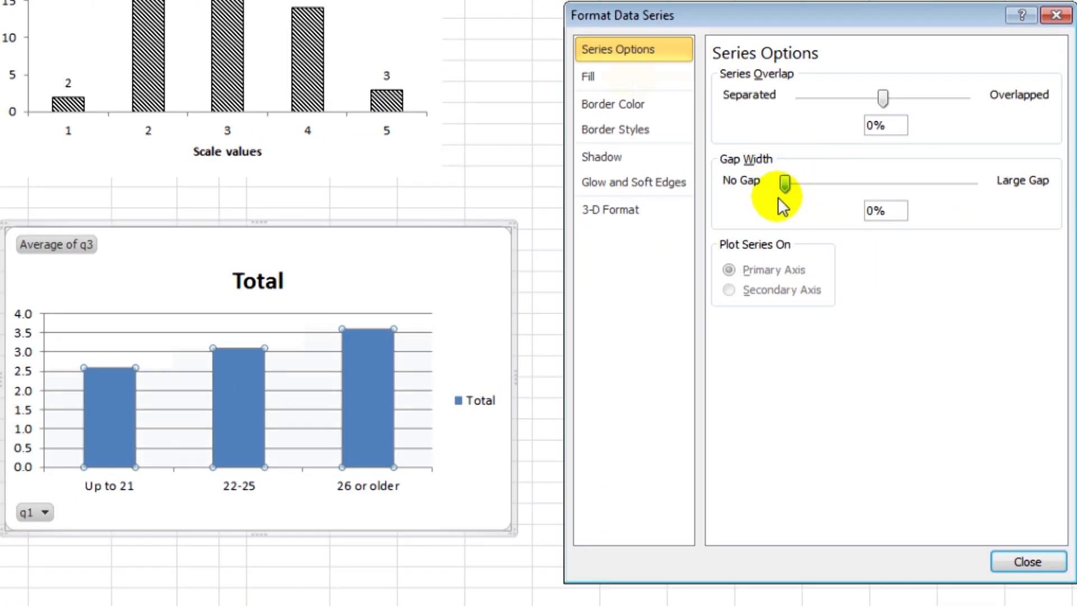
{"action": "left_click", "coordinate": [788, 48]}
{"action": "left_click", "coordinate": [748, 158]}
{"action": "left_click", "coordinate": [827, 280]}
{"action": "left_click", "coordinate": [645, 104]}
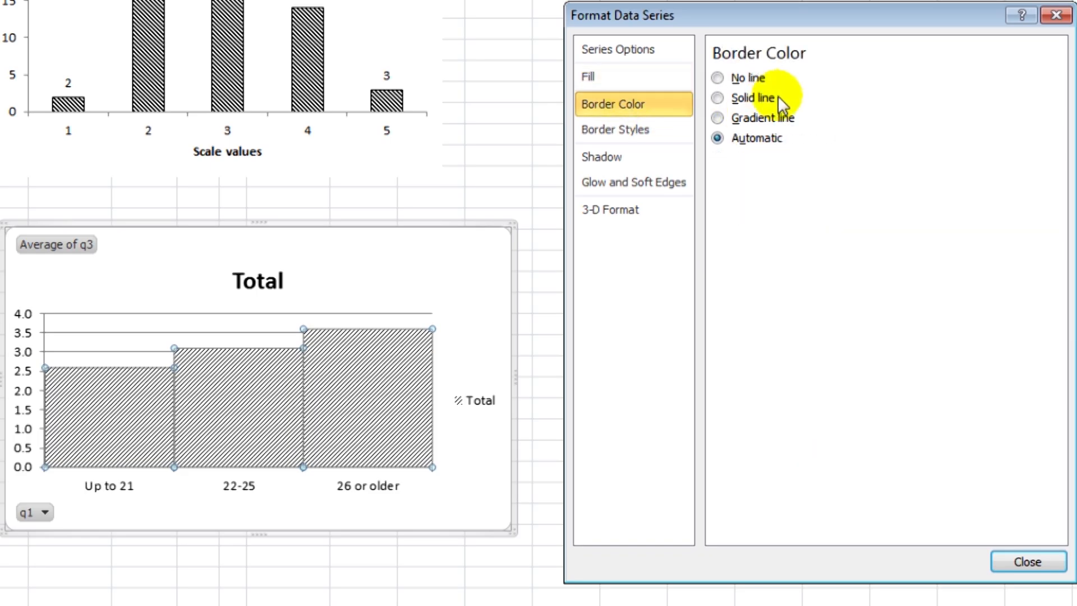
{"action": "left_click", "coordinate": [752, 98]}
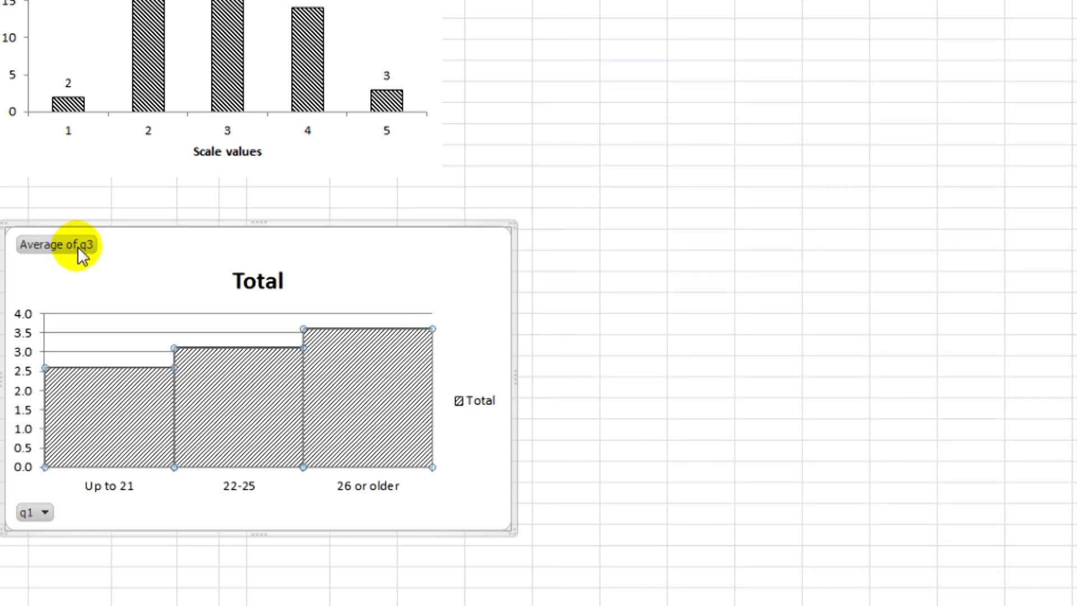
Step: Hide all field buttons on the average chart and delete its title and legend
{"action": "right_click", "coordinate": [78, 245]}
{"action": "left_click", "coordinate": [303, 483]}
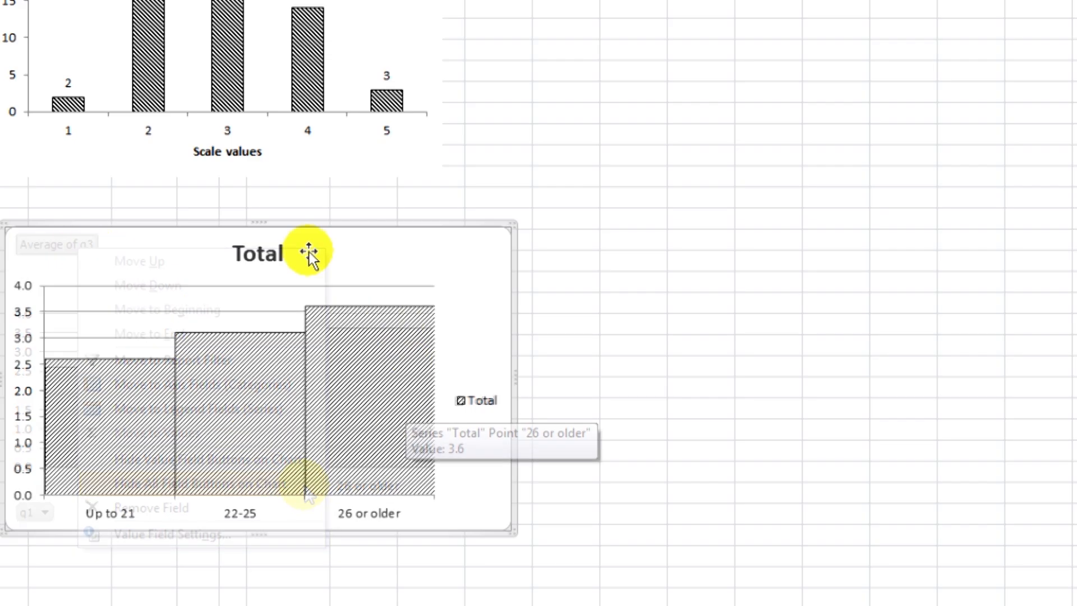
{"action": "left_click", "coordinate": [277, 254]}
{"action": "key", "text": "Delete"}
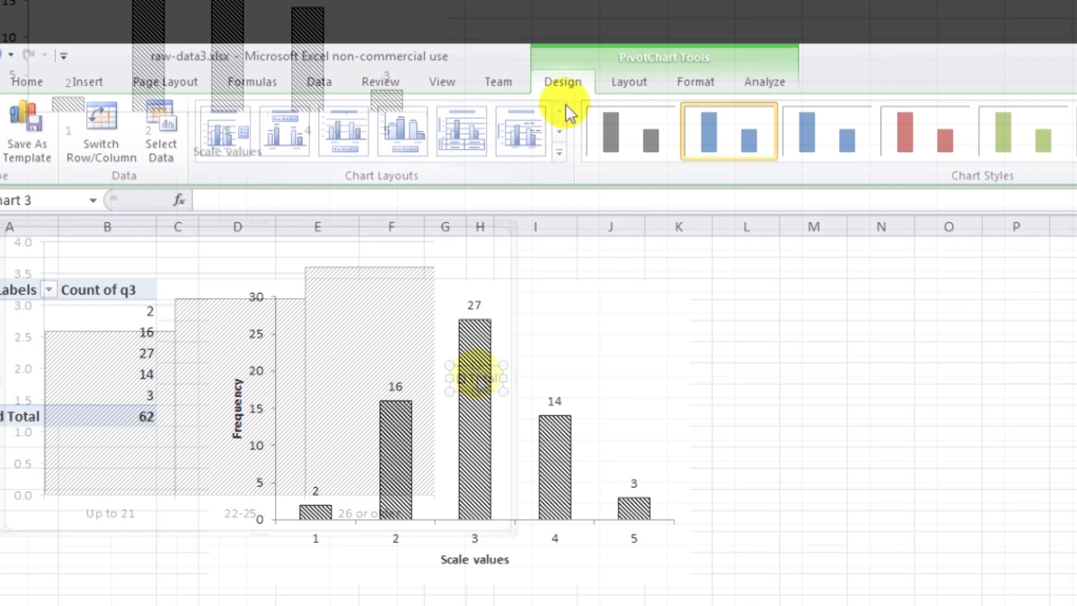
Step: Add a rotated vertical axis title reading "Mean" to the average chart and delete its horizontal gridlines
{"action": "left_click", "coordinate": [629, 82]}
{"action": "left_click", "coordinate": [308, 130]}
{"action": "mouse_move", "coordinate": [399, 204]}
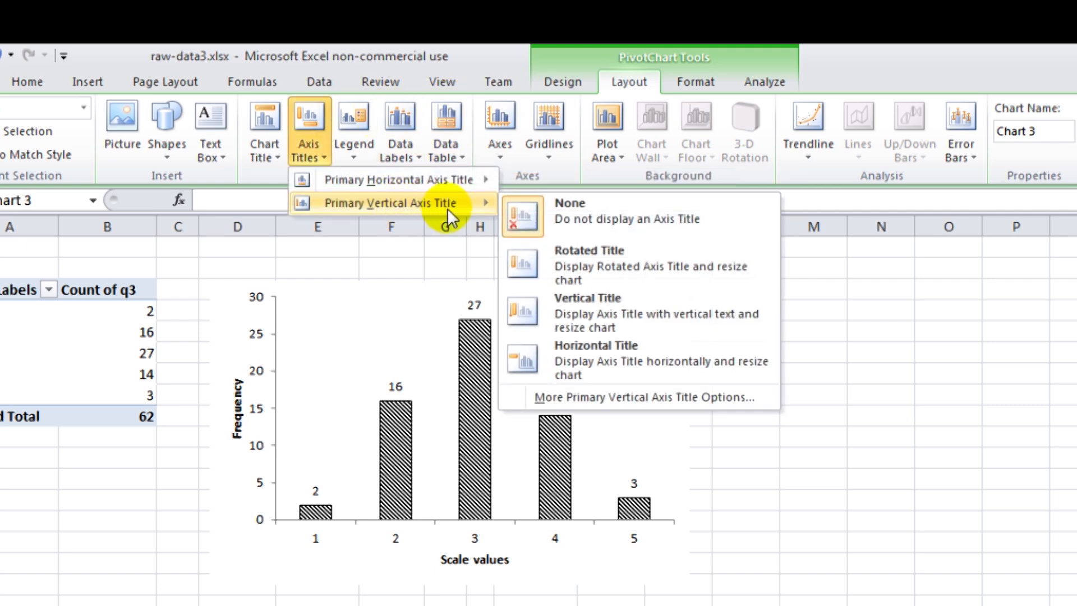
{"action": "left_click", "coordinate": [610, 266]}
{"action": "type", "text": "Mean"}
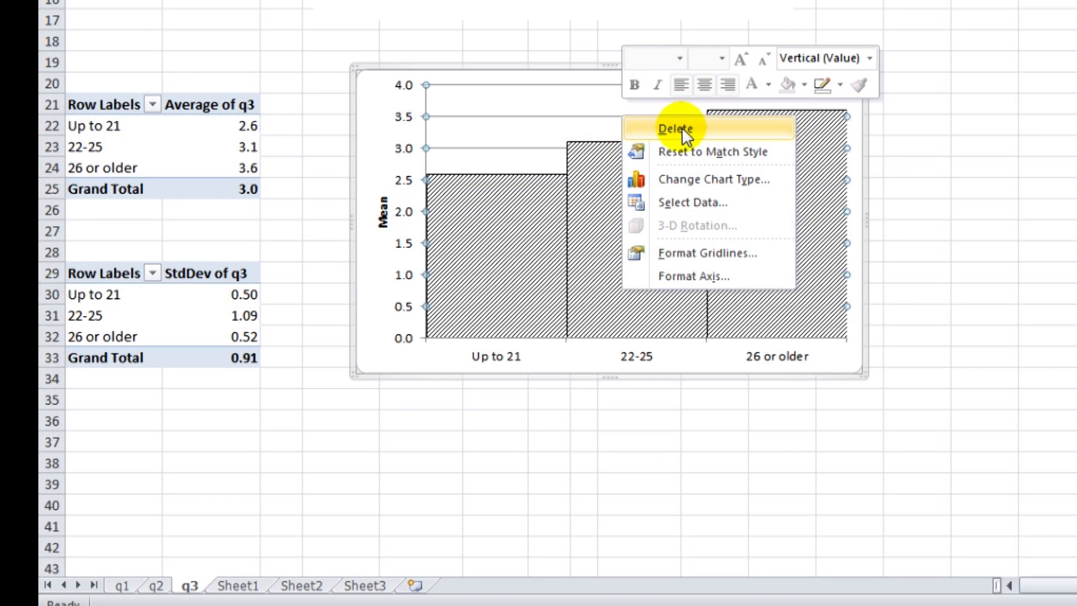
{"action": "left_click", "coordinate": [682, 129]}
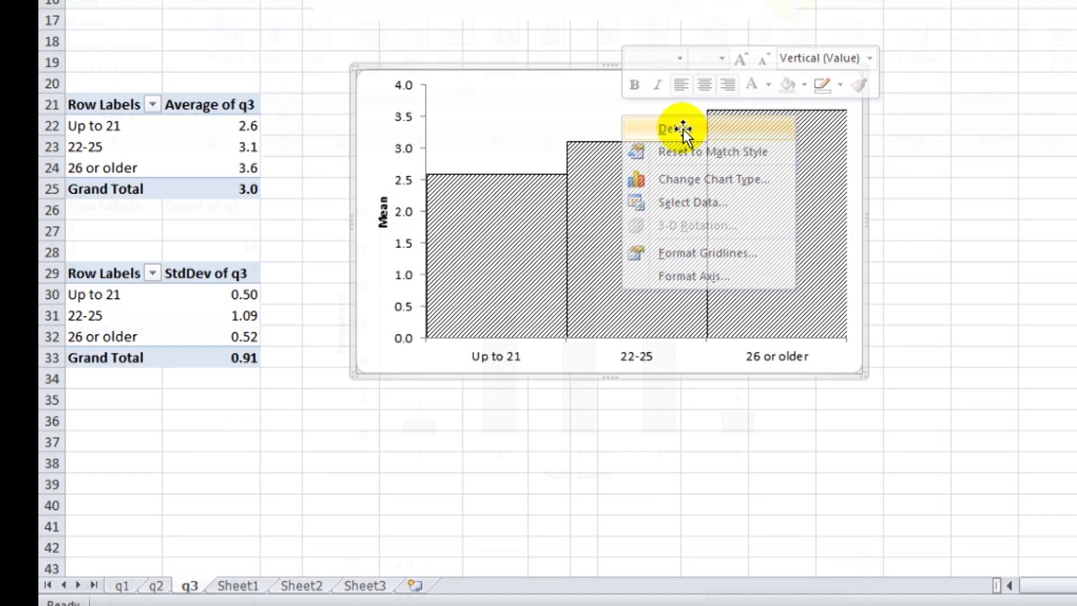
{"action": "left_click", "coordinate": [702, 123]}
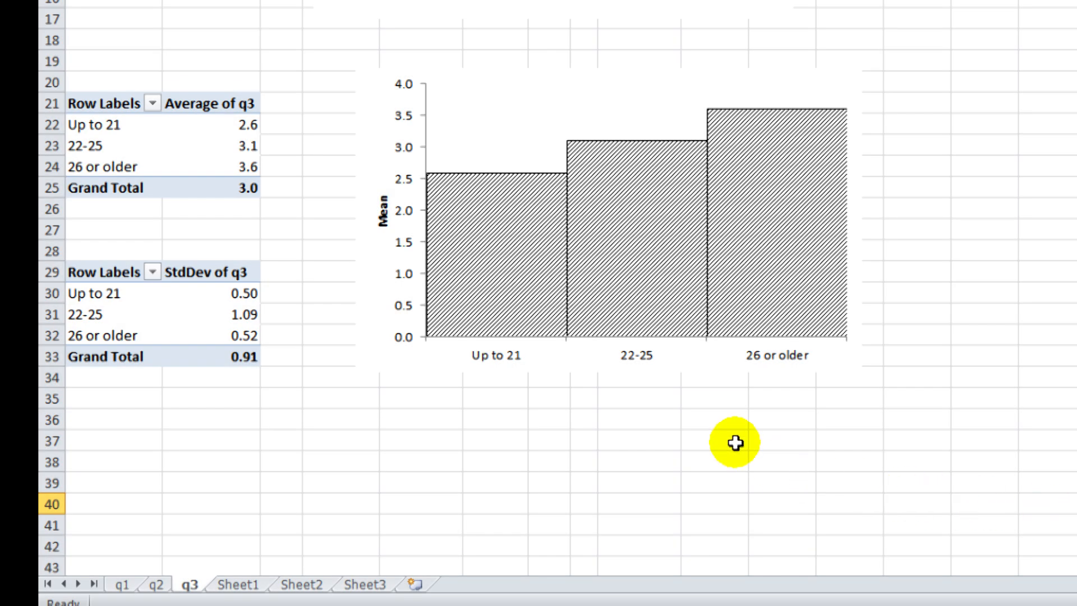
Step: Switch the average chart's rows and columns so each age group is a separate data series
{"action": "left_click", "coordinate": [513, 232]}
{"action": "right_click", "coordinate": [513, 231]}
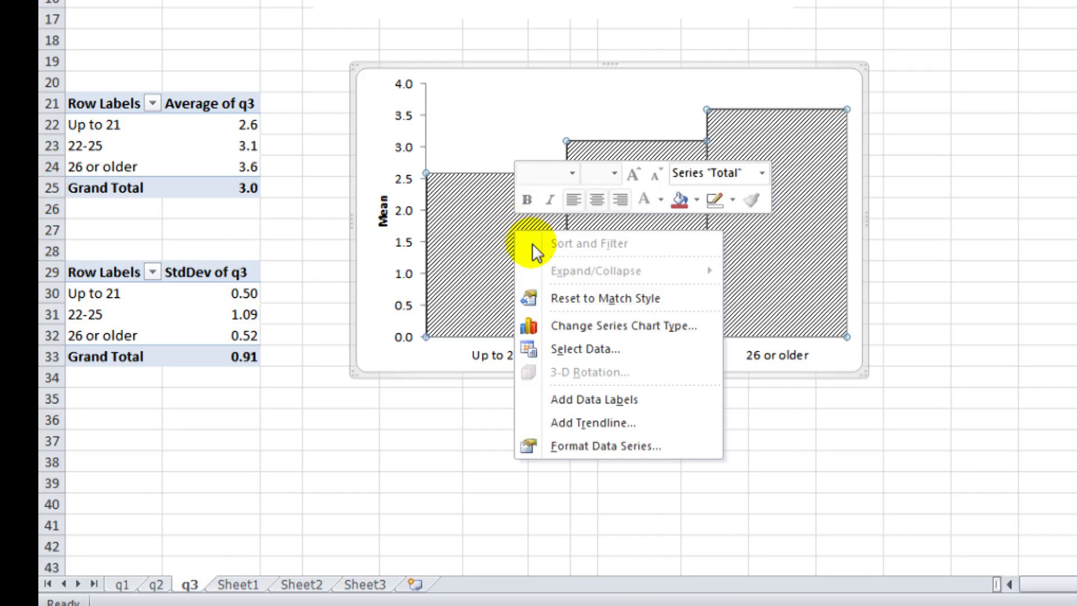
{"action": "left_click", "coordinate": [650, 348]}
{"action": "left_click", "coordinate": [734, 267]}
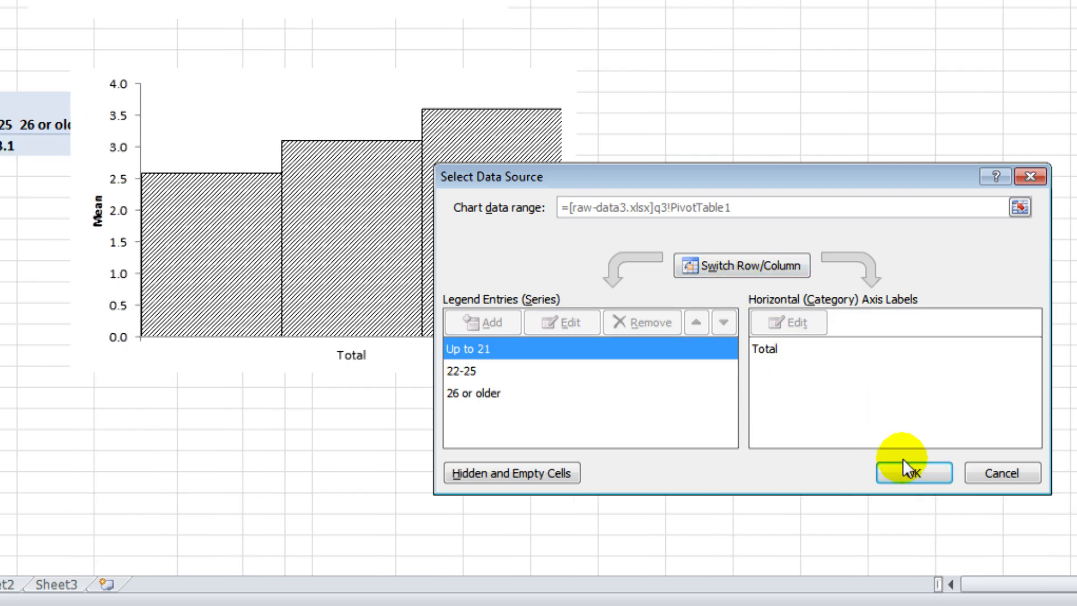
{"action": "left_click", "coordinate": [904, 461]}
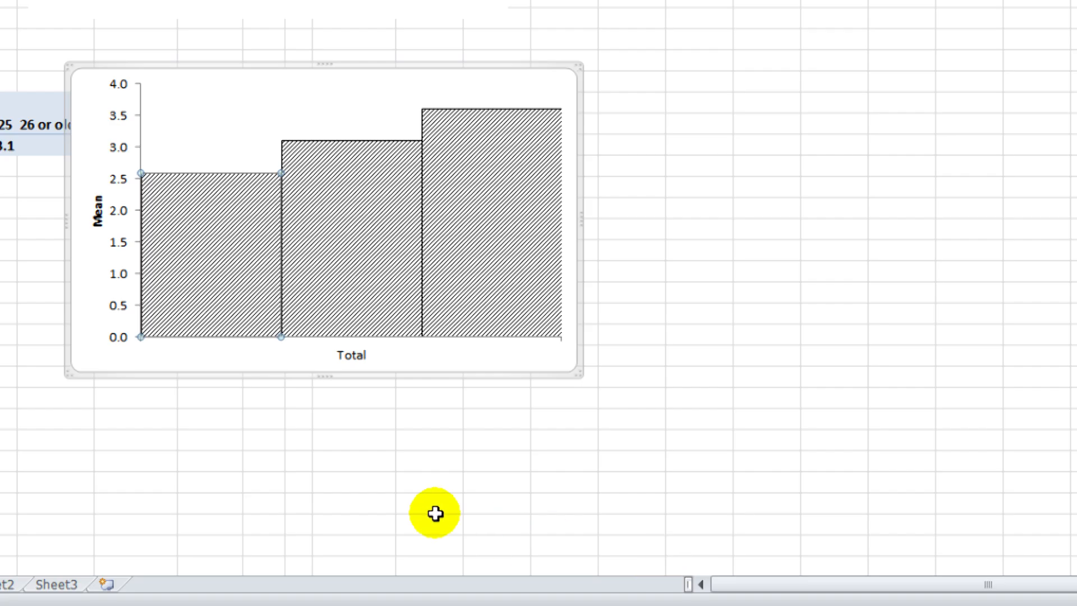
Step: Change the "Up to 21" series to the dense, mid-gray dotted pattern fill
{"action": "right_click", "coordinate": [232, 238]}
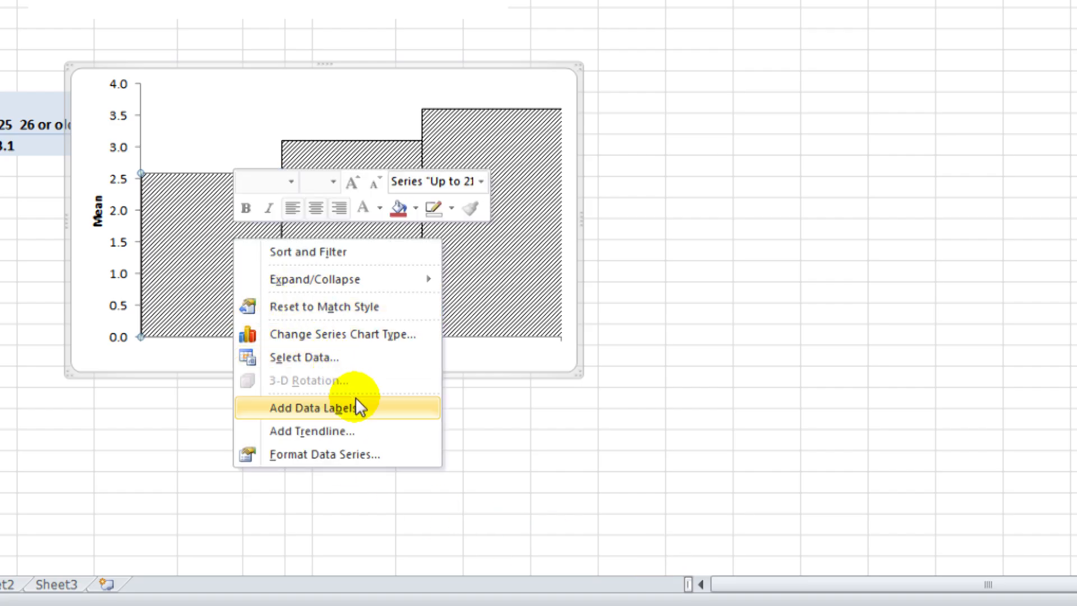
{"action": "left_click", "coordinate": [399, 456]}
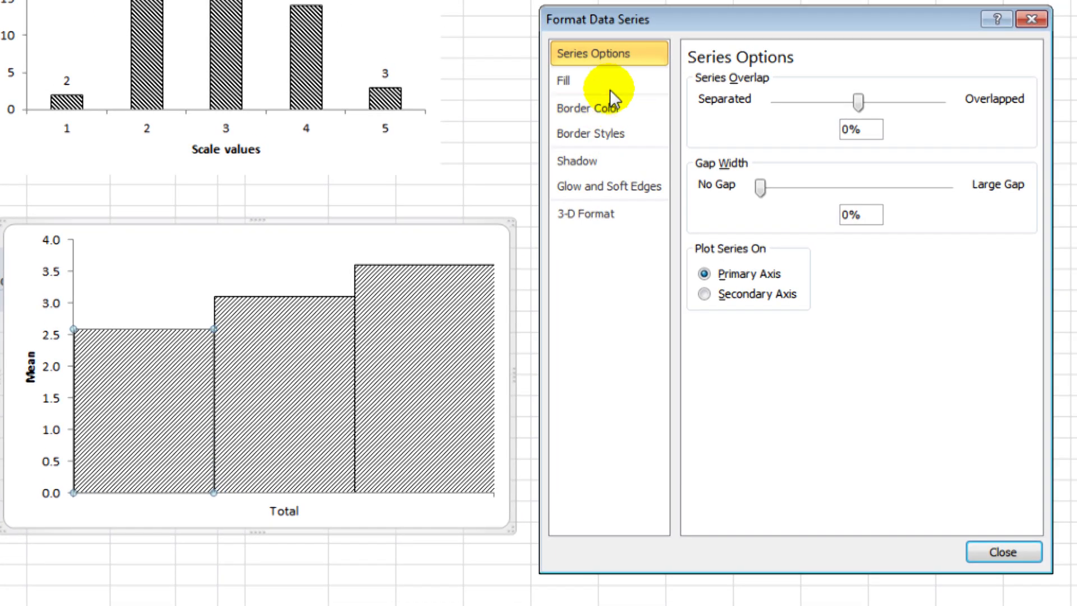
{"action": "left_click", "coordinate": [594, 85]}
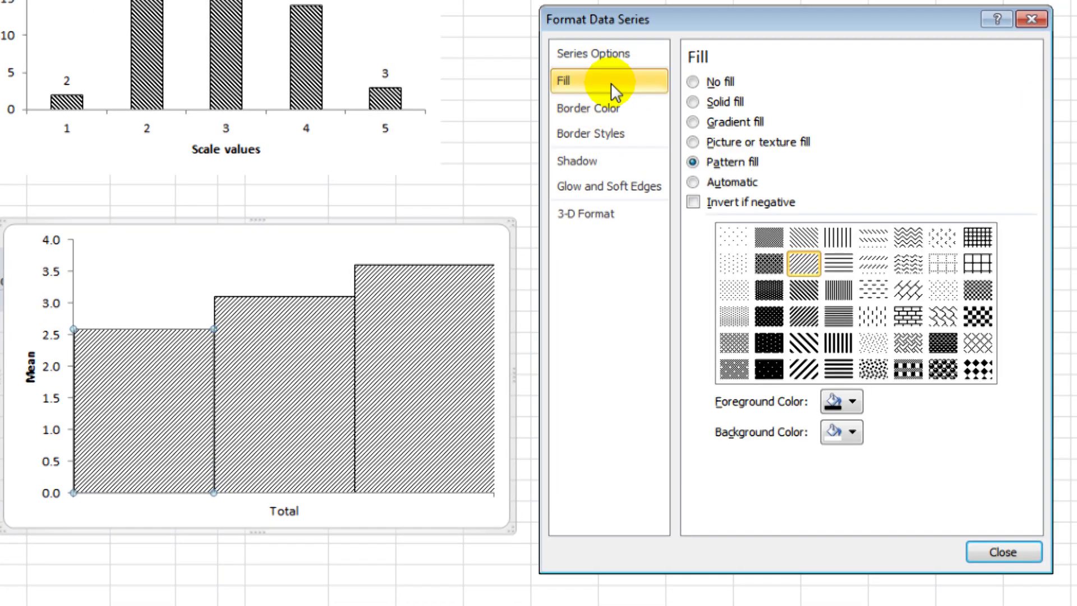
{"action": "left_click", "coordinate": [768, 236]}
{"action": "left_click", "coordinate": [995, 551]}
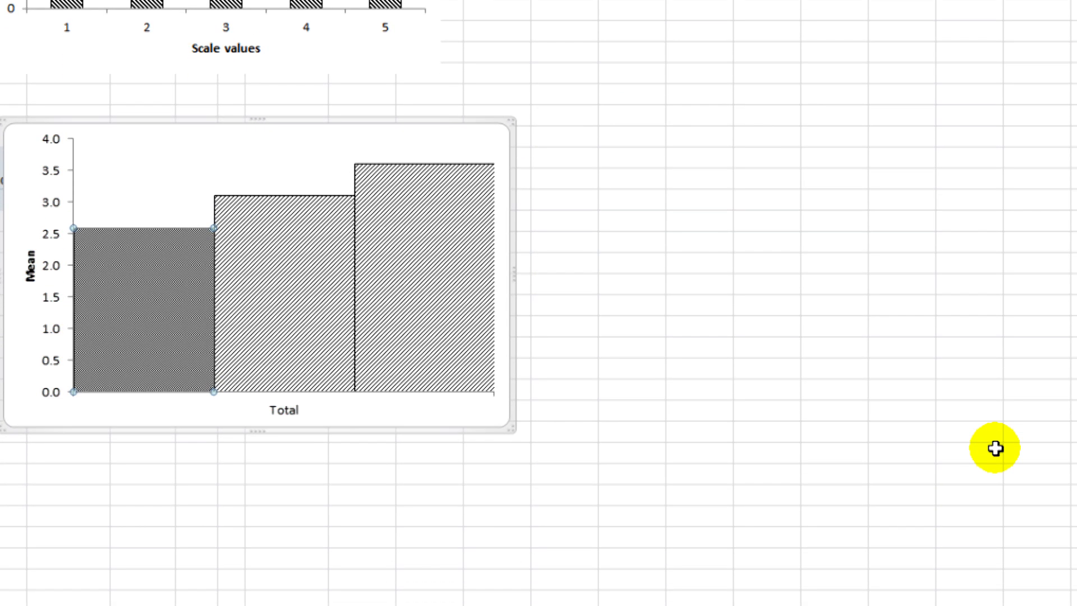
Step: Change the "26 or older" series to a nearly black pattern fill with small white dots
{"action": "left_click", "coordinate": [406, 298]}
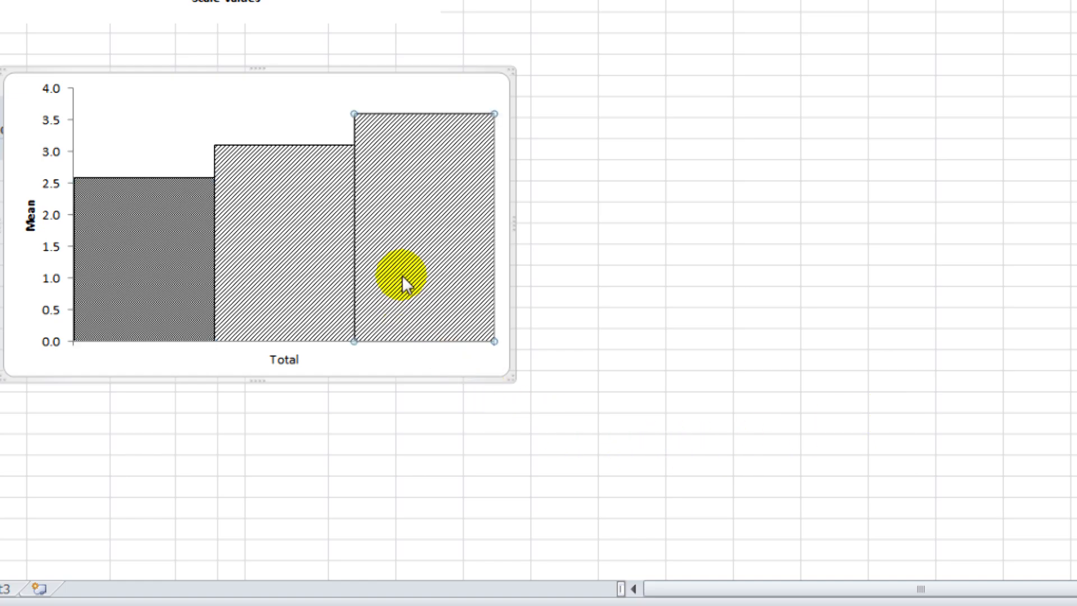
{"action": "right_click", "coordinate": [420, 233]}
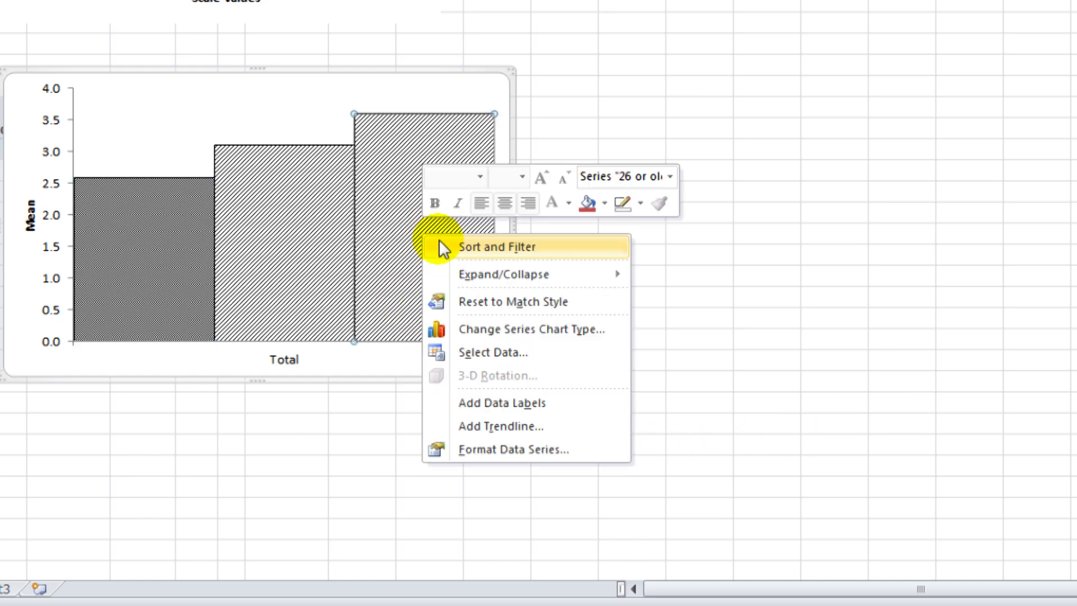
{"action": "left_click", "coordinate": [549, 452]}
{"action": "left_click", "coordinate": [607, 83]}
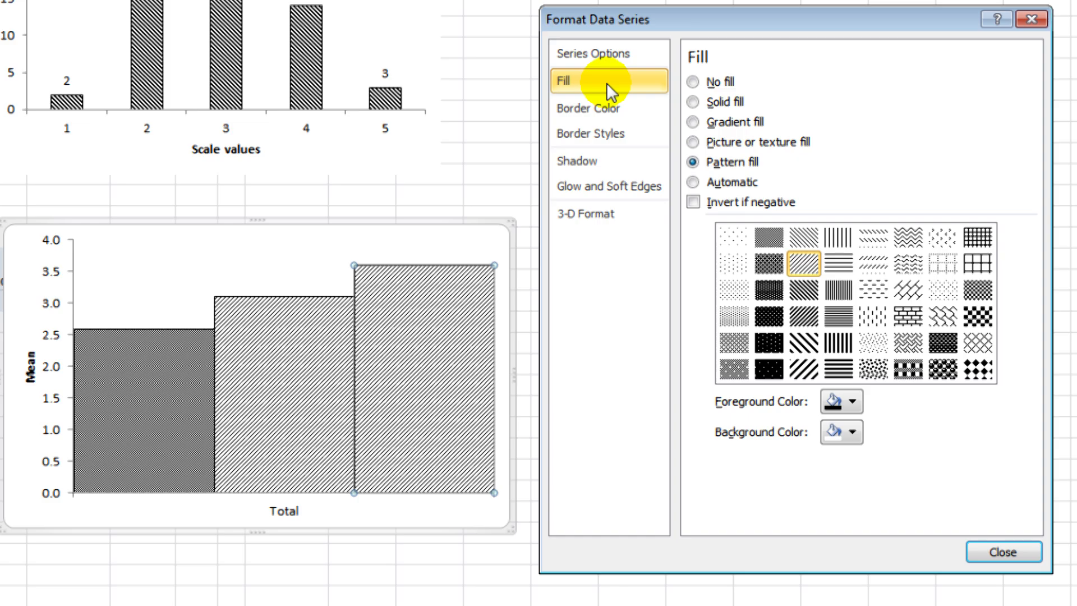
{"action": "left_click", "coordinate": [769, 316]}
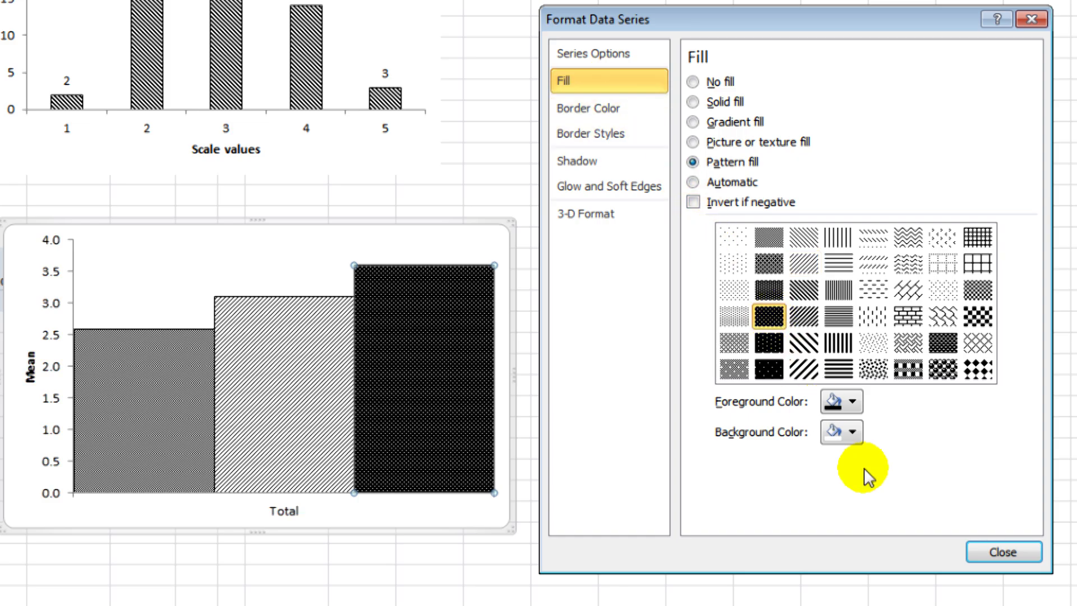
{"action": "left_click", "coordinate": [1001, 551]}
{"action": "key", "text": "Escape"}
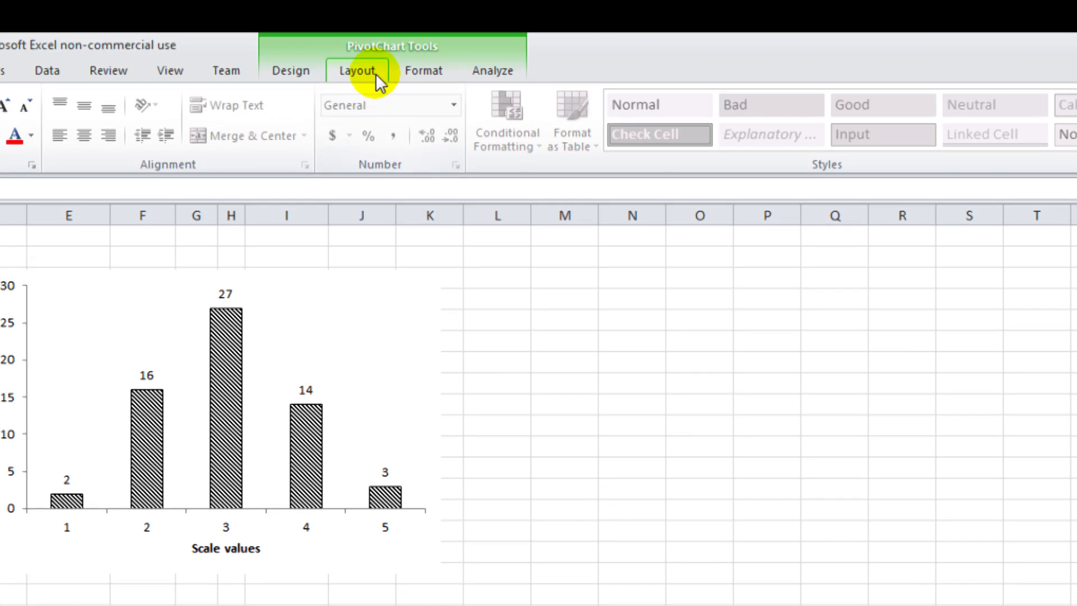
Step: Show the average chart's primary horizontal axis without labeling and show its legend at the right
{"action": "left_click", "coordinate": [374, 70]}
{"action": "left_click", "coordinate": [240, 101]}
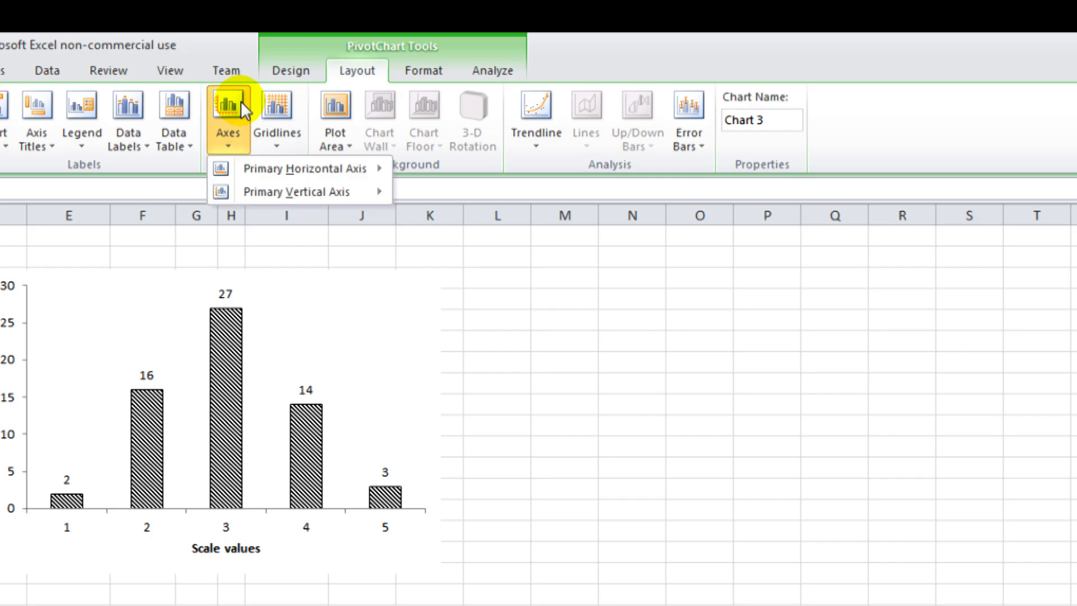
{"action": "mouse_move", "coordinate": [306, 175]}
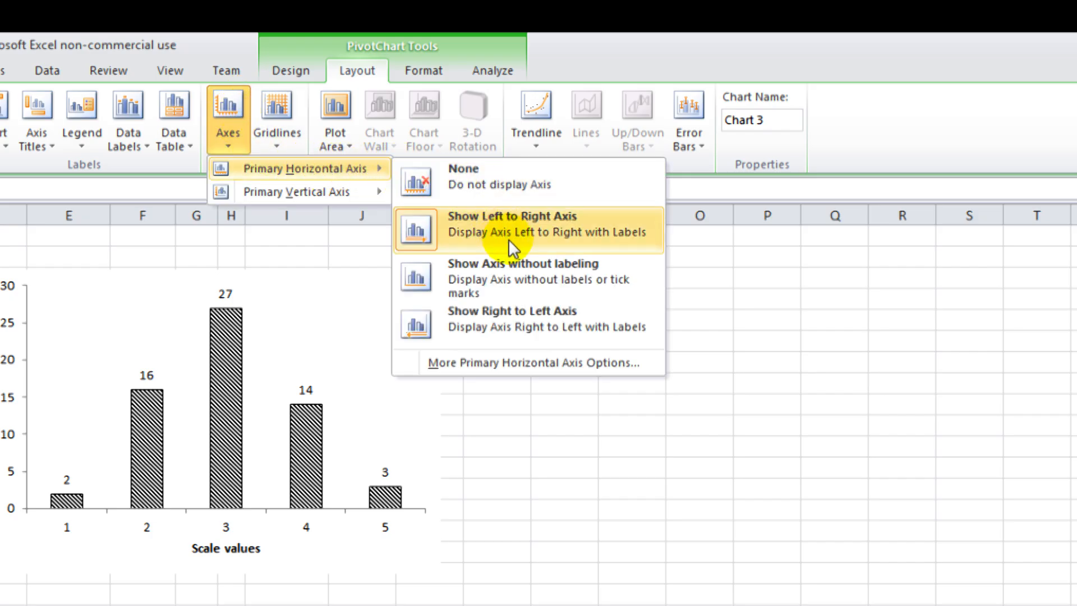
{"action": "left_click", "coordinate": [638, 279]}
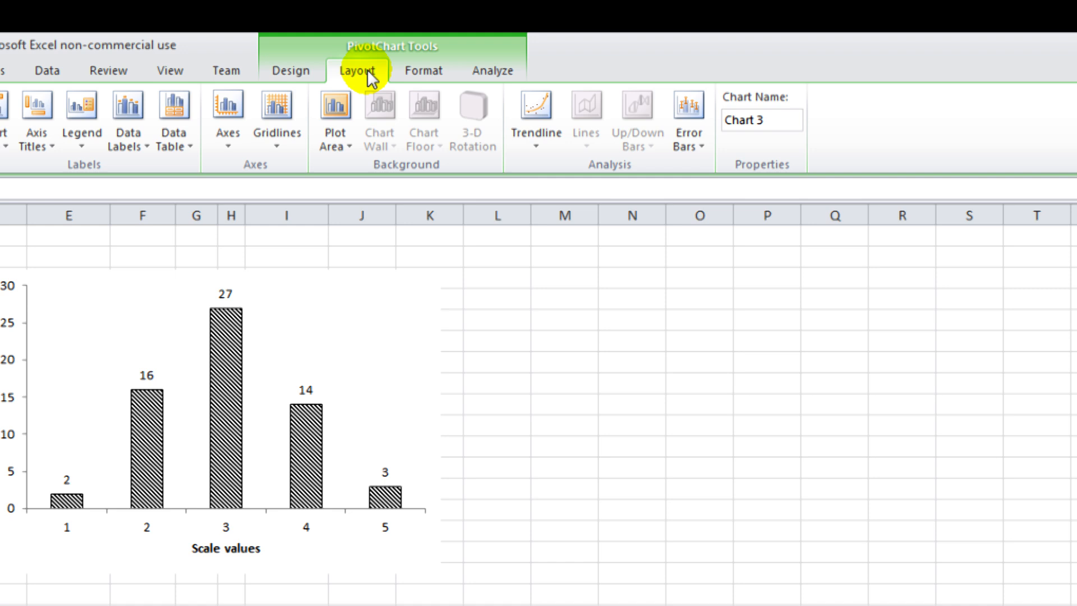
{"action": "left_click", "coordinate": [90, 106]}
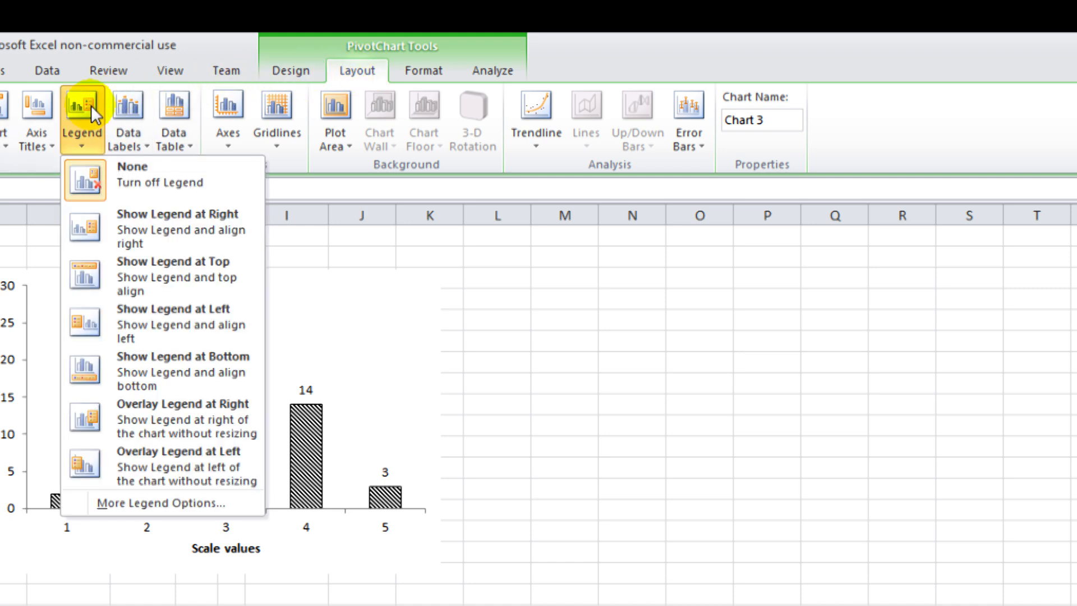
{"action": "left_click", "coordinate": [248, 227]}
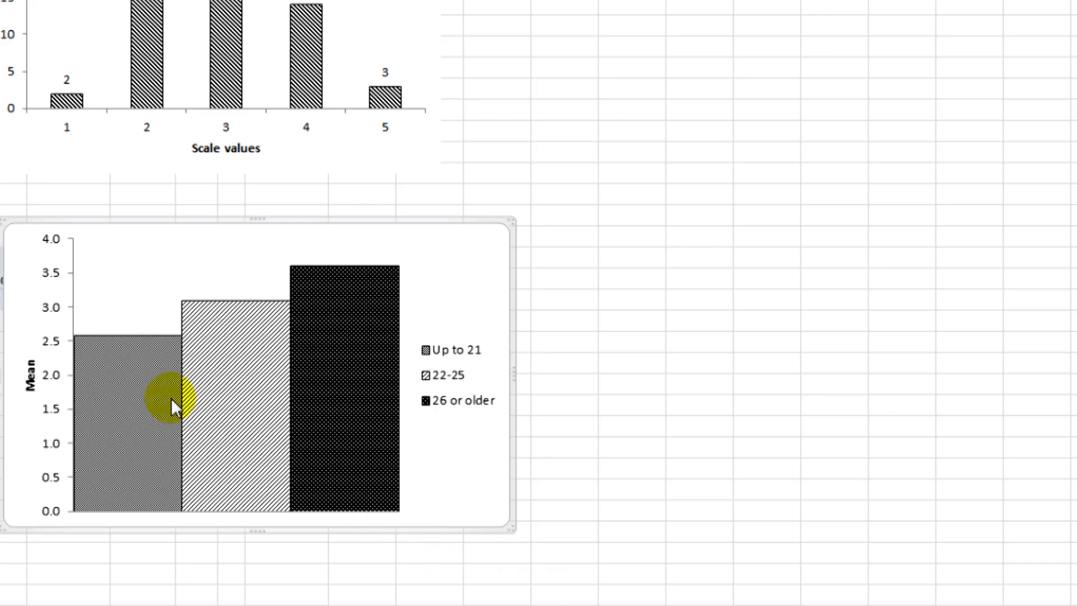
Step: Add custom vertical error bars to the "Up to 21" series with positive and negative error values of 0.50
{"action": "left_click", "coordinate": [130, 387]}
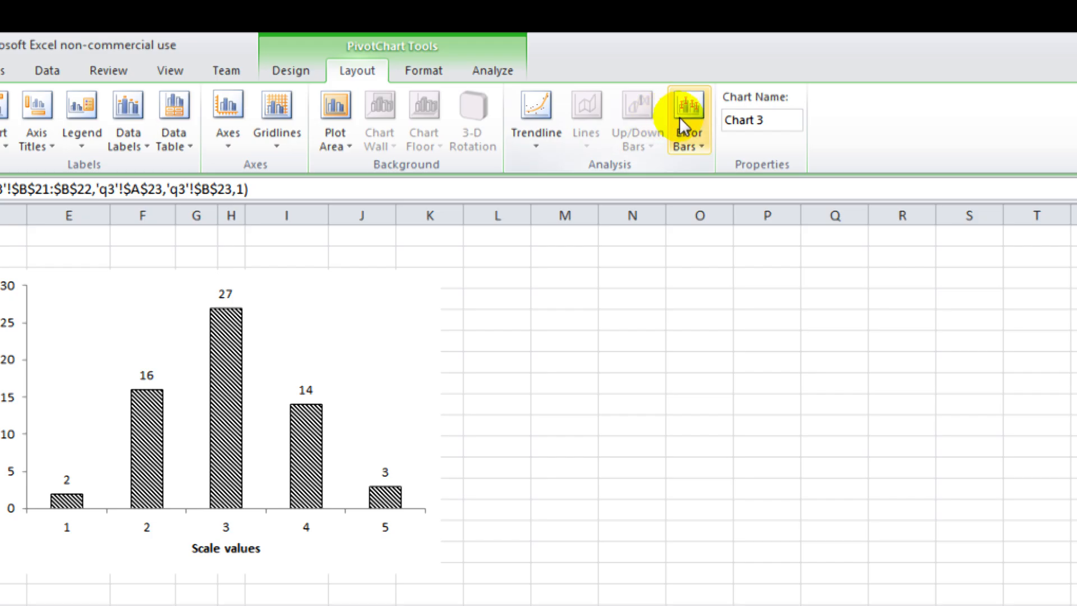
{"action": "left_click", "coordinate": [697, 113]}
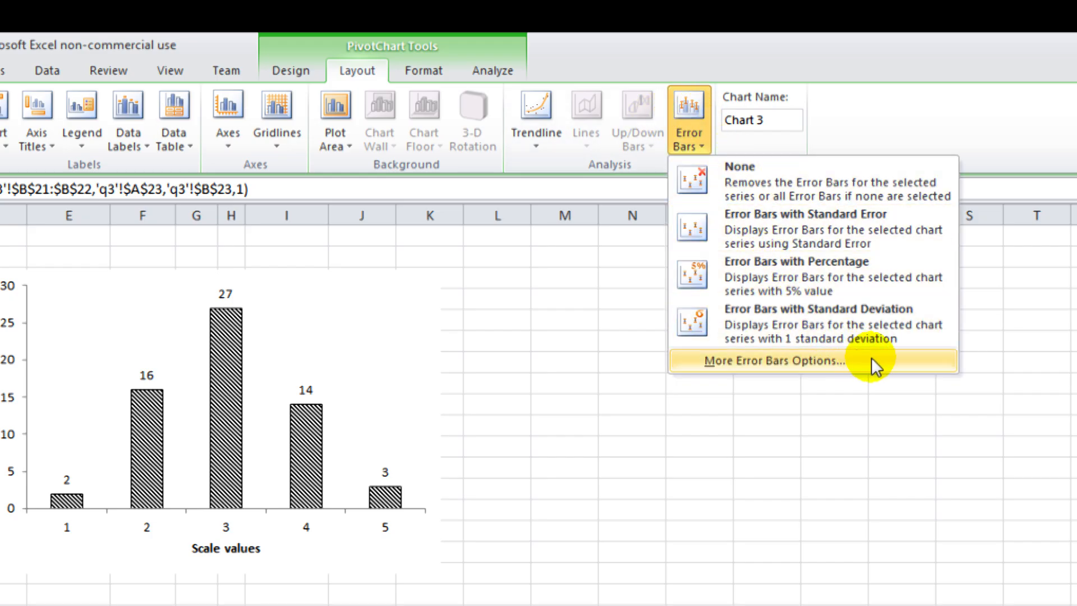
{"action": "left_click", "coordinate": [895, 358]}
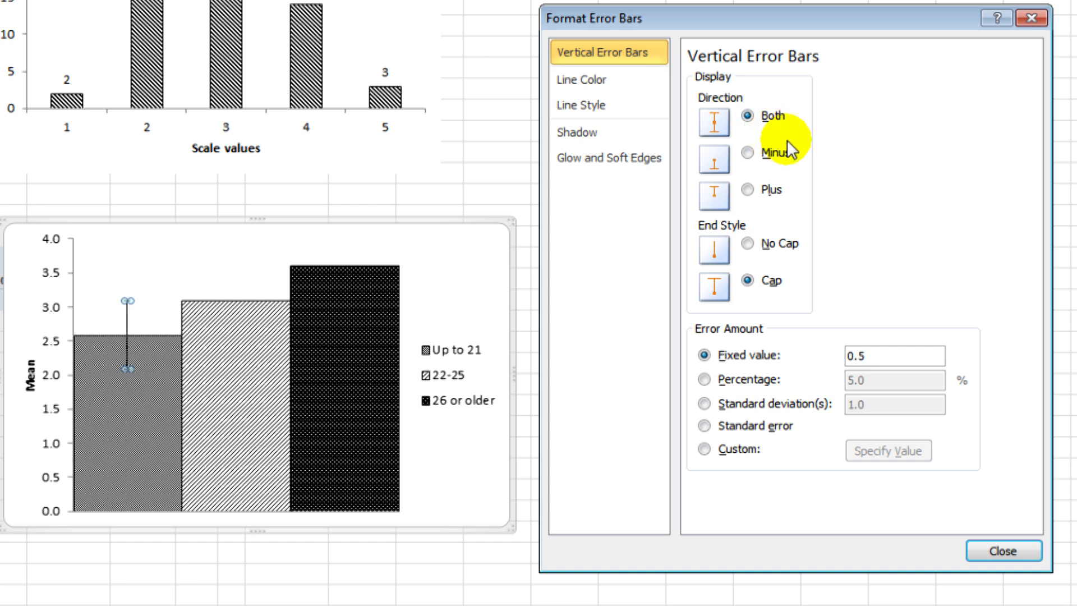
{"action": "left_click", "coordinate": [704, 449]}
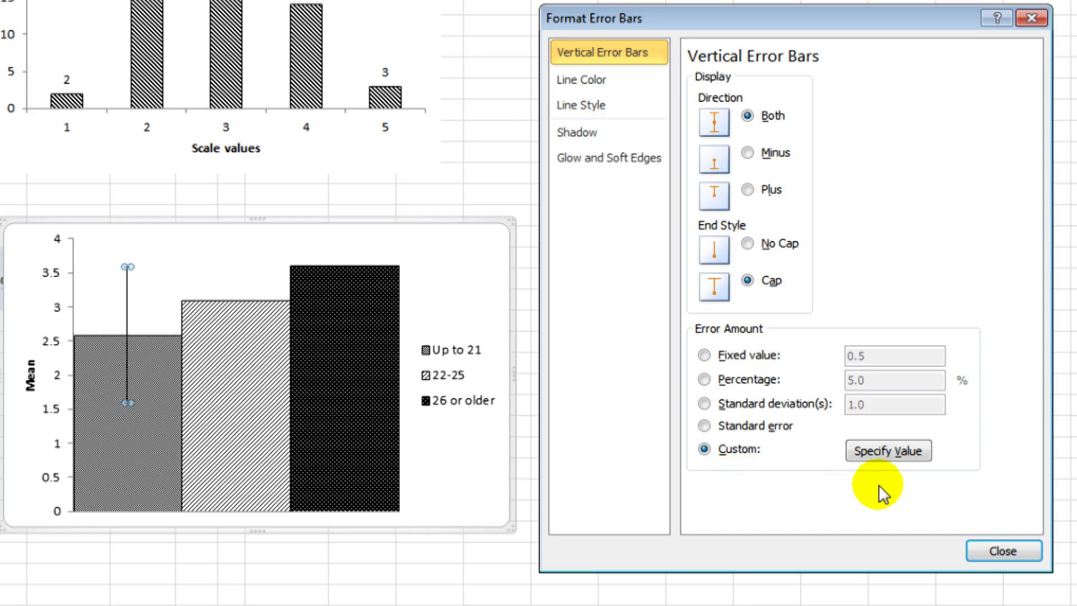
{"action": "left_click", "coordinate": [917, 456]}
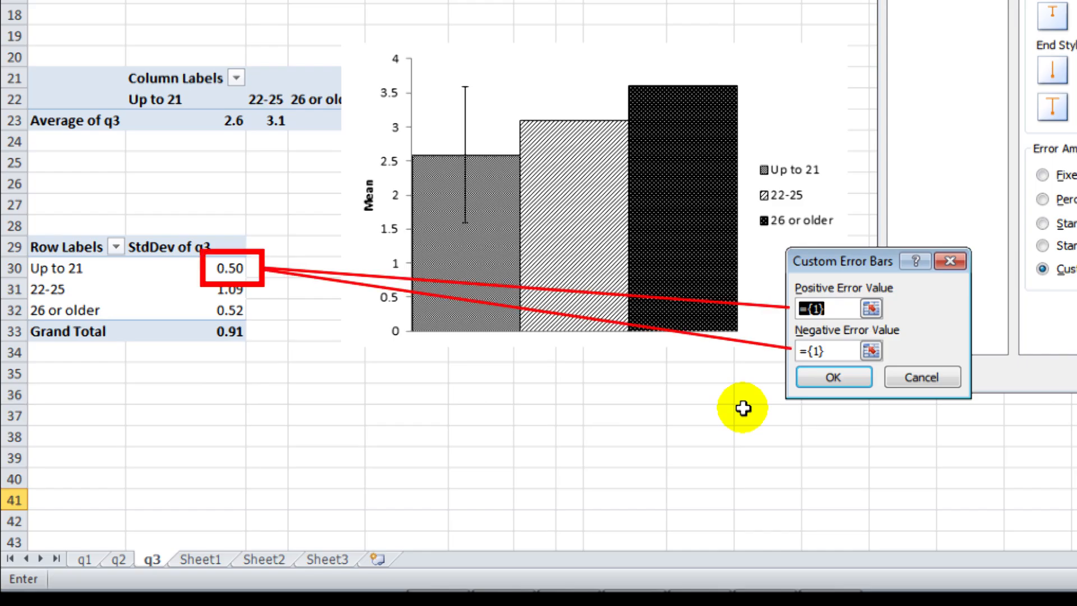
{"action": "type", "text": "0.50"}
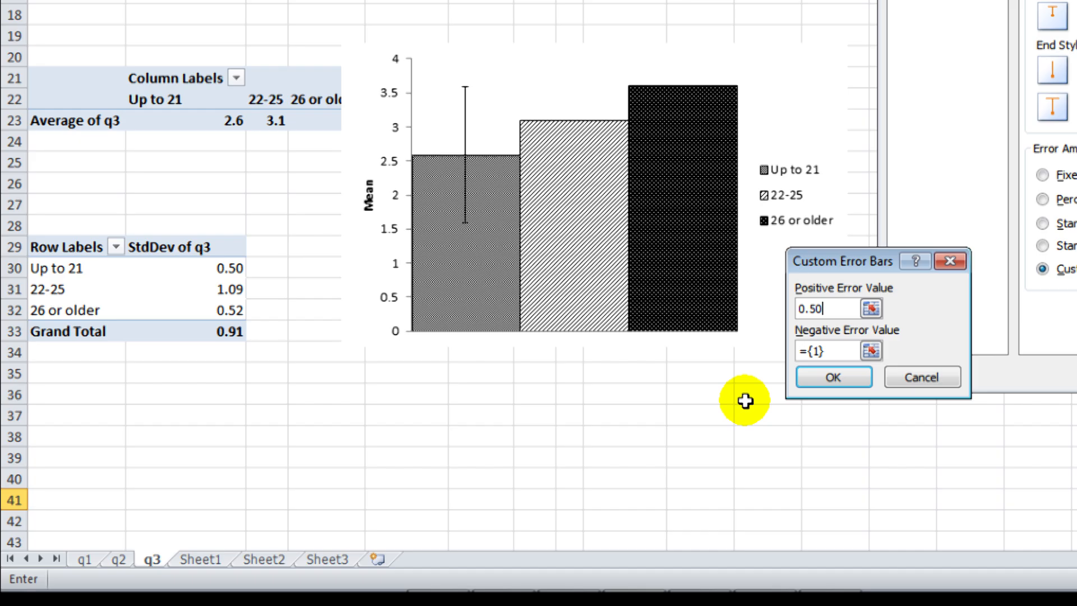
{"action": "key", "text": "Tab"}
{"action": "type", "text": "0"}
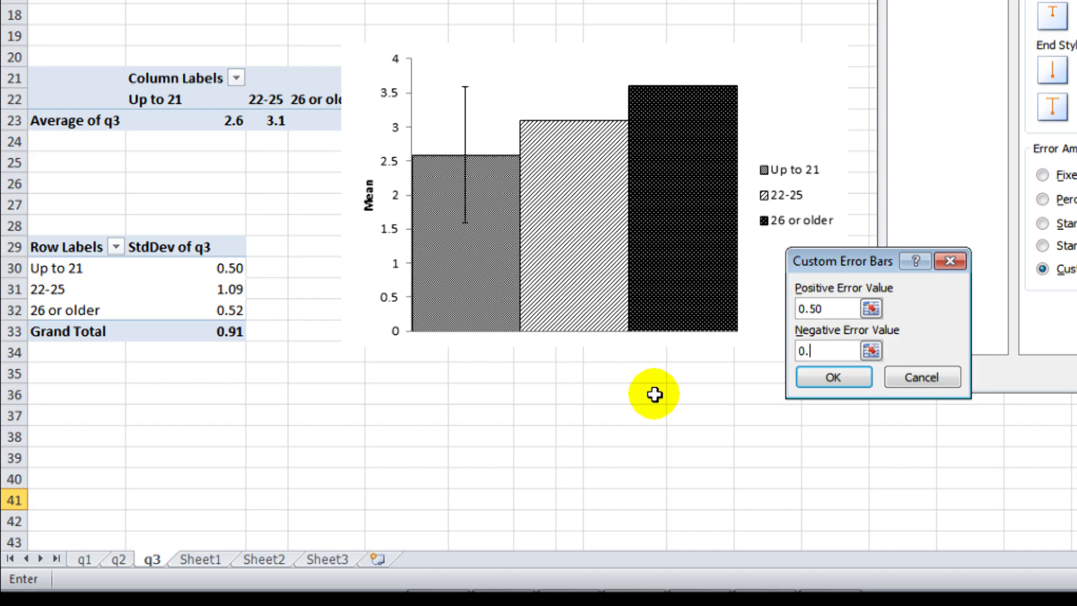
{"action": "left_click", "coordinate": [835, 380]}
Step: Add custom vertical error bars to the "22-25" series with positive and negative error values of 1.09
{"action": "left_click", "coordinate": [581, 224]}
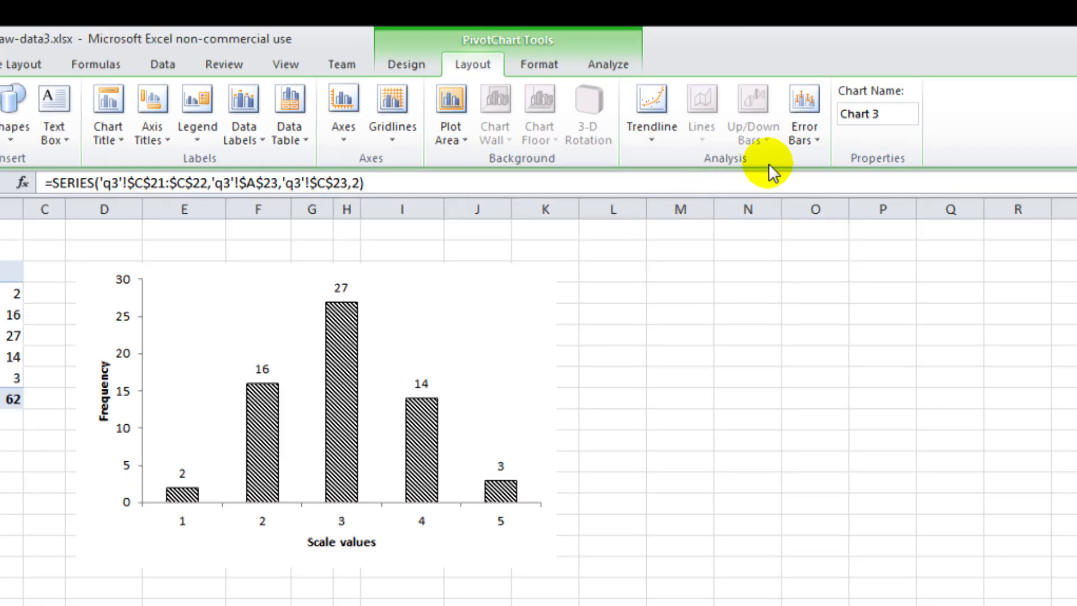
{"action": "left_click", "coordinate": [805, 109]}
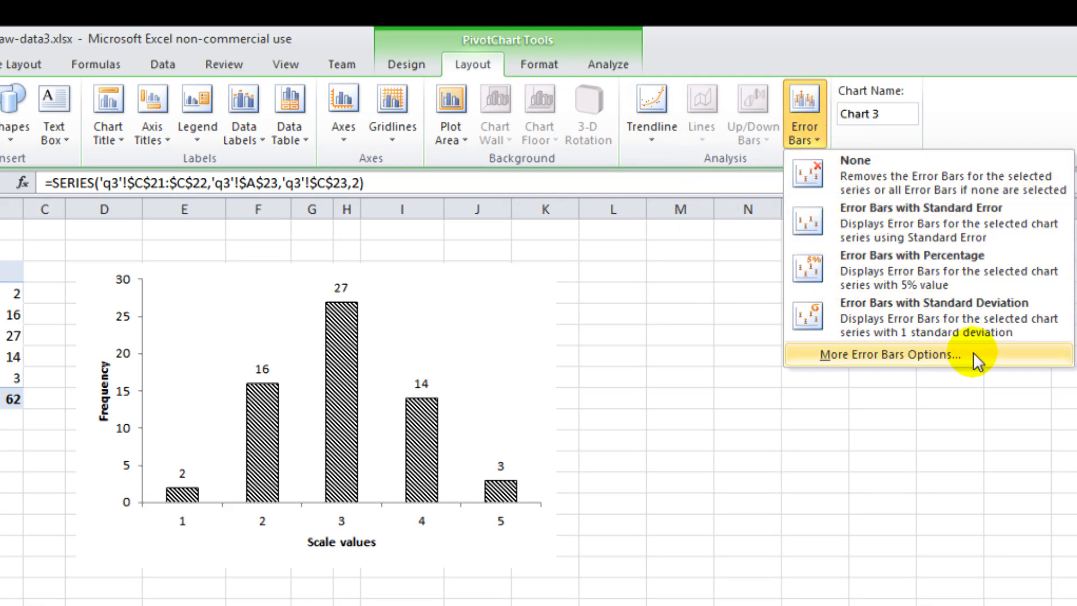
{"action": "left_click", "coordinate": [971, 355]}
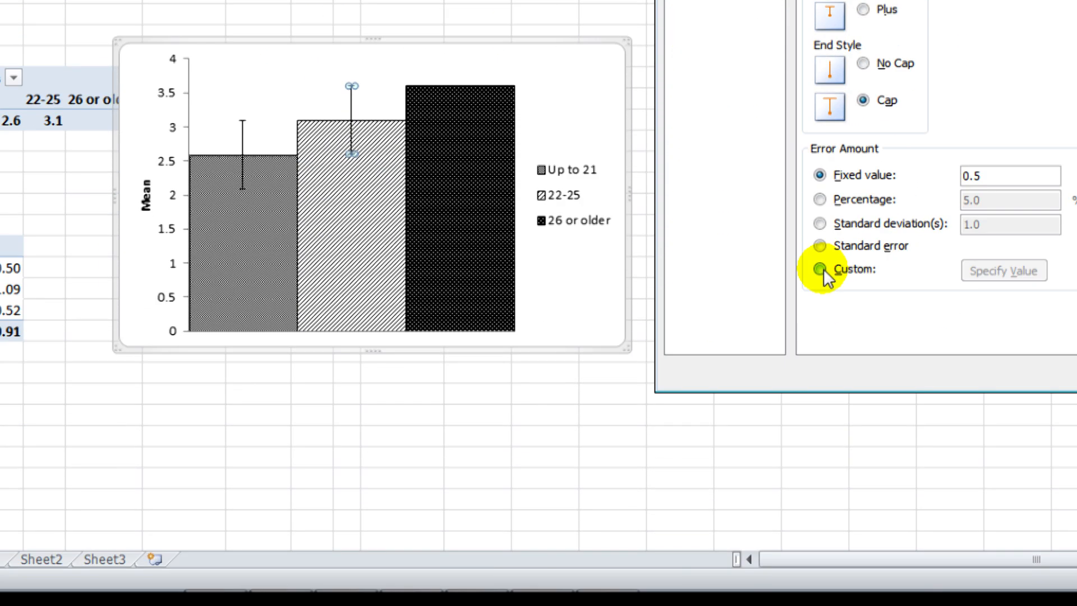
{"action": "left_click", "coordinate": [821, 269]}
{"action": "left_click", "coordinate": [997, 270]}
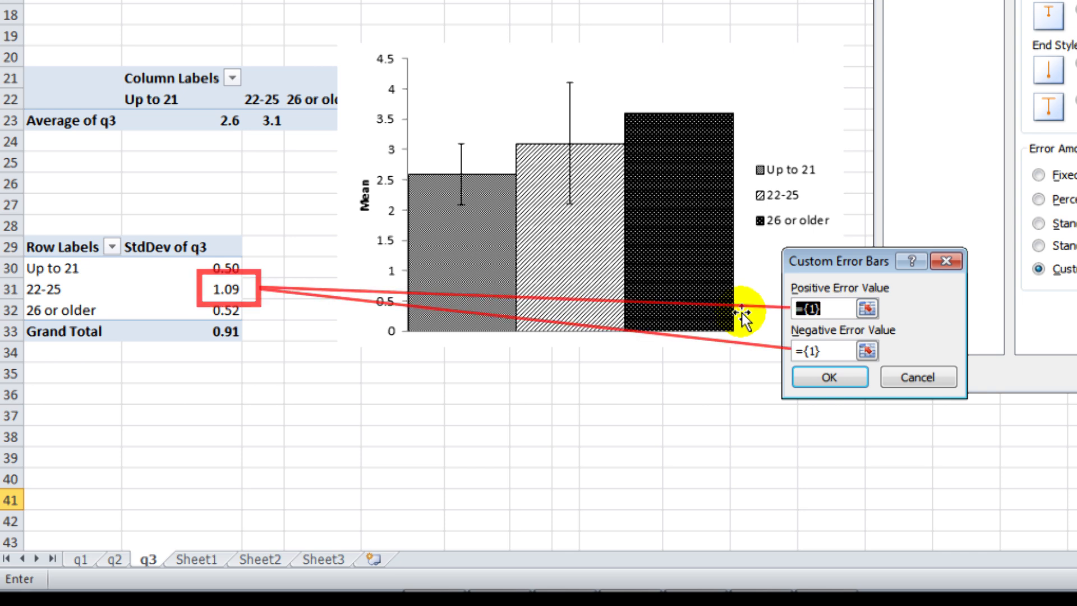
{"action": "key", "text": "Tab"}
{"action": "type", "text": "1.09"}
{"action": "left_click", "coordinate": [852, 377]}
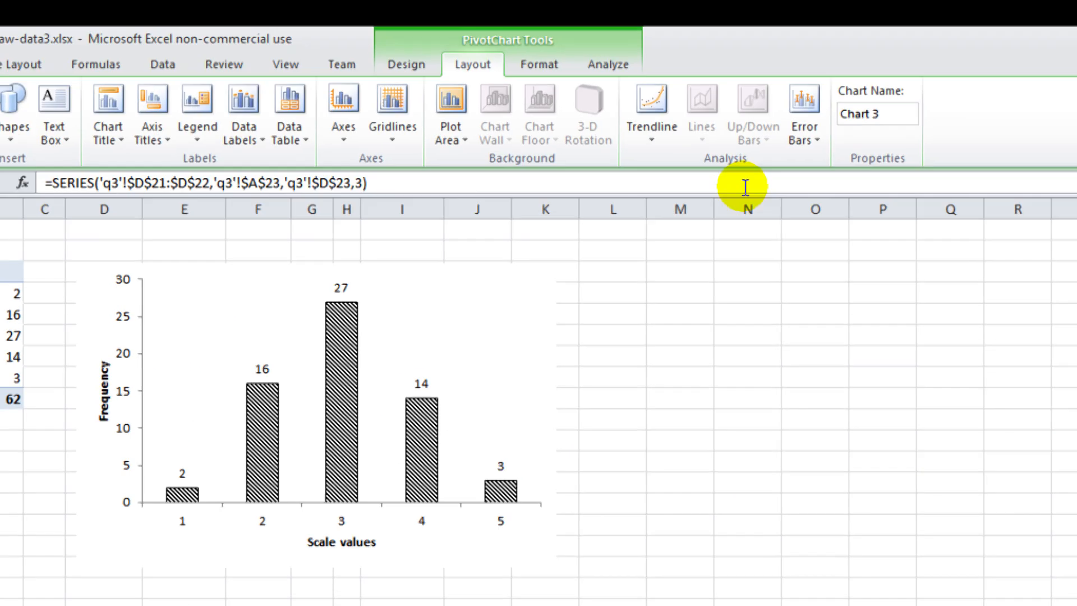
Step: Add custom vertical error bars to the "26 or older" series with positive and negative error values of 0.52
{"action": "left_click", "coordinate": [925, 109]}
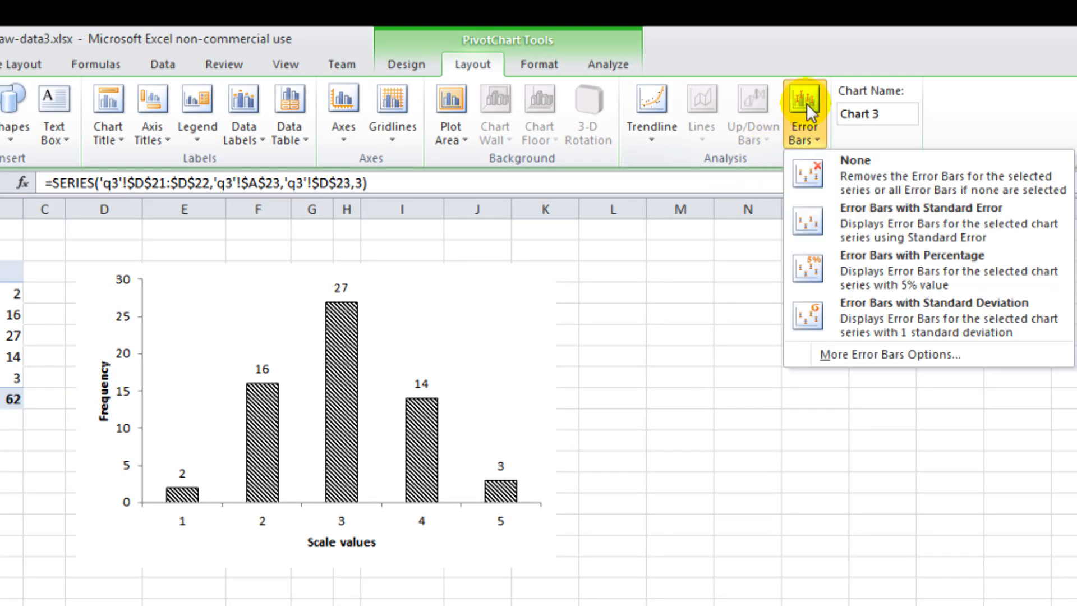
{"action": "left_click", "coordinate": [940, 359]}
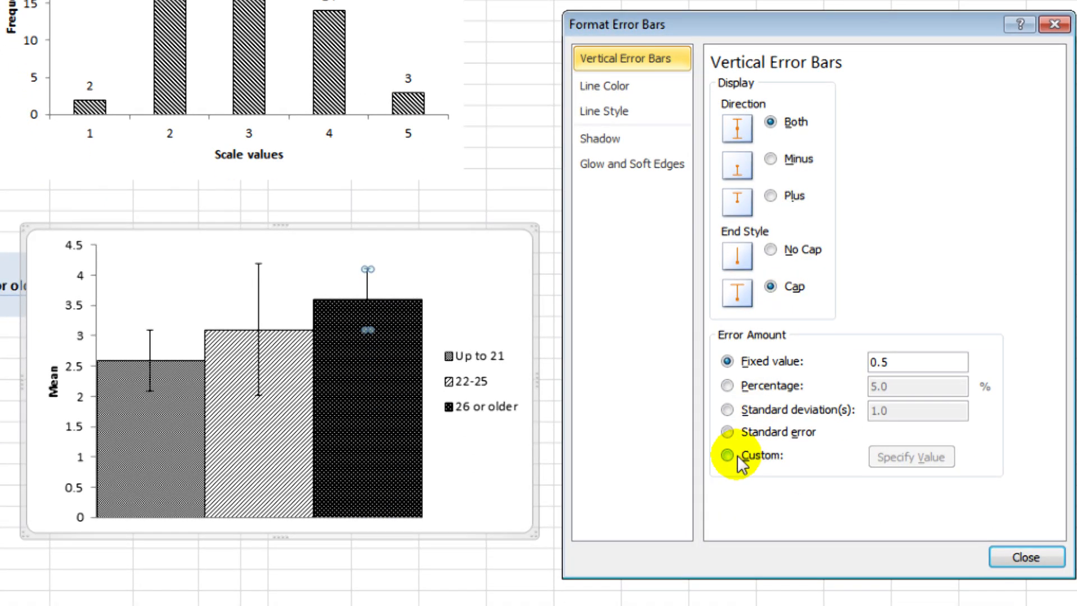
{"action": "left_click", "coordinate": [737, 455]}
{"action": "left_click", "coordinate": [900, 457]}
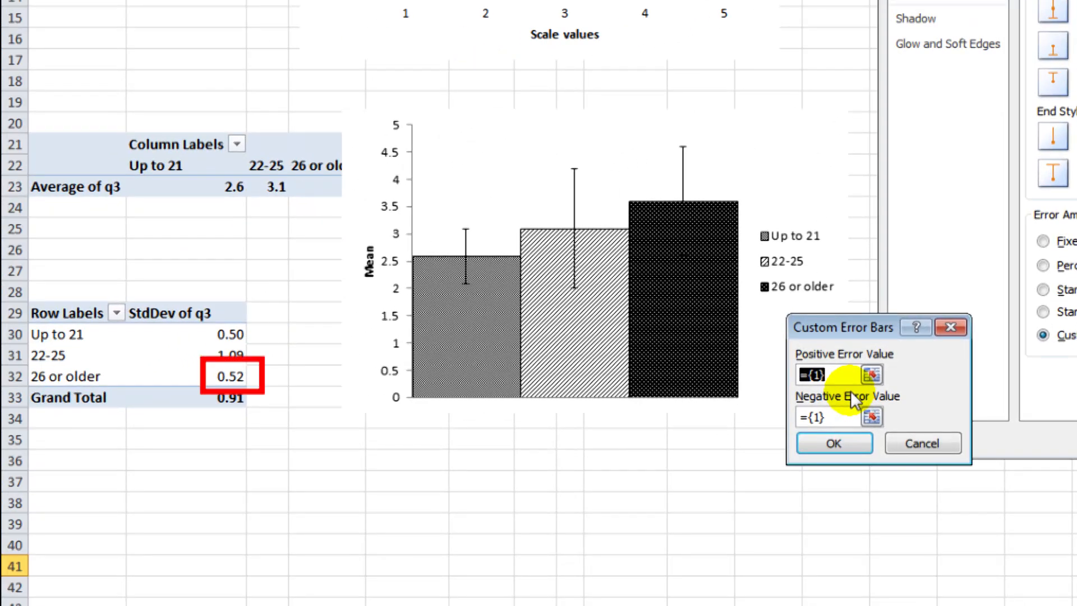
{"action": "type", "text": "0.52"}
{"action": "key", "text": "Tab"}
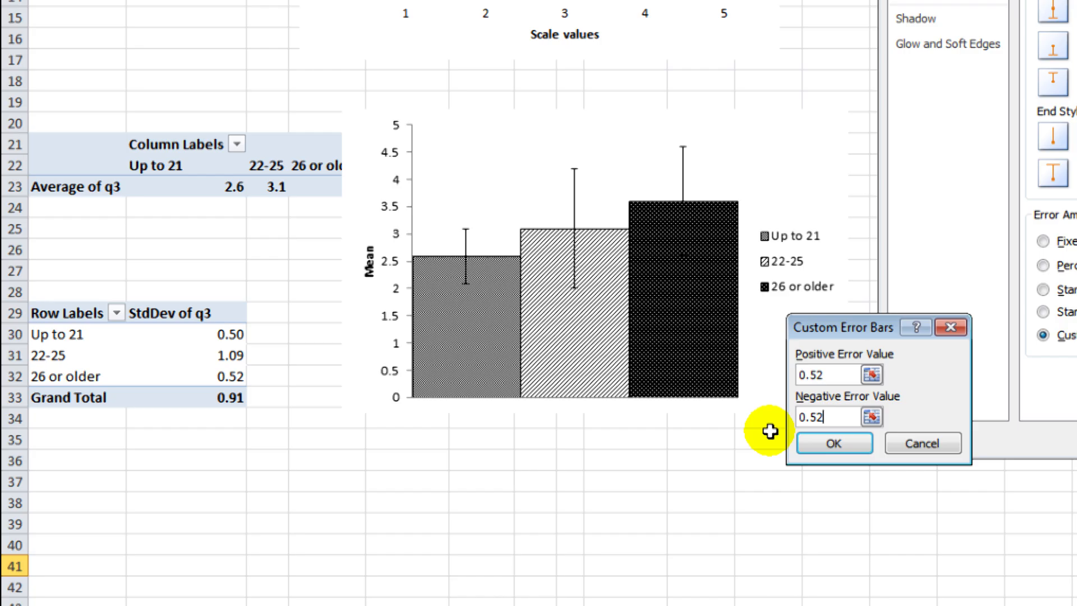
{"action": "type", "text": "0.52"}
{"action": "left_click", "coordinate": [819, 447]}
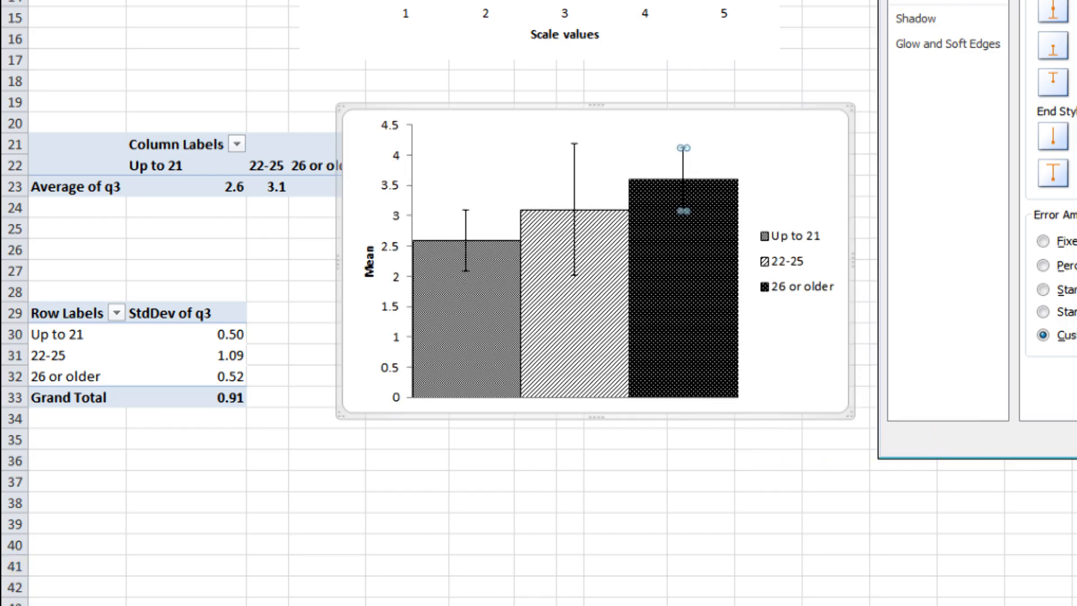
{"action": "left_click", "coordinate": [1004, 477]}
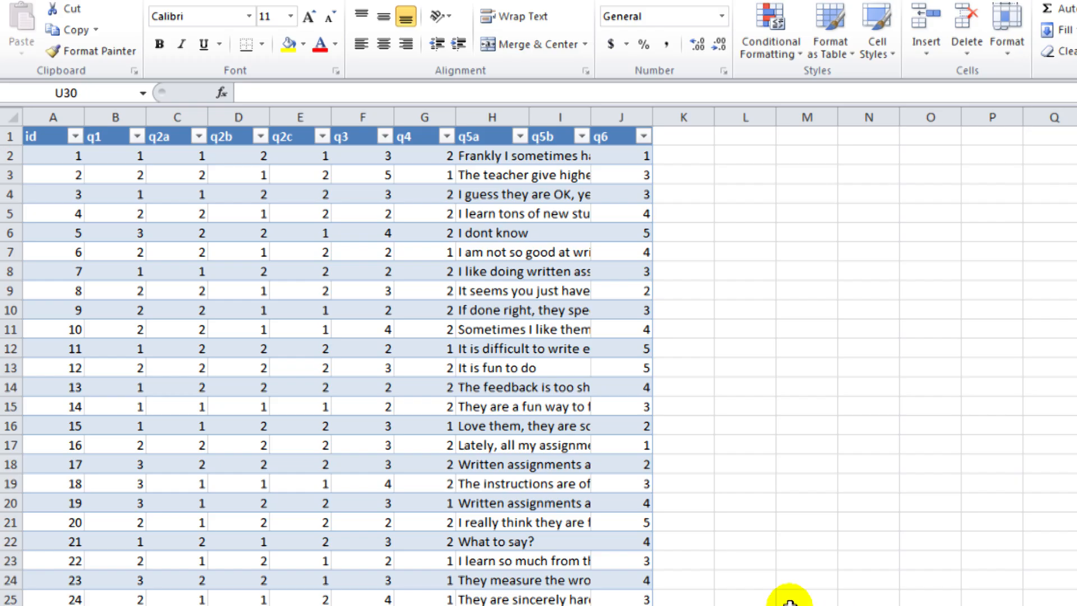
Step: Create a PivotTable from Table1 on a new worksheet and rename that sheet q4
{"action": "left_click", "coordinate": [303, 425]}
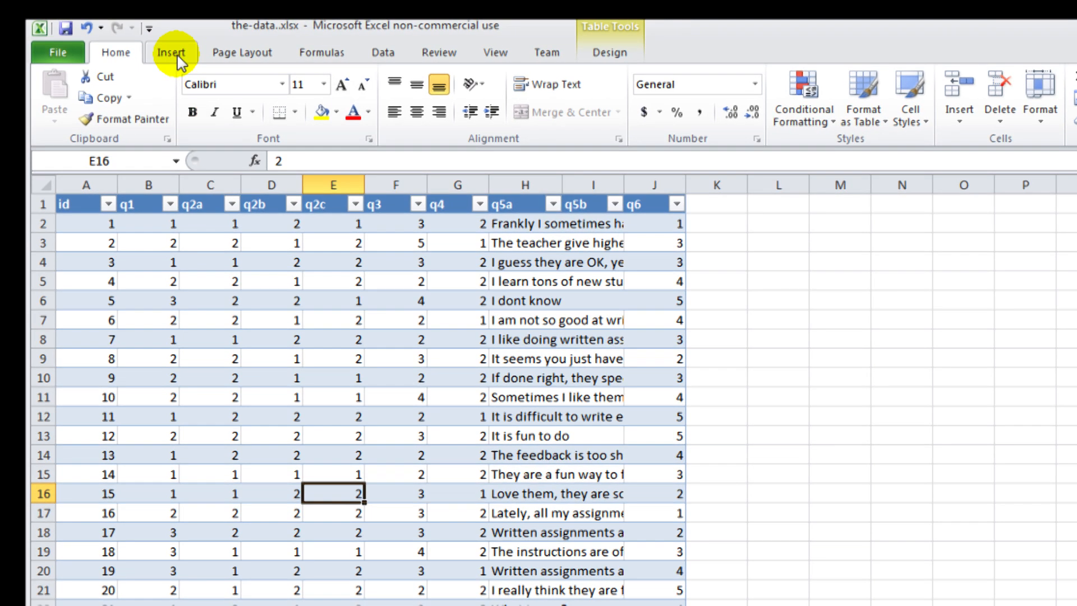
{"action": "left_click", "coordinate": [177, 55]}
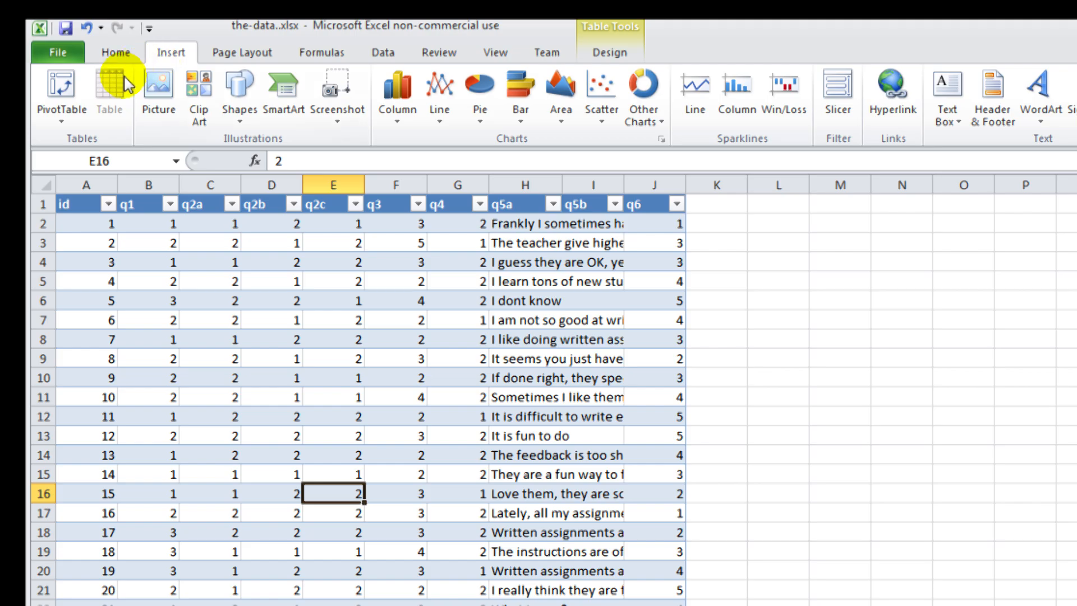
{"action": "left_click", "coordinate": [66, 88]}
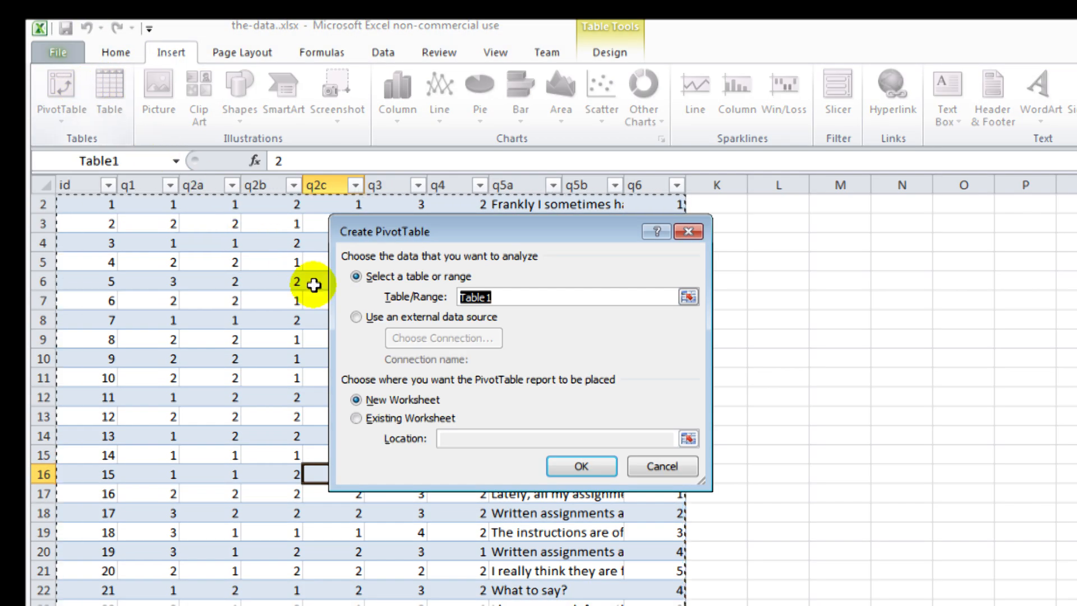
{"action": "left_click", "coordinate": [578, 467]}
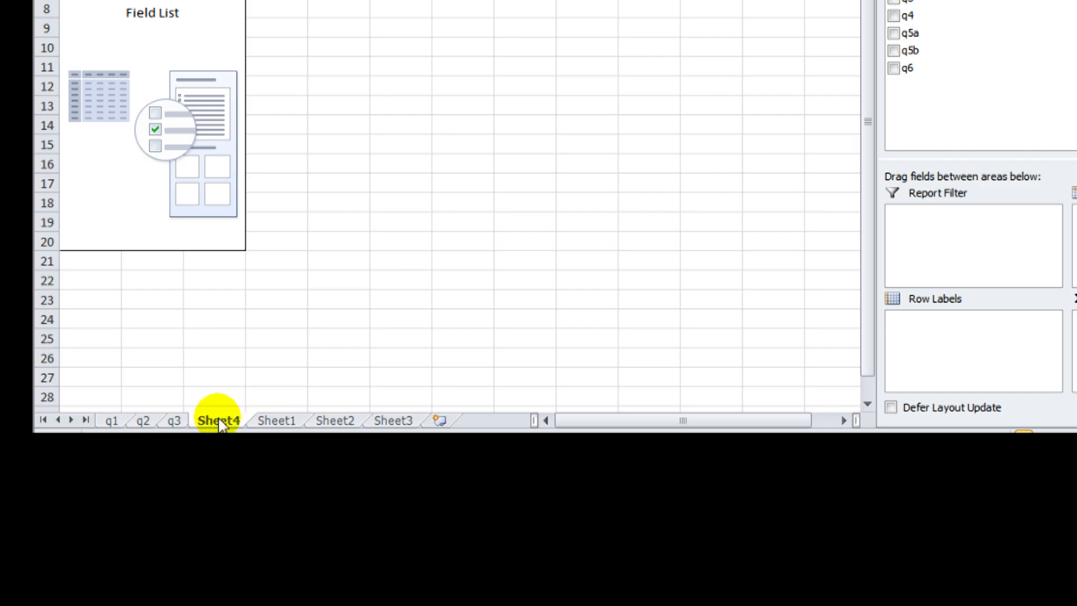
{"action": "double_click", "coordinate": [218, 421]}
{"action": "type", "text": "q4"}
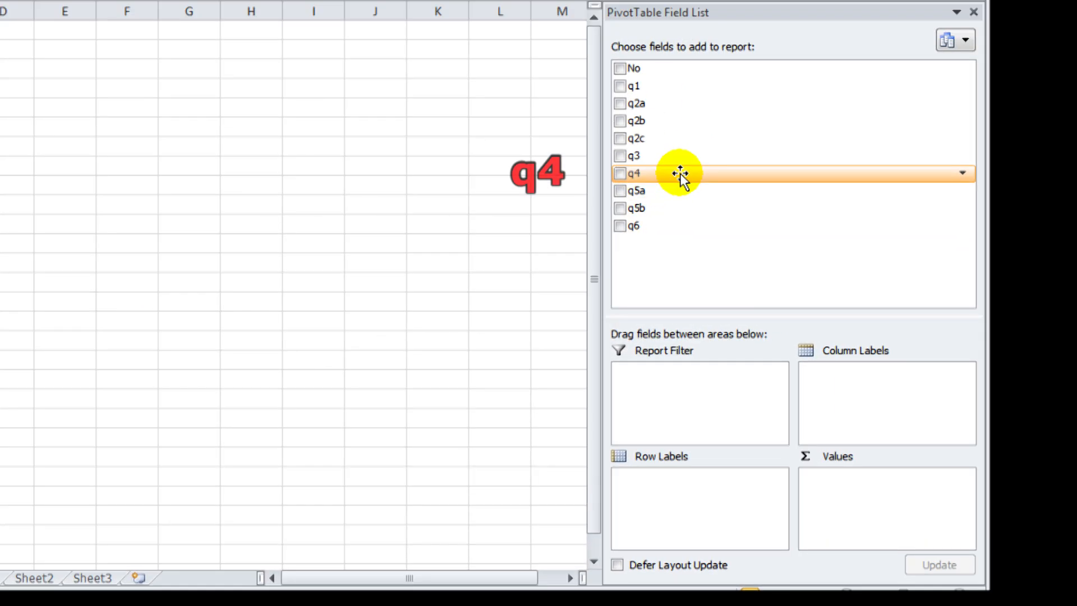
Step: Use q4 as both the row labels and the values of the pivot table, summarizing the values by Count
{"action": "left_click_drag", "start_coordinate": [680, 174], "coordinate": [846, 498]}
{"action": "left_click_drag", "start_coordinate": [656, 174], "coordinate": [689, 496]}
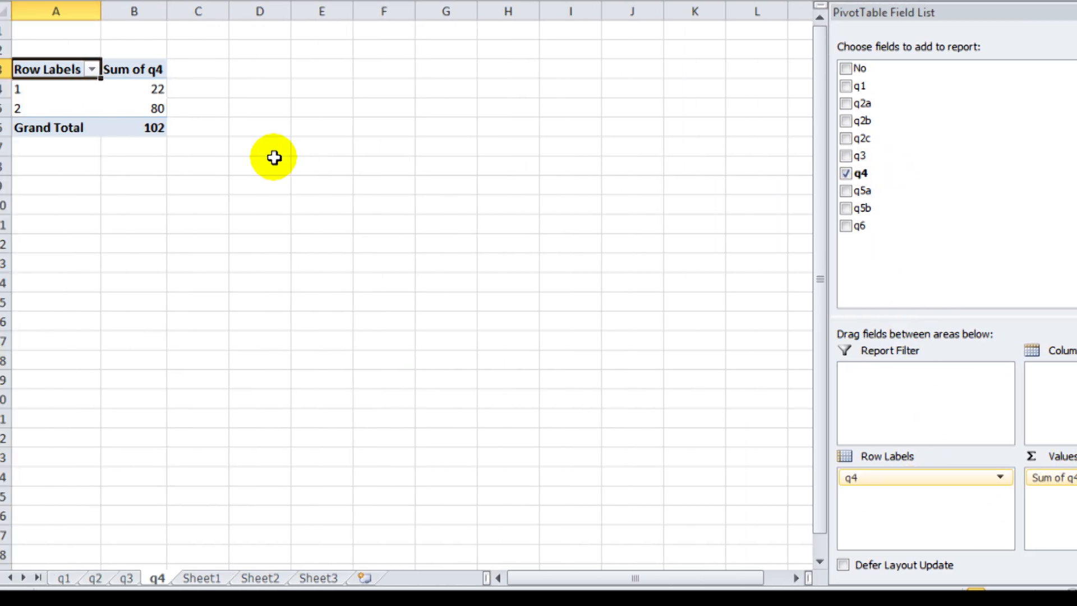
{"action": "right_click", "coordinate": [213, 108]}
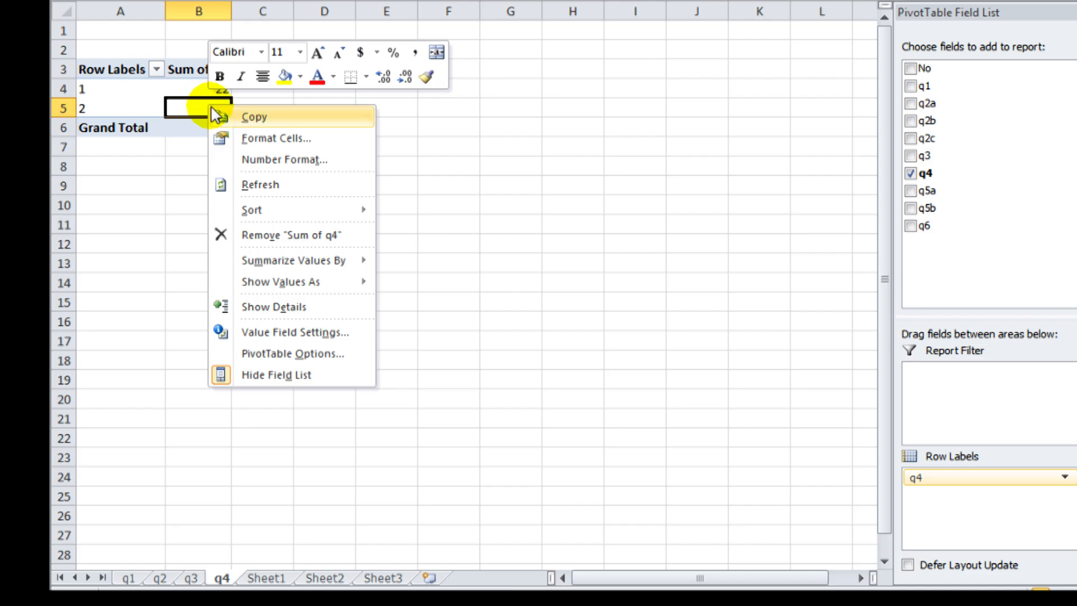
{"action": "left_click", "coordinate": [320, 332]}
{"action": "left_click", "coordinate": [298, 349]}
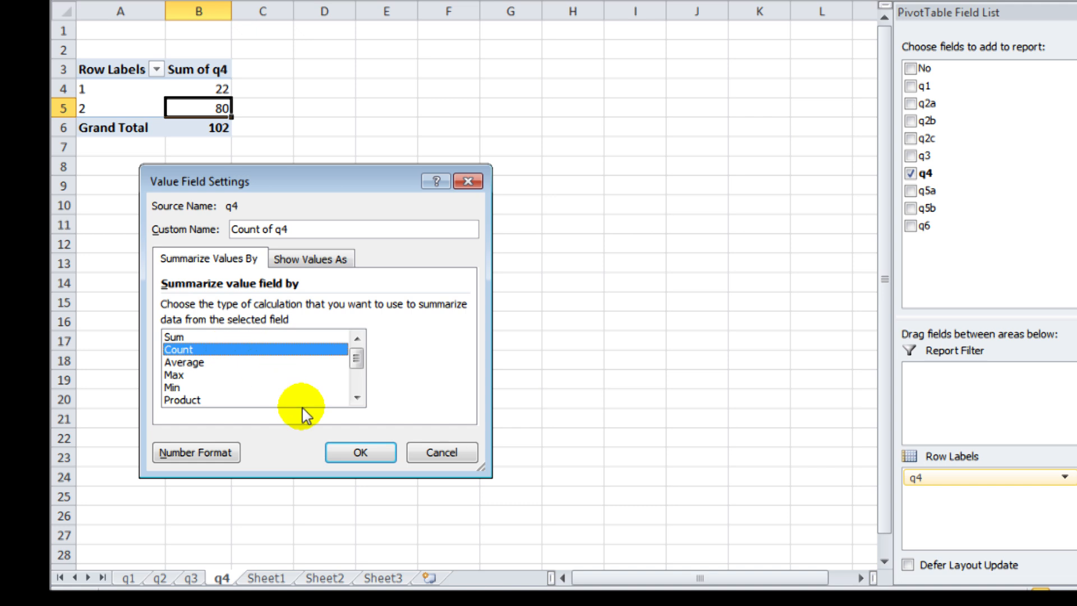
{"action": "left_click", "coordinate": [361, 453]}
Step: Relabel the pivot table's row labels 1 and 2 as "Yes" and "No"
{"action": "left_click", "coordinate": [121, 88]}
{"action": "type", "text": "Yes"}
{"action": "key", "text": "Return"}
{"action": "type", "text": "N"}
{"action": "key", "text": "Return"}
{"action": "key", "text": "Right"}
{"action": "key", "text": "Down"}
{"action": "key", "text": "Down"}
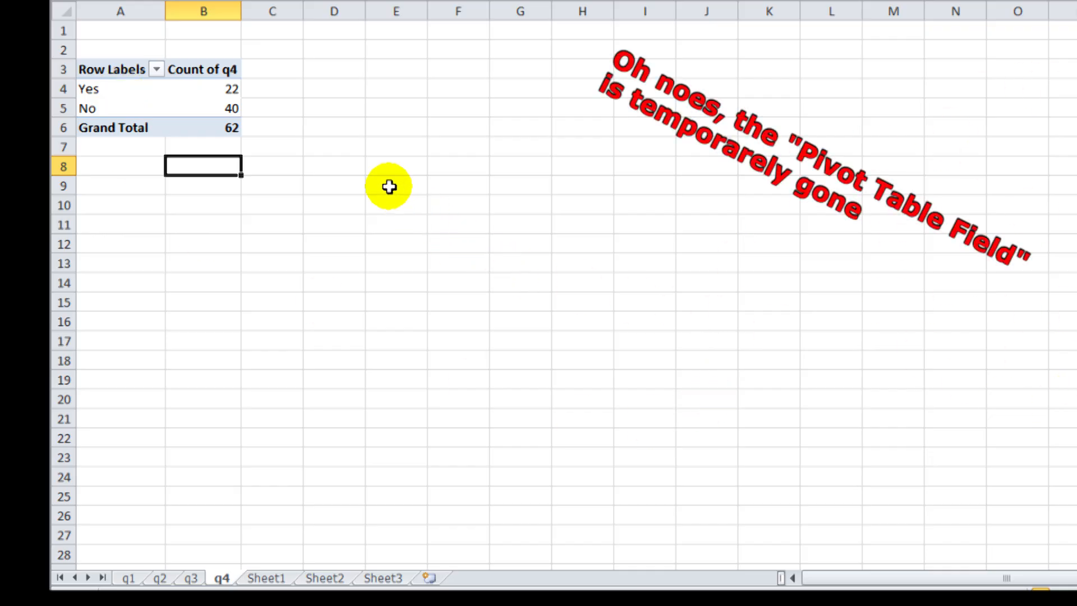
Step: Insert a 2-D clustered column chart of the q4 counts and place it below and beside the pivot table
{"action": "left_click", "coordinate": [217, 108]}
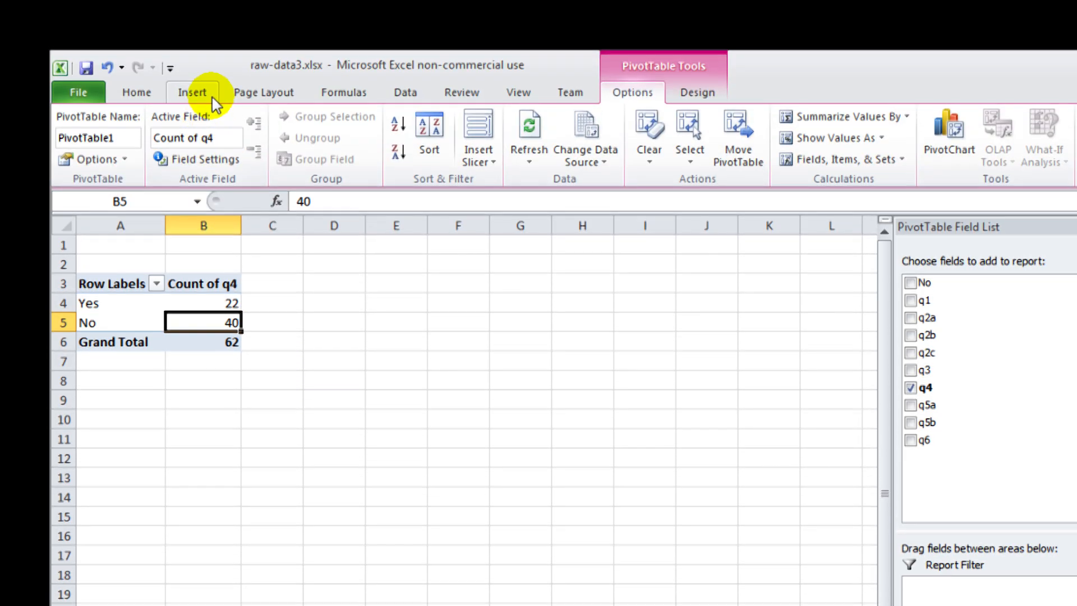
{"action": "left_click", "coordinate": [213, 99]}
{"action": "left_click", "coordinate": [424, 129]}
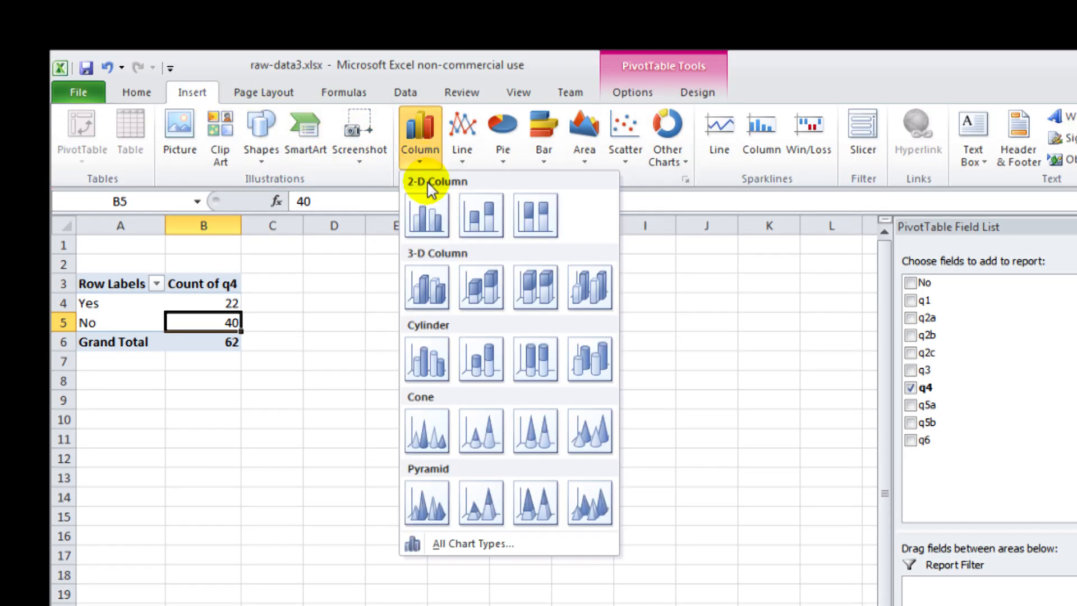
{"action": "left_click", "coordinate": [426, 214]}
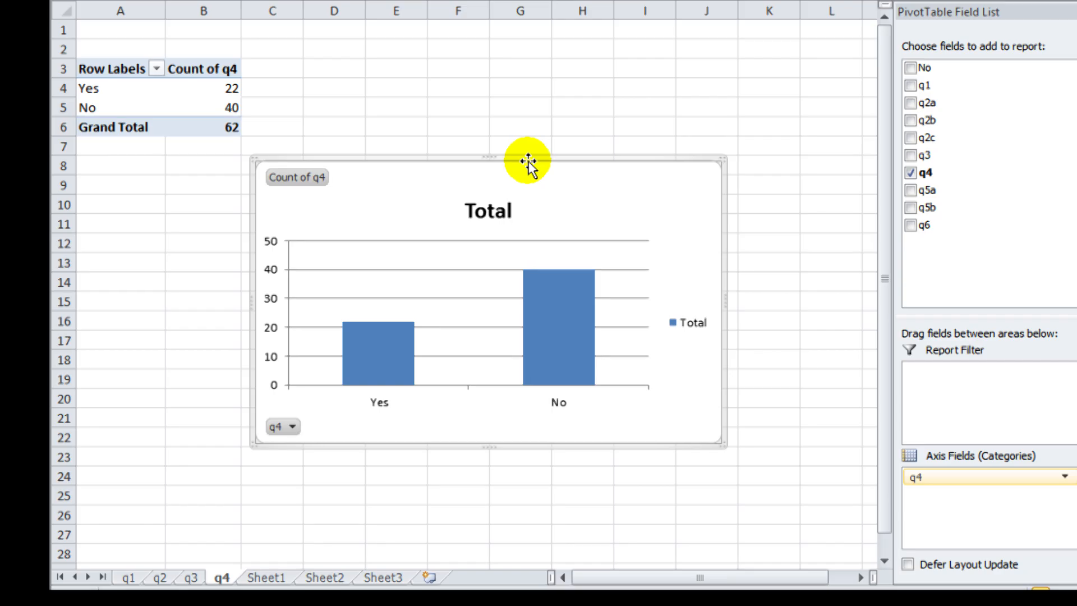
{"action": "left_click_drag", "start_coordinate": [528, 162], "coordinate": [621, 196]}
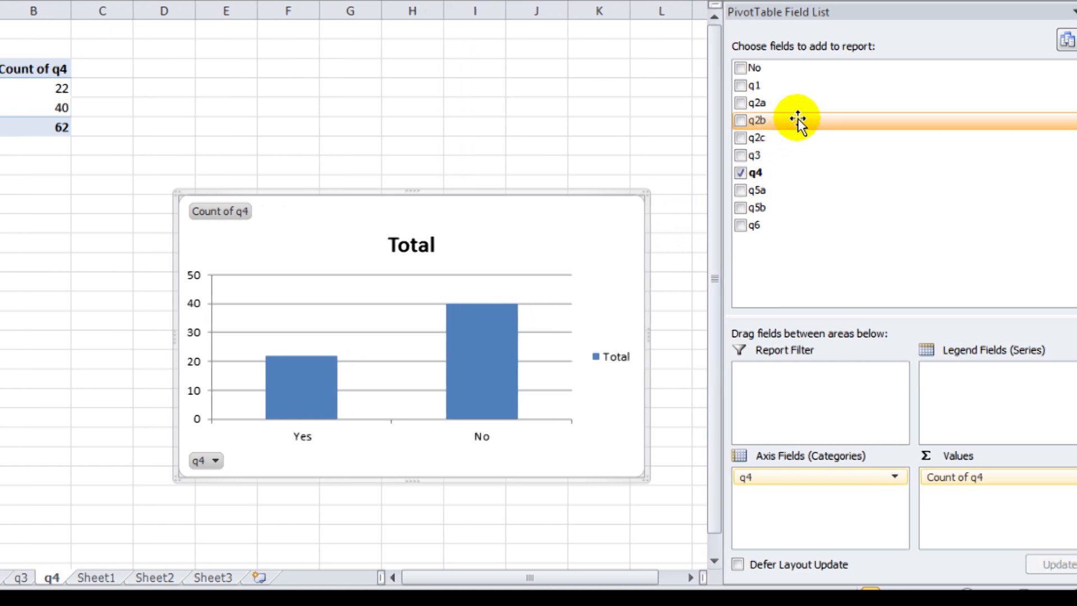
Step: Add q1 as the chart's legend field and widen the pivot table's columns A through E
{"action": "left_click_drag", "start_coordinate": [798, 90], "coordinate": [968, 387]}
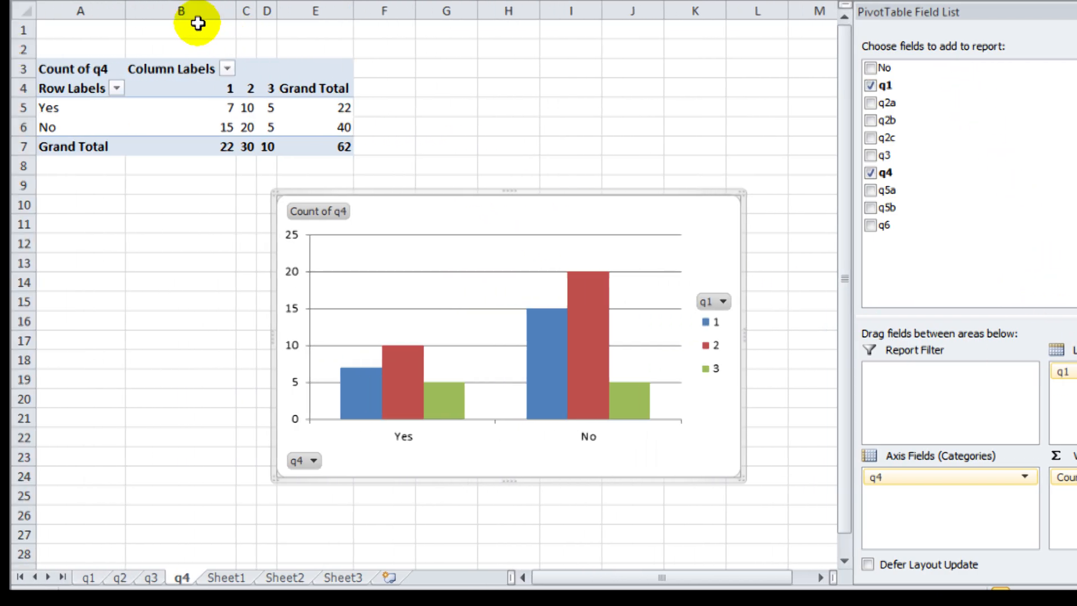
{"action": "left_click_drag", "start_coordinate": [99, 10], "coordinate": [288, 11]}
Step: Relabel the pivot table's column labels 1, 2 and 3 as "Up to 21", "22-25" and "26 or older"
{"action": "left_click", "coordinate": [236, 82]}
{"action": "type", "text": "Up"}
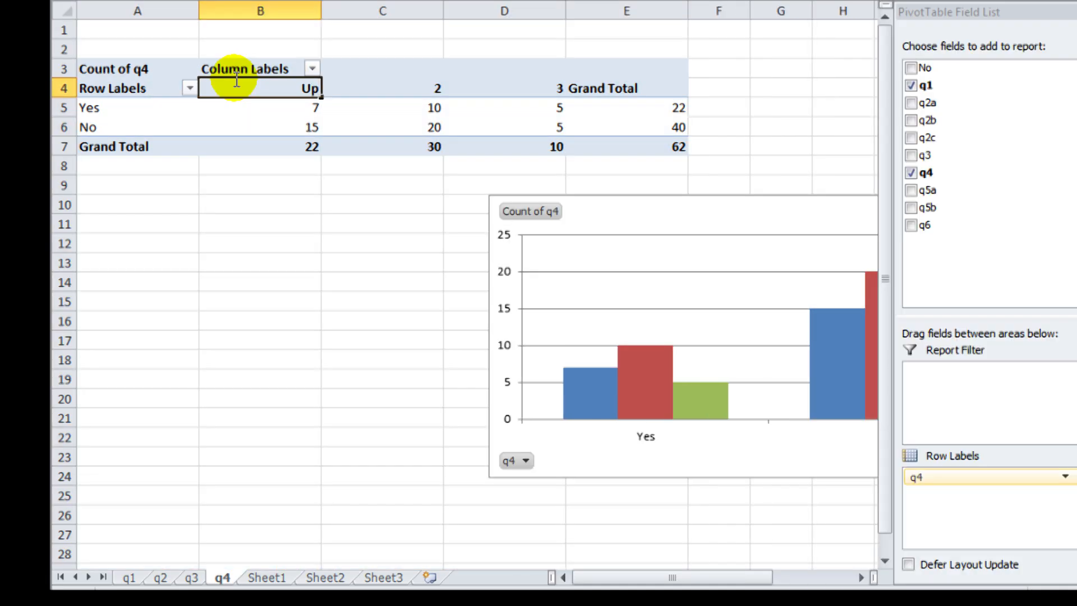
{"action": "type", "text": " to 21"}
{"action": "key", "text": "Tab"}
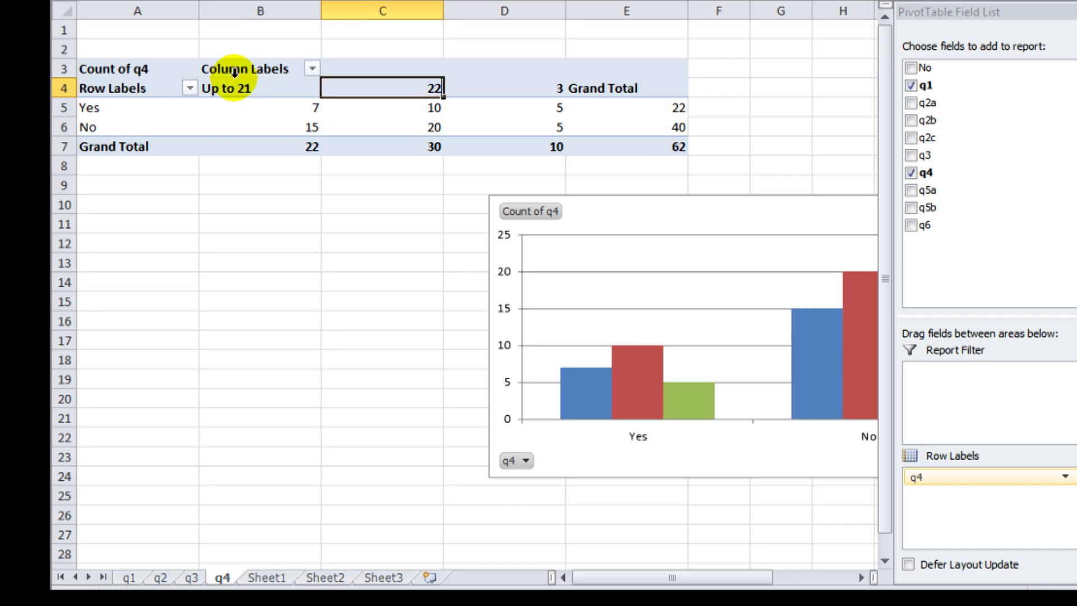
{"action": "key", "text": "Tab"}
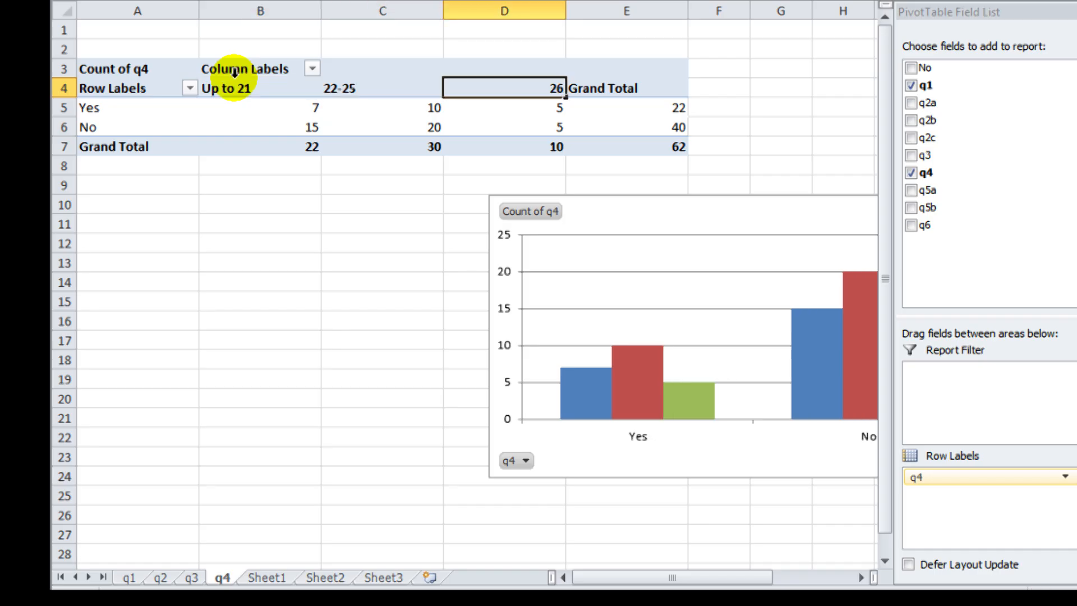
{"action": "key", "text": "Return"}
{"action": "key", "text": "Down"}
{"action": "key", "text": "Down"}
{"action": "key", "text": "Right"}
Step: Swap the chart's fields so q1 is the axis field and q4 the legend field, and reposition the chart below the pivot table
{"action": "left_click", "coordinate": [697, 208]}
{"action": "left_click_drag", "start_coordinate": [746, 196], "coordinate": [455, 212]}
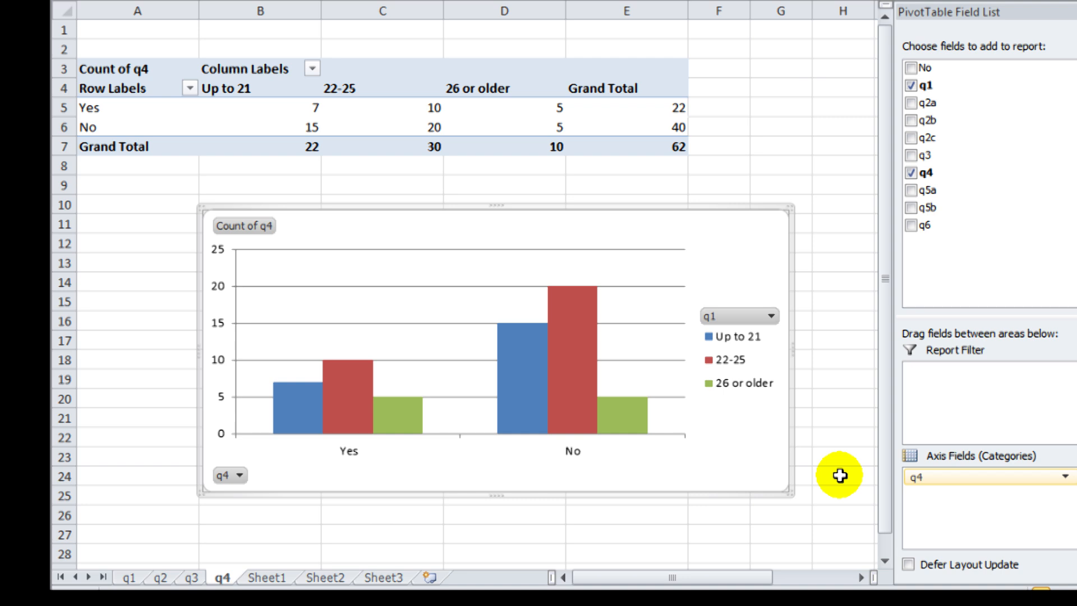
{"action": "mouse_move", "coordinate": [944, 373]}
{"action": "left_mouse_down"}
{"action": "mouse_move", "coordinate": [890, 428]}
{"action": "mouse_move", "coordinate": [764, 500]}
{"action": "mouse_move", "coordinate": [769, 479]}
{"action": "mouse_move", "coordinate": [884, 422]}
{"action": "mouse_move", "coordinate": [928, 378]}
{"action": "left_mouse_up"}
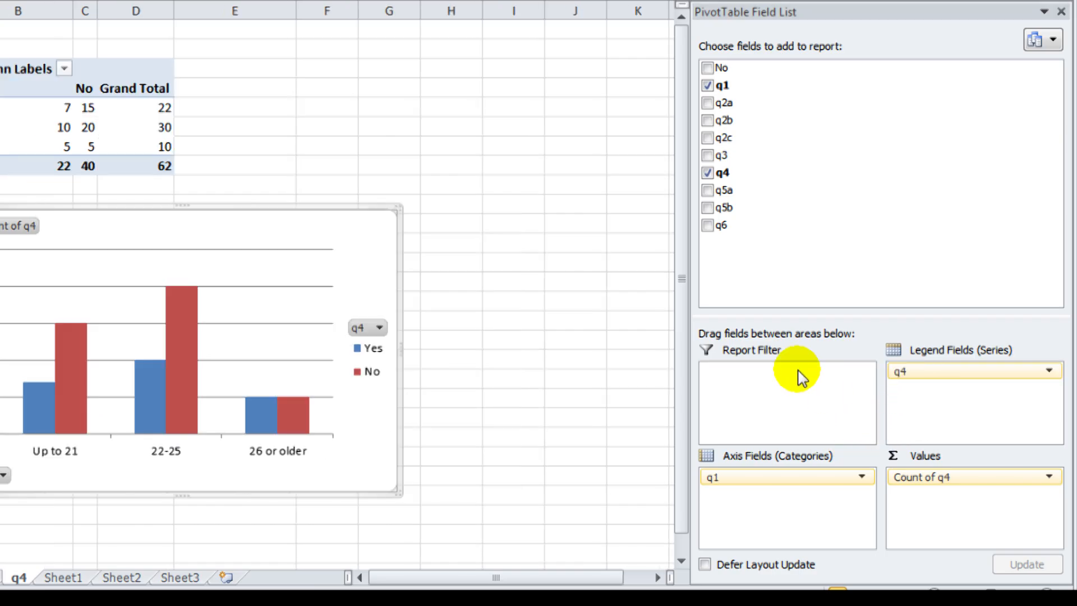
{"action": "left_click_drag", "start_coordinate": [344, 209], "coordinate": [530, 227]}
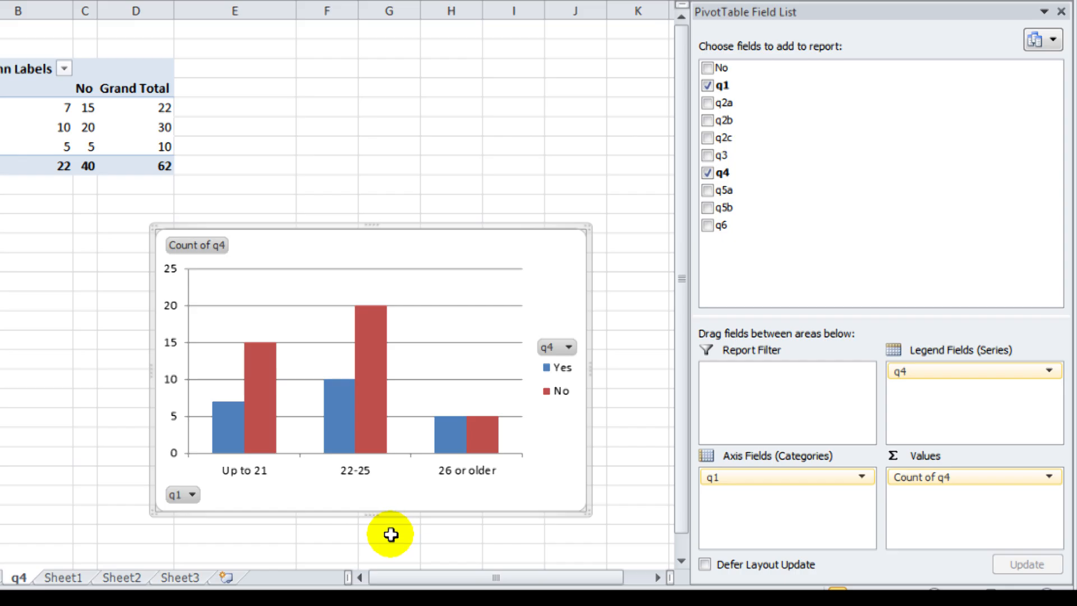
Step: Hide all field buttons on the q4 chart
{"action": "right_click", "coordinate": [219, 248]}
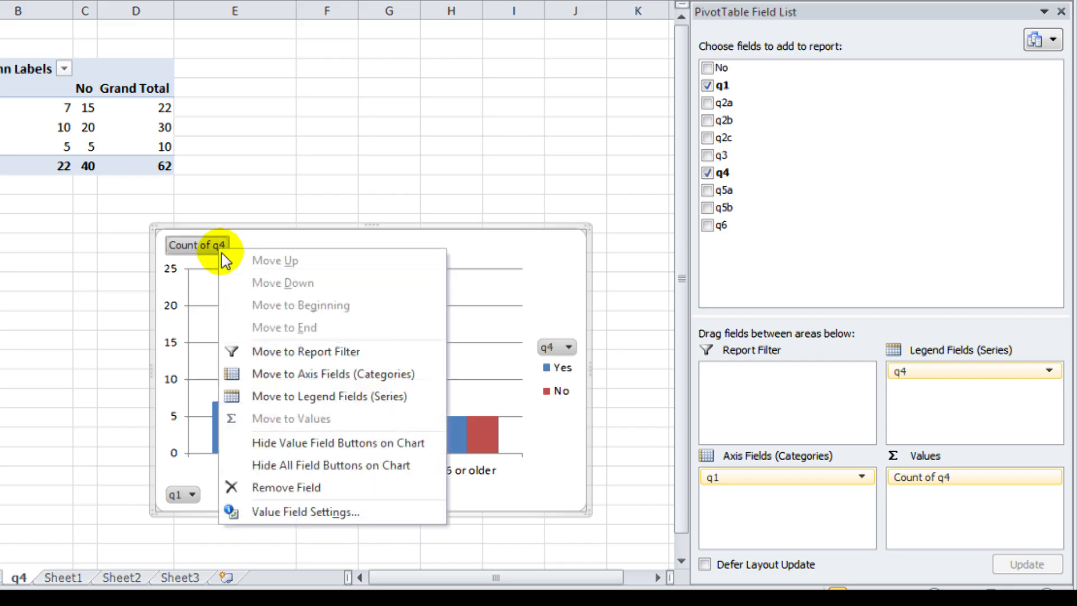
{"action": "left_click", "coordinate": [355, 464]}
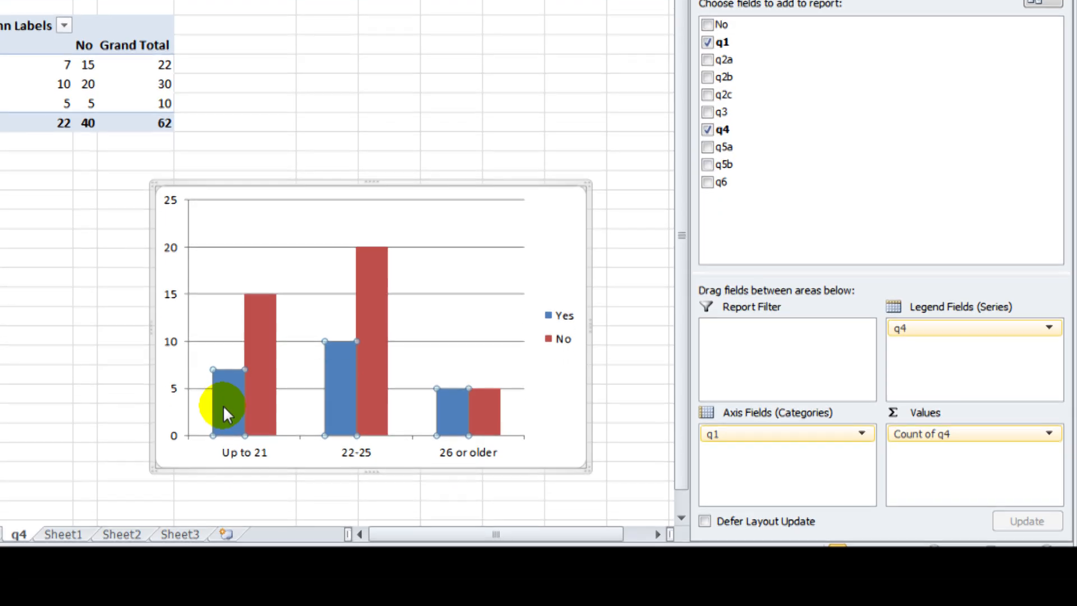
Step: Give the chart's Yes series a dense dotted pattern fill with a black foreground color
{"action": "right_click", "coordinate": [223, 449]}
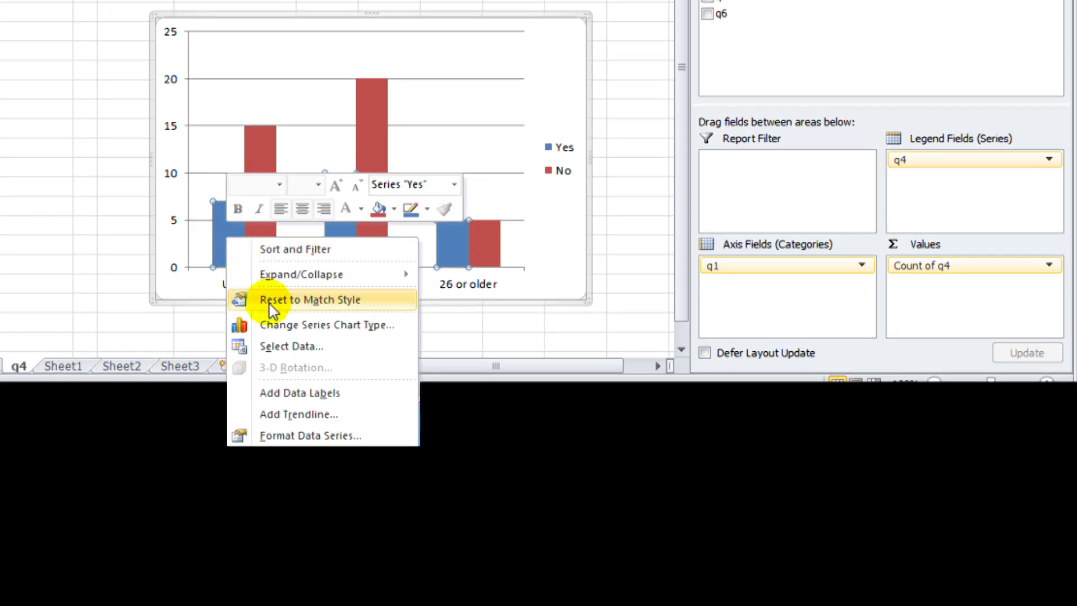
{"action": "left_click", "coordinate": [310, 435]}
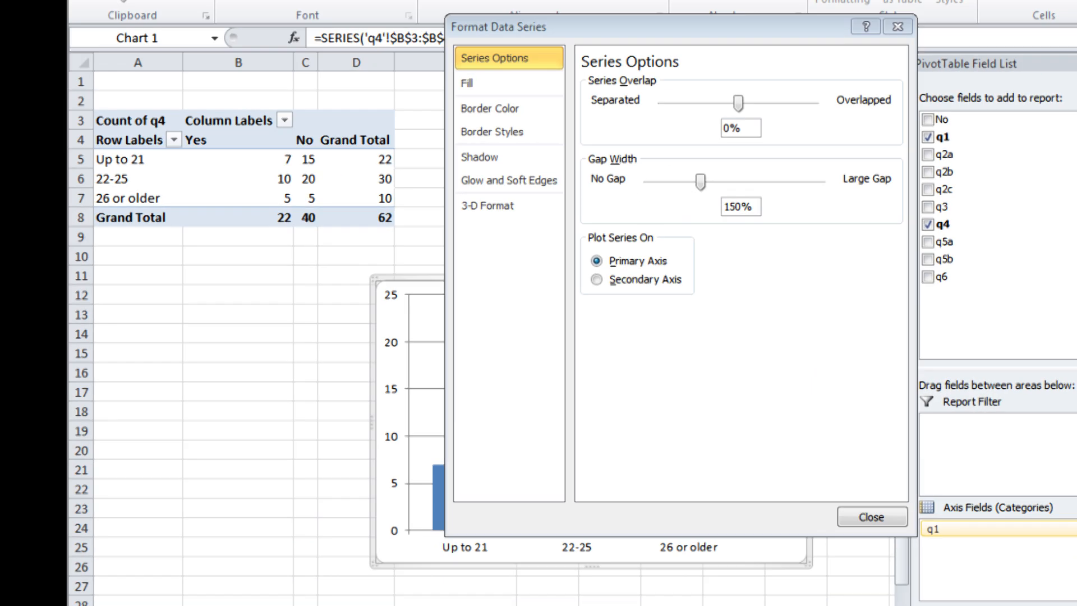
{"action": "left_click", "coordinate": [508, 84]}
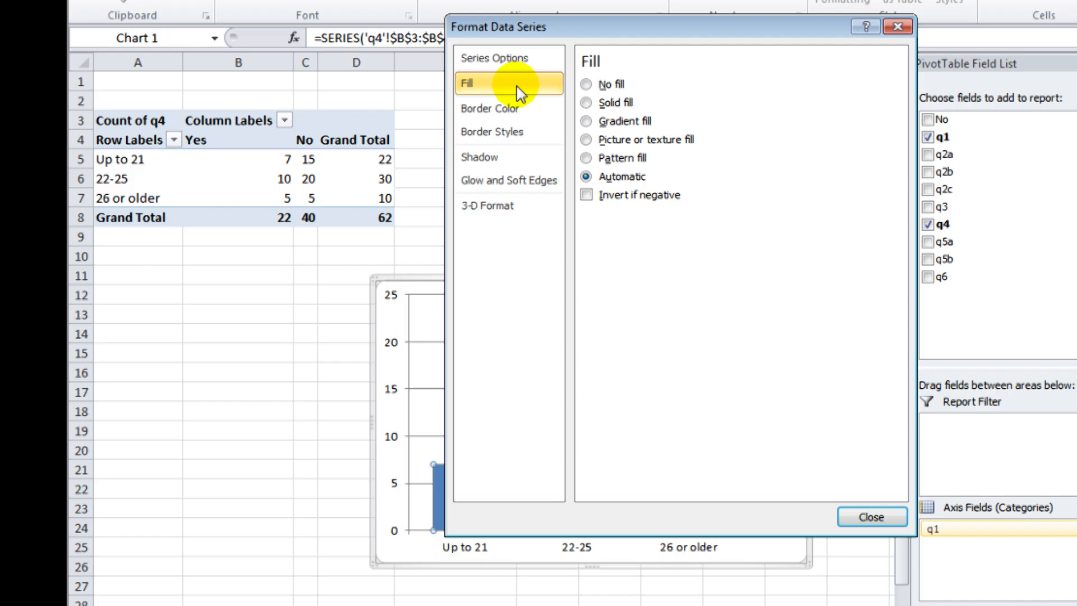
{"action": "left_click", "coordinate": [627, 162]}
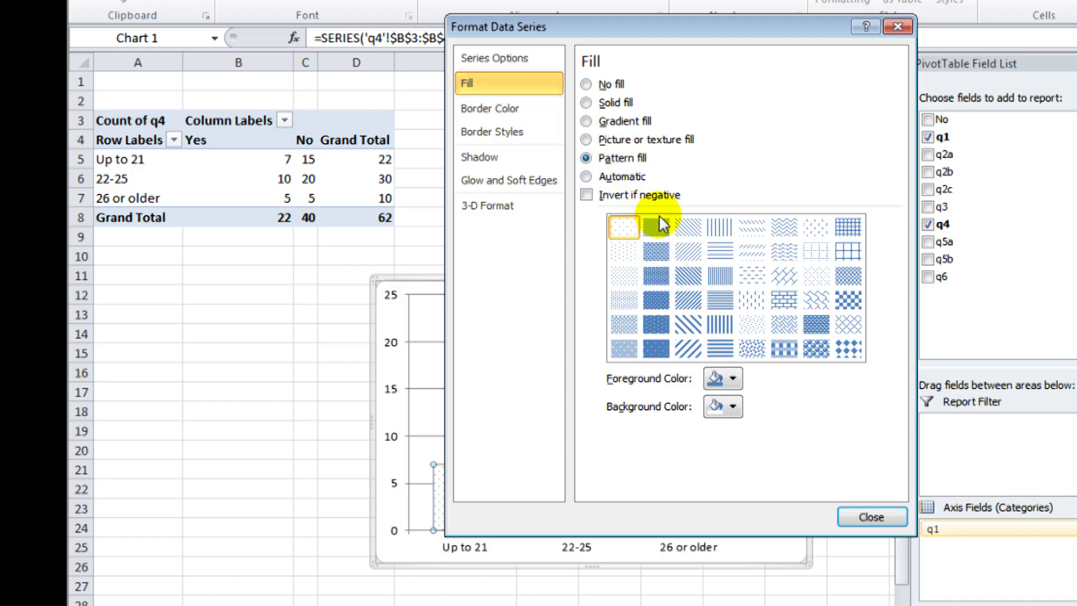
{"action": "left_click", "coordinate": [656, 227]}
{"action": "left_click", "coordinate": [732, 378]}
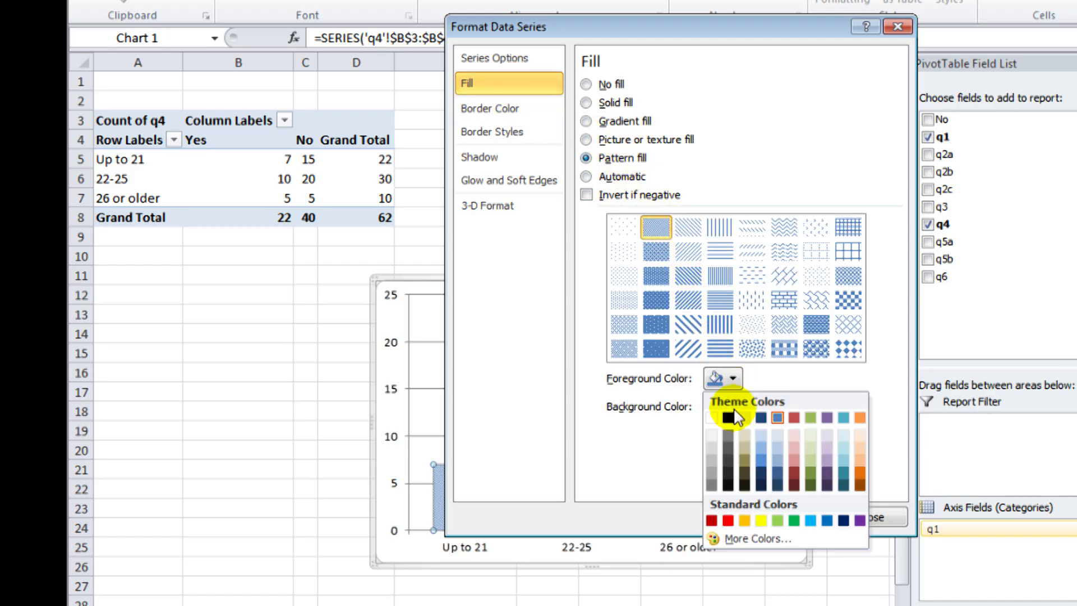
{"action": "left_click", "coordinate": [728, 418]}
{"action": "left_click", "coordinate": [723, 406]}
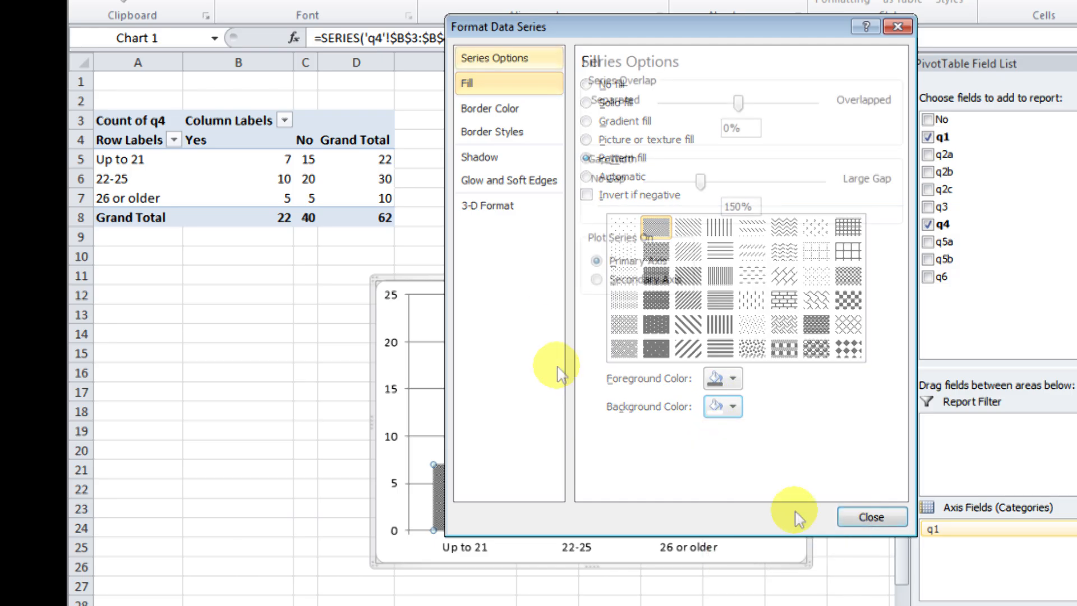
Step: Give the Yes series a solid black border line
{"action": "left_click", "coordinate": [524, 110]}
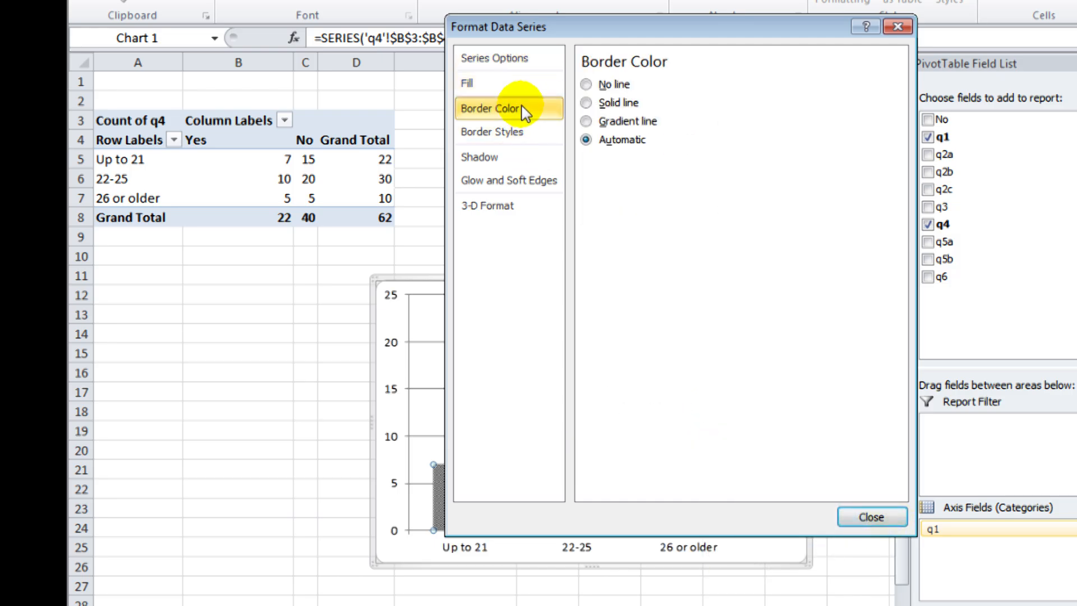
{"action": "left_click", "coordinate": [613, 106]}
{"action": "left_click", "coordinate": [660, 162]}
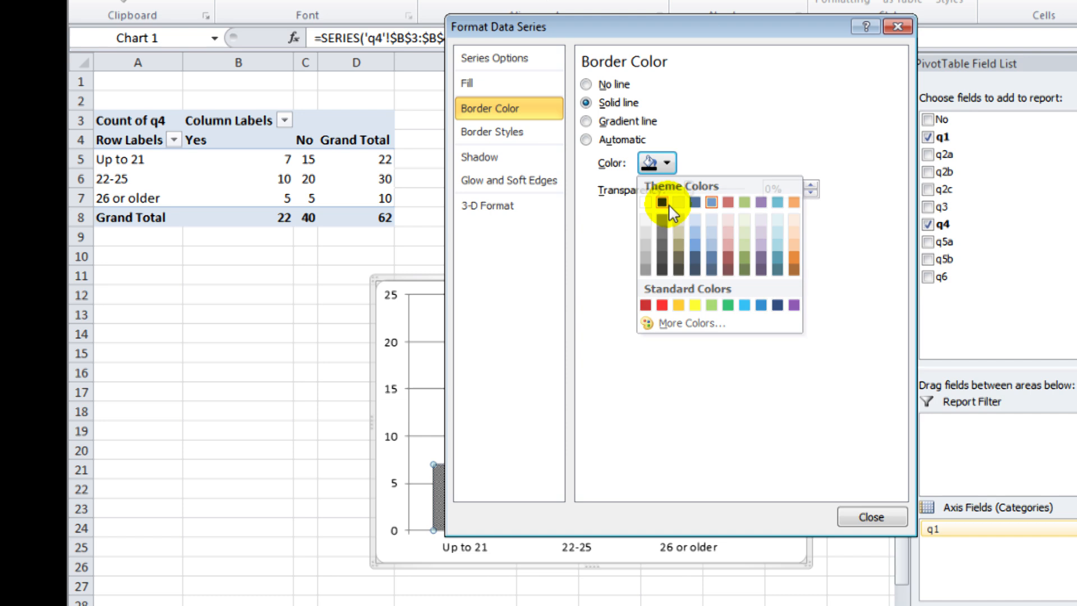
{"action": "left_click", "coordinate": [660, 203]}
{"action": "left_click", "coordinate": [867, 517]}
Step: Format the chart's No series with a thin downward-diagonal black pattern fill and a solid black border
{"action": "left_click", "coordinate": [481, 443]}
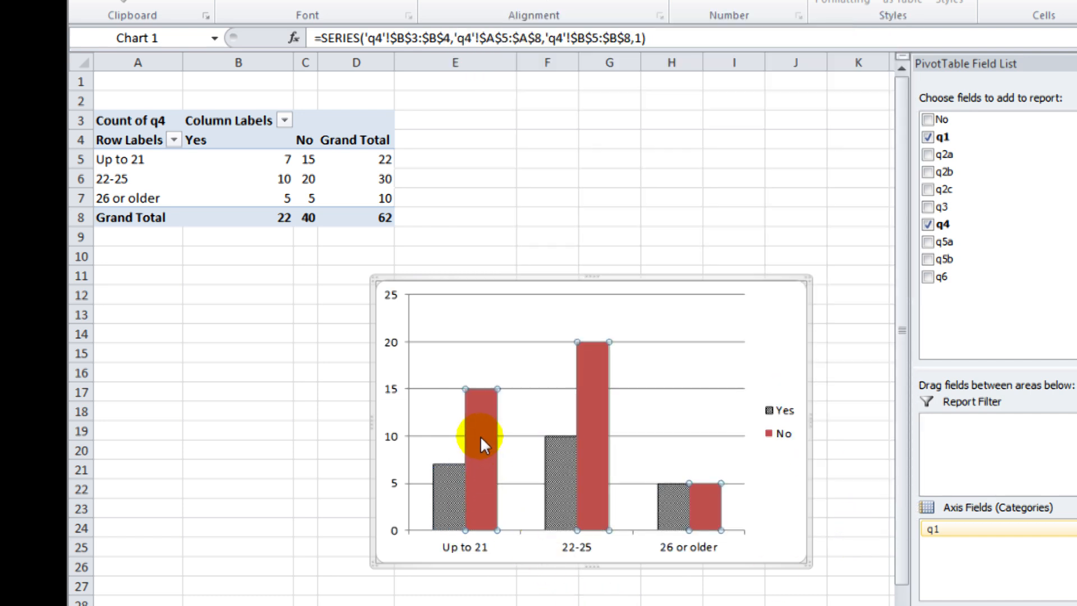
{"action": "right_click", "coordinate": [483, 445]}
{"action": "left_click", "coordinate": [532, 591]}
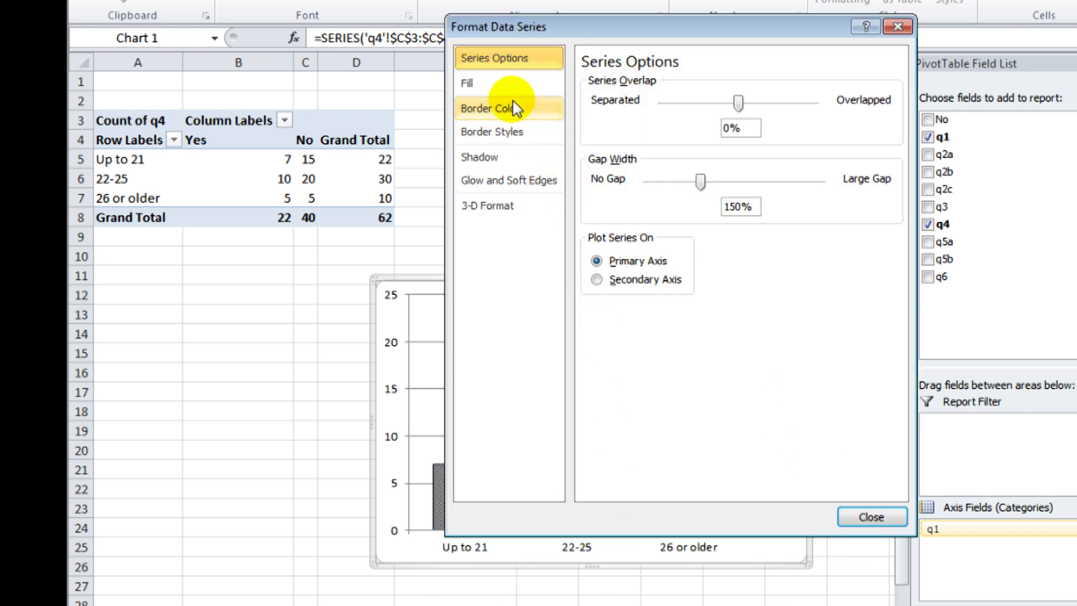
{"action": "left_click", "coordinate": [504, 85]}
{"action": "left_click", "coordinate": [622, 160]}
{"action": "left_click", "coordinate": [683, 224]}
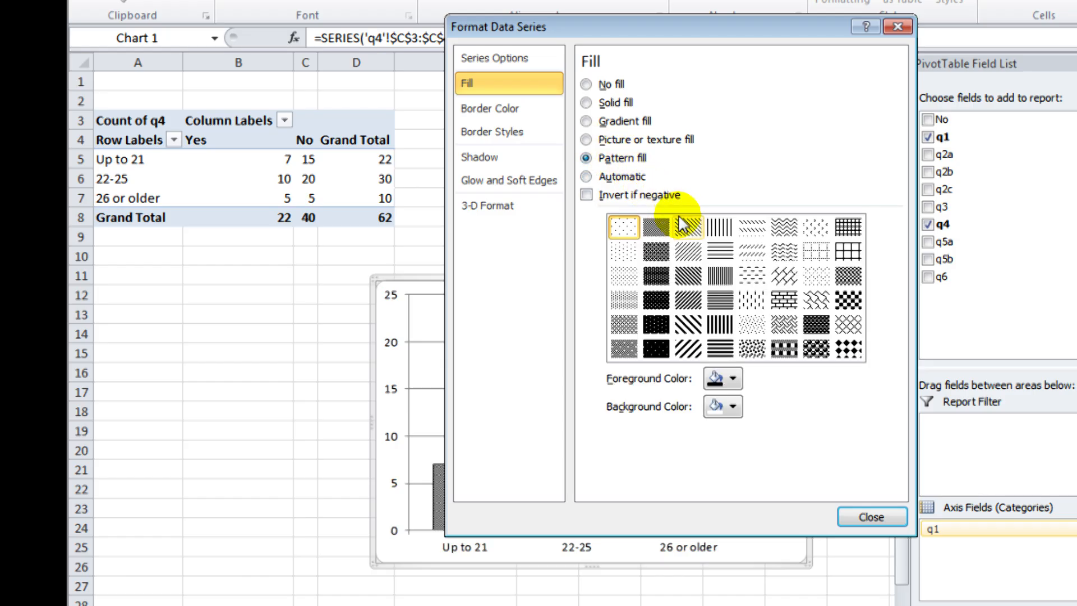
{"action": "left_click", "coordinate": [504, 108]}
{"action": "left_click", "coordinate": [586, 103]}
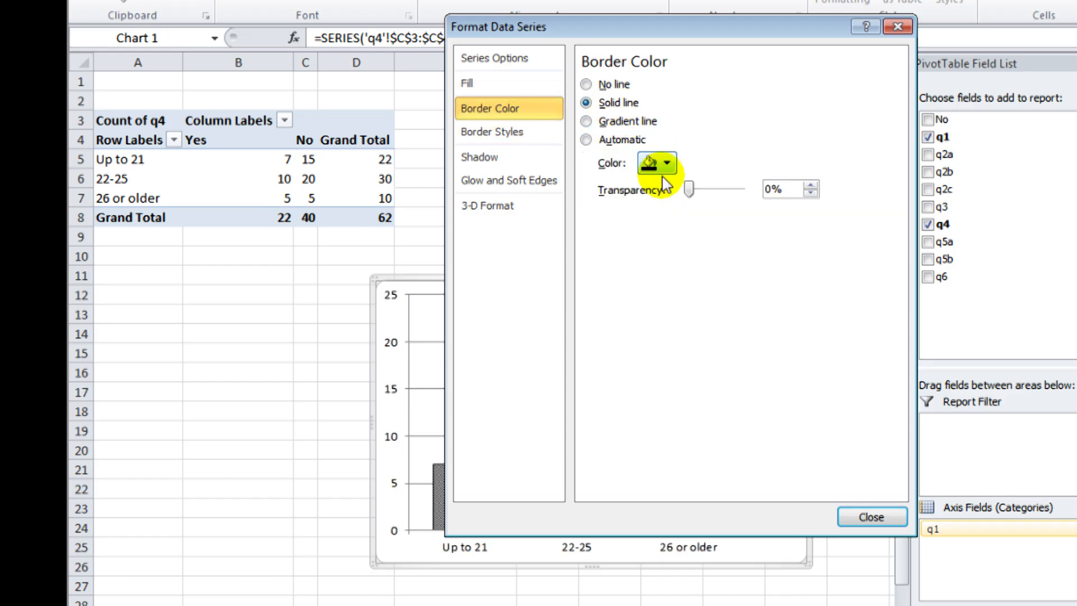
{"action": "left_click", "coordinate": [870, 516]}
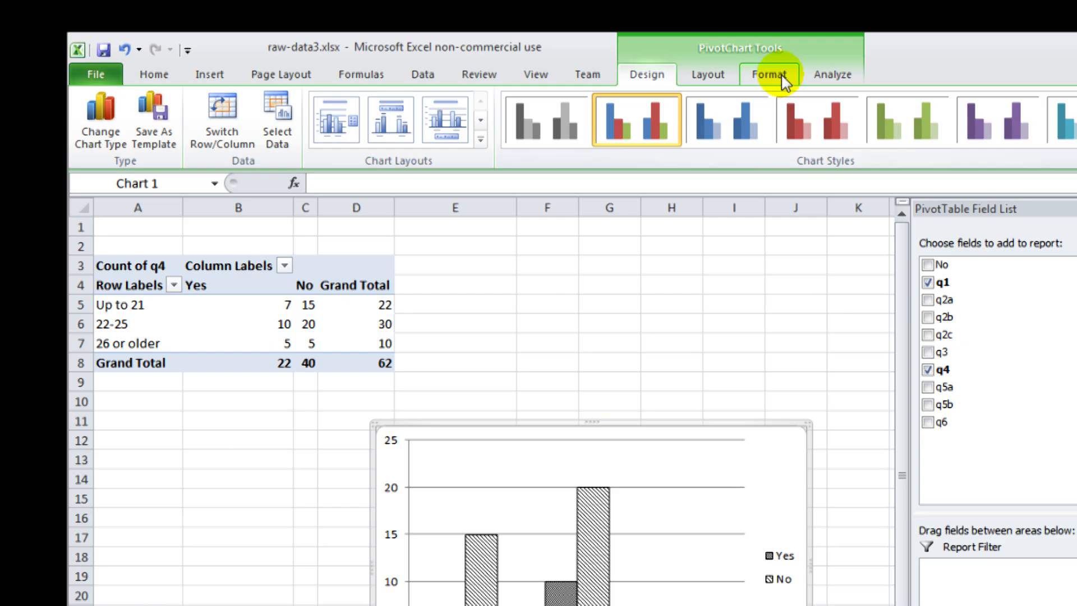
Step: Remove the outline around the chart area
{"action": "left_click", "coordinate": [769, 72]}
{"action": "left_click", "coordinate": [679, 122]}
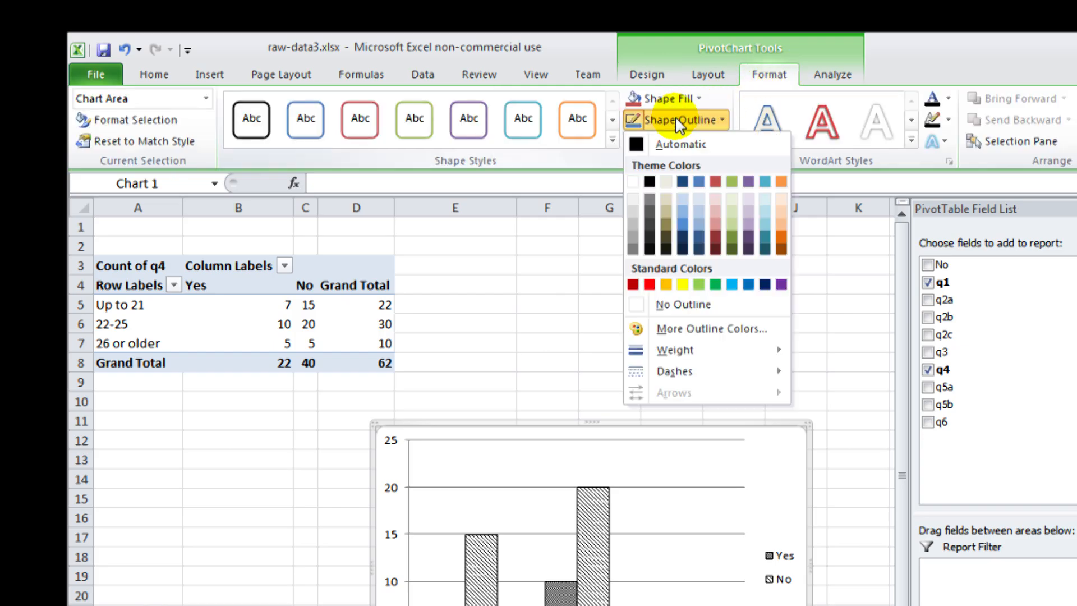
{"action": "left_click", "coordinate": [677, 306]}
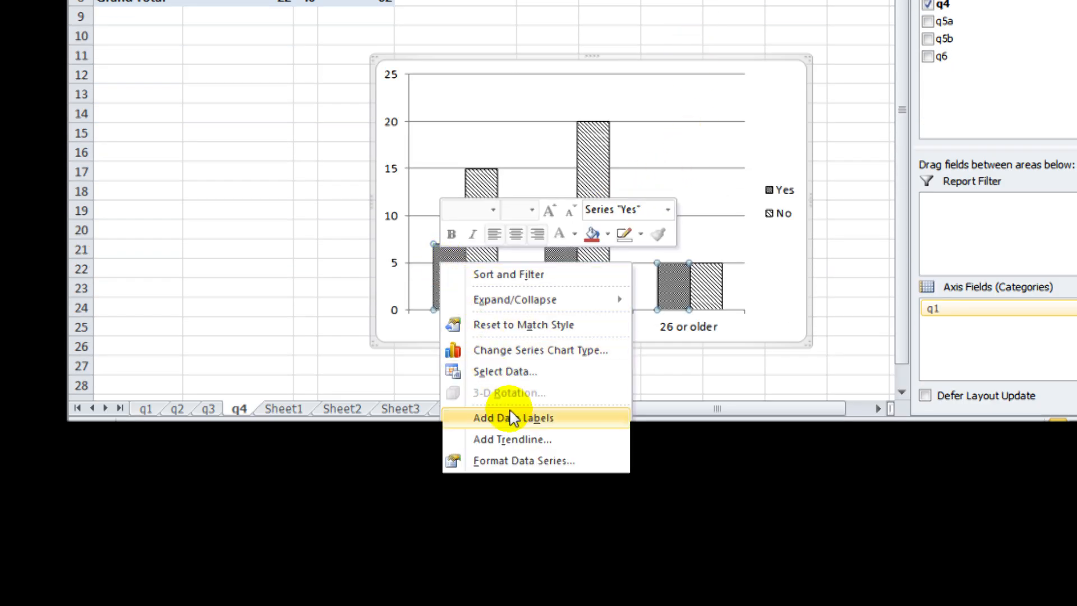
Step: Add data labels to the Yes and No series and delete the chart's horizontal gridlines
{"action": "left_click", "coordinate": [533, 418]}
{"action": "right_click", "coordinate": [492, 240]}
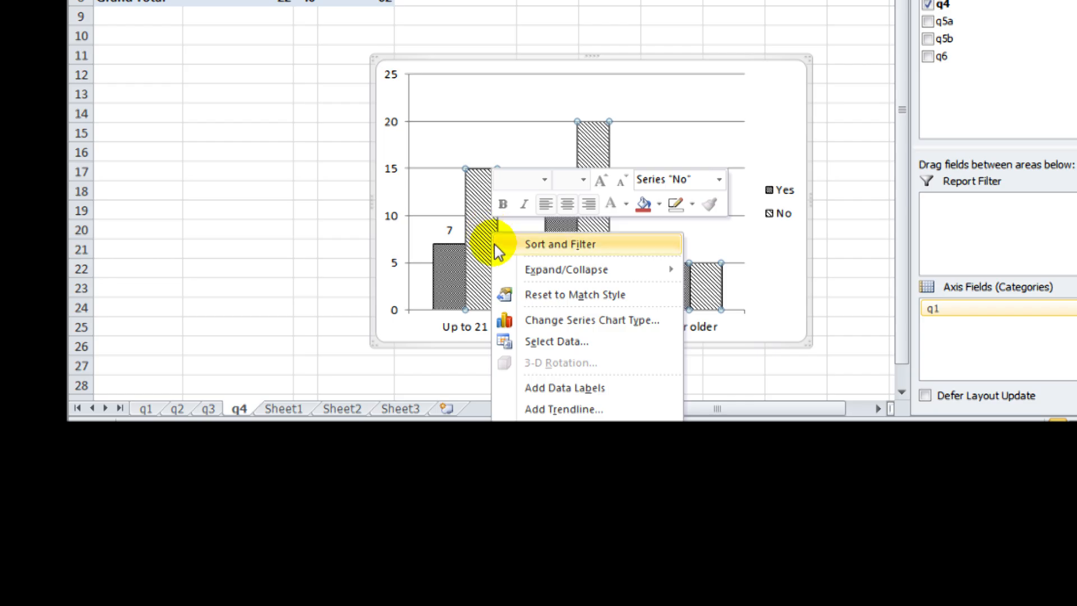
{"action": "left_click", "coordinate": [624, 395]}
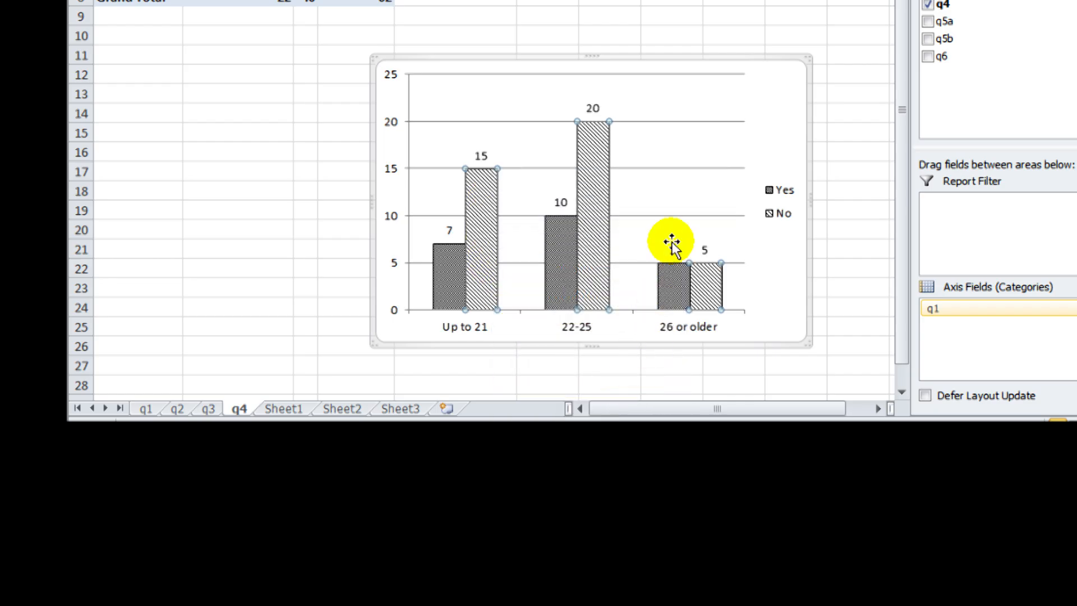
{"action": "right_click", "coordinate": [681, 168]}
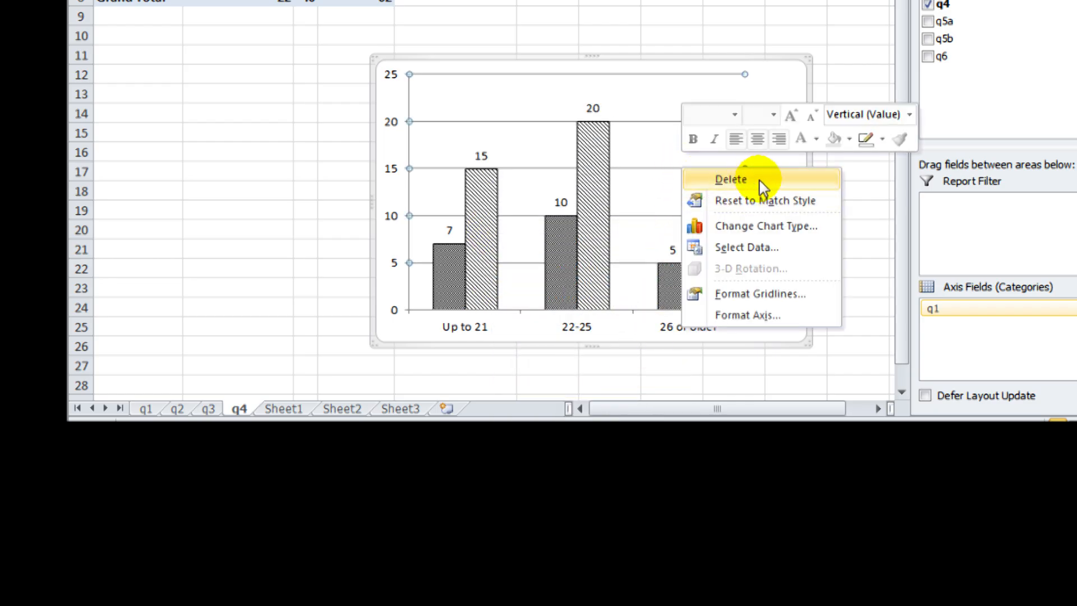
{"action": "left_click", "coordinate": [778, 184]}
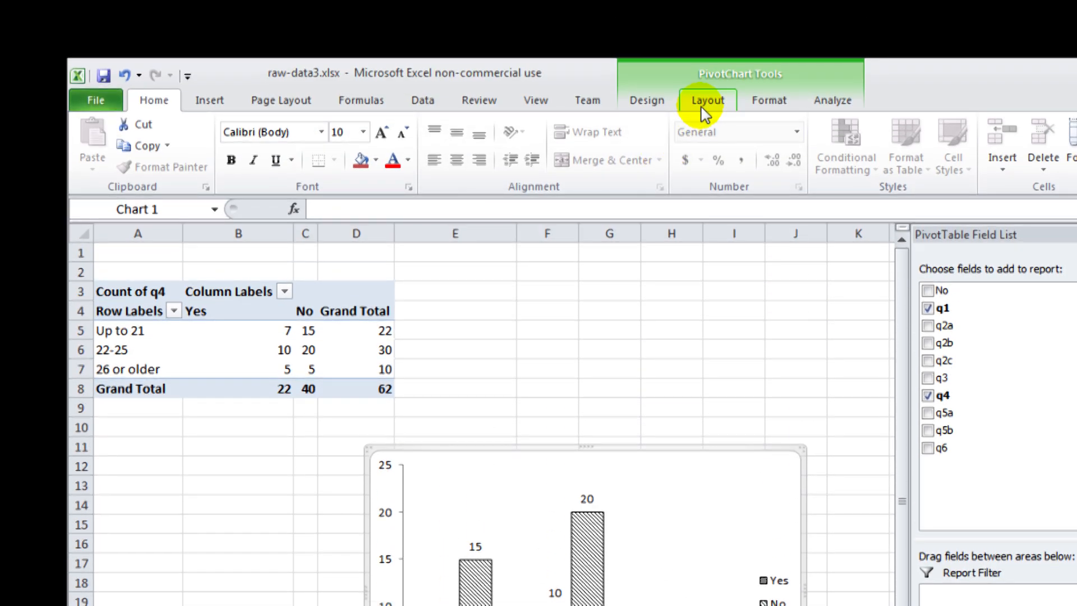
Step: Add a rotated vertical axis title to the chart reading "Frequency"
{"action": "left_click", "coordinate": [704, 106]}
{"action": "left_click", "coordinate": [414, 134]}
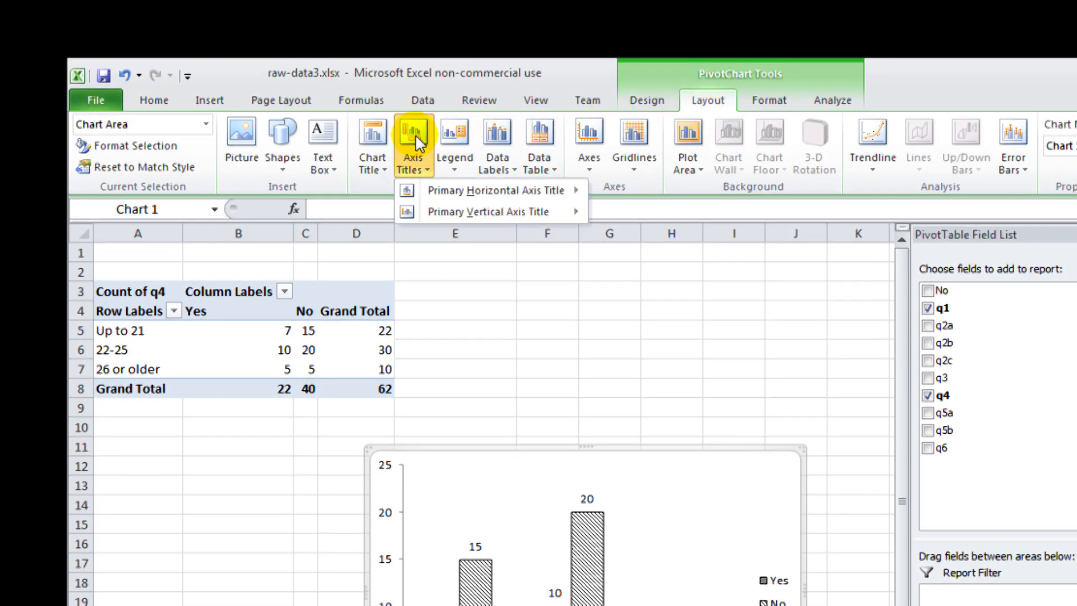
{"action": "mouse_move", "coordinate": [499, 213]}
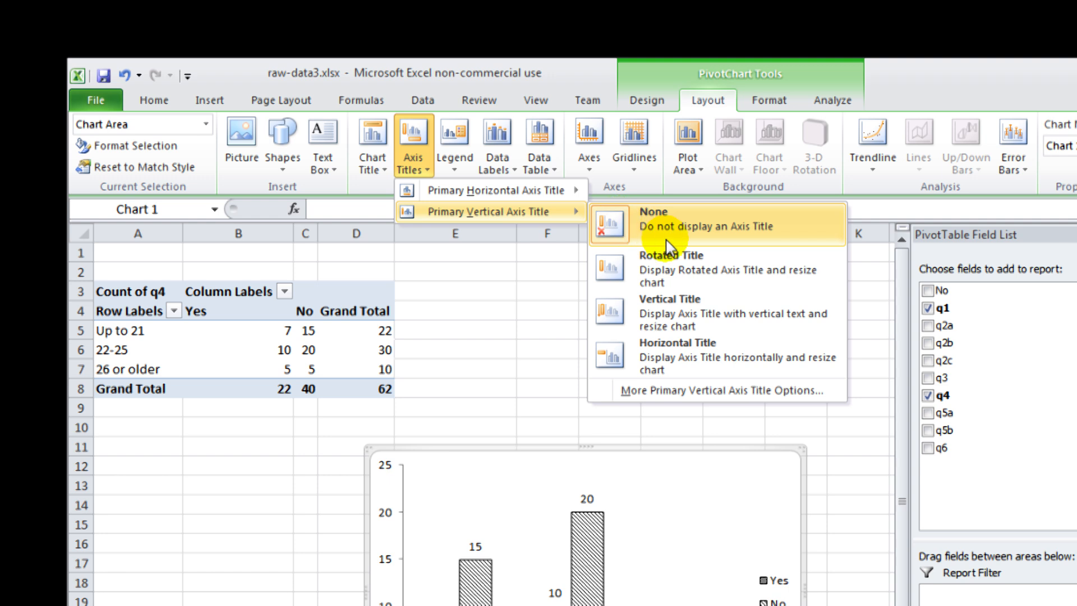
{"action": "left_click", "coordinate": [692, 267]}
{"action": "left_click", "coordinate": [363, 210]}
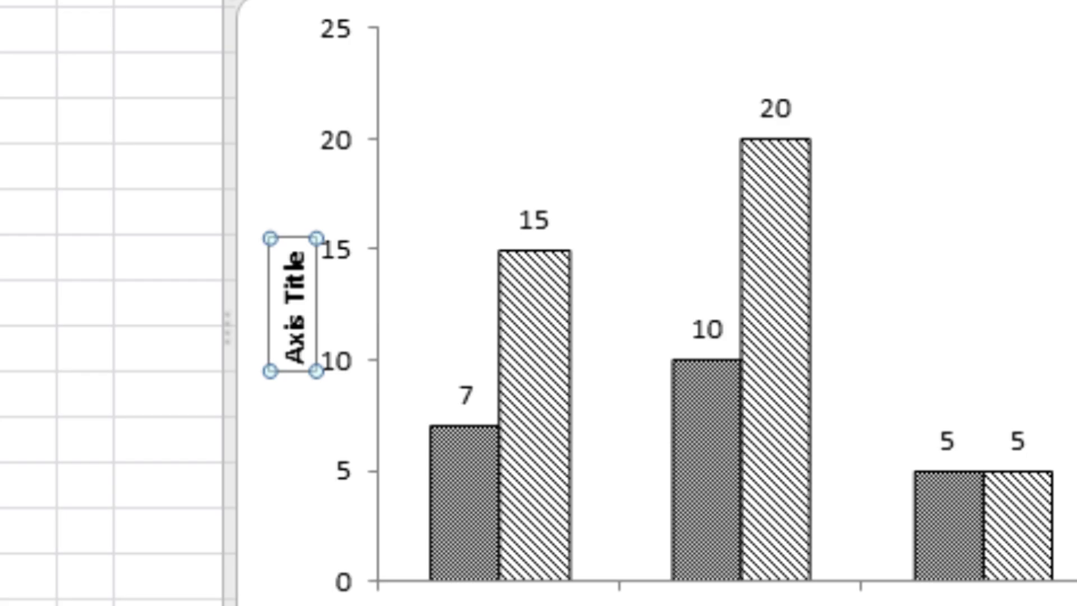
{"action": "key", "text": "Return"}
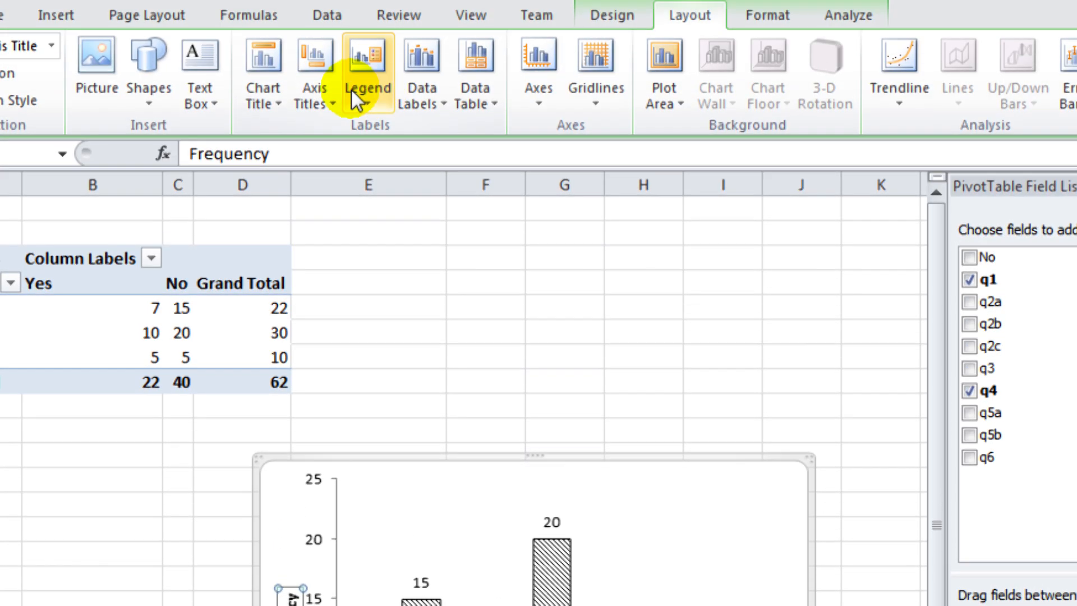
Step: Add a horizontal axis title below the chart's axis reading "Age groups"
{"action": "left_click", "coordinate": [312, 82]}
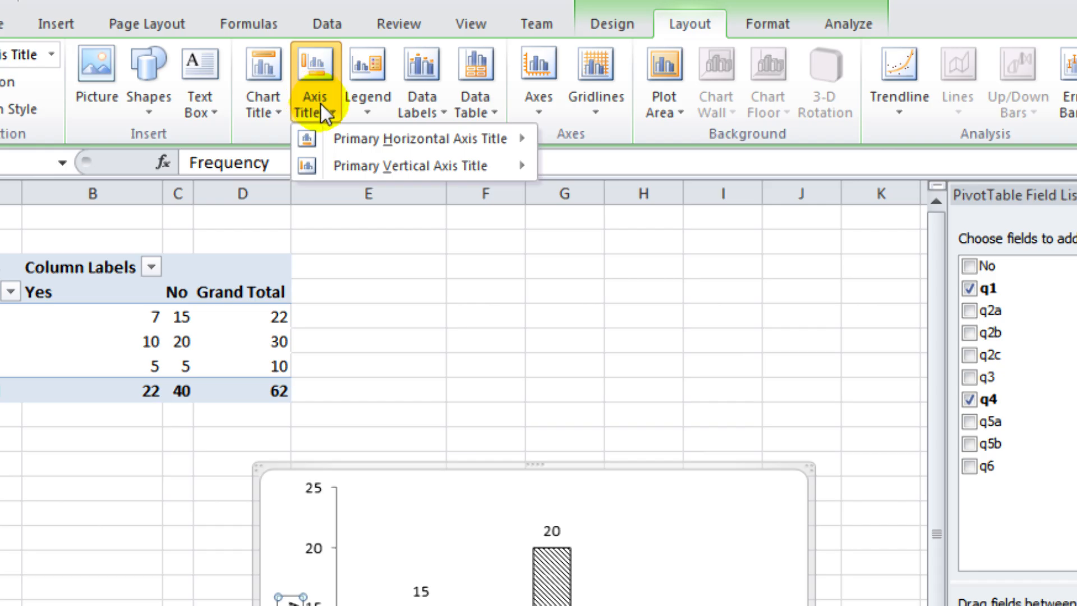
{"action": "mouse_move", "coordinate": [398, 142]}
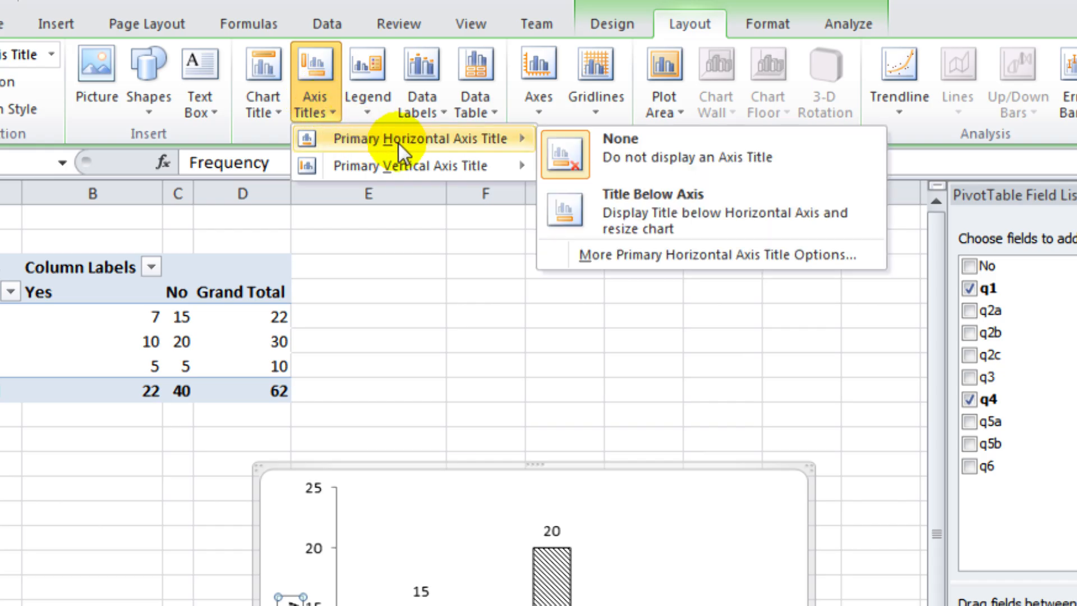
{"action": "left_click", "coordinate": [640, 213]}
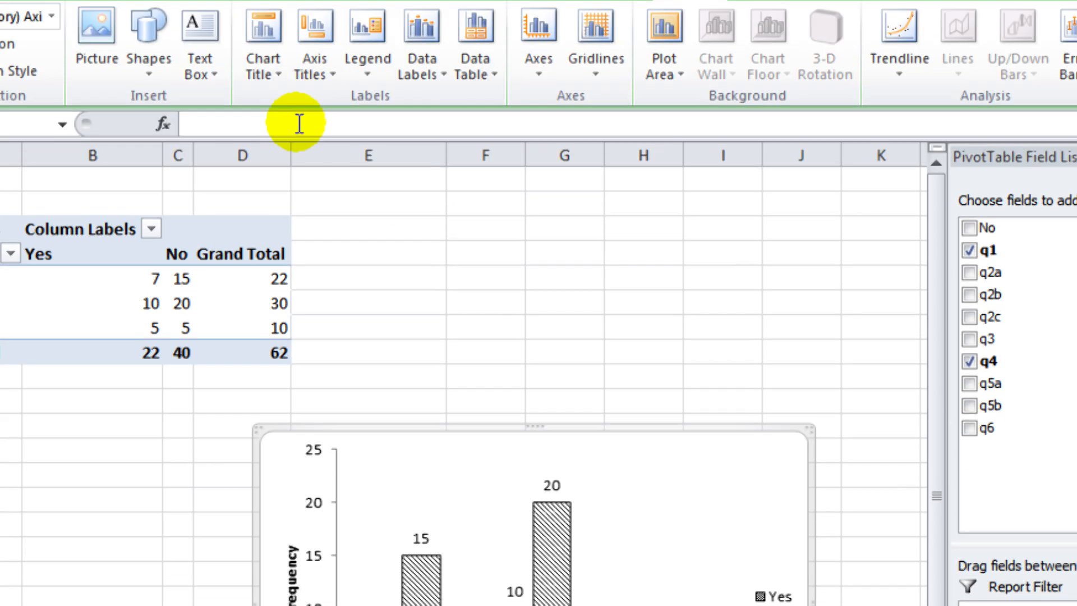
{"action": "left_click", "coordinate": [300, 124]}
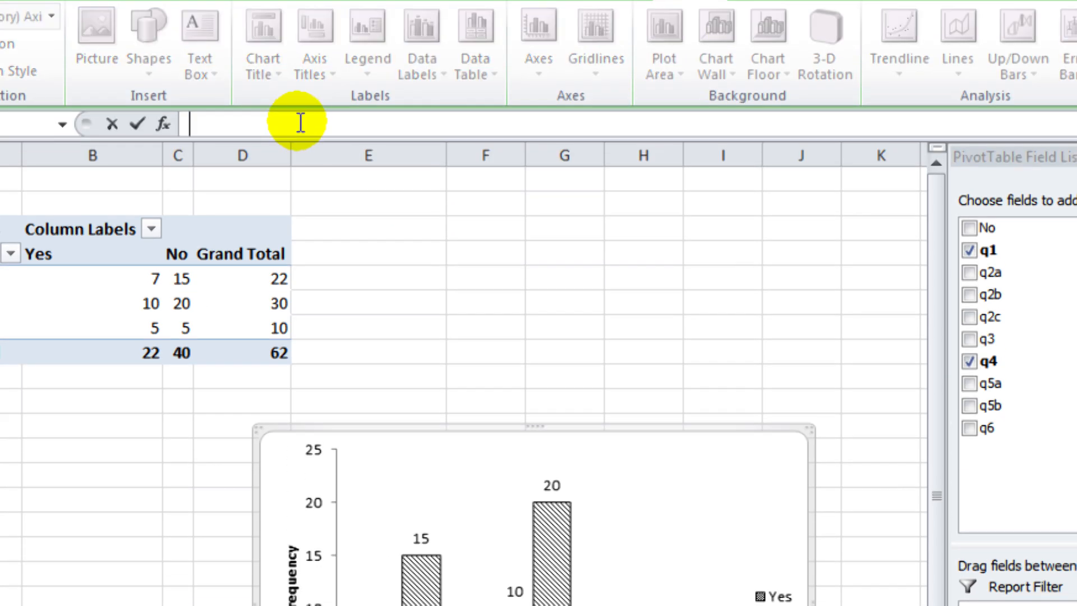
{"action": "type", "text": "Age groups"}
{"action": "key", "text": "Return"}
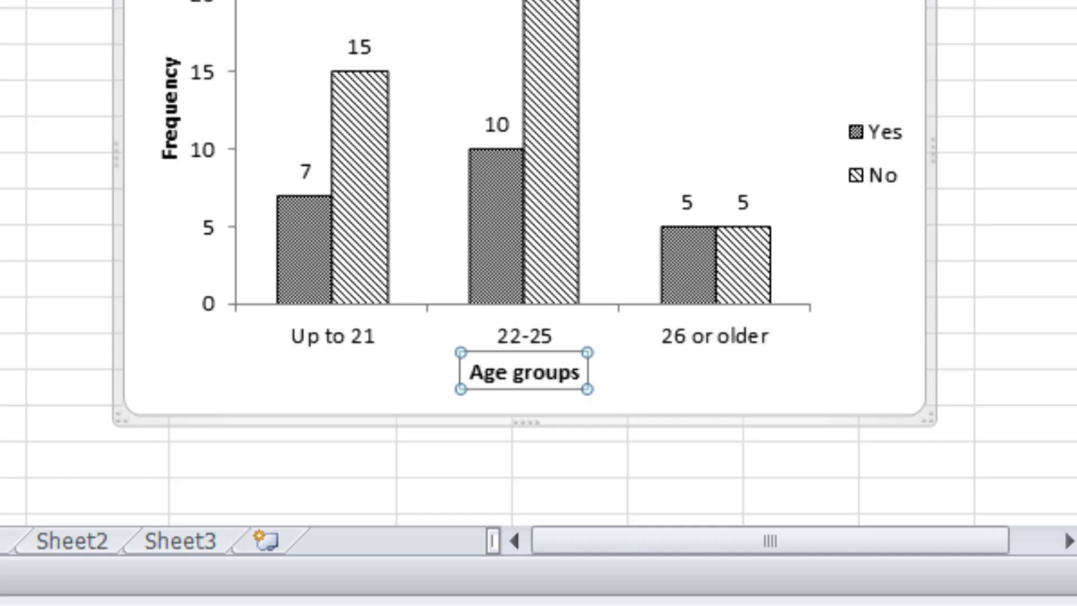
{"action": "key", "text": "Escape"}
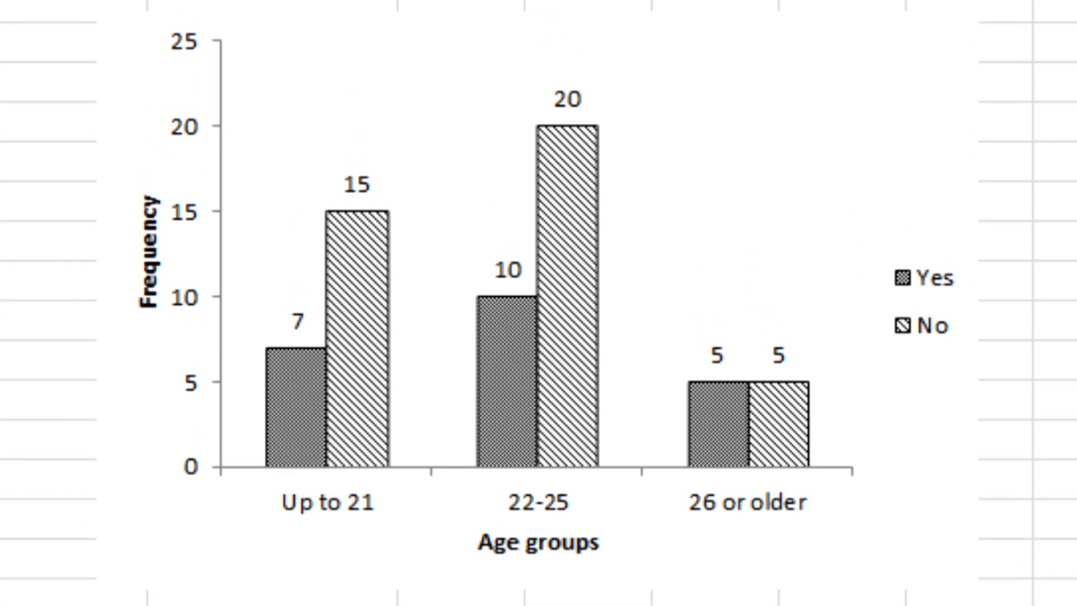
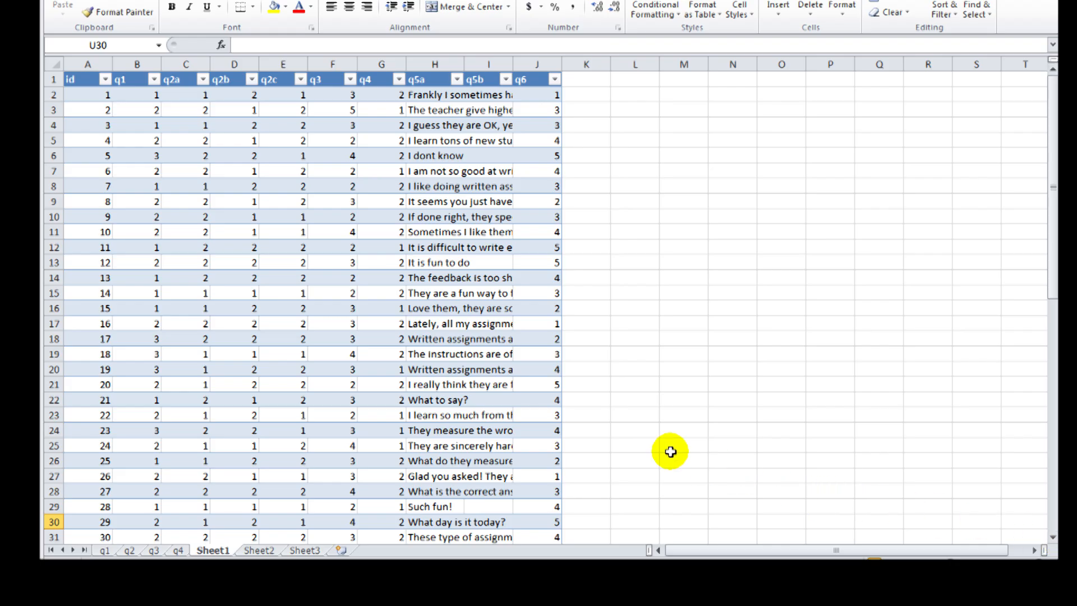
Step: Create a pivot table from the Sheet1 data table, Table1, on a new worksheet
{"action": "left_click", "coordinate": [286, 308]}
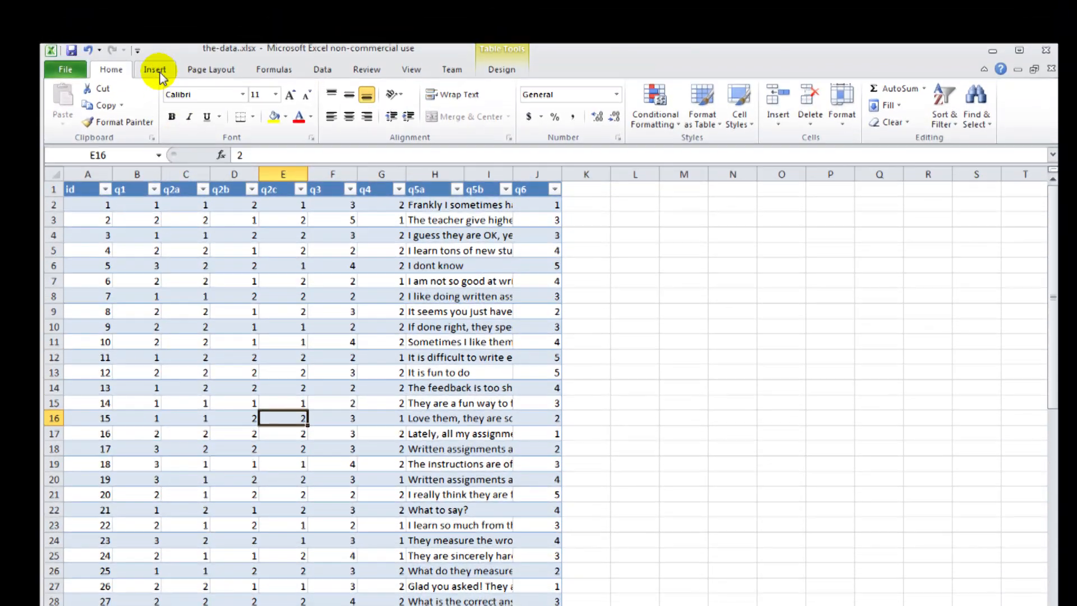
{"action": "left_click", "coordinate": [156, 69]}
{"action": "left_click", "coordinate": [60, 99]}
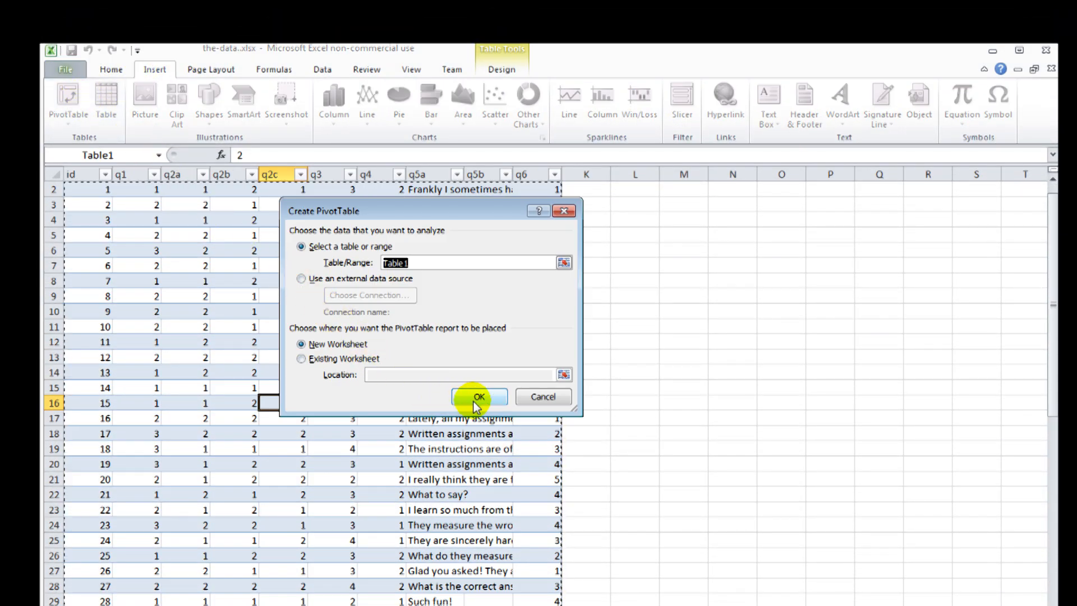
{"action": "left_click", "coordinate": [478, 398]}
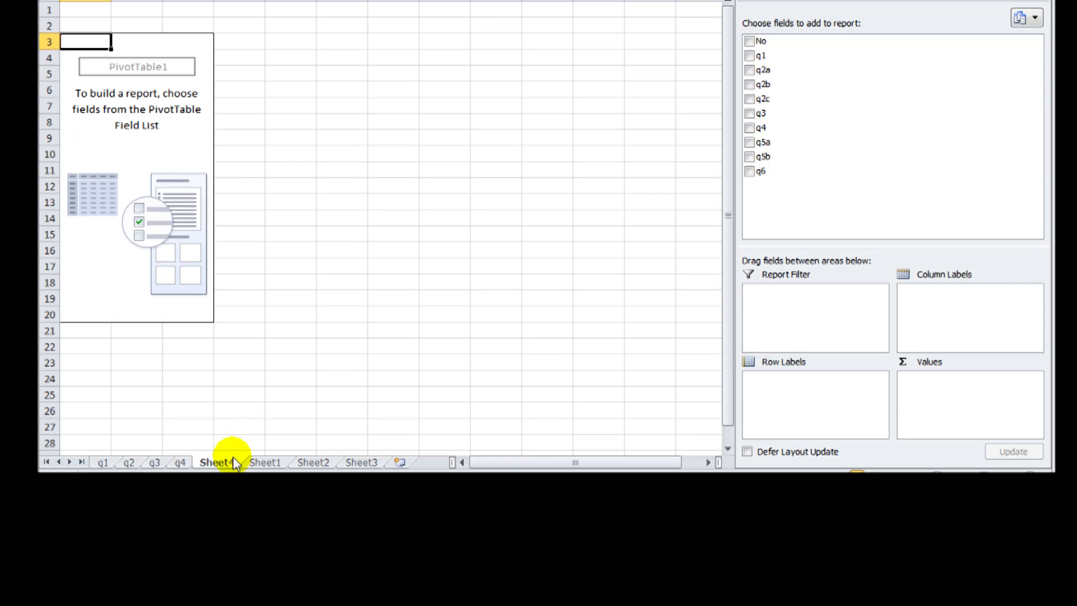
Step: Rename the new worksheet as q5 and place the q5a field in the pivot table's row labels
{"action": "type", "text": "q5"}
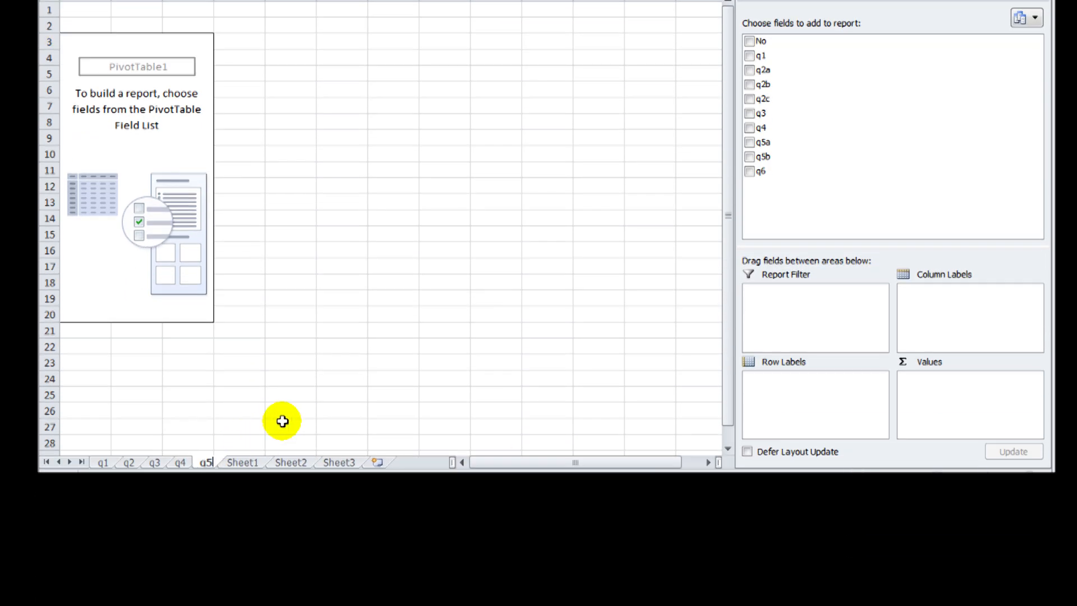
{"action": "key", "text": "Return"}
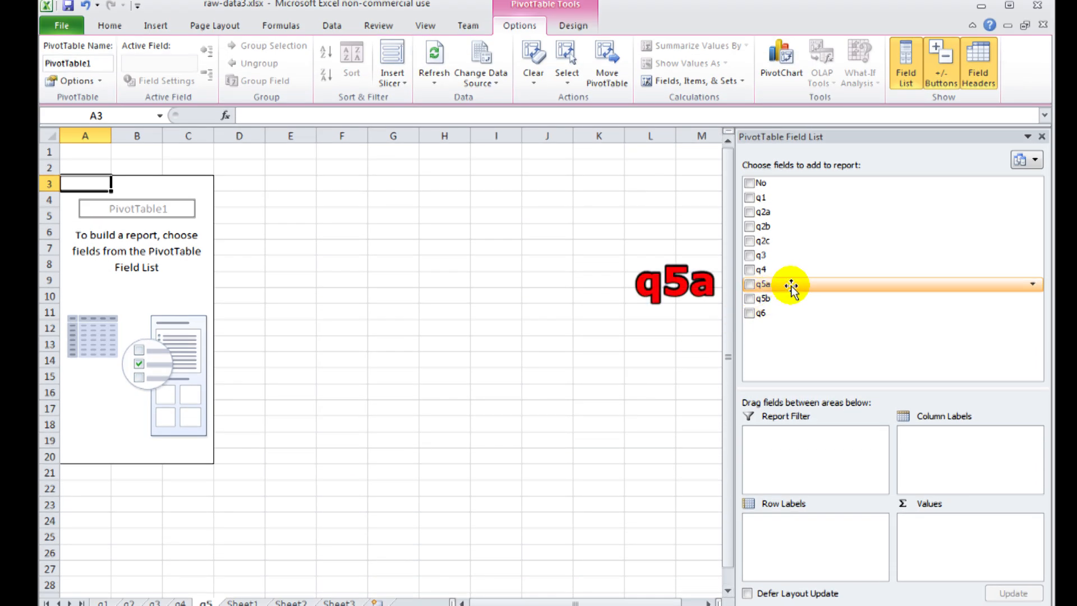
{"action": "left_click_drag", "start_coordinate": [791, 286], "coordinate": [808, 545]}
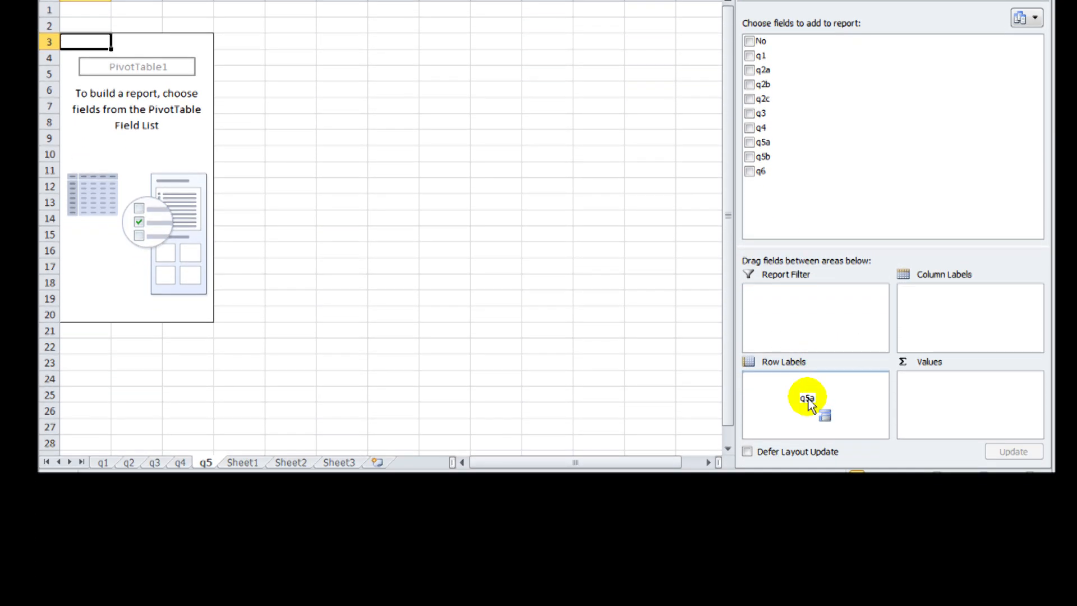
{"action": "left_click_drag", "start_coordinate": [807, 403], "coordinate": [810, 404]}
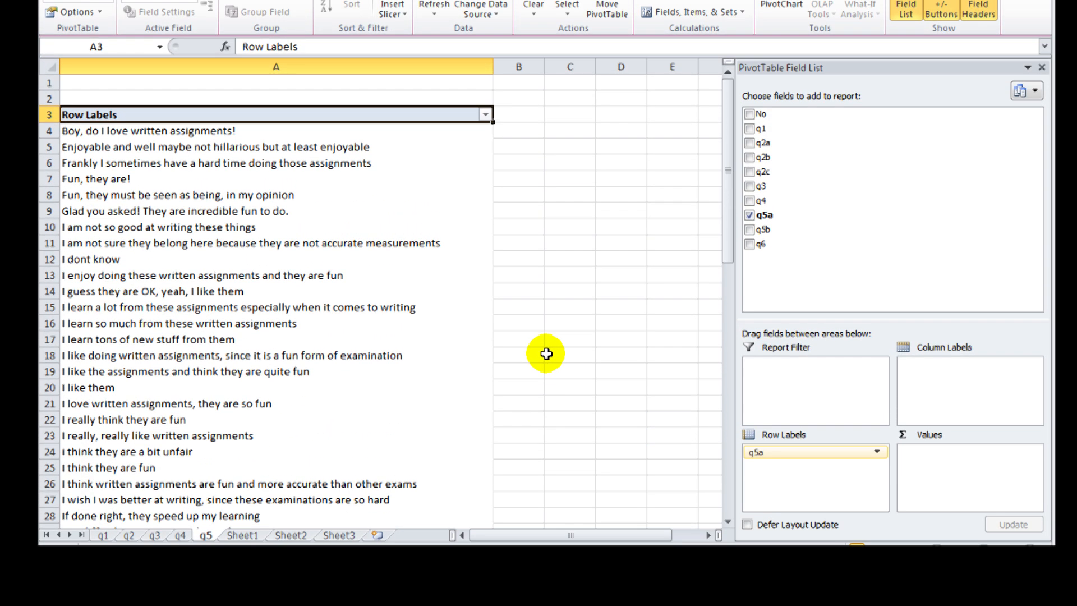
Step: Read through the full list of q5a free-text answers to find recurring themes
{"action": "left_click", "coordinate": [541, 281]}
{"action": "scroll", "coordinate": [543, 352], "scroll_direction": "down", "scroll_amount": 4}
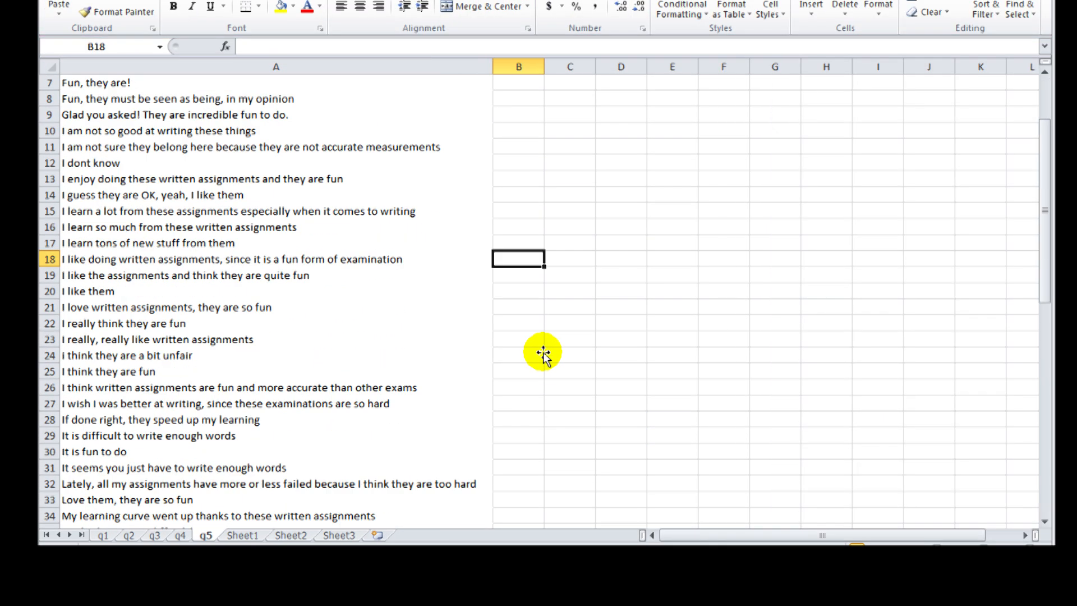
{"action": "scroll", "coordinate": [543, 352], "scroll_direction": "down", "scroll_amount": 2}
{"action": "scroll", "coordinate": [544, 352], "scroll_direction": "down", "scroll_amount": 5}
{"action": "scroll", "coordinate": [544, 352], "scroll_direction": "down", "scroll_amount": 2}
{"action": "scroll", "coordinate": [545, 352], "scroll_direction": "down", "scroll_amount": 2}
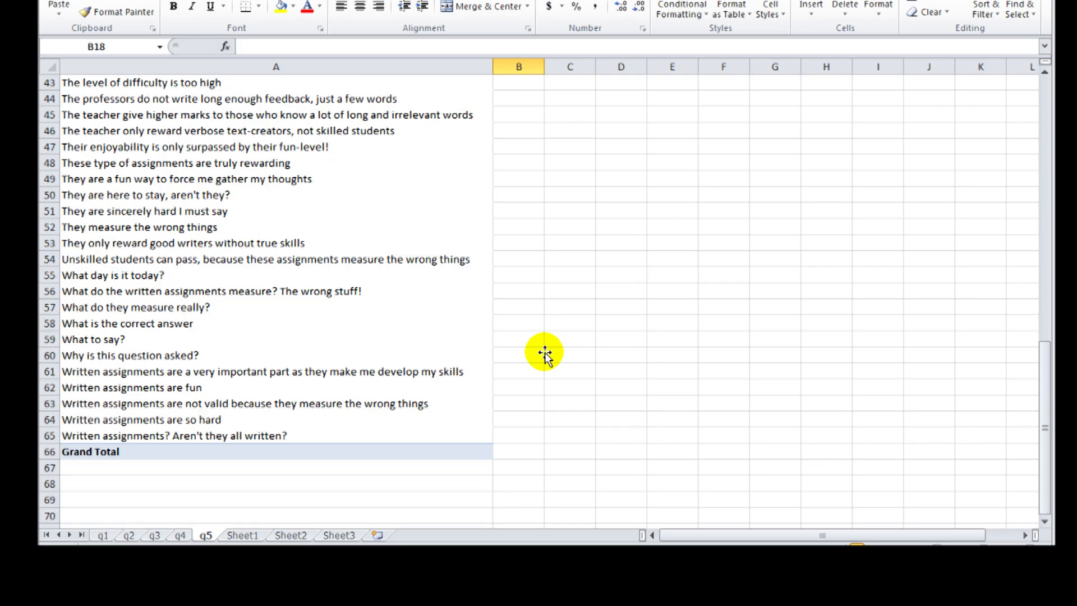
{"action": "scroll", "coordinate": [544, 352], "scroll_direction": "down", "scroll_amount": 3}
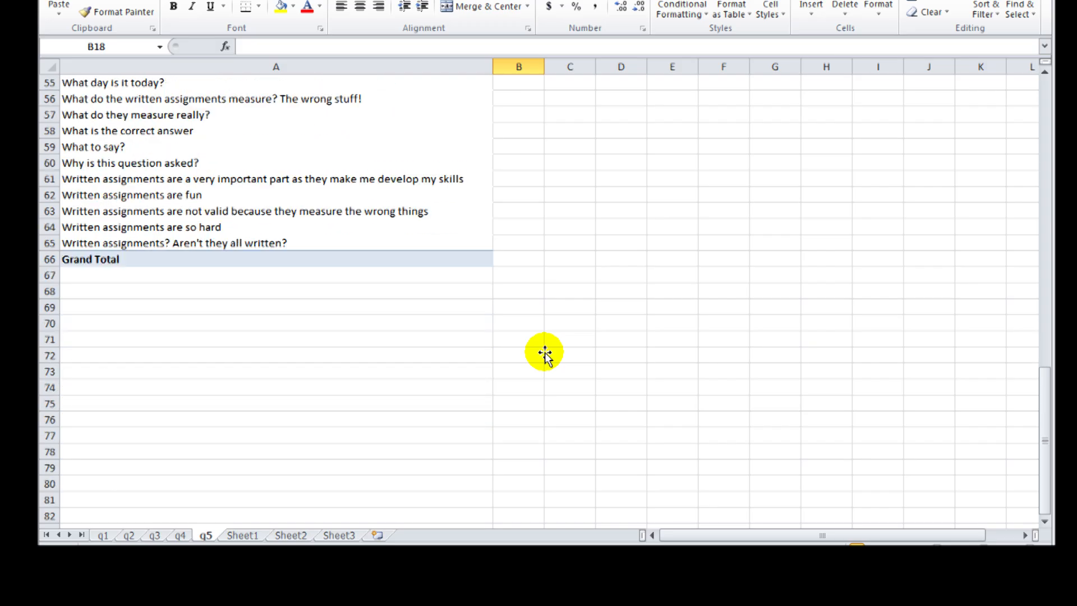
{"action": "scroll", "coordinate": [545, 352], "scroll_direction": "up", "scroll_amount": 18}
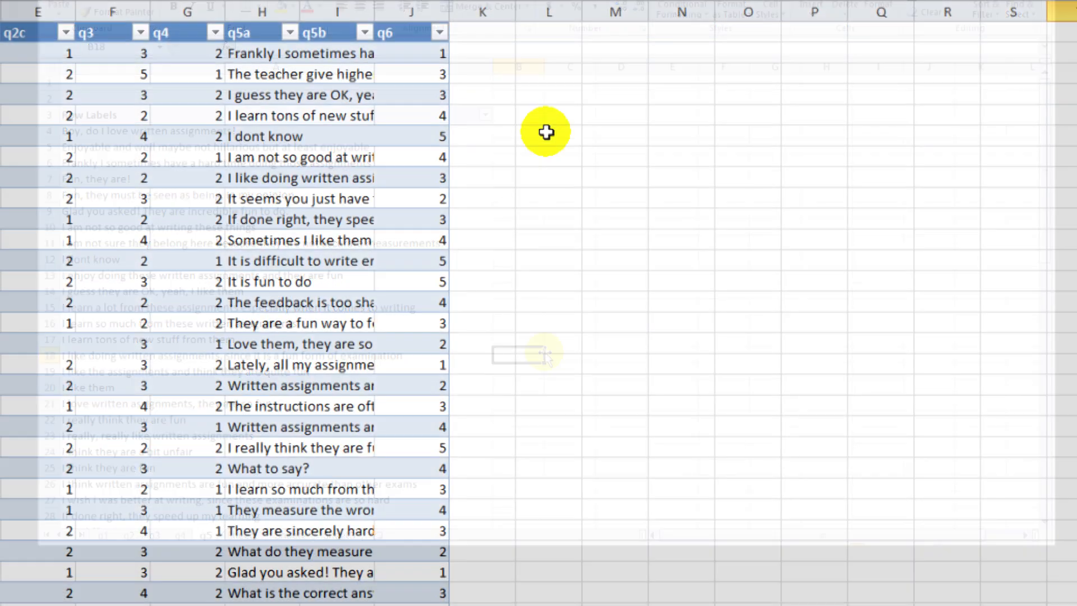
Step: On Sheet1, widen column L and enter the headings Category in L2 and Code in M2
{"action": "left_click_drag", "start_coordinate": [581, 10], "coordinate": [626, 16]}
{"action": "left_click", "coordinate": [570, 53]}
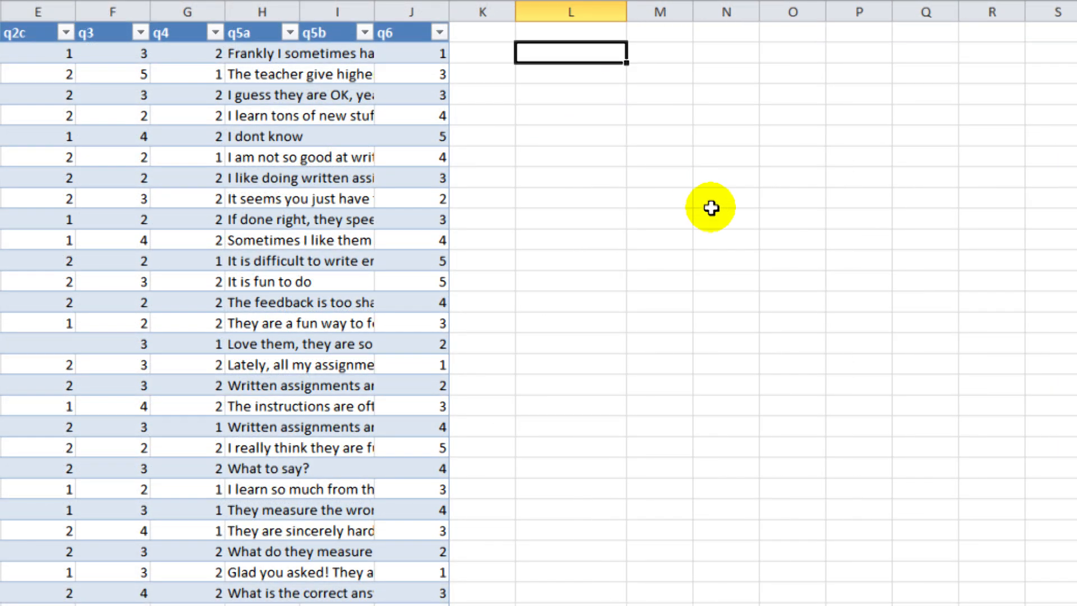
{"action": "type", "text": "Category"}
{"action": "key", "text": "Tab"}
{"action": "type", "text": "Code"}
Step: Below the headings, enter the categories Hard with code 1, Unfair with code 2 and Fun with code 3
{"action": "left_click", "coordinate": [581, 79]}
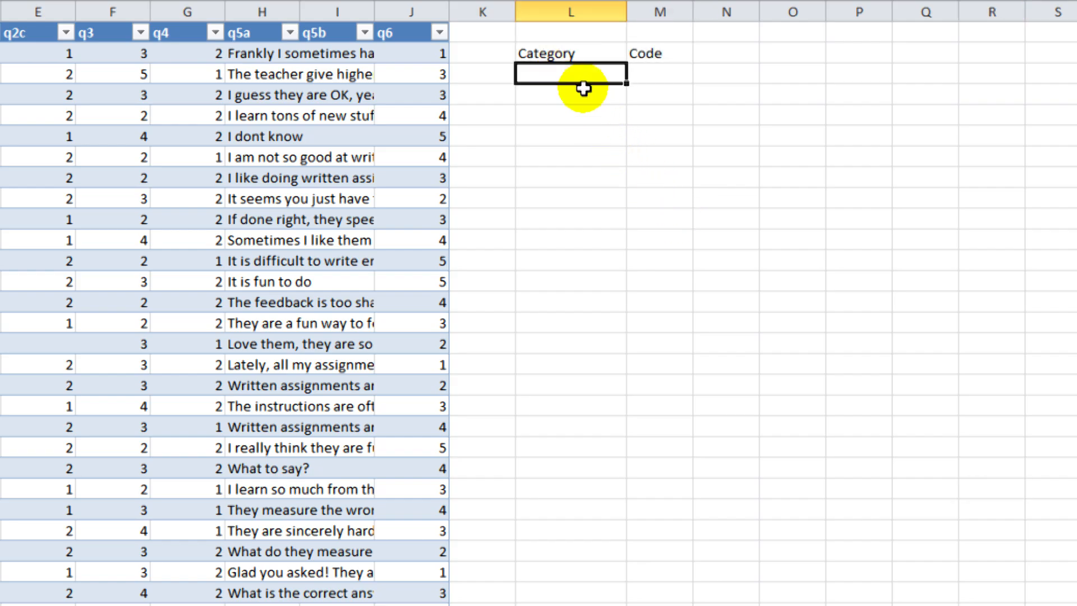
{"action": "type", "text": "Hard"}
{"action": "key", "text": "Tab"}
{"action": "type", "text": "1"}
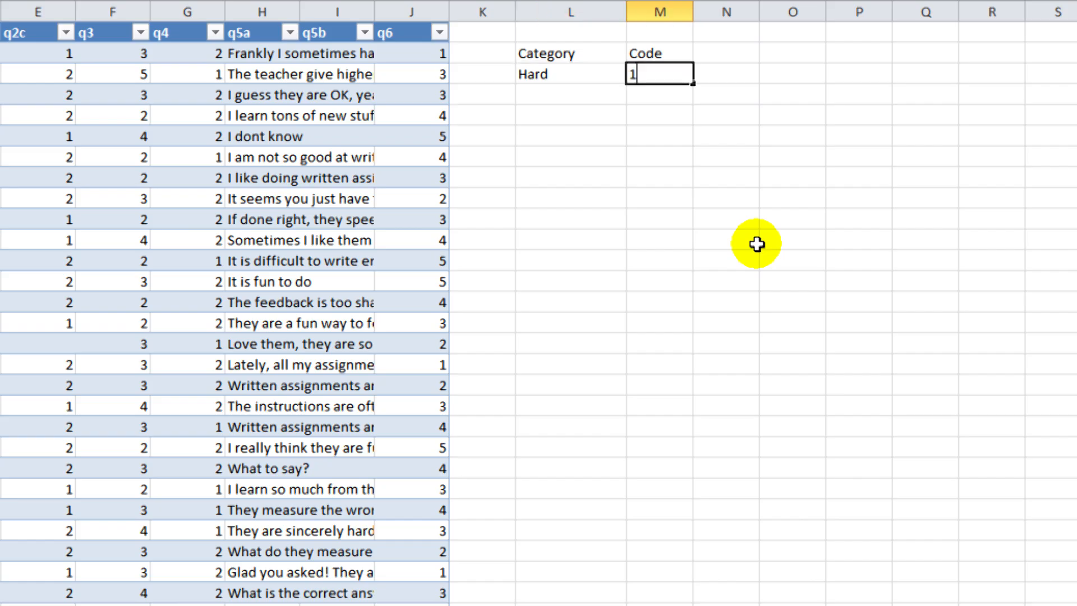
{"action": "key", "text": "Return"}
{"action": "type", "text": "Unfair"}
{"action": "key", "text": "Tab"}
{"action": "type", "text": "2"}
{"action": "key", "text": "Return"}
{"action": "type", "text": "Fun"}
{"action": "key", "text": "Tab"}
{"action": "type", "text": "3"}
{"action": "key", "text": "Return"}
Step: Complete the category list with Rewarding as code 4 and Other as code 5
{"action": "type", "text": "Rewarding"}
{"action": "key", "text": "Tab"}
{"action": "type", "text": "4"}
{"action": "key", "text": "Return"}
{"action": "key", "text": "Left"}
{"action": "type", "text": "O"}
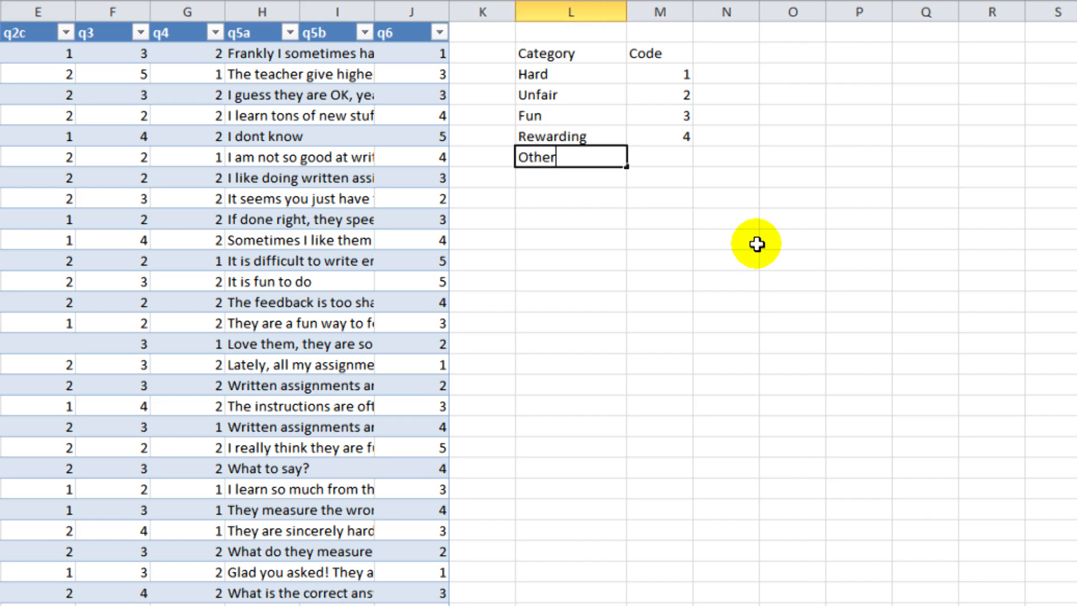
{"action": "type", "text": "ther"}
{"action": "key", "text": "Tab"}
{"action": "type", "text": "5"}
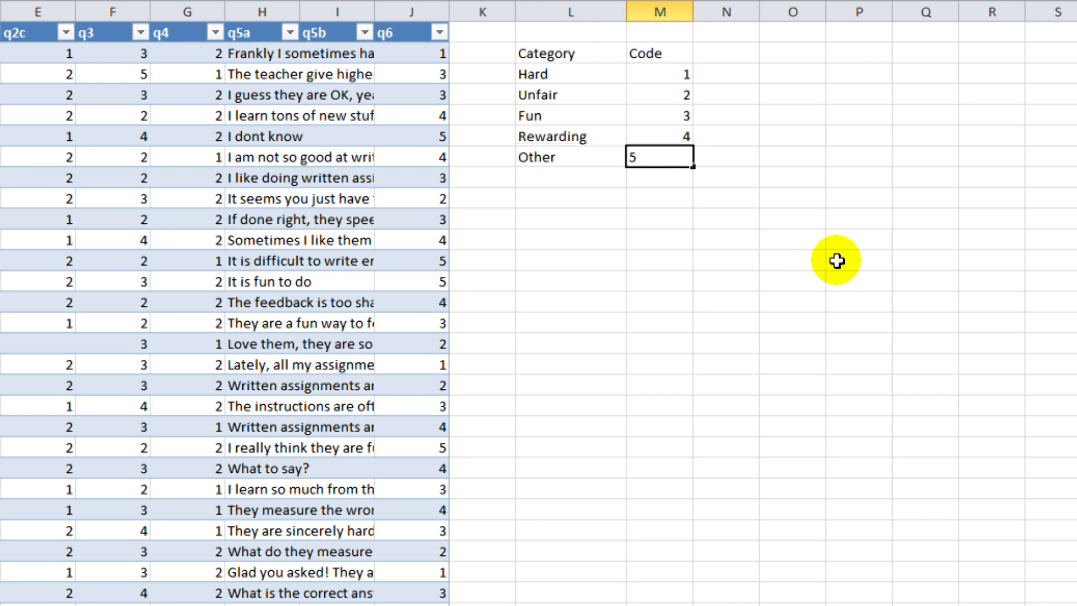
{"action": "left_click", "coordinate": [926, 404]}
Step: Make the Category and Code headings bold
{"action": "left_click_drag", "start_coordinate": [561, 51], "coordinate": [652, 54]}
{"action": "key", "text": "ctrl+b"}
{"action": "left_click", "coordinate": [767, 467]}
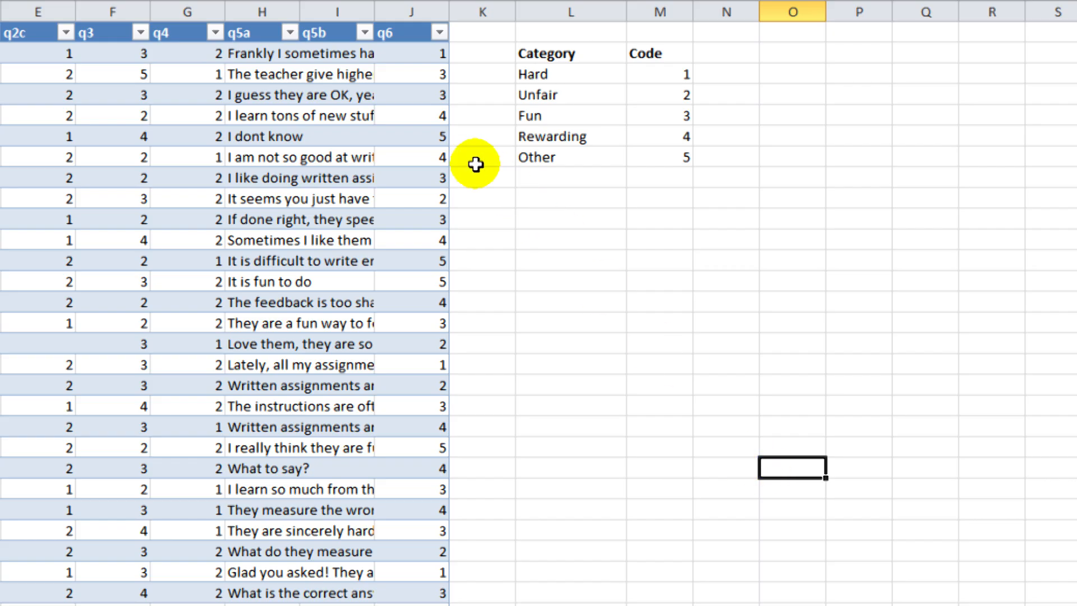
Step: Widen the q5a column to fit its answers and enter q5b codes 1, 2, 3, 4, 5, 1, 3, 2, 4, 5 in I2:I11
{"action": "left_click_drag", "start_coordinate": [300, 11], "coordinate": [780, 25]}
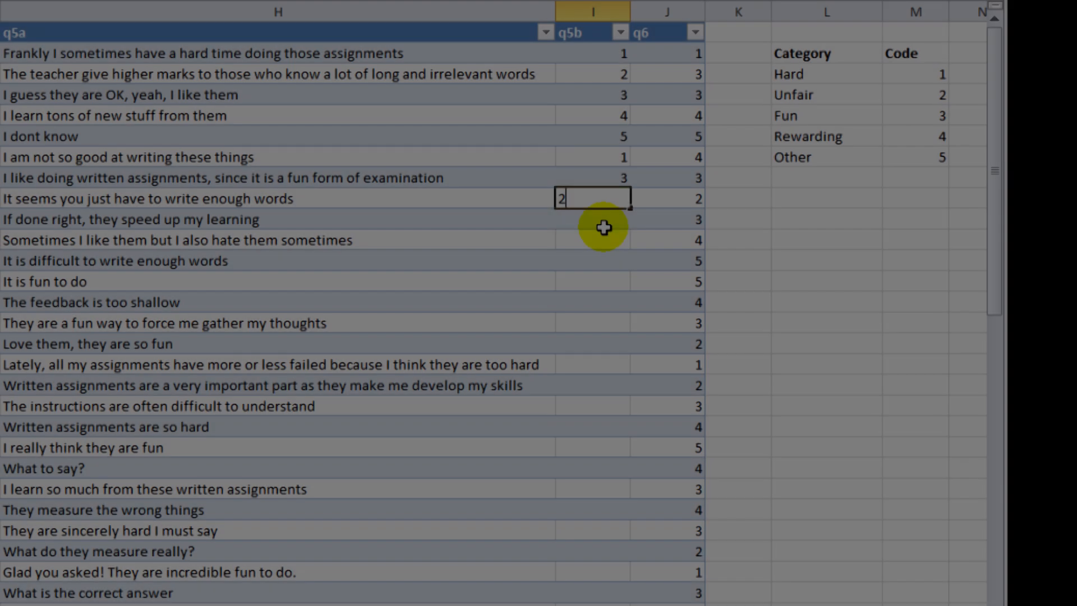
{"action": "key", "text": "Return"}
{"action": "type", "text": "4"}
{"action": "key", "text": "Return"}
{"action": "type", "text": "5"}
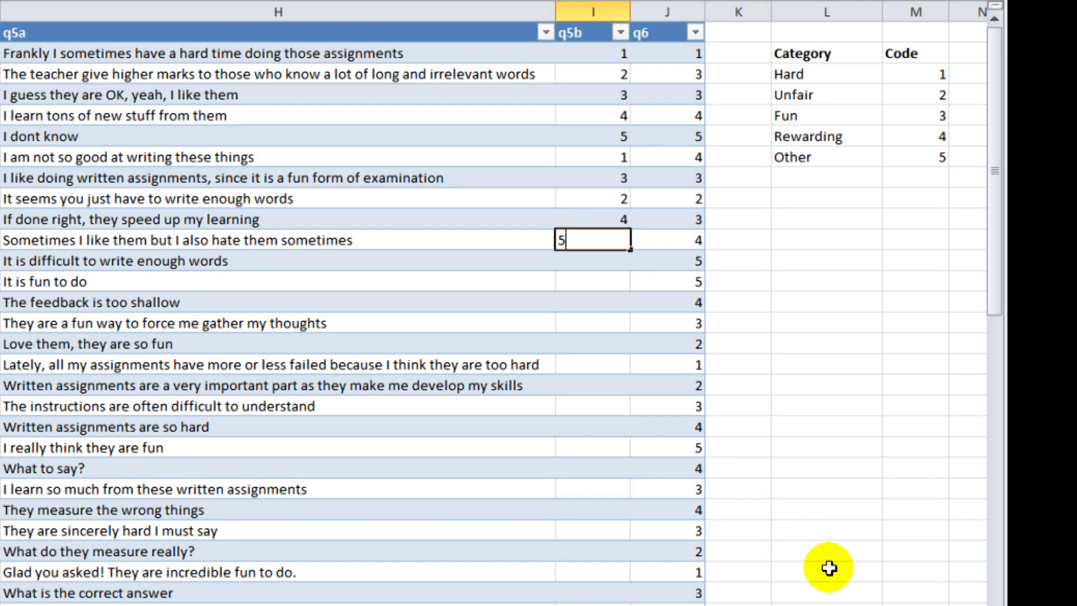
{"action": "key", "text": "Return"}
Step: Code the next six q5a answers by entering 1, 3, 5, 3, 3, 1 in q5b cells I12:I17
{"action": "type", "text": "1"}
{"action": "key", "text": "Return"}
{"action": "type", "text": "3"}
{"action": "key", "text": "Return"}
{"action": "type", "text": "5"}
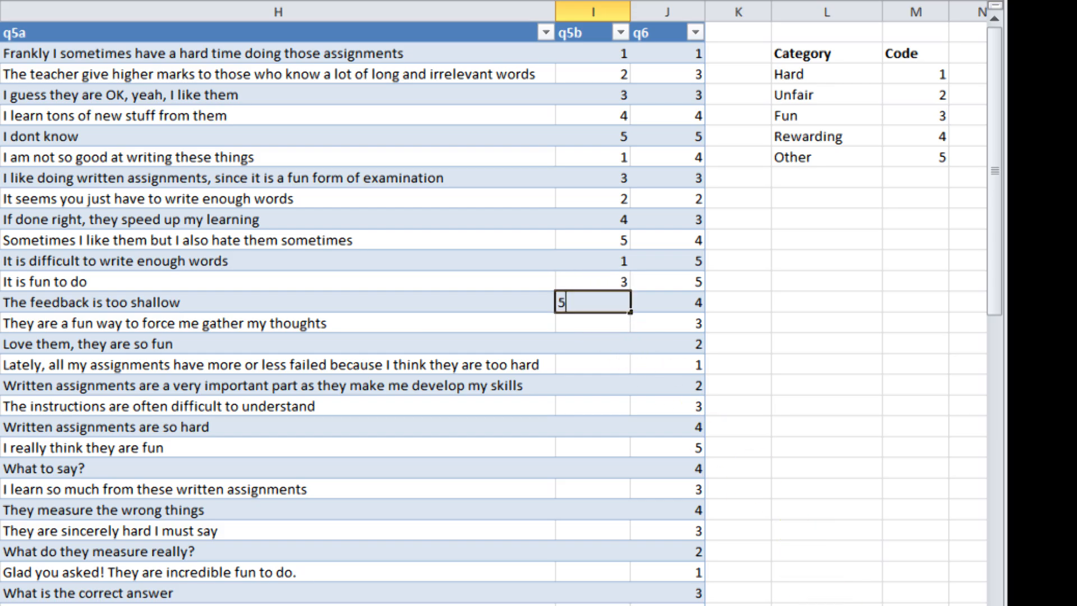
{"action": "key", "text": "Return"}
{"action": "type", "text": "3"}
{"action": "key", "text": "Return"}
{"action": "type", "text": "3"}
{"action": "key", "text": "Return"}
{"action": "type", "text": "1"}
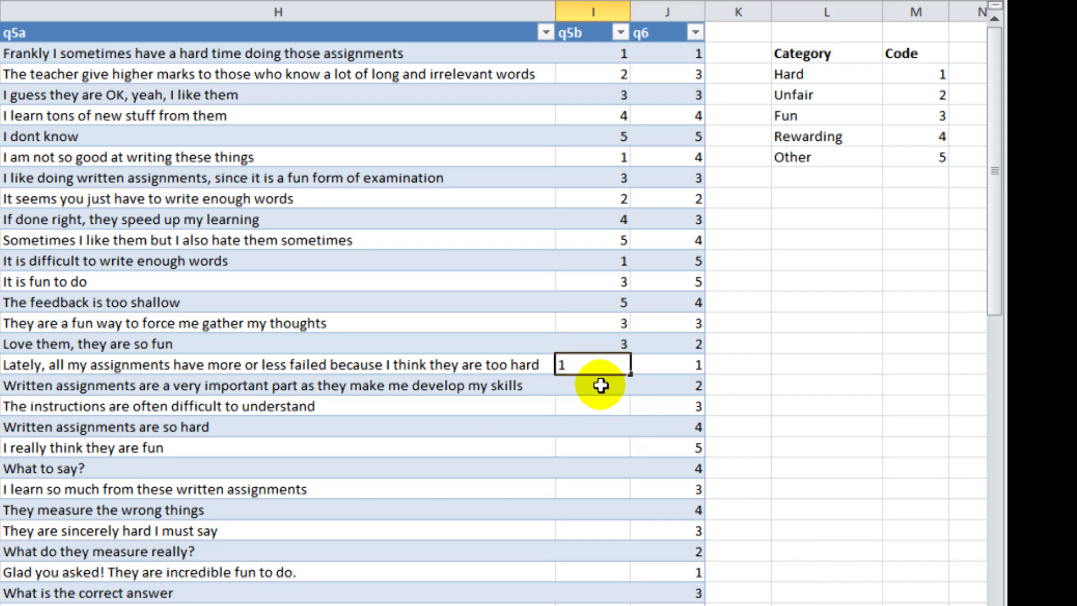
{"action": "key", "text": "Return"}
Step: Code the next five q5a answers by entering 4, 1, 1, 3, 5 in q5b cells I18:I22
{"action": "type", "text": "4"}
{"action": "key", "text": "Return"}
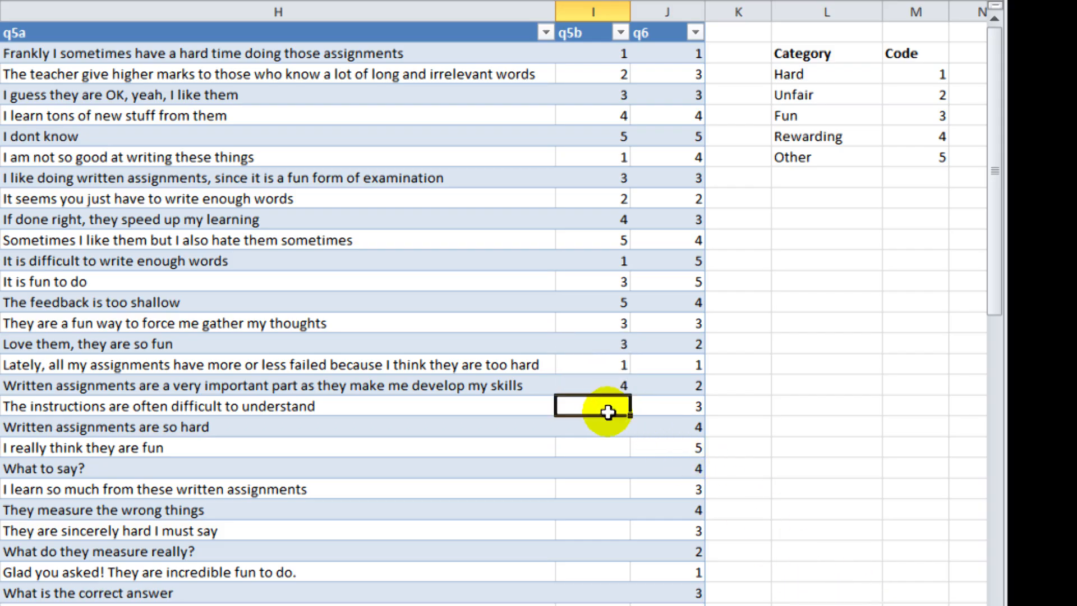
{"action": "type", "text": "1"}
{"action": "left_click", "coordinate": [593, 426]}
{"action": "type", "text": "1"}
{"action": "left_click", "coordinate": [615, 446]}
{"action": "type", "text": "3"}
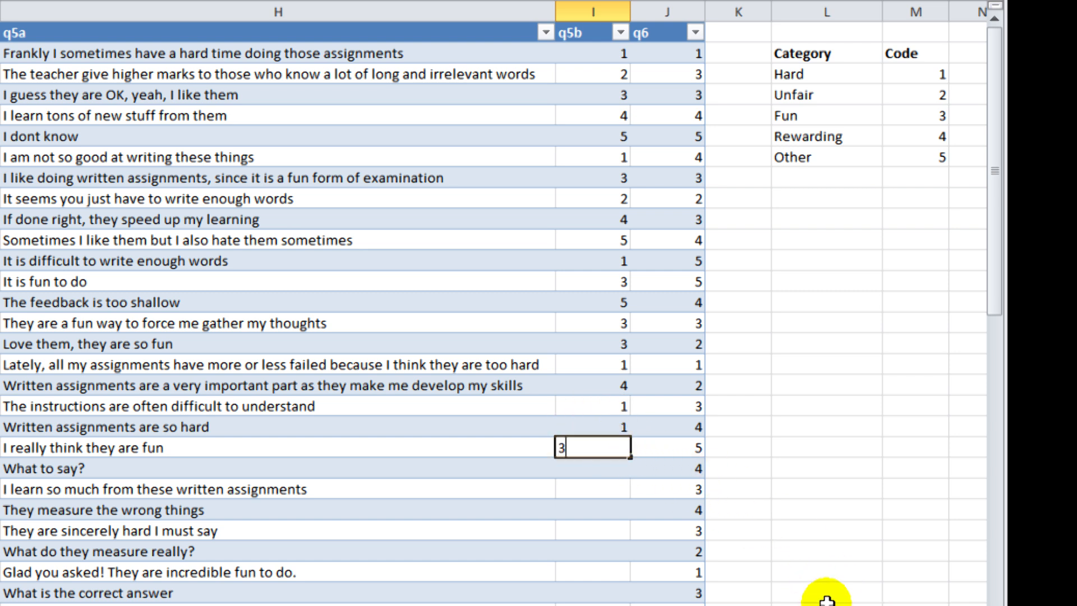
{"action": "left_click", "coordinate": [601, 465]}
{"action": "type", "text": "5"}
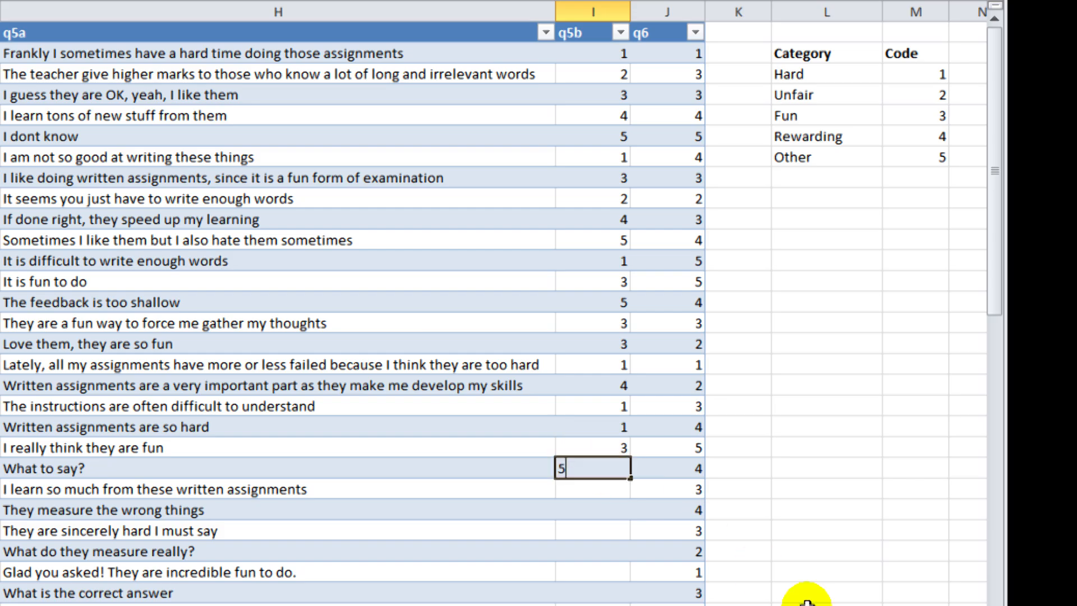
Step: Code the next five q5a answers by entering 4, 2, 1, 2, 3 in q5b cells I23:I27
{"action": "left_click", "coordinate": [593, 490]}
{"action": "type", "text": "4"}
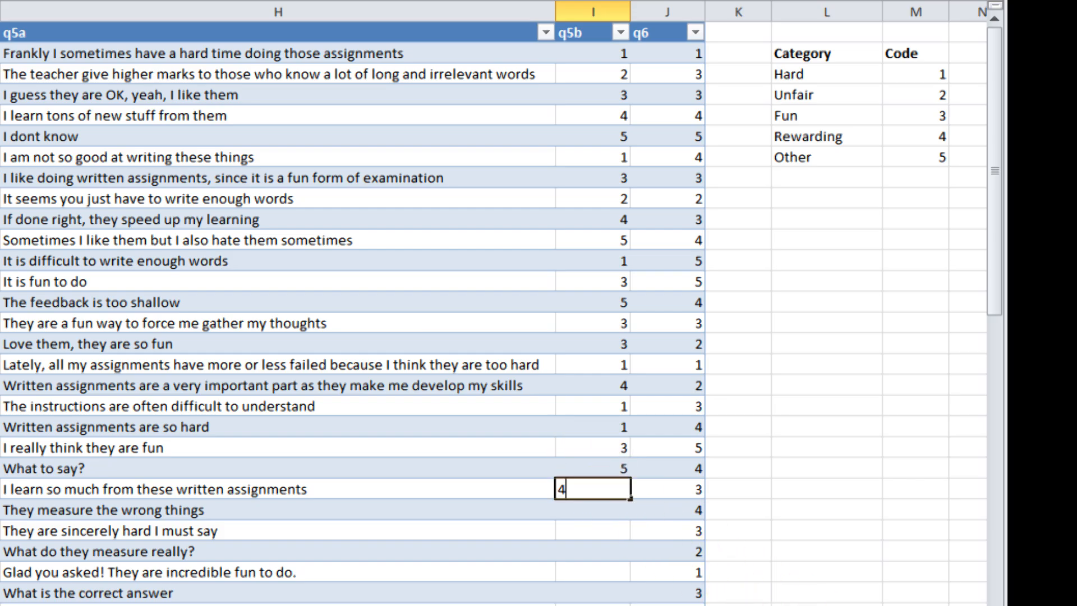
{"action": "left_click", "coordinate": [577, 518]}
{"action": "type", "text": "2"}
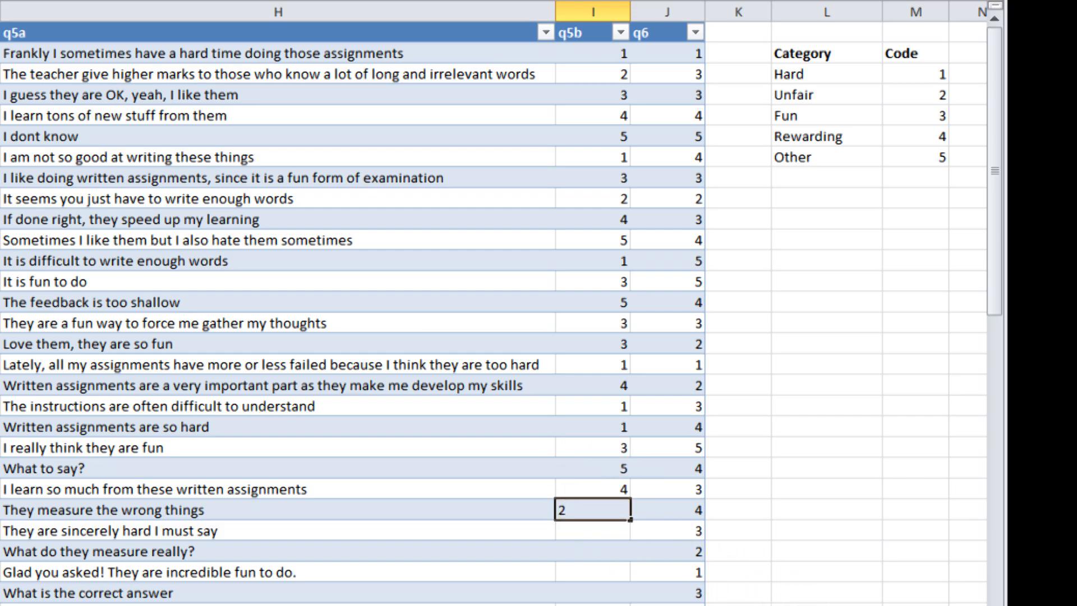
{"action": "left_click", "coordinate": [589, 532]}
{"action": "type", "text": "1"}
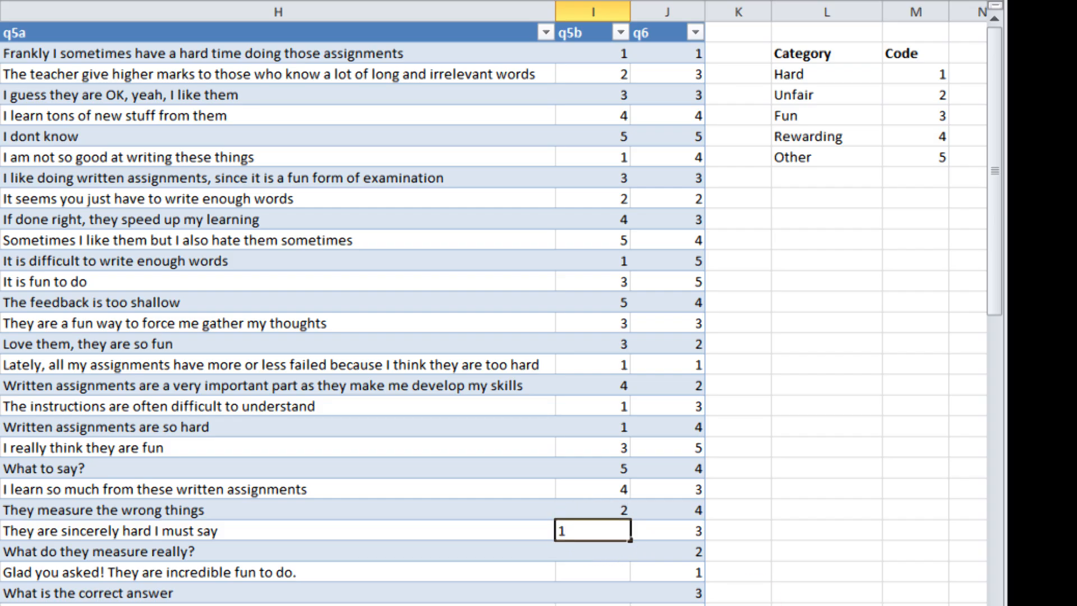
{"action": "left_click", "coordinate": [596, 548]}
{"action": "type", "text": "2"}
{"action": "left_click", "coordinate": [613, 569]}
{"action": "type", "text": "3"}
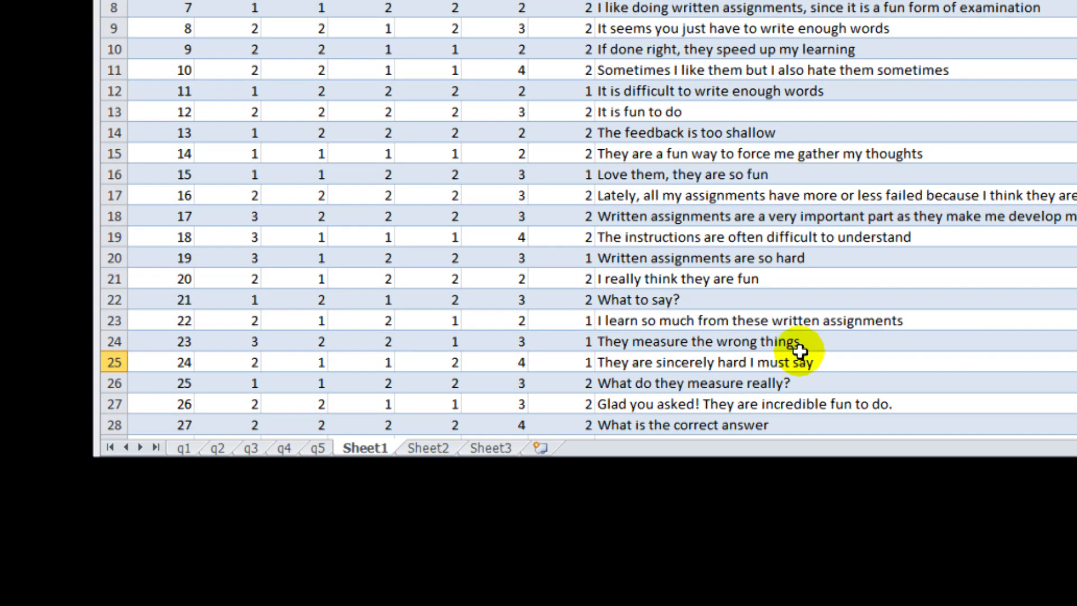
Step: On the q5 sheet, replace q5a with q5b as the pivot table's row labels field
{"action": "left_click", "coordinate": [318, 448]}
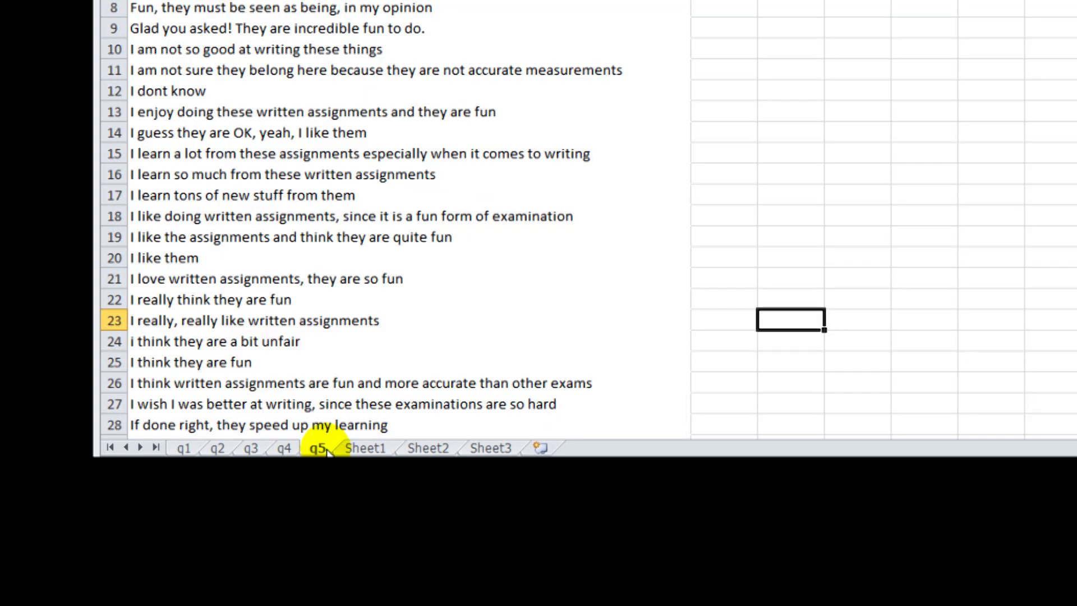
{"action": "left_click", "coordinate": [553, 277]}
{"action": "key", "text": "ctrl+a"}
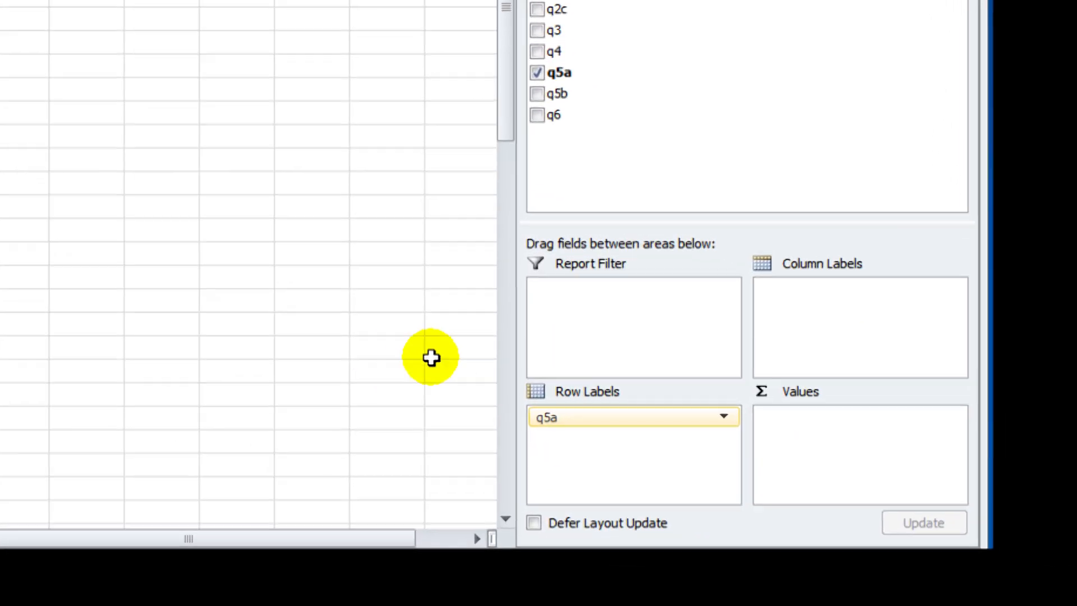
{"action": "left_click_drag", "start_coordinate": [598, 409], "coordinate": [640, 156]}
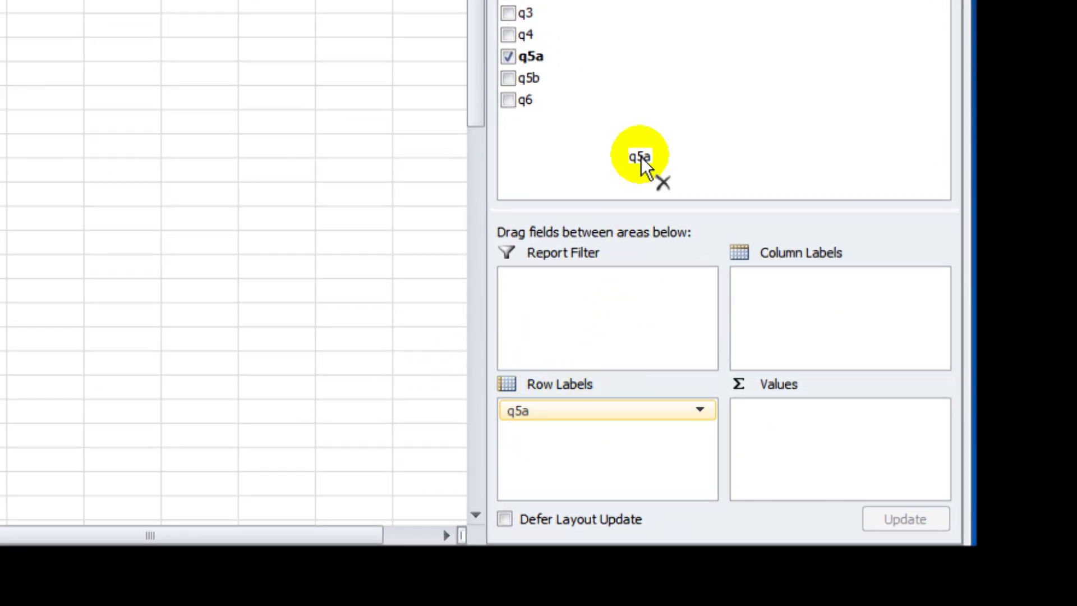
{"action": "left_click_drag", "start_coordinate": [635, 50], "coordinate": [593, 439]}
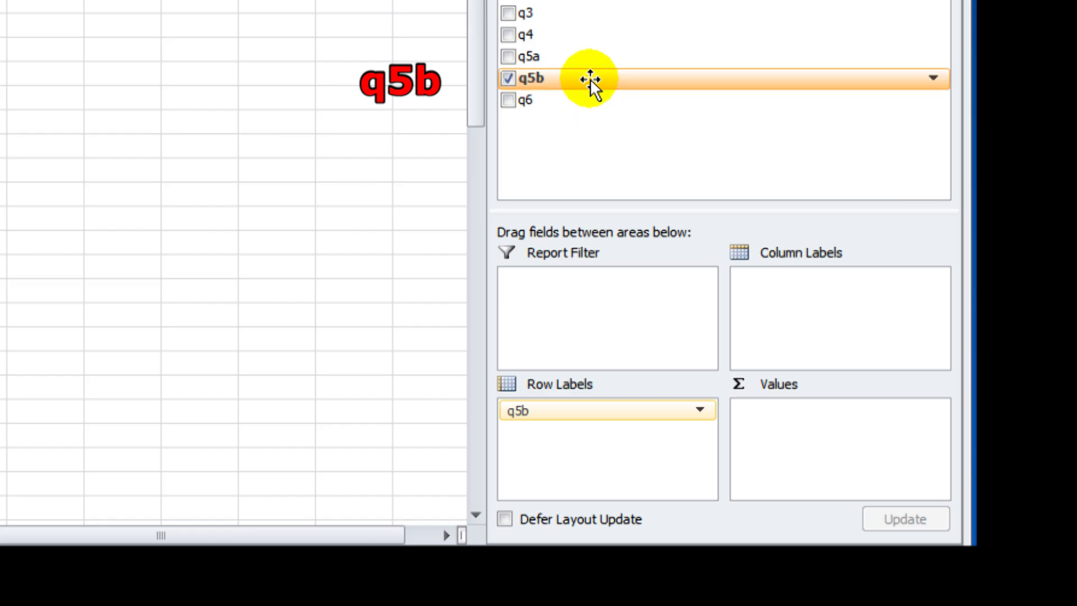
Step: Add q5b to the pivot table's values as a count and refresh the table
{"action": "left_click_drag", "start_coordinate": [590, 79], "coordinate": [632, 139]}
{"action": "left_click_drag", "start_coordinate": [798, 384], "coordinate": [824, 457]}
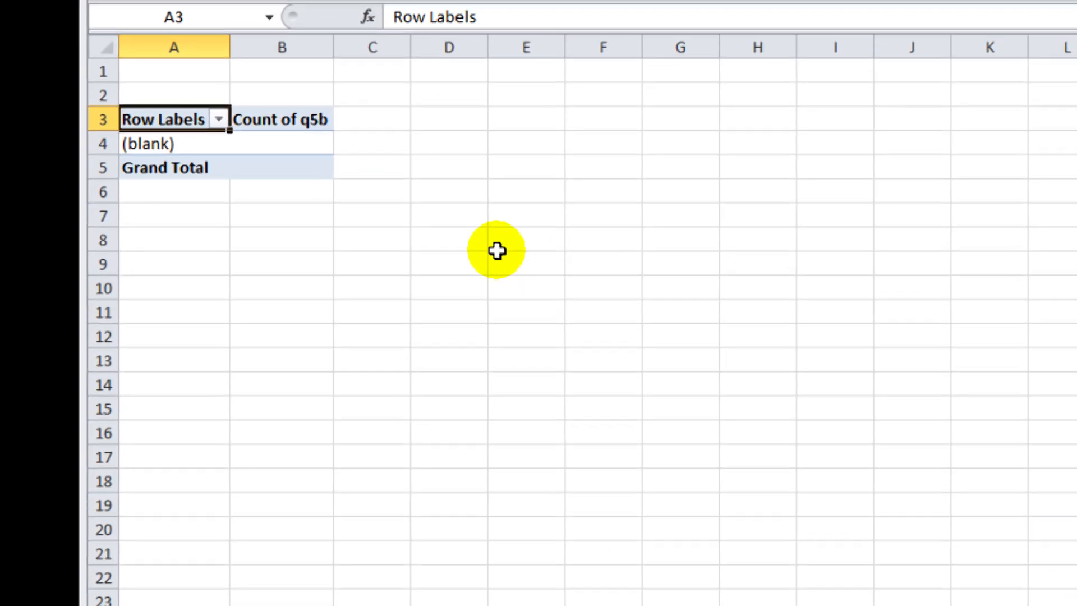
{"action": "right_click", "coordinate": [299, 144]}
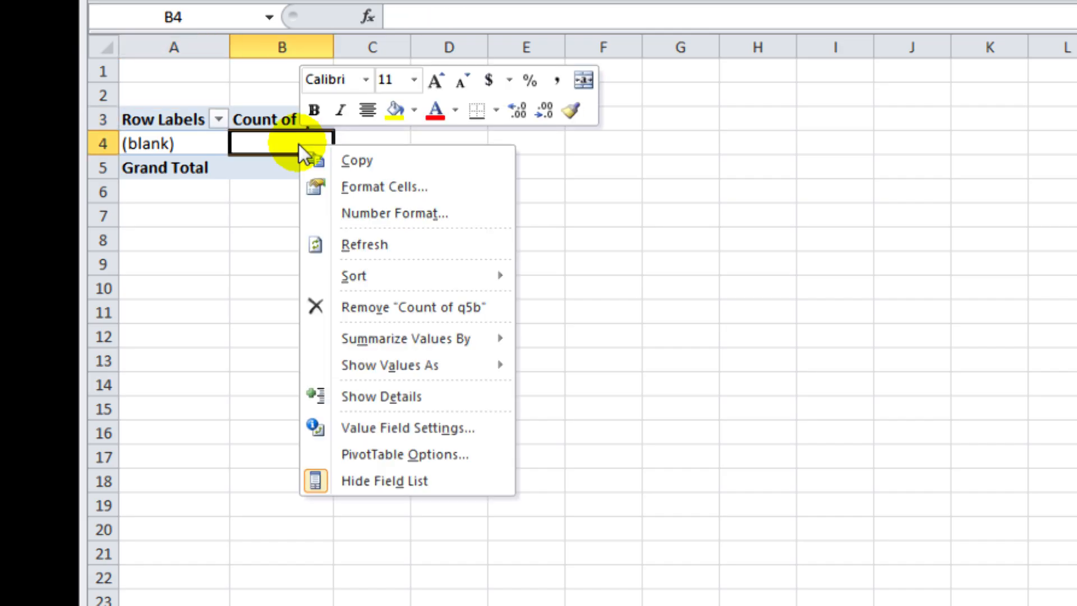
{"action": "left_click", "coordinate": [455, 244]}
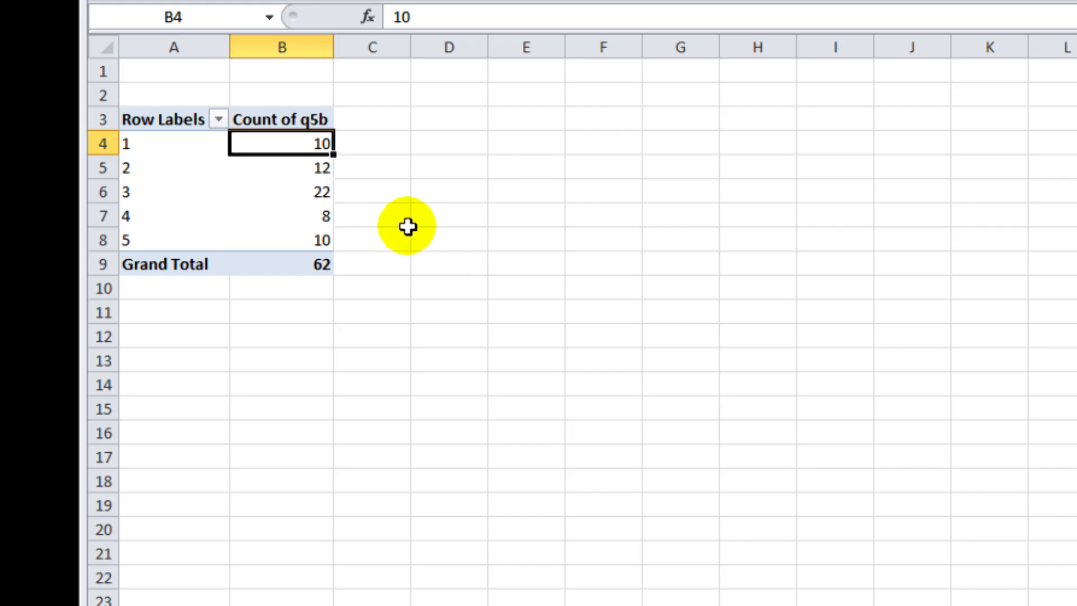
Step: Rename pivot row labels 1 to 5 as Hard, Unfair, Fun, Rewarding and Other in A4:A8
{"action": "left_click", "coordinate": [173, 146]}
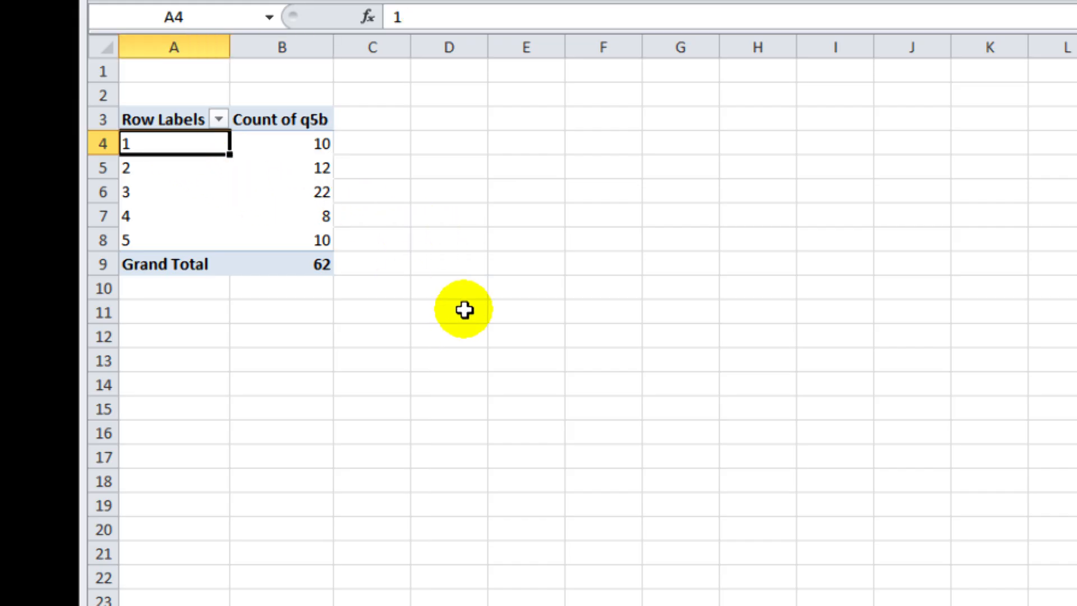
{"action": "type", "text": "Hard"}
{"action": "key", "text": "Return"}
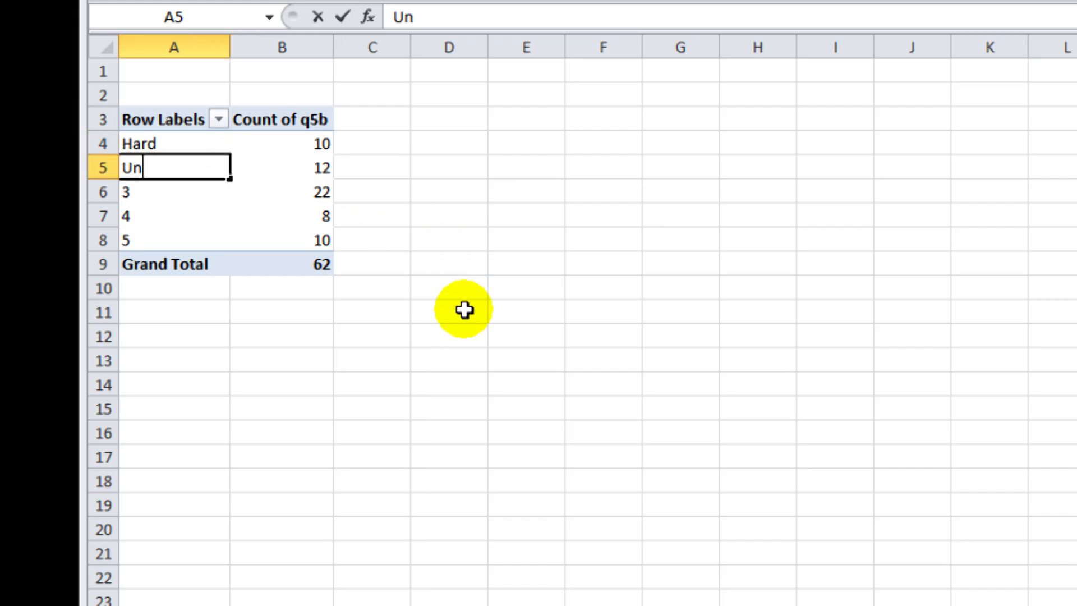
{"action": "key", "text": "Return"}
{"action": "type", "text": "Fun"}
{"action": "key", "text": "Return"}
{"action": "type", "text": "Rewarding"}
{"action": "key", "text": "Return"}
{"action": "type", "text": "Other"}
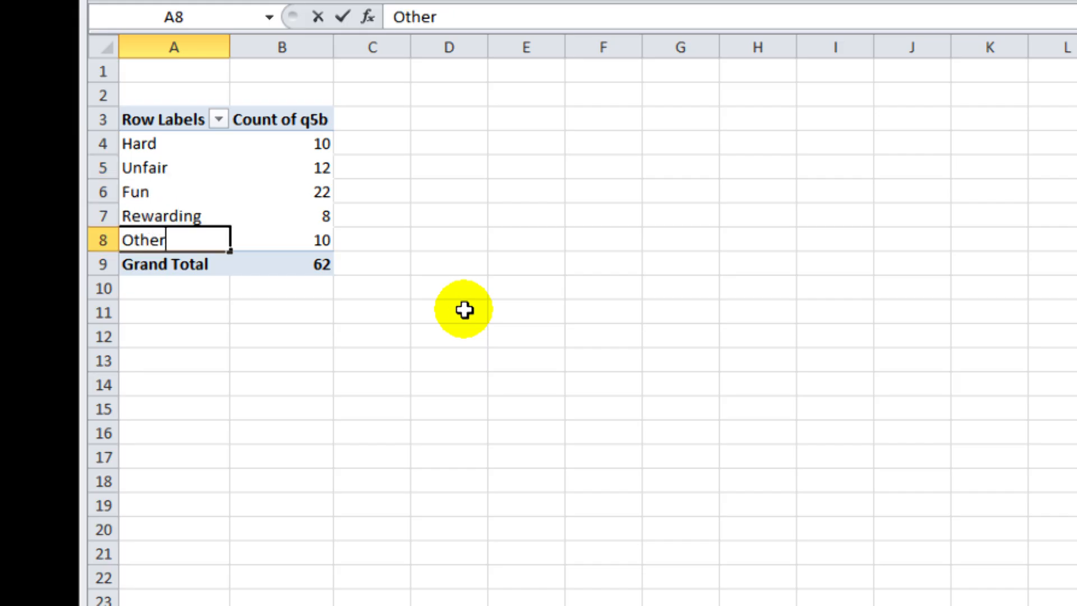
{"action": "key", "text": "Return"}
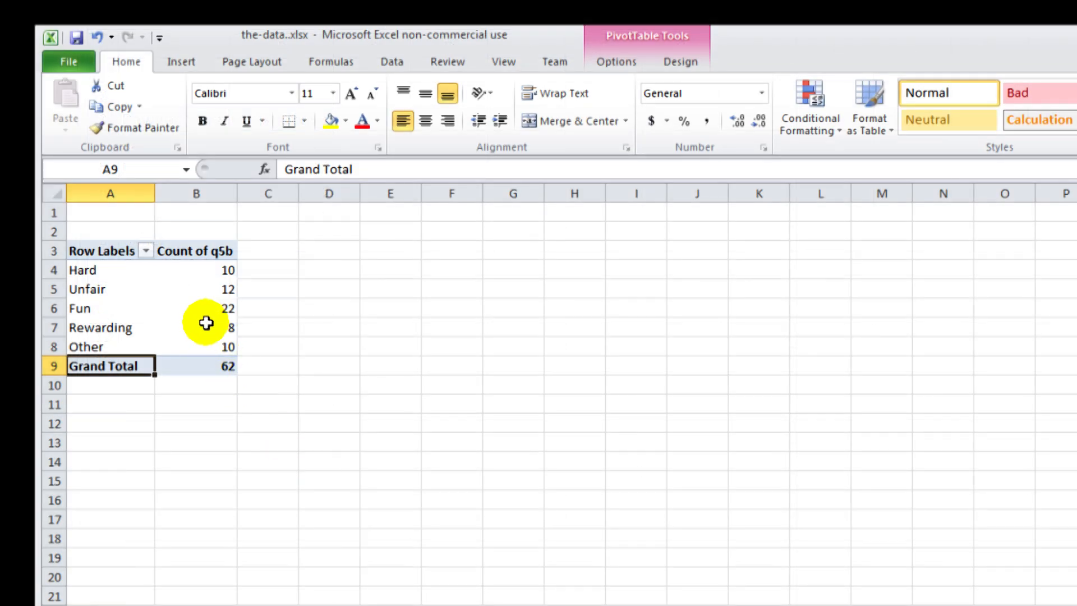
Step: Insert a 2-D clustered column chart from the q5b pivot table
{"action": "left_click", "coordinate": [200, 308]}
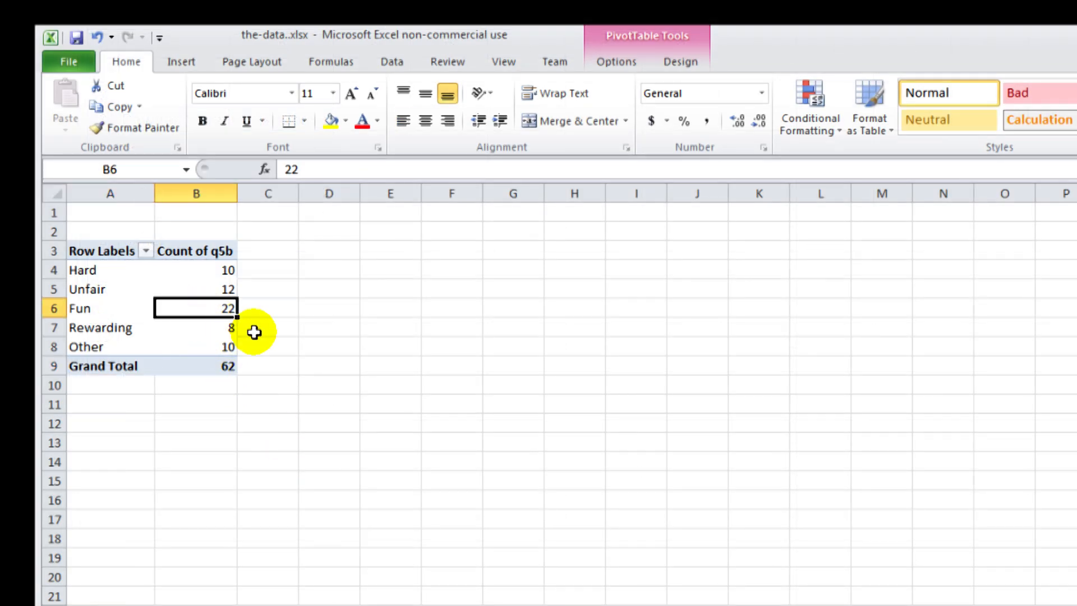
{"action": "left_click", "coordinate": [200, 61]}
{"action": "left_click", "coordinate": [407, 109]}
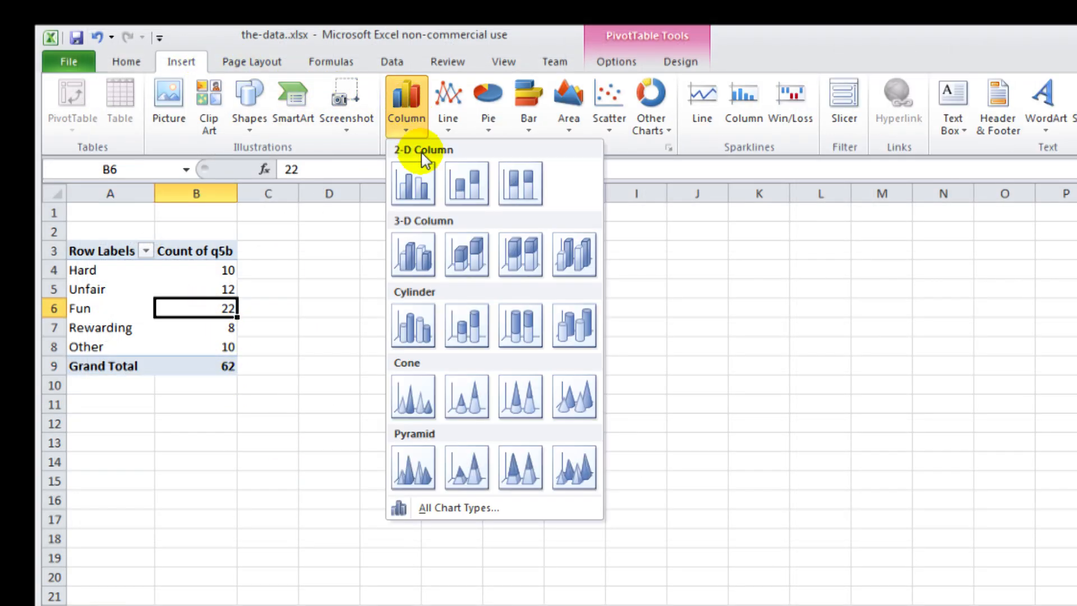
{"action": "left_click", "coordinate": [421, 187]}
Step: Delete the title and the legend from the q5b column chart
{"action": "left_click", "coordinate": [673, 358]}
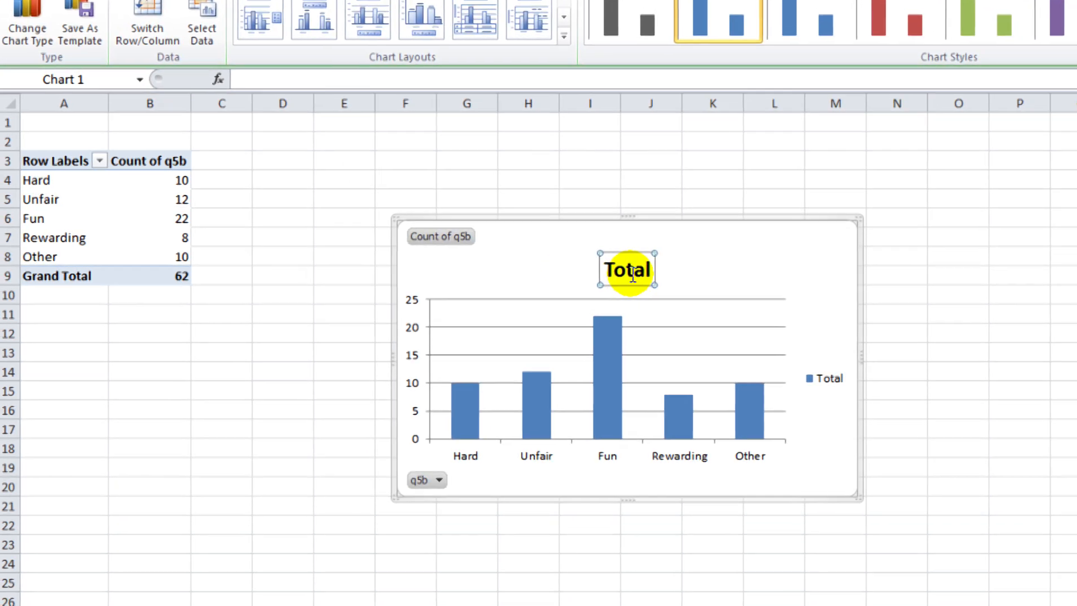
{"action": "key", "text": "Delete"}
{"action": "left_click", "coordinate": [823, 373]}
{"action": "key", "text": "Delete"}
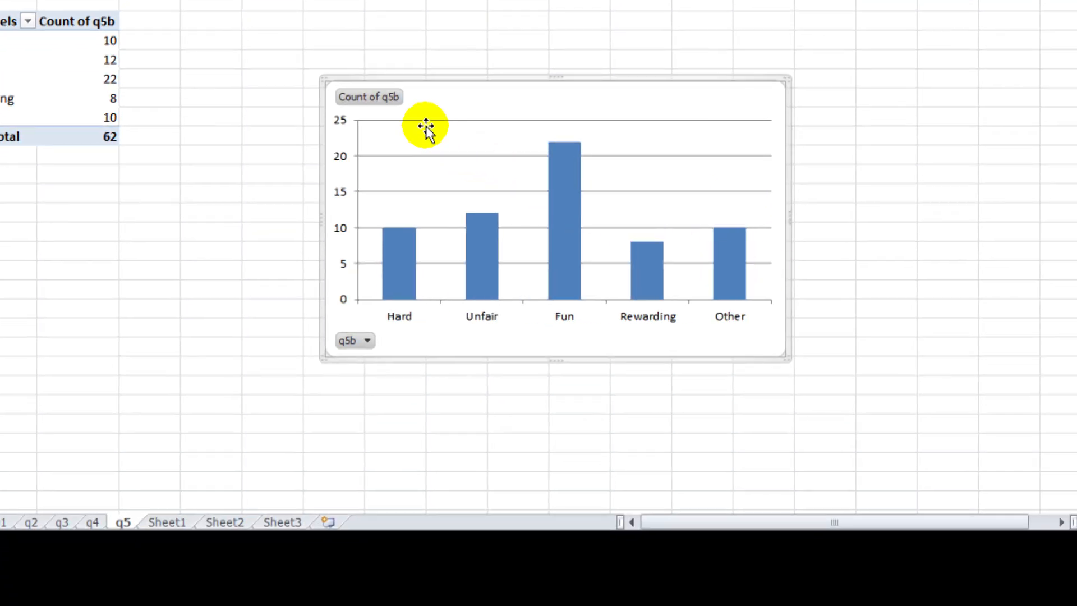
Step: Hide all field buttons on the q5b chart and delete its horizontal gridlines
{"action": "right_click", "coordinate": [392, 98]}
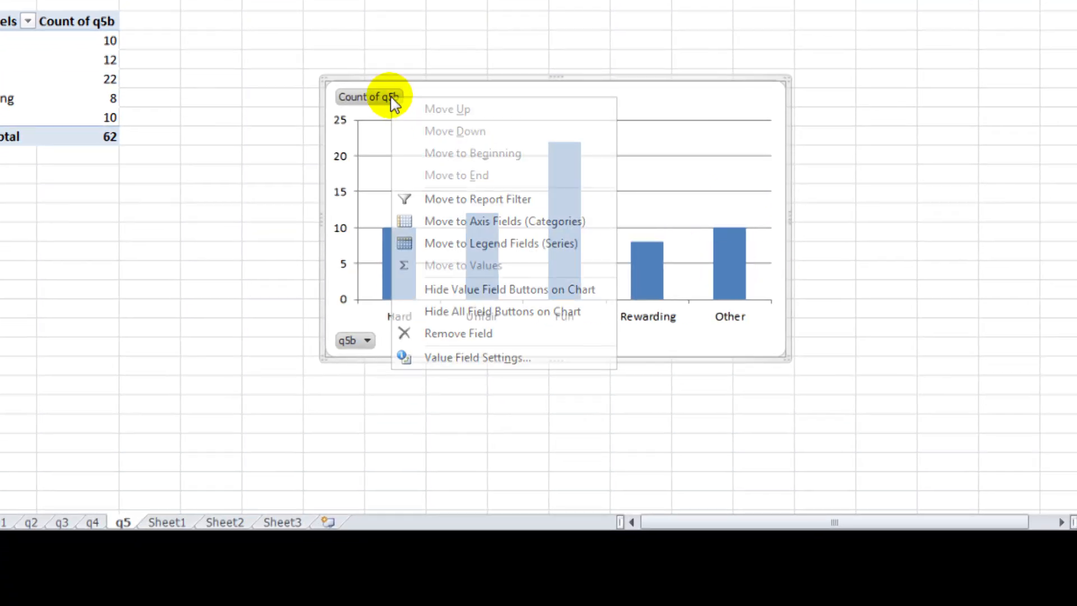
{"action": "left_click", "coordinate": [594, 320]}
{"action": "right_click", "coordinate": [645, 186]}
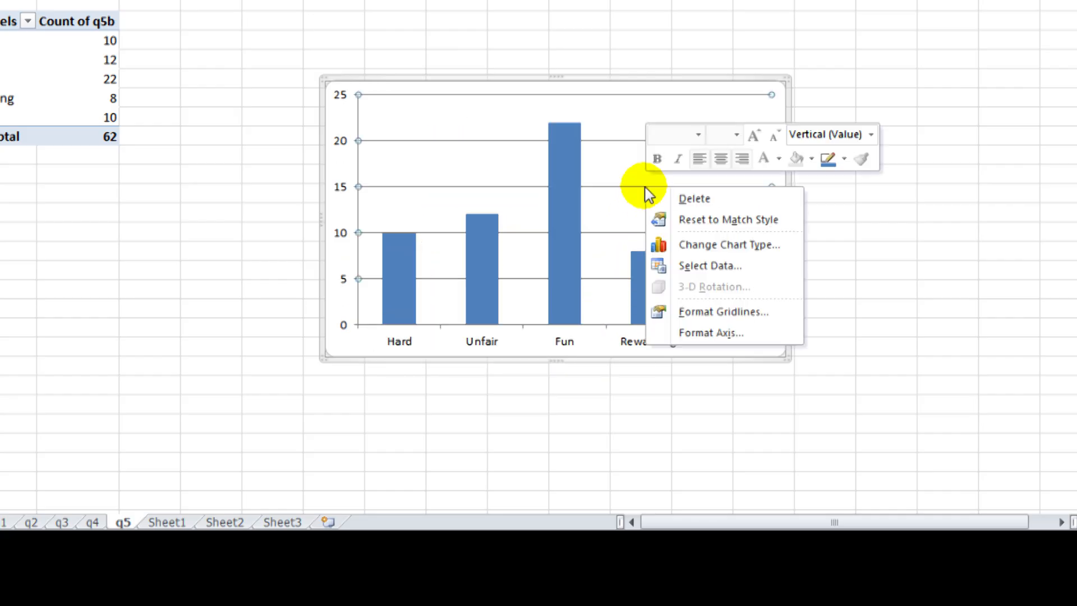
{"action": "left_click", "coordinate": [701, 203]}
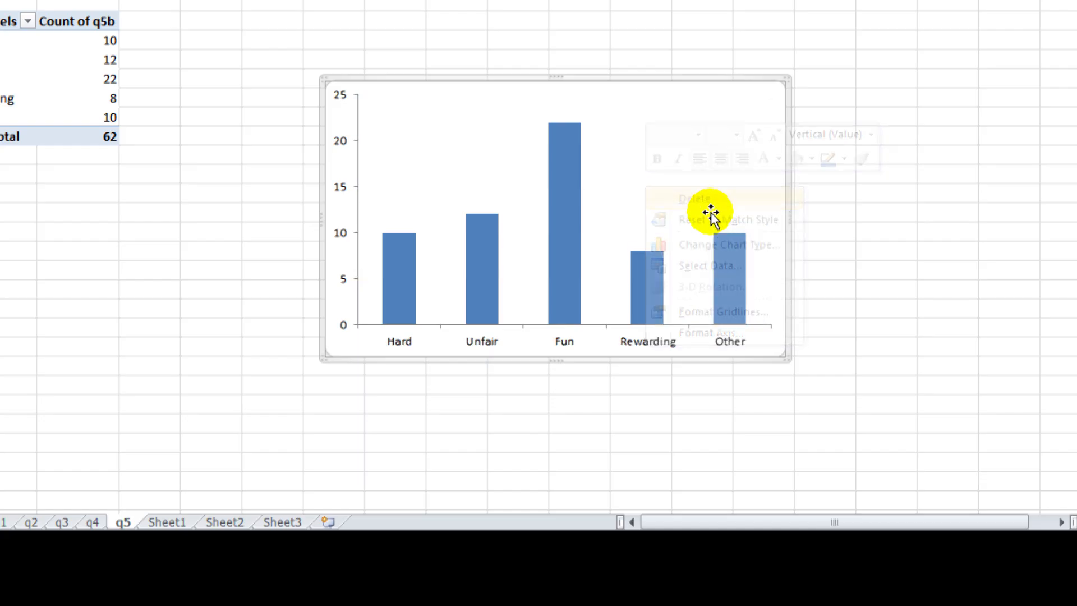
Step: Give the chart's columns a fine dotted pattern fill with black foreground and white background
{"action": "right_click", "coordinate": [408, 278]}
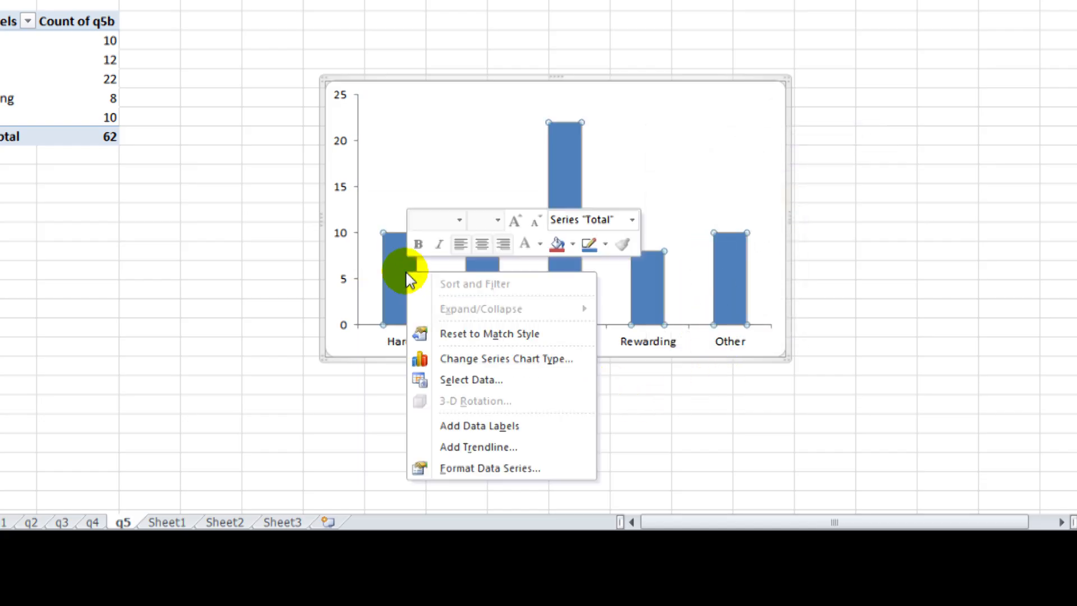
{"action": "left_click", "coordinate": [547, 470]}
{"action": "left_click", "coordinate": [553, 72]}
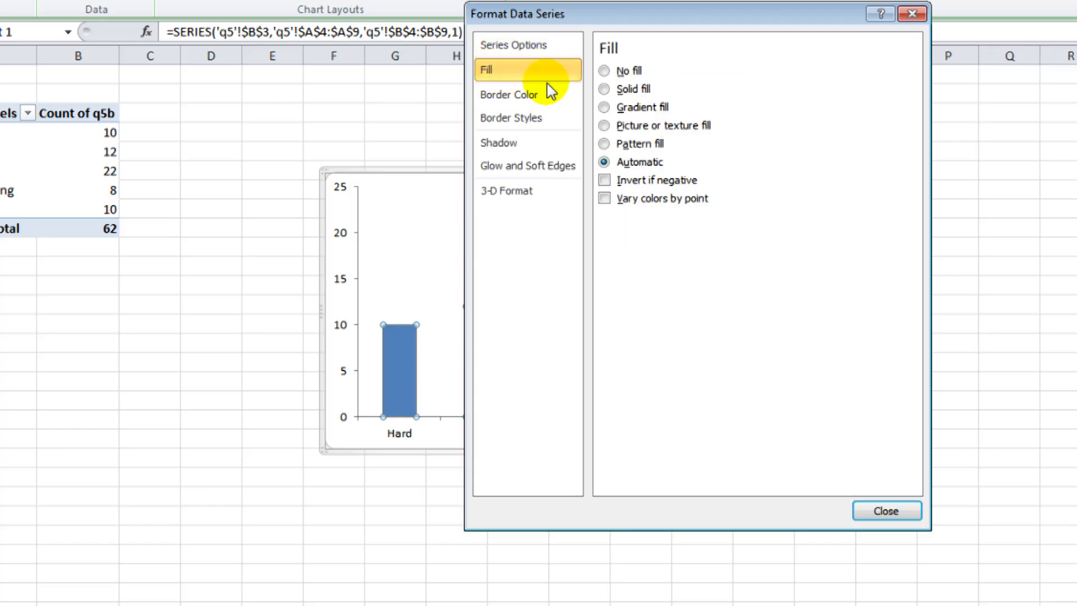
{"action": "left_click", "coordinate": [628, 144]}
{"action": "left_click", "coordinate": [672, 229]}
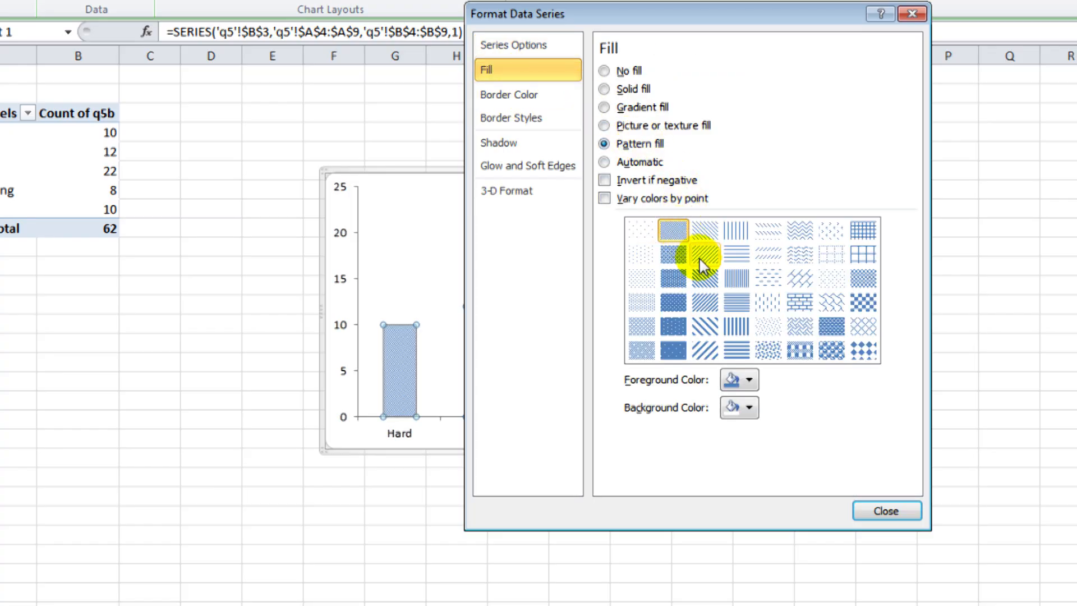
{"action": "left_click", "coordinate": [750, 380]}
{"action": "left_click", "coordinate": [743, 419]}
{"action": "left_click", "coordinate": [749, 407]}
{"action": "left_click", "coordinate": [727, 446]}
Step: Give the chart's columns a solid black border line
{"action": "left_click", "coordinate": [547, 95]}
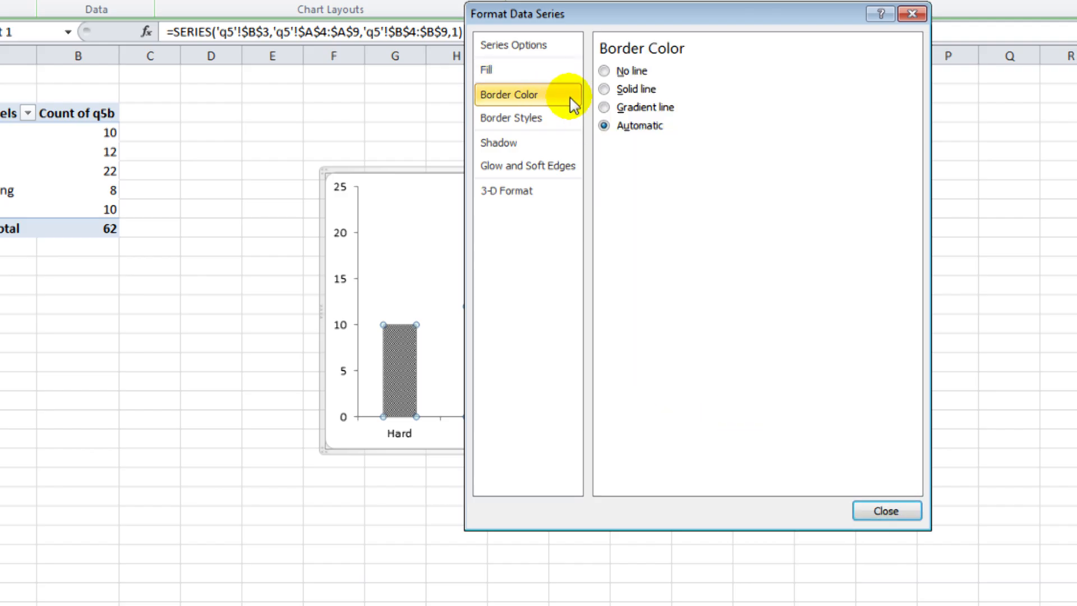
{"action": "left_click", "coordinate": [635, 89]}
{"action": "left_click", "coordinate": [681, 149]}
{"action": "left_click", "coordinate": [705, 207]}
{"action": "left_click", "coordinate": [885, 510]}
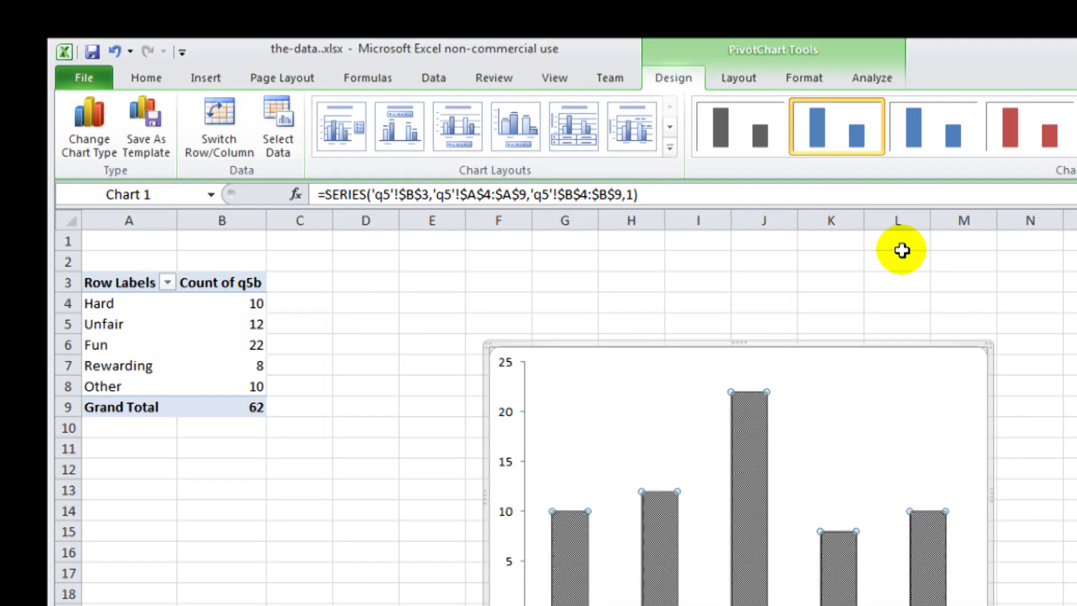
Step: Set the columns to No Outline and add data labels to the series
{"action": "left_click", "coordinate": [807, 77]}
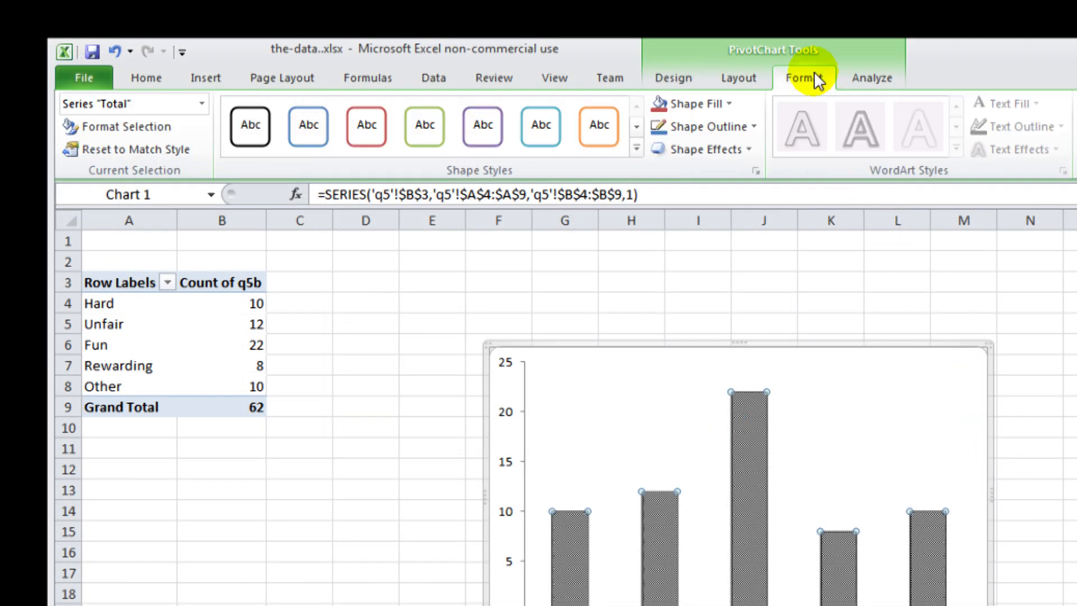
{"action": "left_click", "coordinate": [711, 129]}
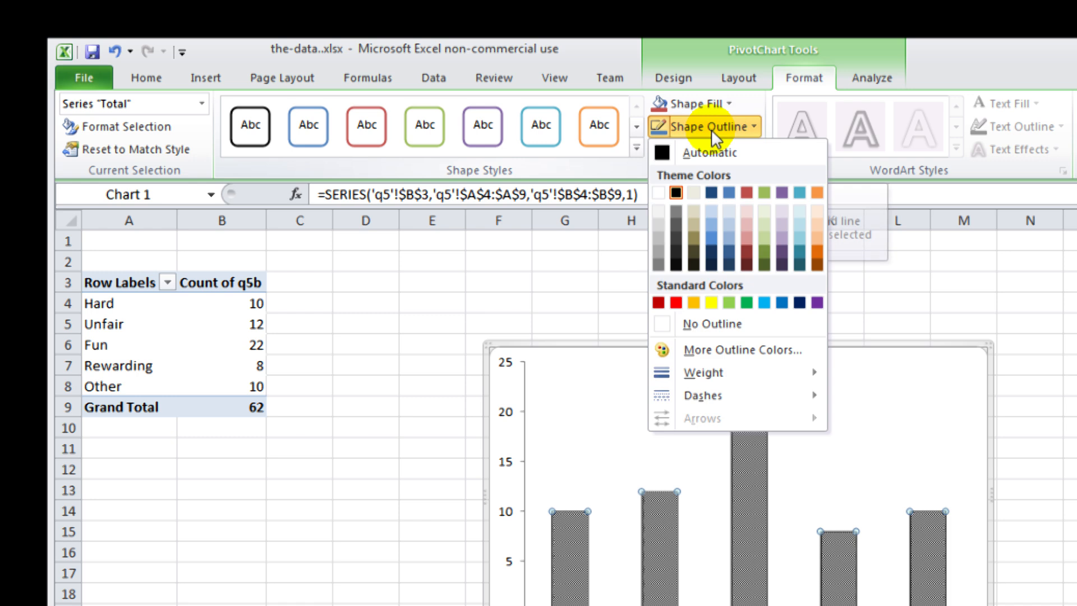
{"action": "left_click", "coordinate": [719, 323]}
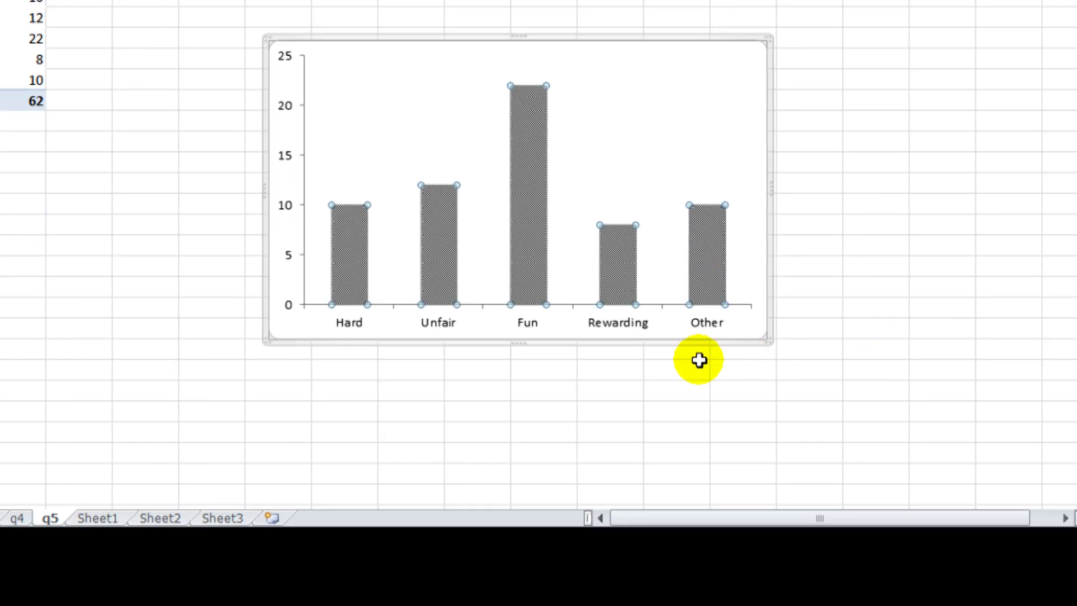
{"action": "right_click", "coordinate": [356, 249]}
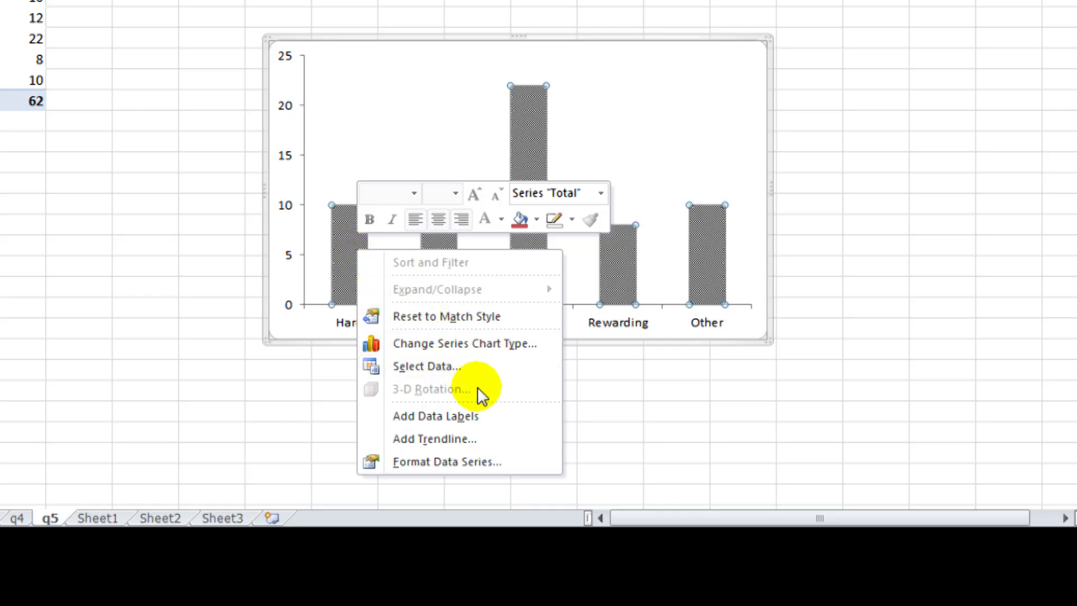
{"action": "left_click", "coordinate": [524, 416]}
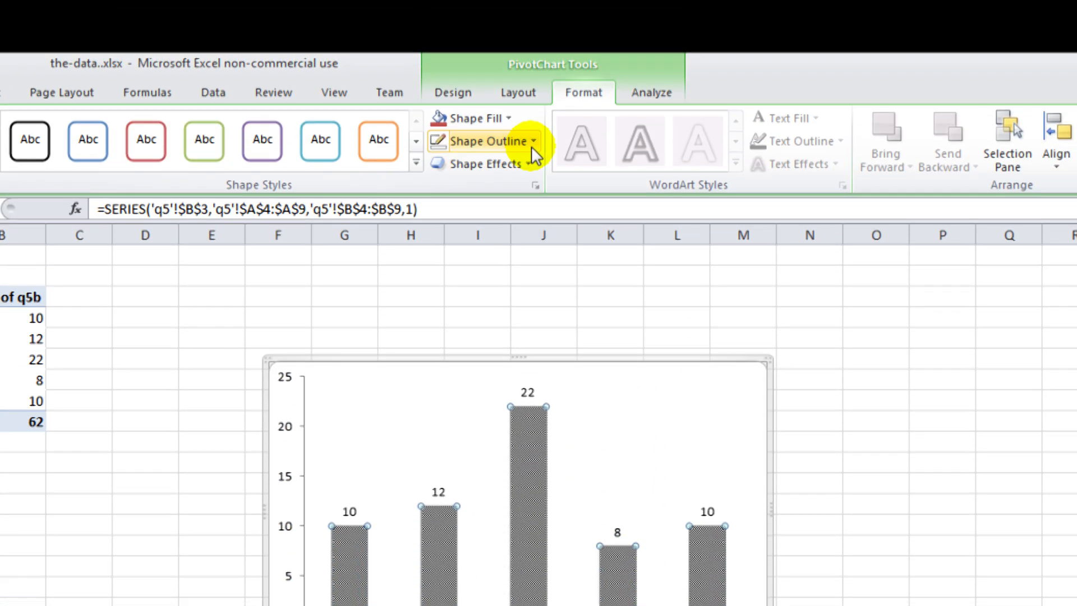
Step: Add a rotated primary vertical axis title reading "Frequency" to the q5b chart
{"action": "left_click", "coordinate": [522, 93]}
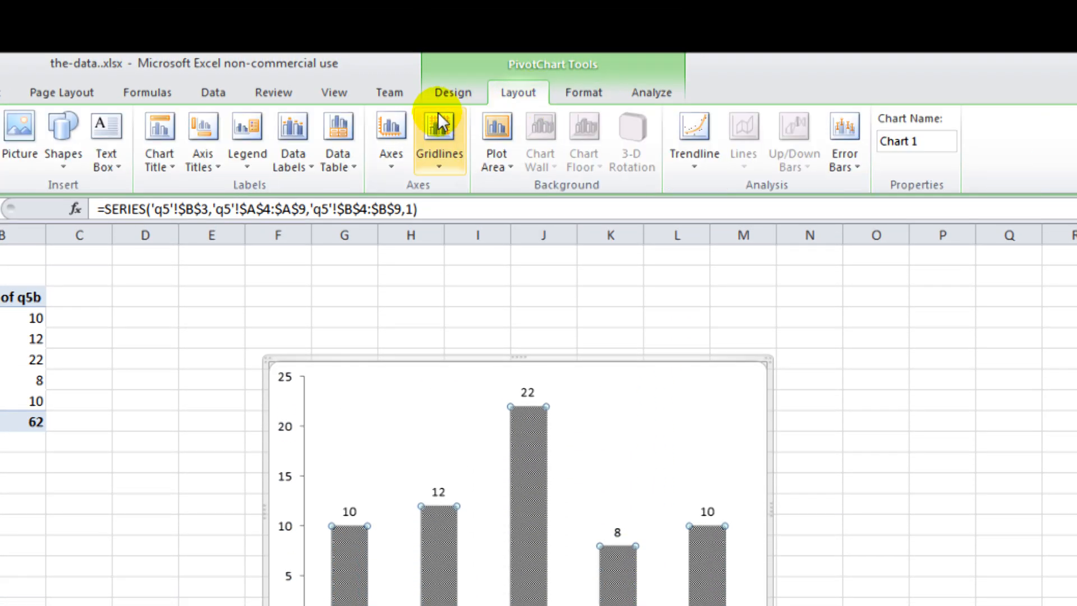
{"action": "left_click", "coordinate": [194, 136]}
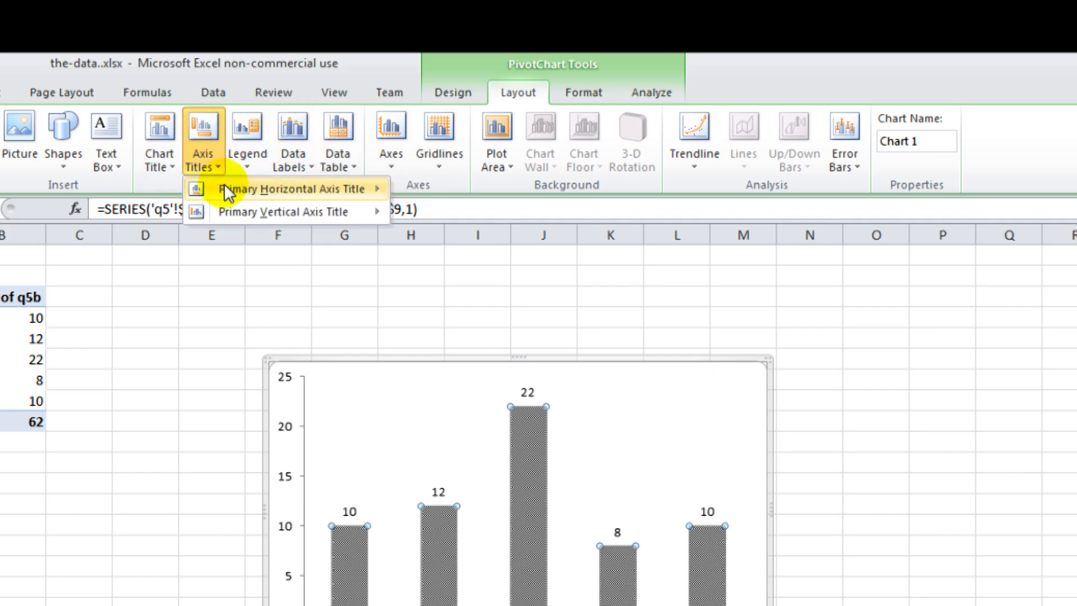
{"action": "mouse_move", "coordinate": [361, 211]}
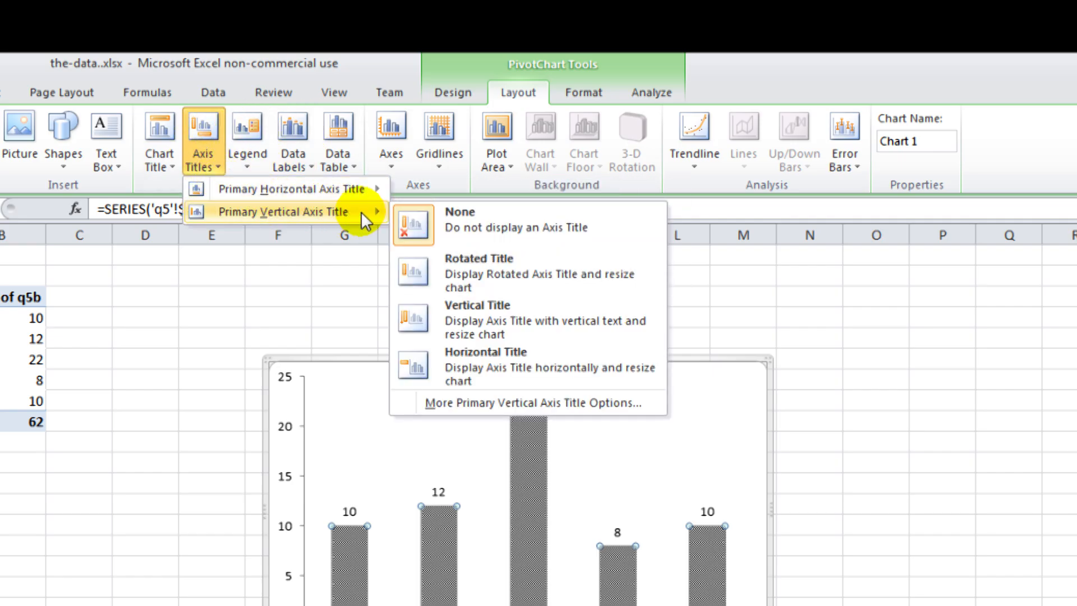
{"action": "left_click", "coordinate": [584, 279]}
{"action": "type", "text": "Frequency"}
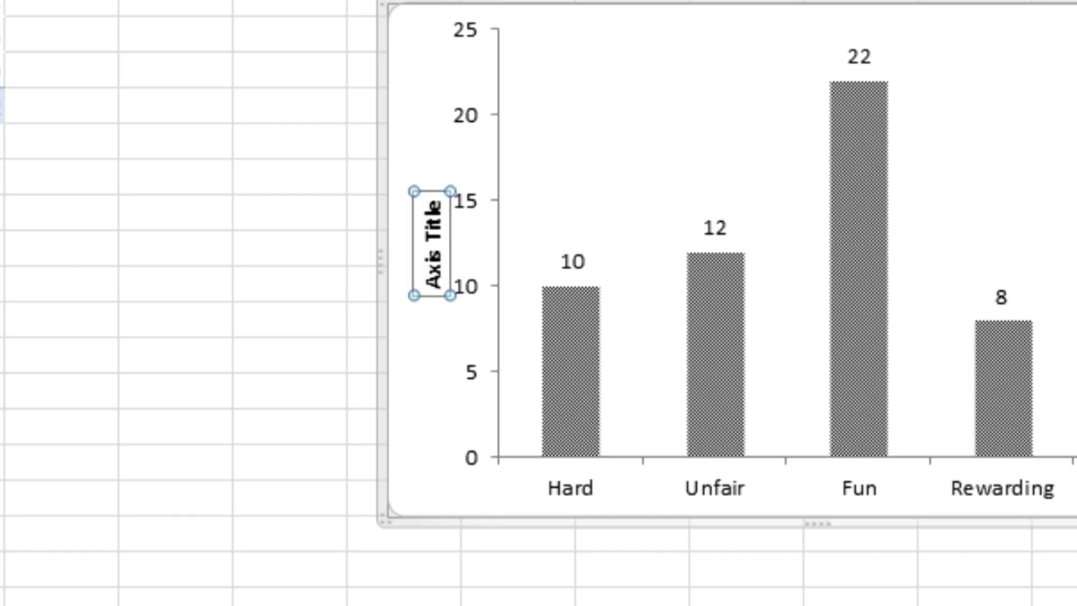
{"action": "key", "text": "Return"}
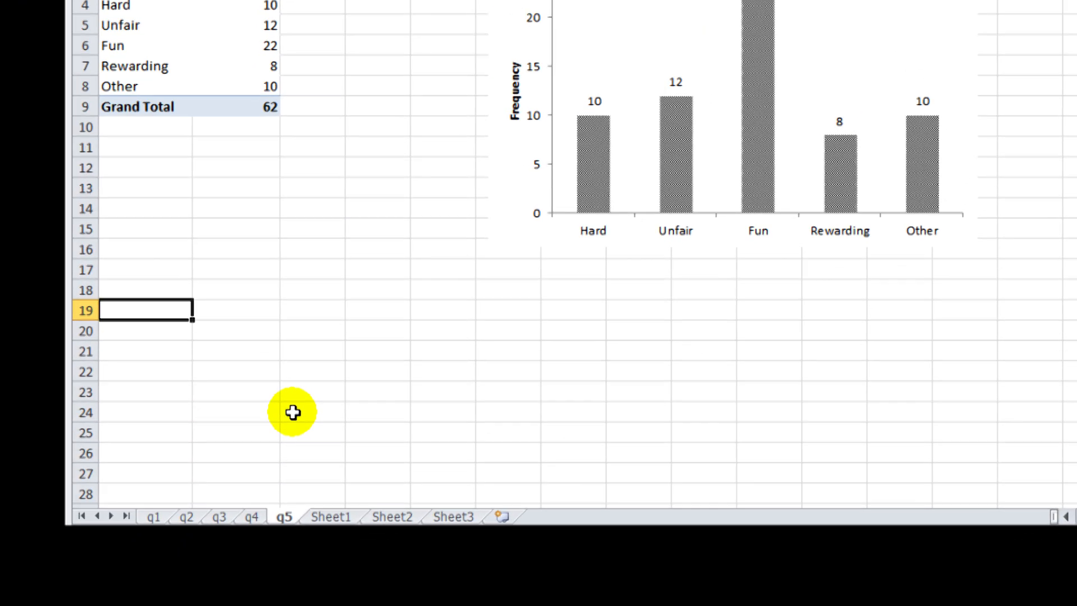
Step: Enter the category names Hard, Unfair, Fun, Rewarding and Other in A19:A23 below the pivot table
{"action": "type", "text": "Hard"}
{"action": "key", "text": "Return"}
{"action": "type", "text": "Unfair"}
{"action": "key", "text": "Return"}
{"action": "type", "text": "Fun"}
{"action": "key", "text": "Return"}
{"action": "type", "text": "Rewarding"}
{"action": "key", "text": "Return"}
{"action": "type", "text": "Other"}
{"action": "key", "text": "Return"}
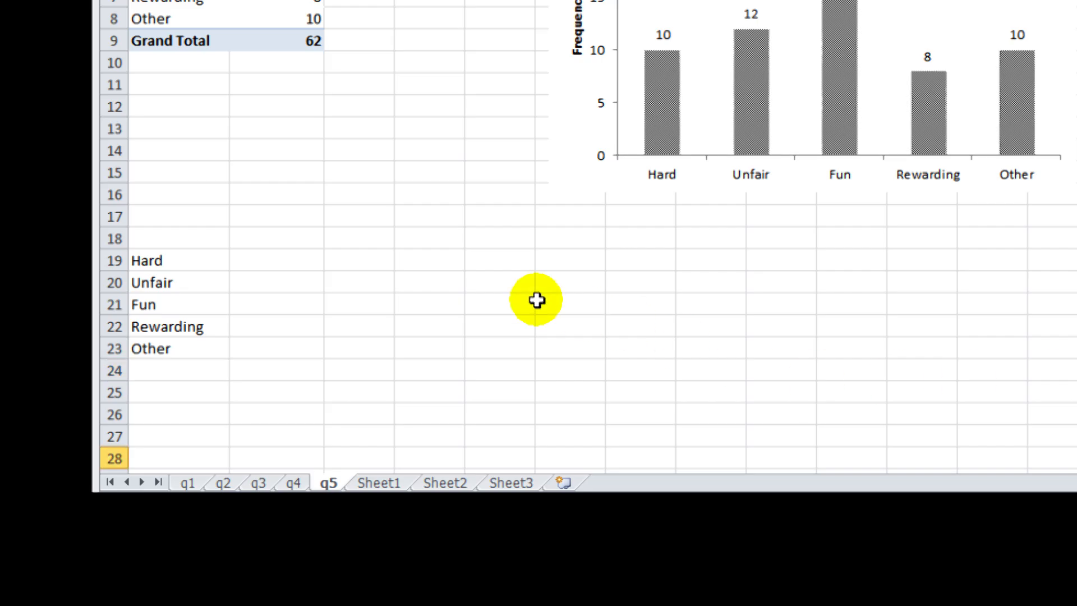
Step: Calculate the share for Hard in B19 as =10/62 and format it as a whole percentage
{"action": "left_click", "coordinate": [288, 258]}
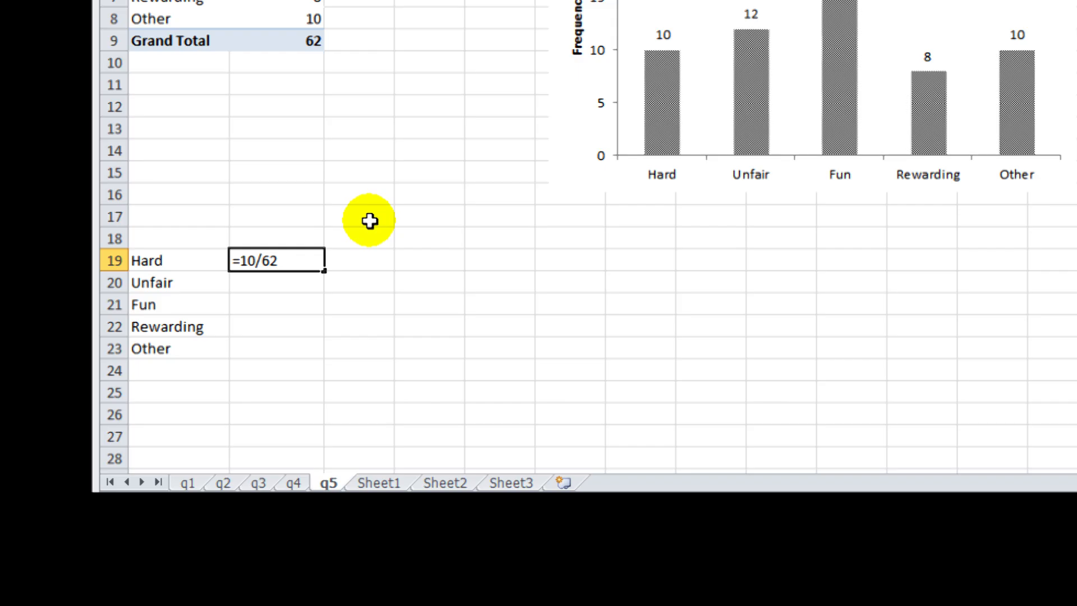
{"action": "key", "text": "Return"}
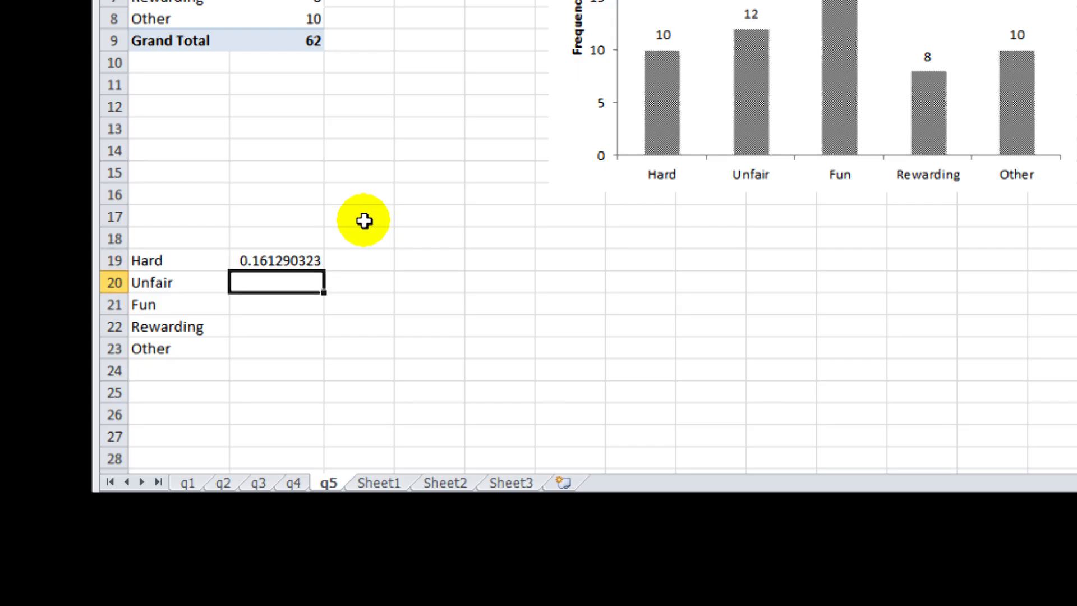
{"action": "left_click", "coordinate": [292, 259]}
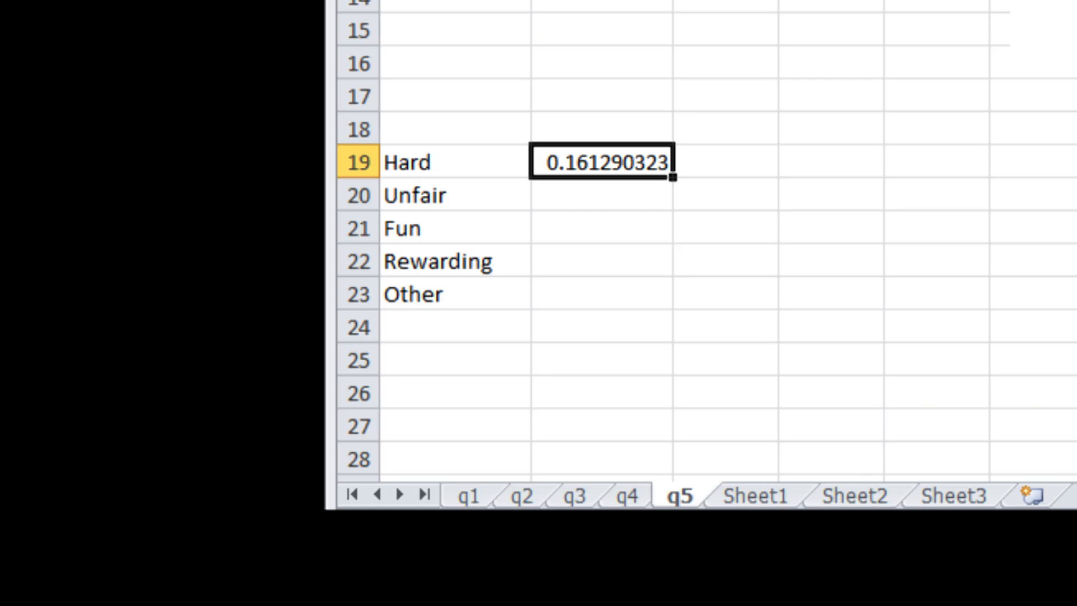
{"action": "left_click", "coordinate": [574, 211]}
Step: Calculate the shares for Unfair, Fun, Rewarding and Other in B20:B23 by dividing each pivot count by 62, formatted as whole percentages
{"action": "left_click", "coordinate": [611, 197]}
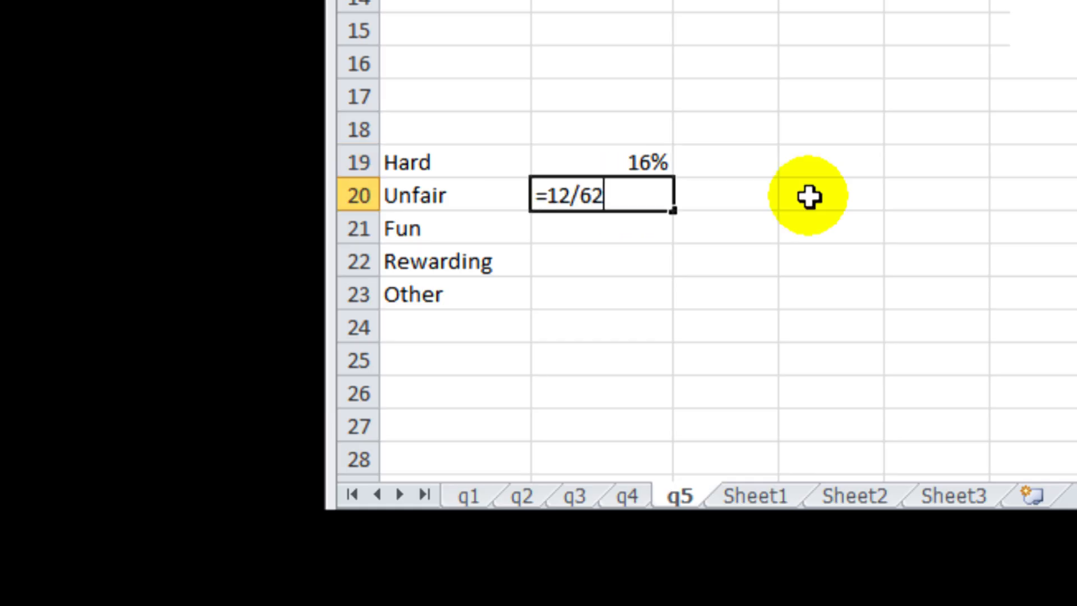
{"action": "key", "text": "Return"}
{"action": "left_click", "coordinate": [654, 193]}
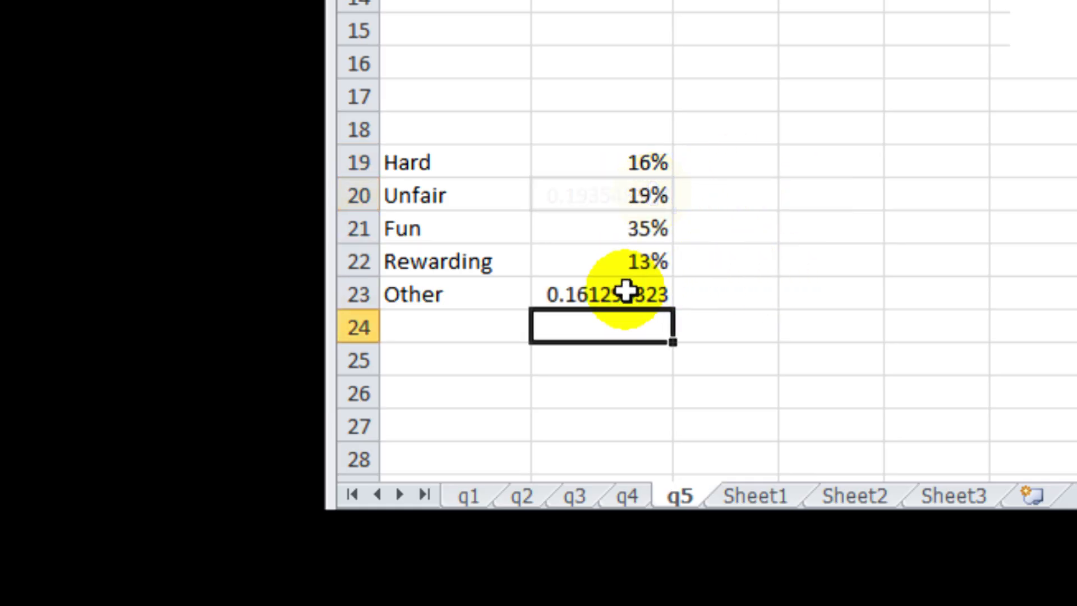
{"action": "left_click", "coordinate": [624, 291]}
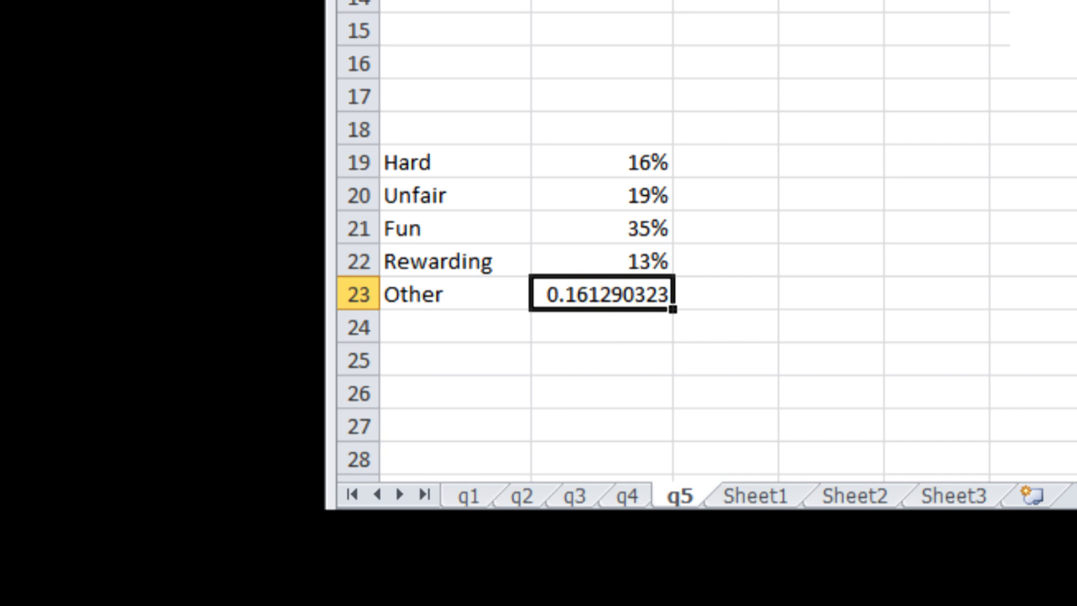
{"action": "left_click", "coordinate": [848, 384]}
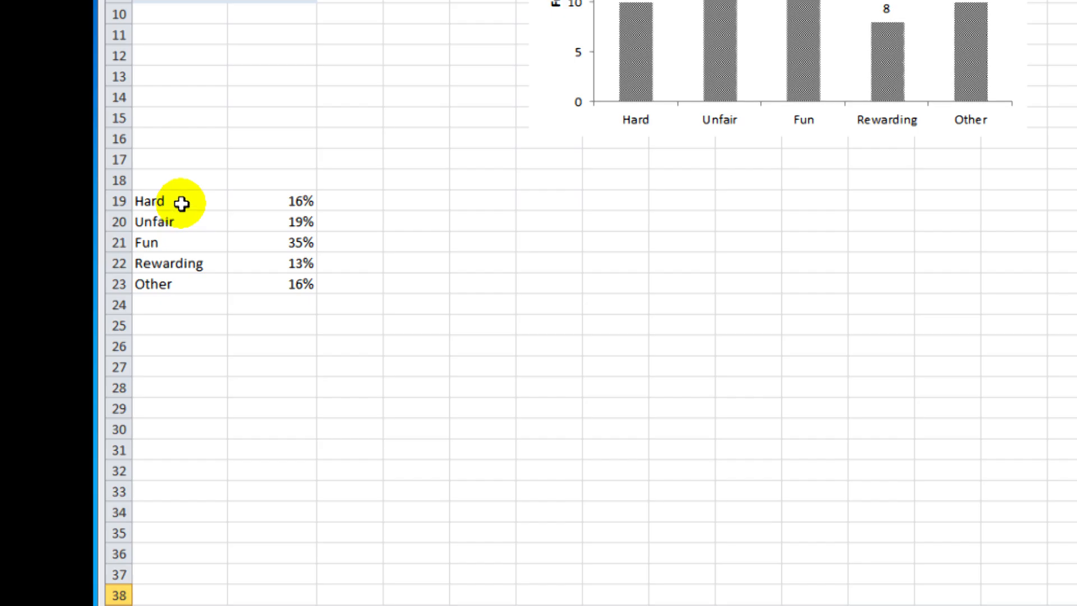
Step: Insert a clustered column chart of the percentages in A19:B23 and place it below the frequency chart
{"action": "left_click_drag", "start_coordinate": [180, 202], "coordinate": [261, 275]}
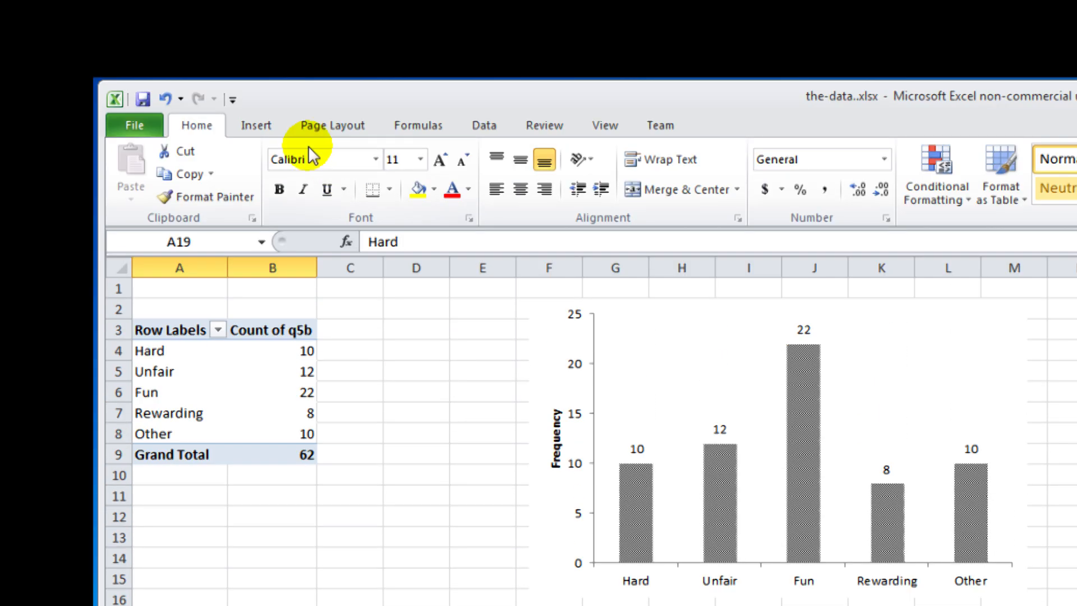
{"action": "left_click", "coordinate": [272, 123]}
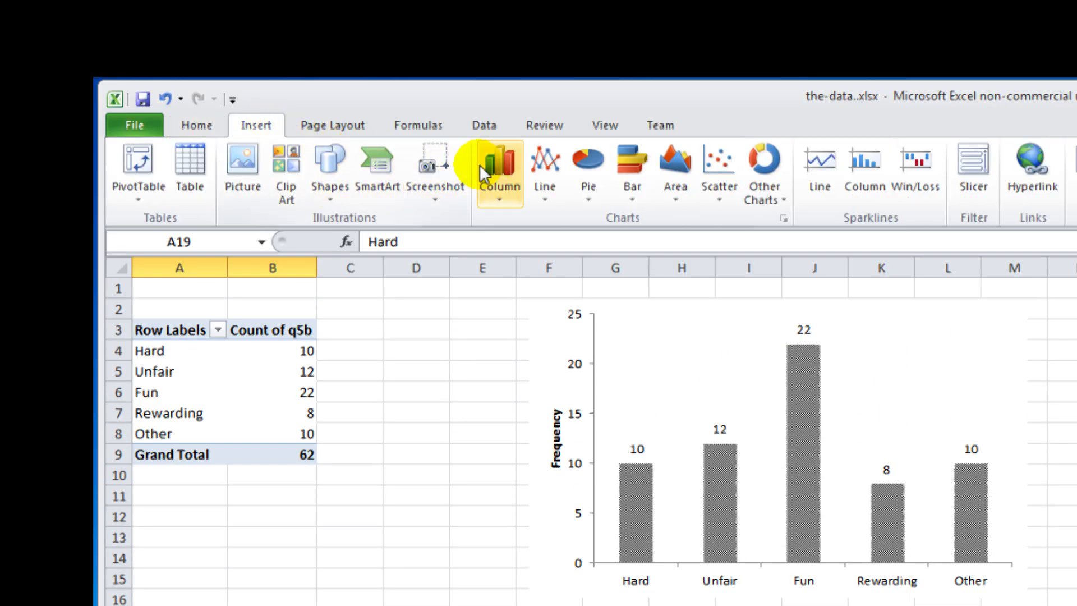
{"action": "left_click", "coordinate": [496, 168]}
{"action": "left_click", "coordinate": [507, 255]}
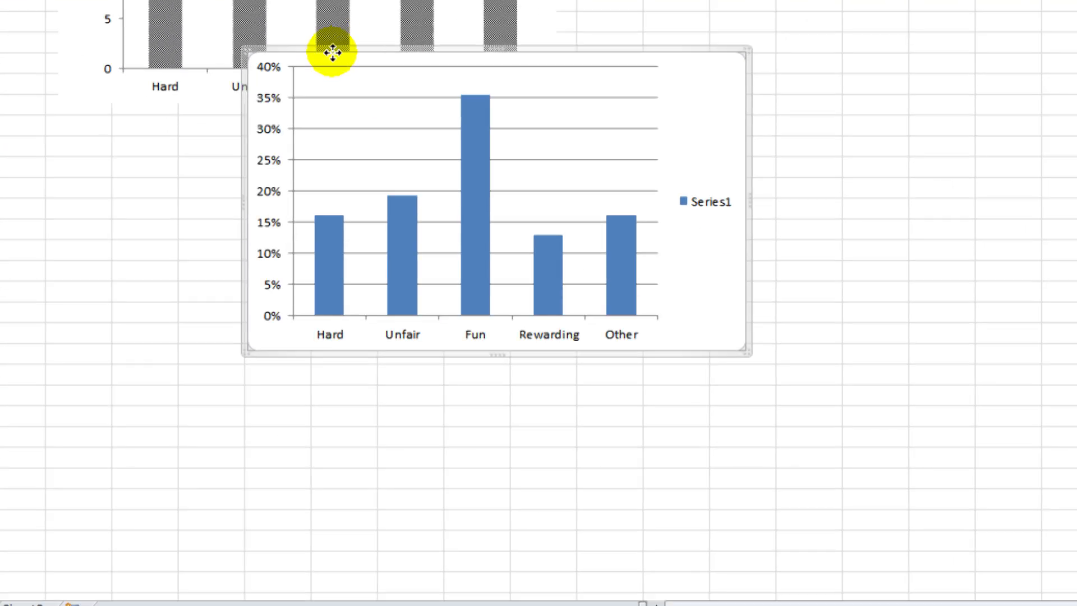
{"action": "left_click_drag", "start_coordinate": [333, 52], "coordinate": [99, 143]}
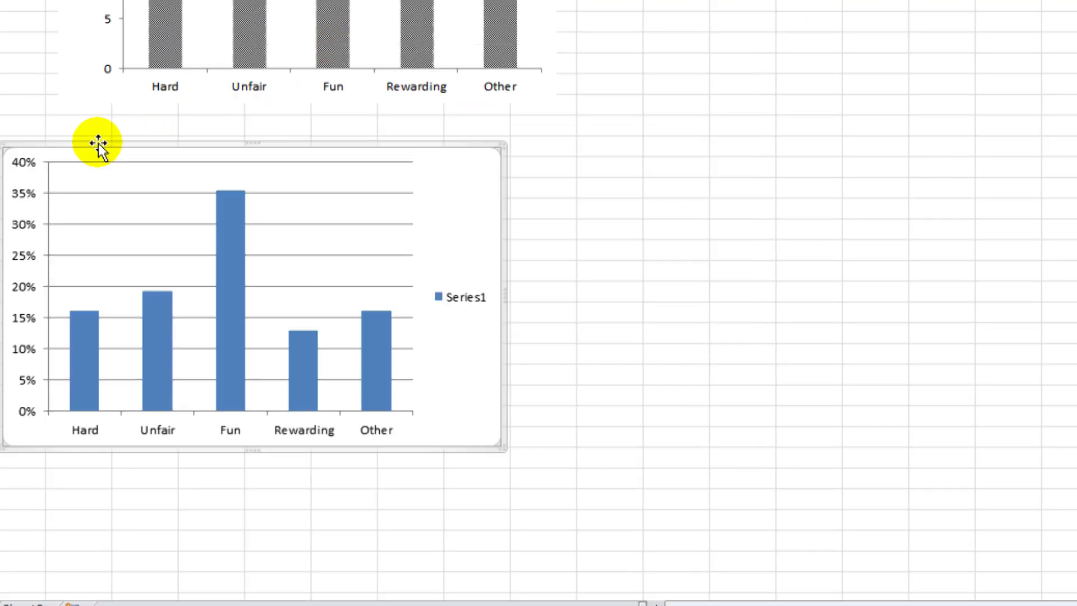
Step: Give the percentage chart's columns the same dense pattern fill as the frequency chart and a solid black border line
{"action": "right_click", "coordinate": [84, 338]}
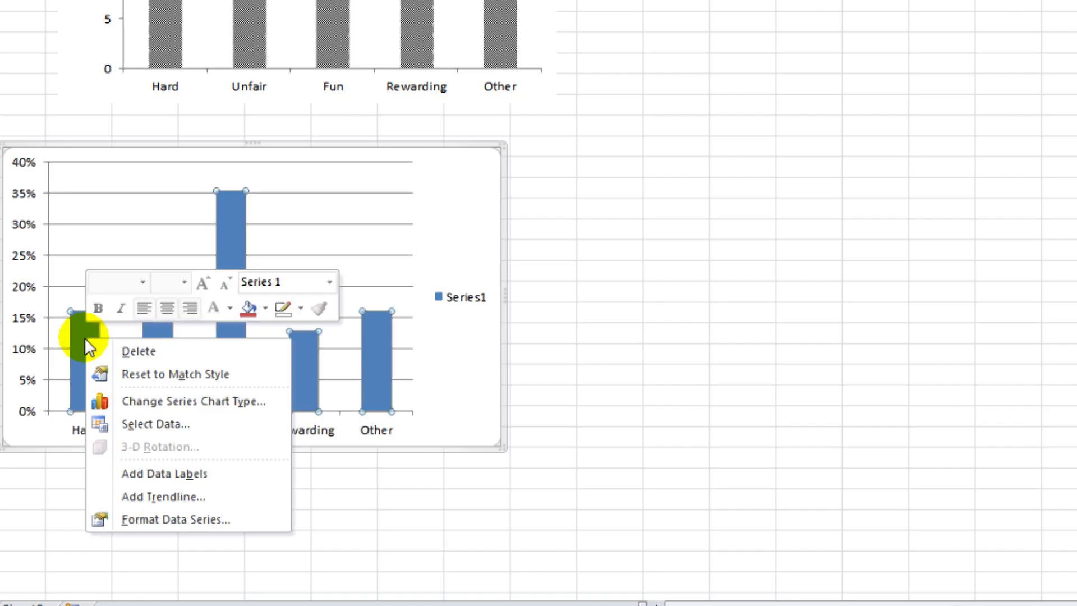
{"action": "left_click", "coordinate": [160, 519]}
{"action": "left_click", "coordinate": [608, 73]}
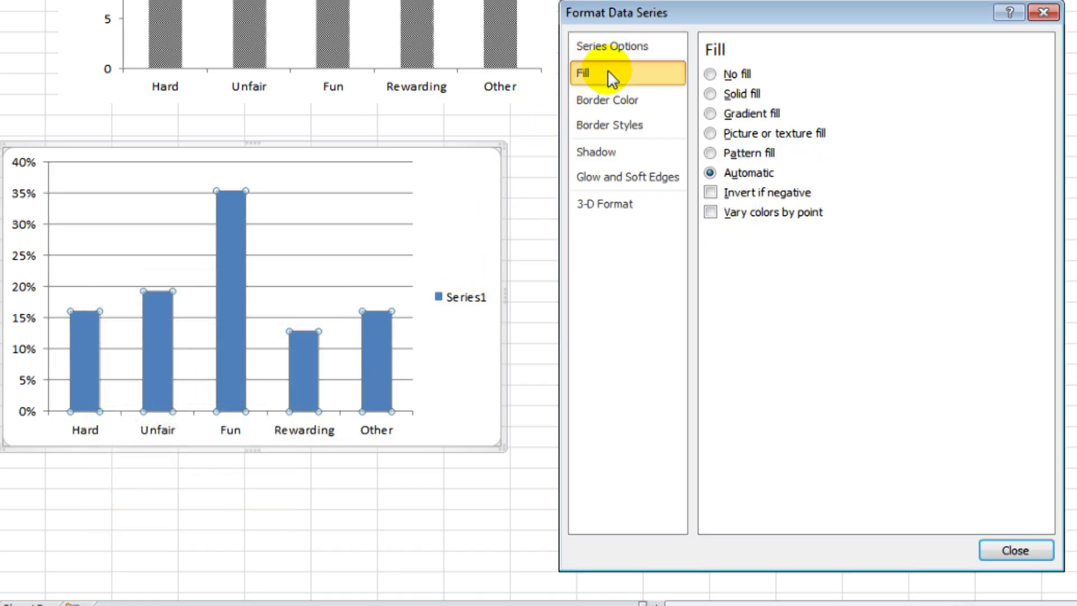
{"action": "left_click", "coordinate": [729, 154]}
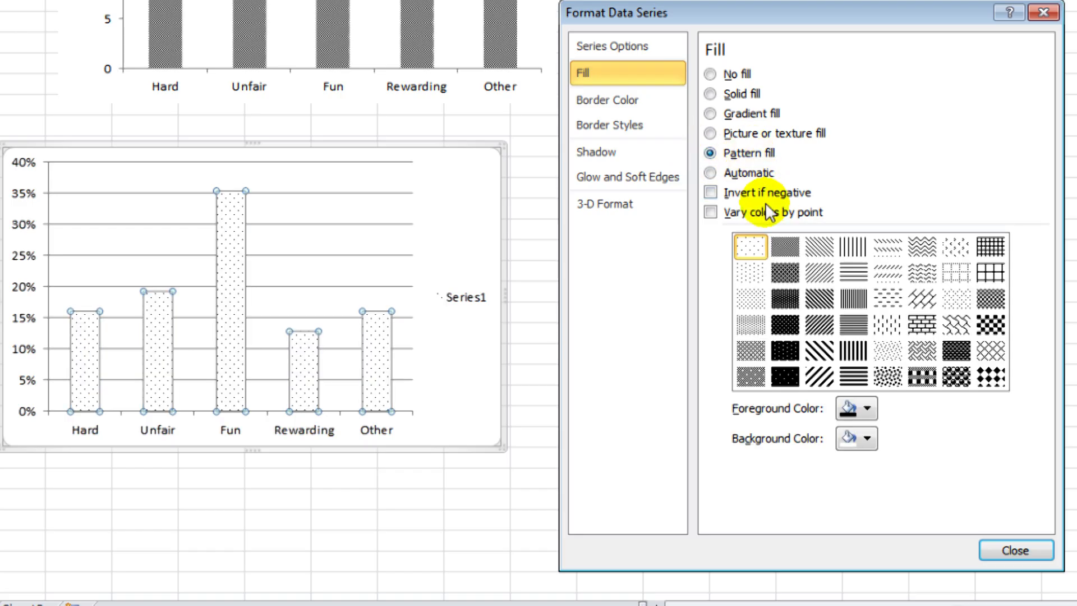
{"action": "left_click", "coordinate": [785, 245]}
{"action": "left_click", "coordinate": [631, 107]}
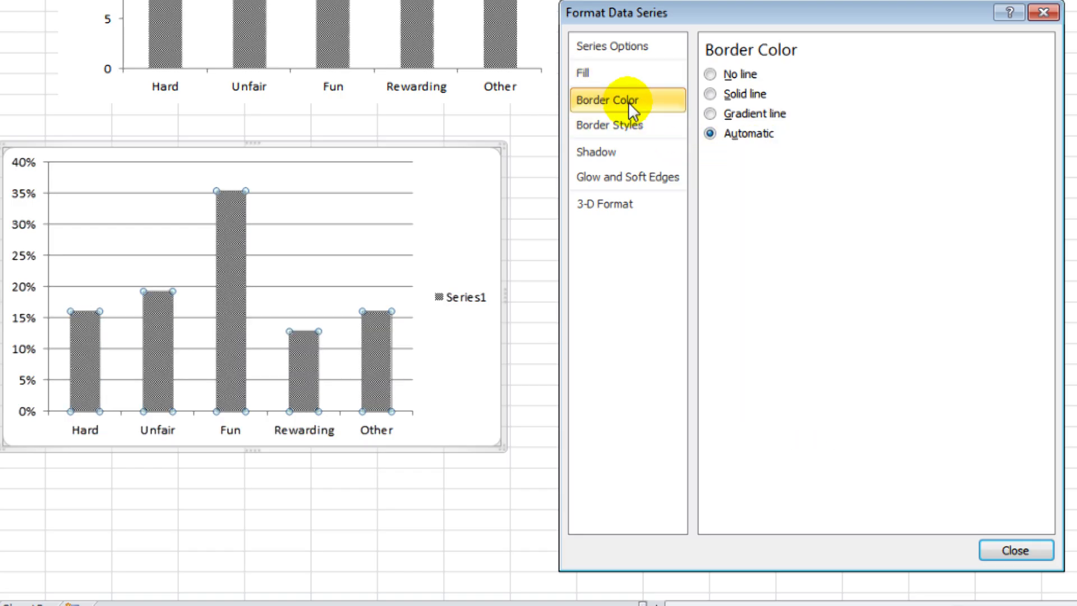
{"action": "left_click", "coordinate": [729, 94]}
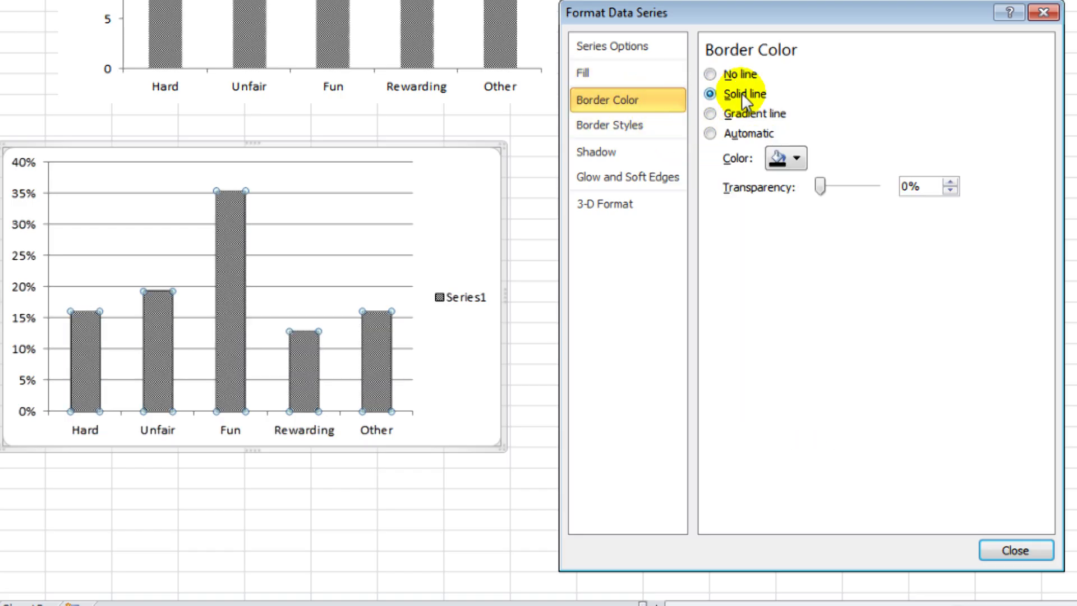
{"action": "left_click", "coordinate": [1016, 549]}
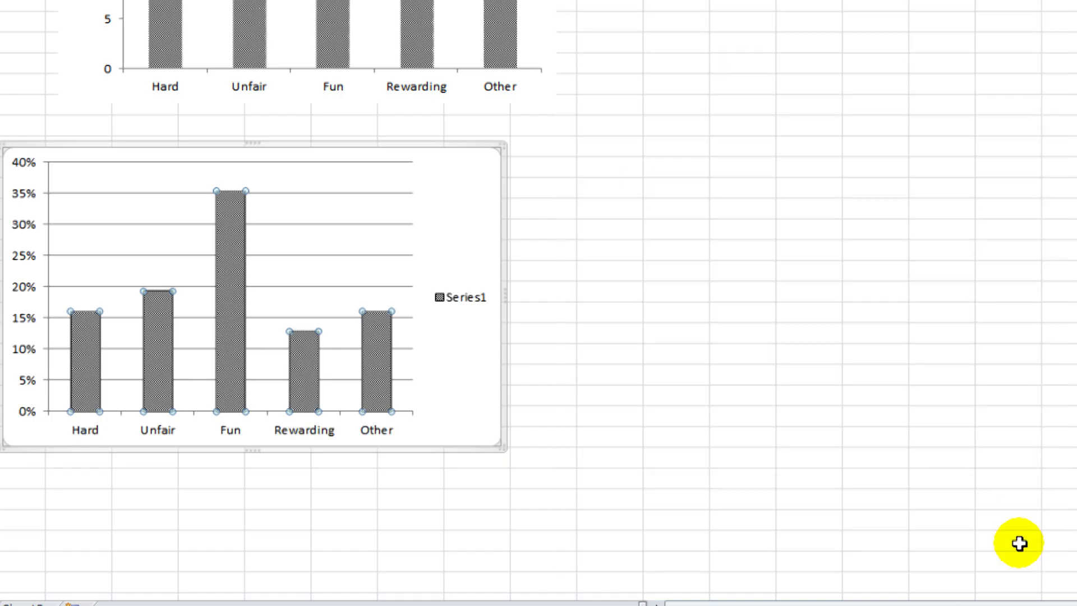
Step: Remove the horizontal gridlines and the Series1 legend from the percentage chart
{"action": "right_click", "coordinate": [354, 224]}
{"action": "left_click", "coordinate": [470, 234]}
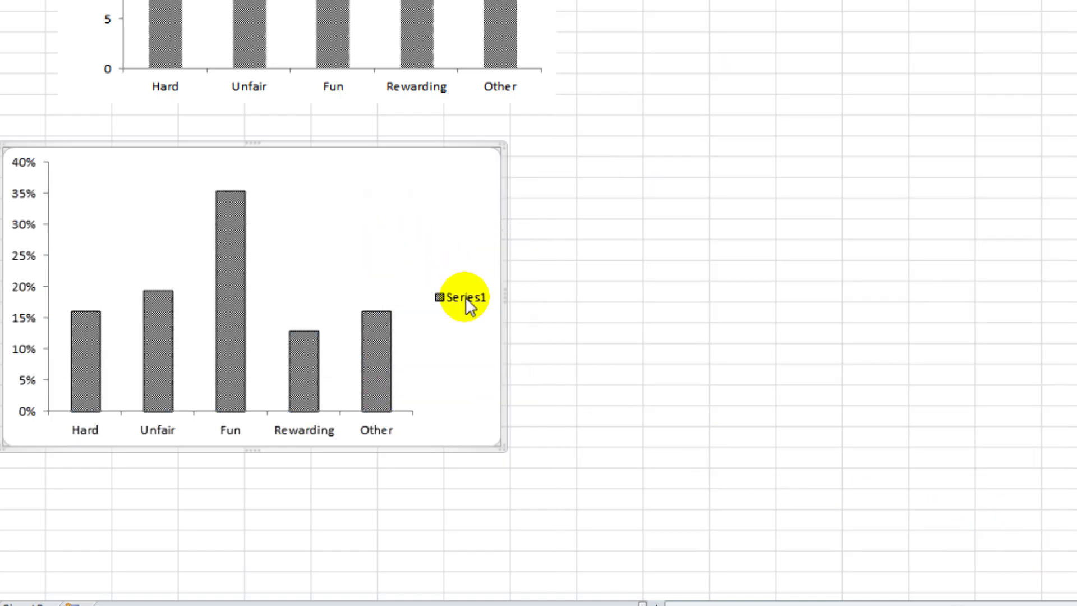
{"action": "key", "text": "Delete"}
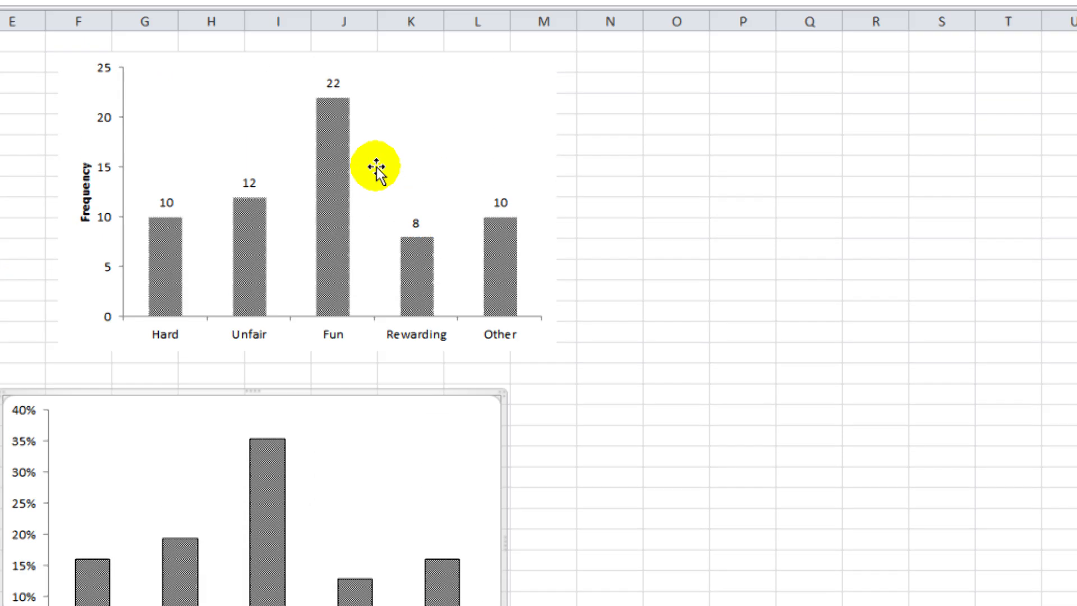
Step: Set the percentage chart to No Outline and add data labels to its columns
{"action": "left_click", "coordinate": [395, 85]}
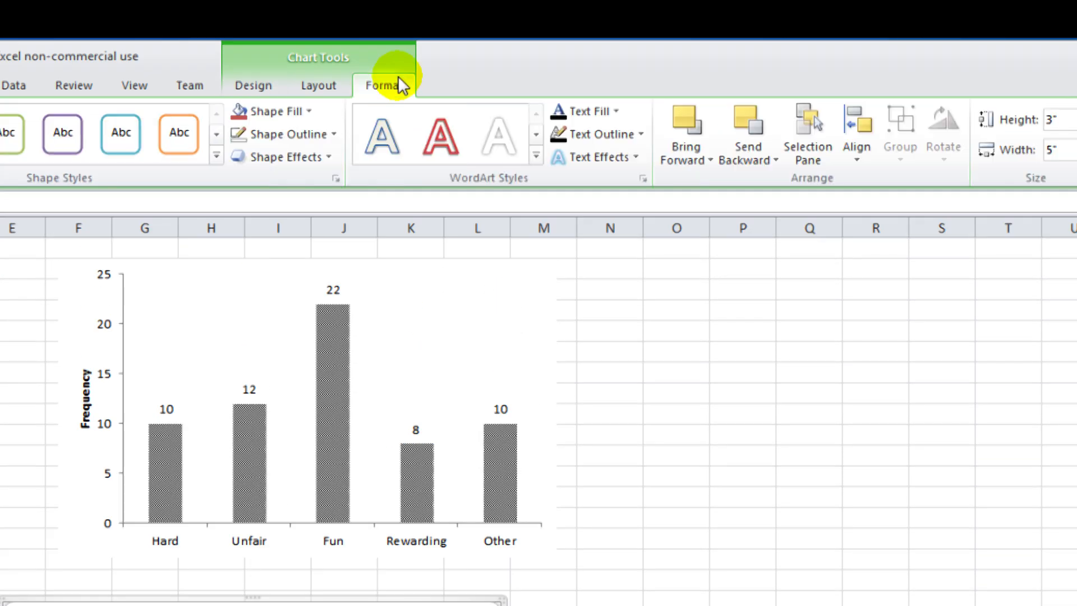
{"action": "left_click", "coordinate": [297, 134]}
{"action": "left_click", "coordinate": [318, 330]}
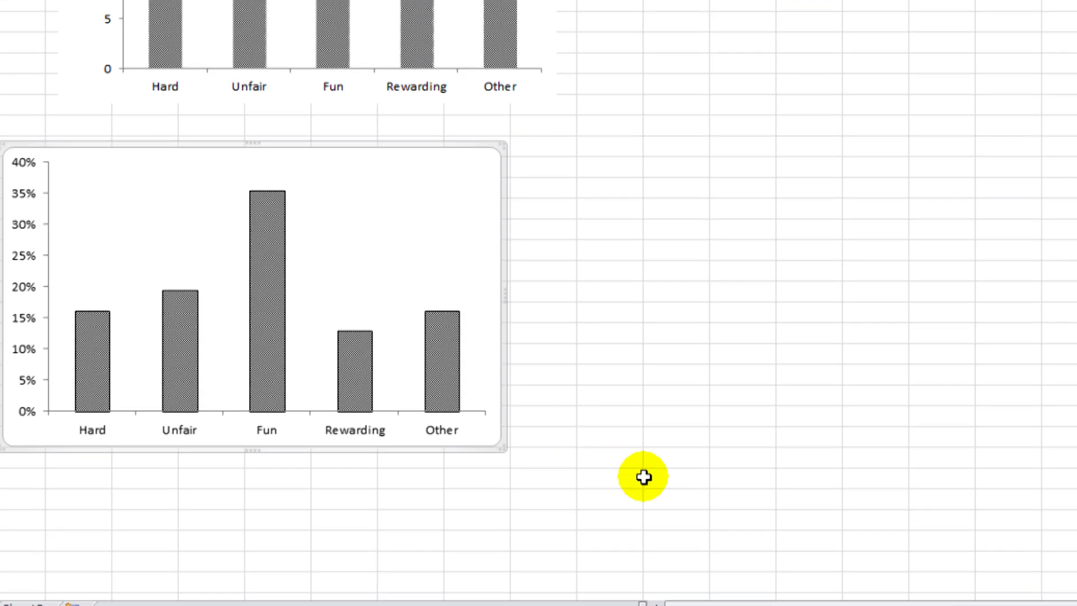
{"action": "right_click", "coordinate": [265, 283]}
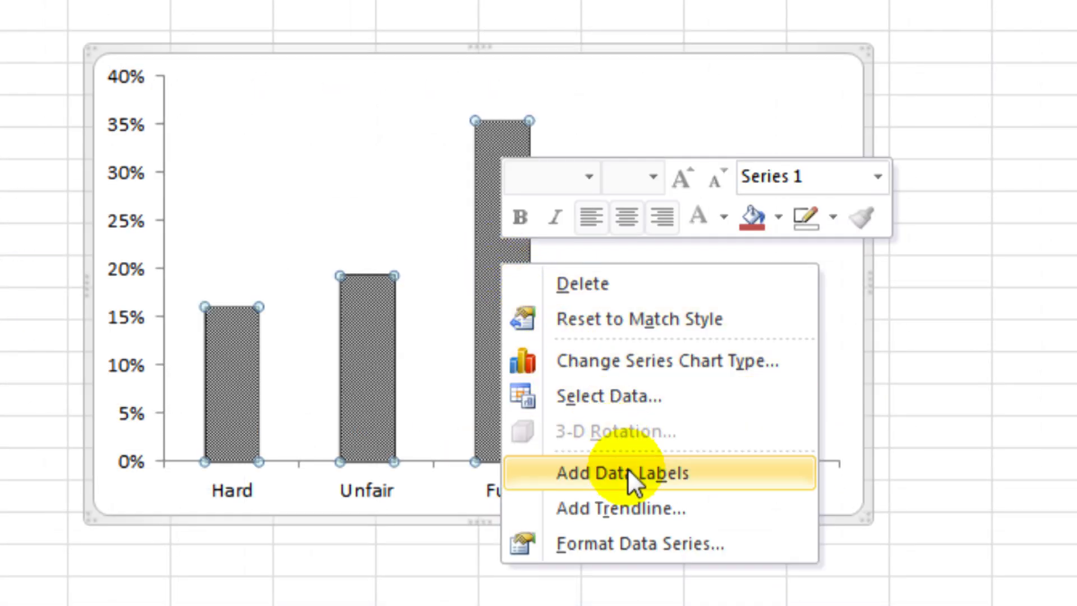
{"action": "left_click", "coordinate": [660, 472]}
{"action": "left_click", "coordinate": [970, 548]}
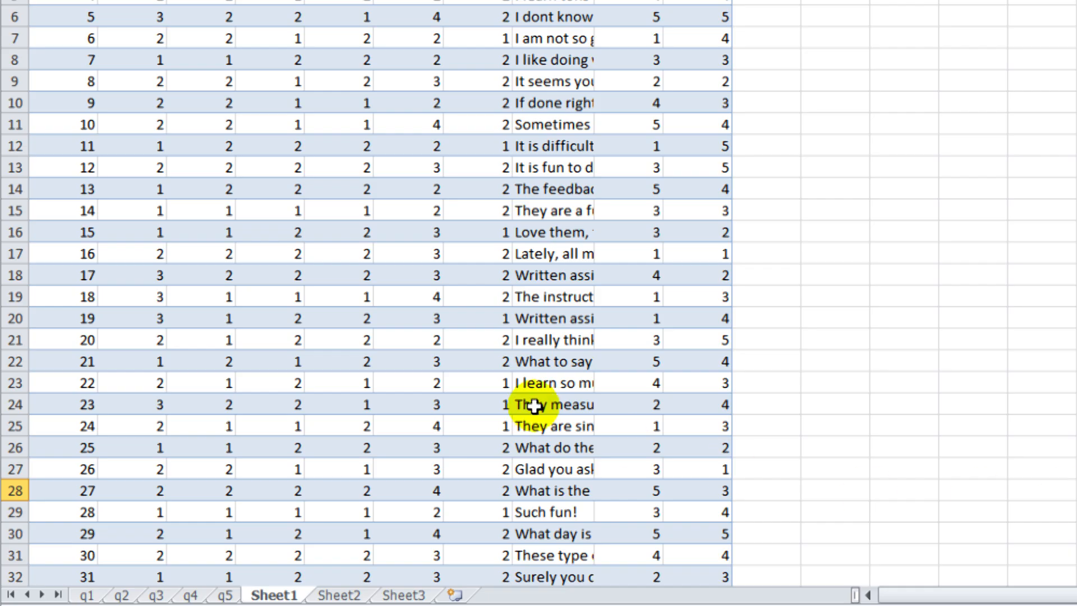
Step: Create a PivotTable from Table1 on Sheet1 in a new worksheet and name that sheet q6
{"action": "left_click", "coordinate": [337, 228]}
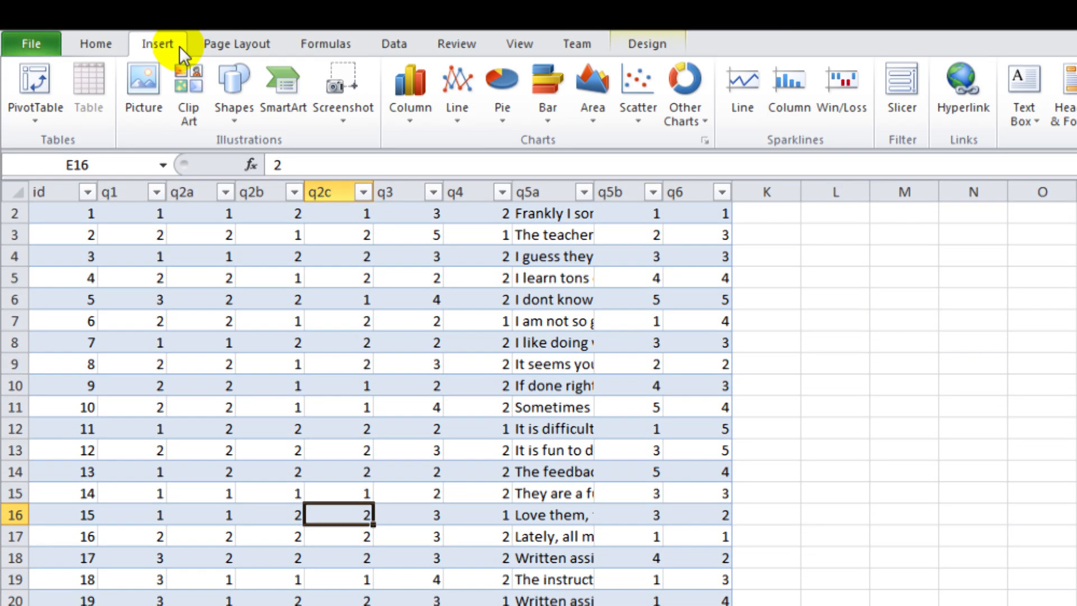
{"action": "left_click", "coordinate": [34, 81]}
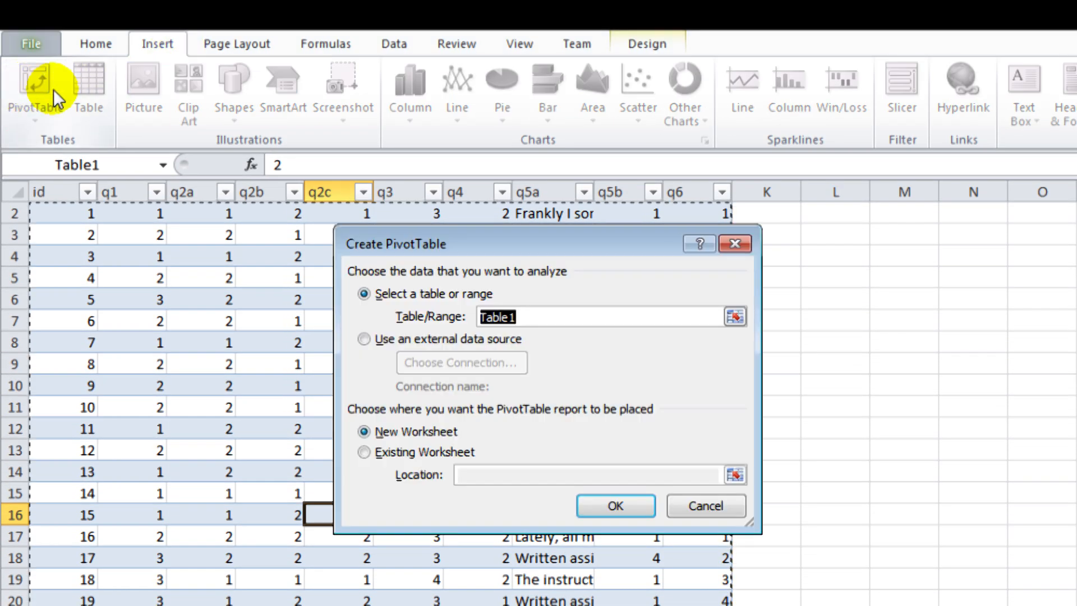
{"action": "left_click", "coordinate": [606, 503]}
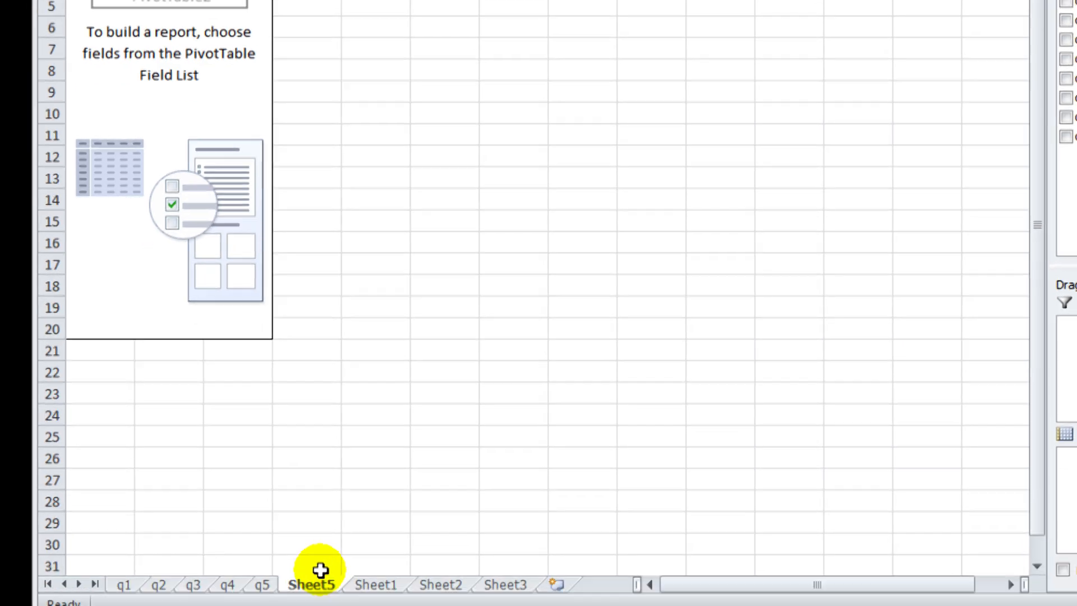
{"action": "double_click", "coordinate": [317, 580]}
{"action": "type", "text": "q6"}
{"action": "key", "text": "Return"}
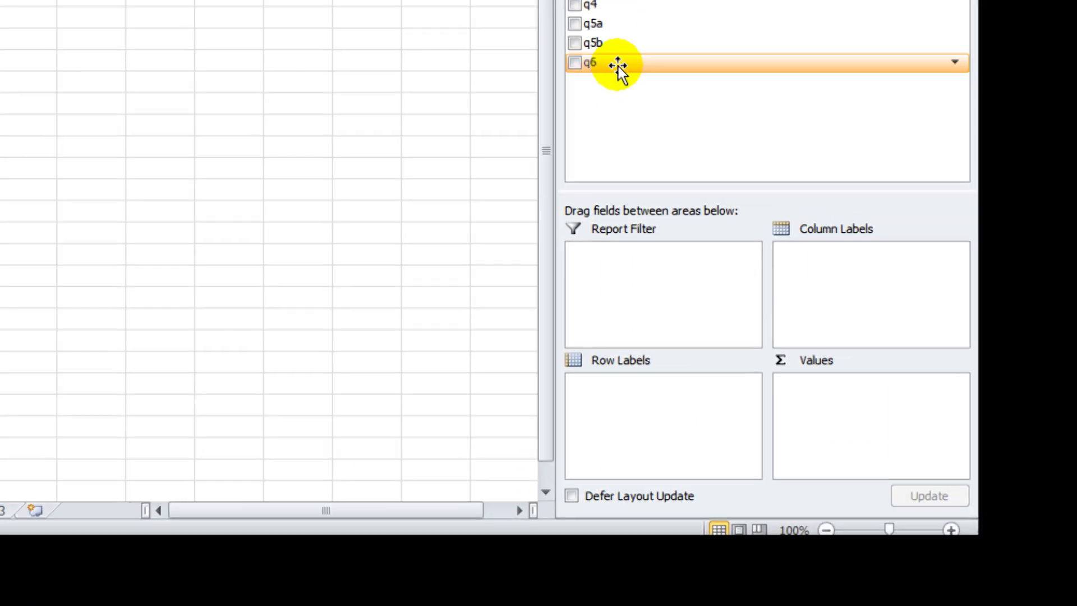
Step: Add q6 to the PivotTable values, summarized by Average in Number format with one decimal place
{"action": "left_click_drag", "start_coordinate": [618, 65], "coordinate": [819, 413]}
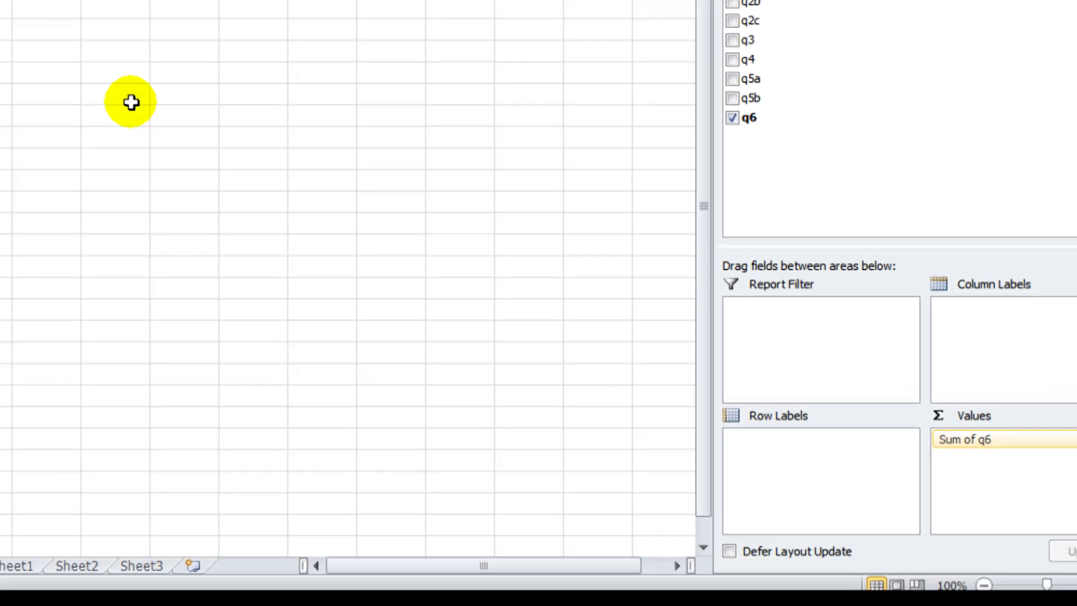
{"action": "right_click", "coordinate": [160, 97]}
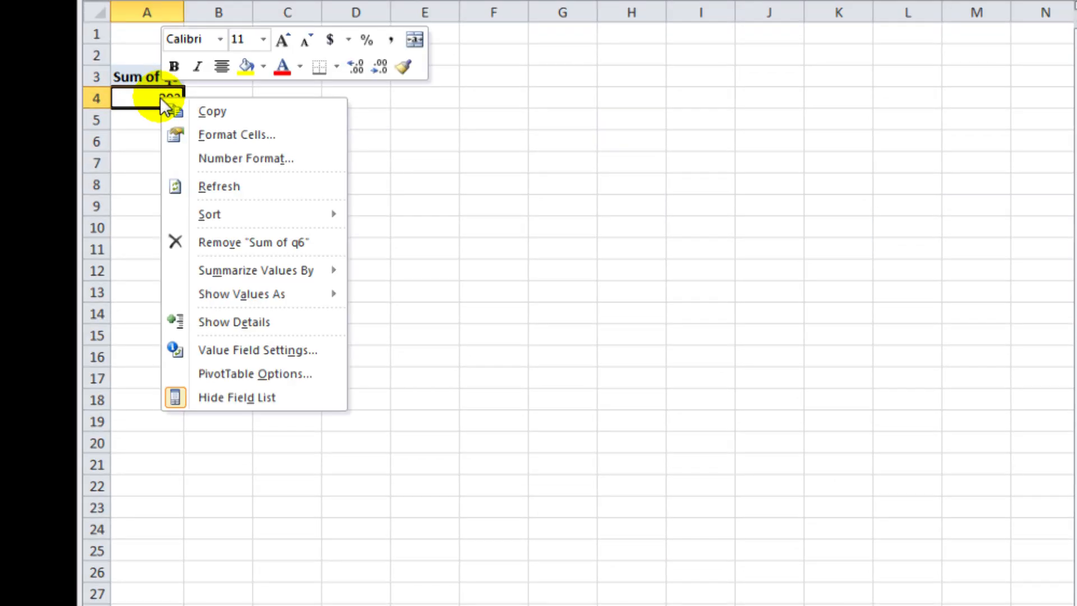
{"action": "left_click", "coordinate": [285, 351]}
{"action": "left_click", "coordinate": [177, 387]}
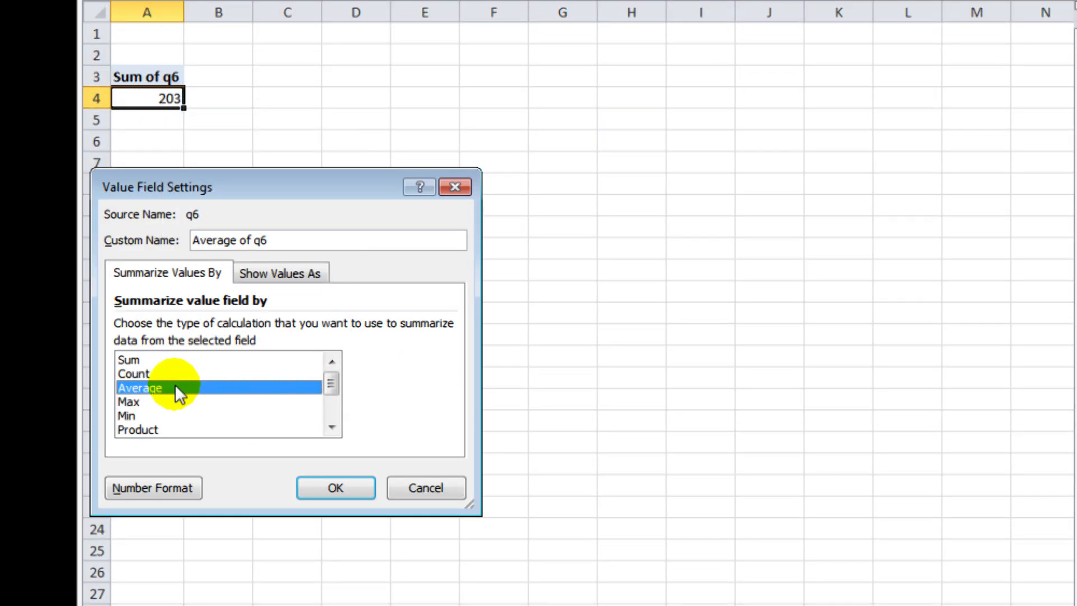
{"action": "left_click", "coordinate": [183, 483]}
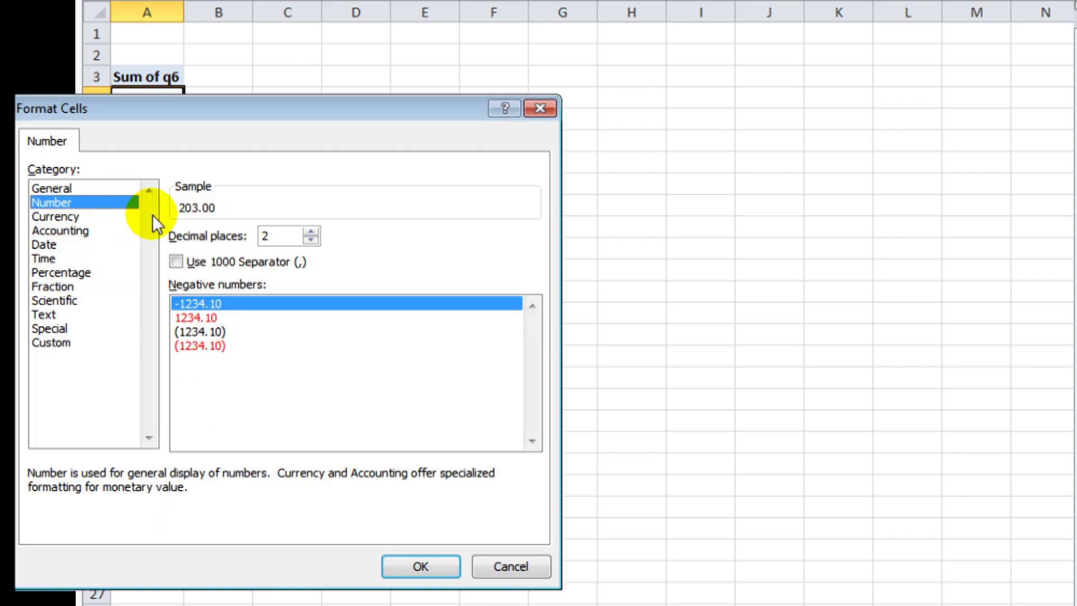
{"action": "left_click", "coordinate": [412, 571]}
{"action": "left_click", "coordinate": [336, 488]}
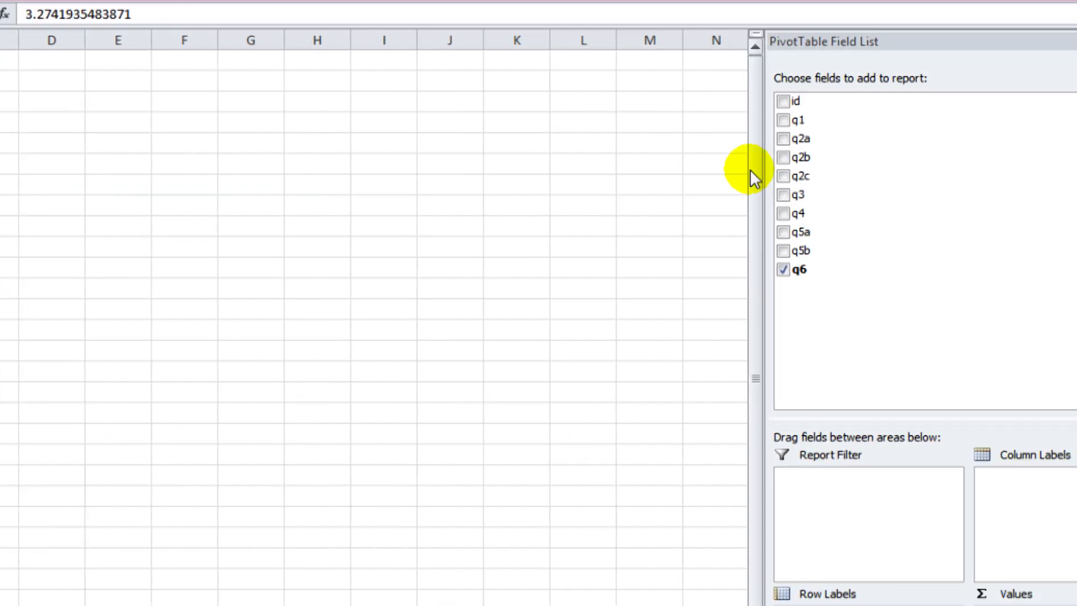
Step: Add q1 to the PivotTable's row labels and rename its groups Up to 21, 22-25 and 26 or older
{"action": "left_click_drag", "start_coordinate": [679, 126], "coordinate": [702, 377]}
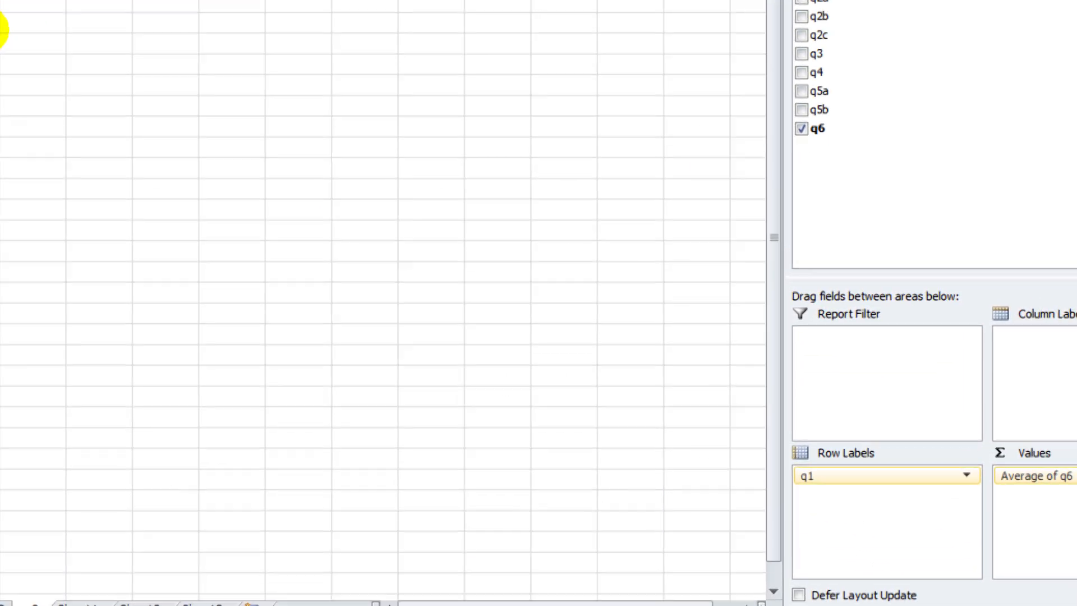
{"action": "left_click", "coordinate": [163, 101]}
{"action": "type", "text": "Up to 21"}
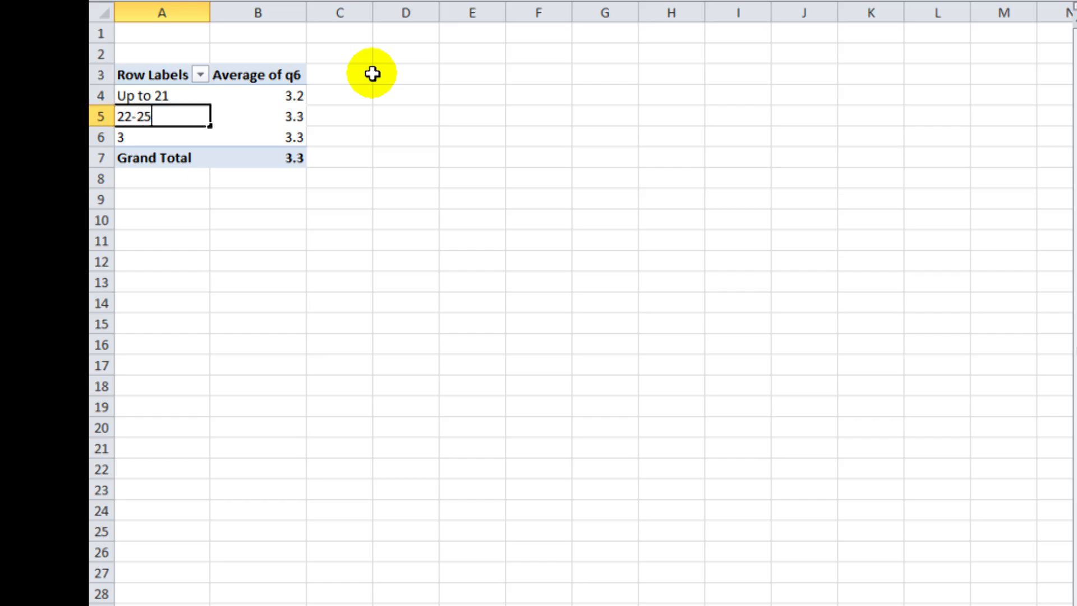
{"action": "type", "text": "26 or ol"}
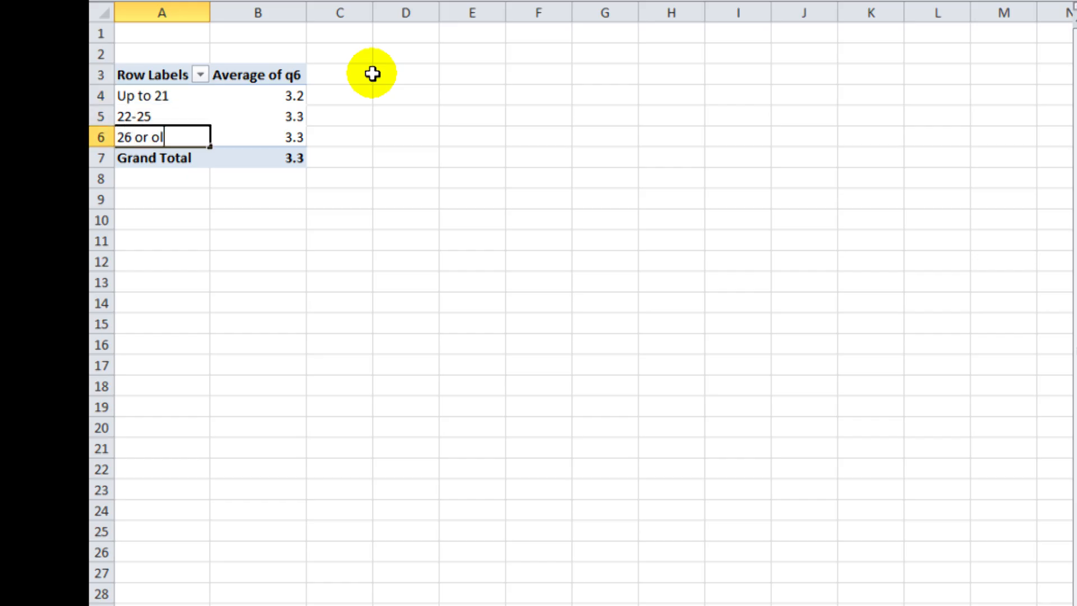
{"action": "type", "text": "der"}
{"action": "key", "text": "Return"}
Step: Insert a 2-D clustered column chart from the q6 PivotTable and place it beside the table
{"action": "left_click", "coordinate": [281, 115]}
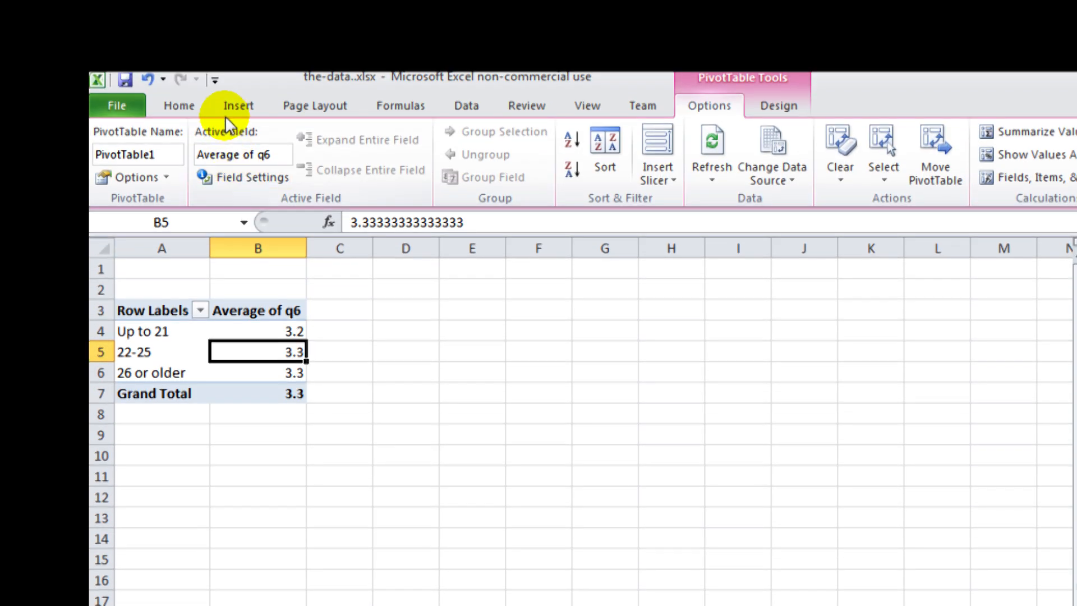
{"action": "left_click", "coordinate": [231, 107]}
{"action": "left_click", "coordinate": [487, 159]}
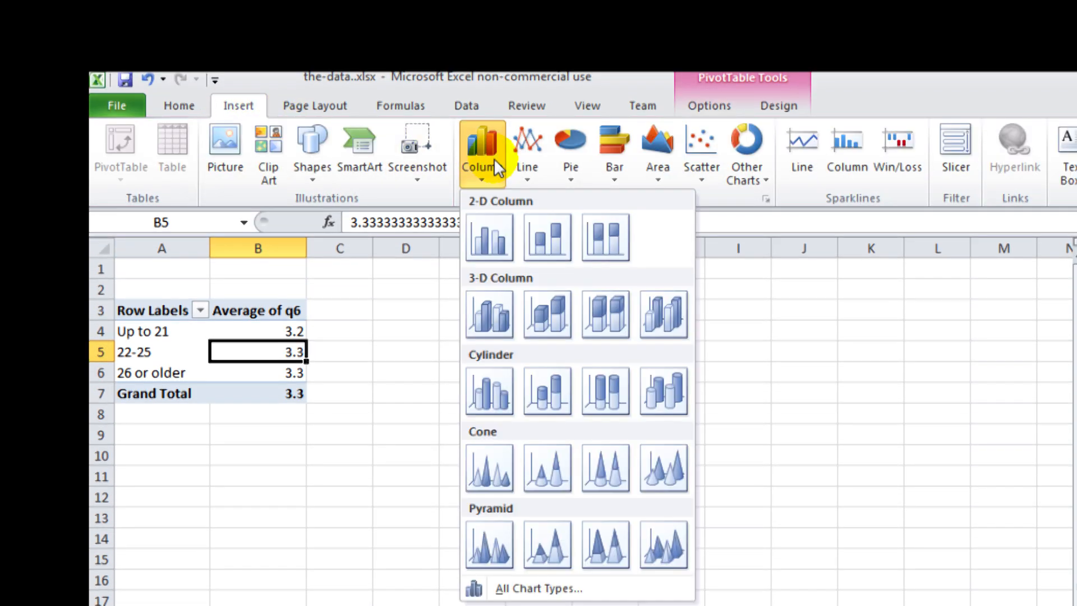
{"action": "left_click", "coordinate": [489, 238]}
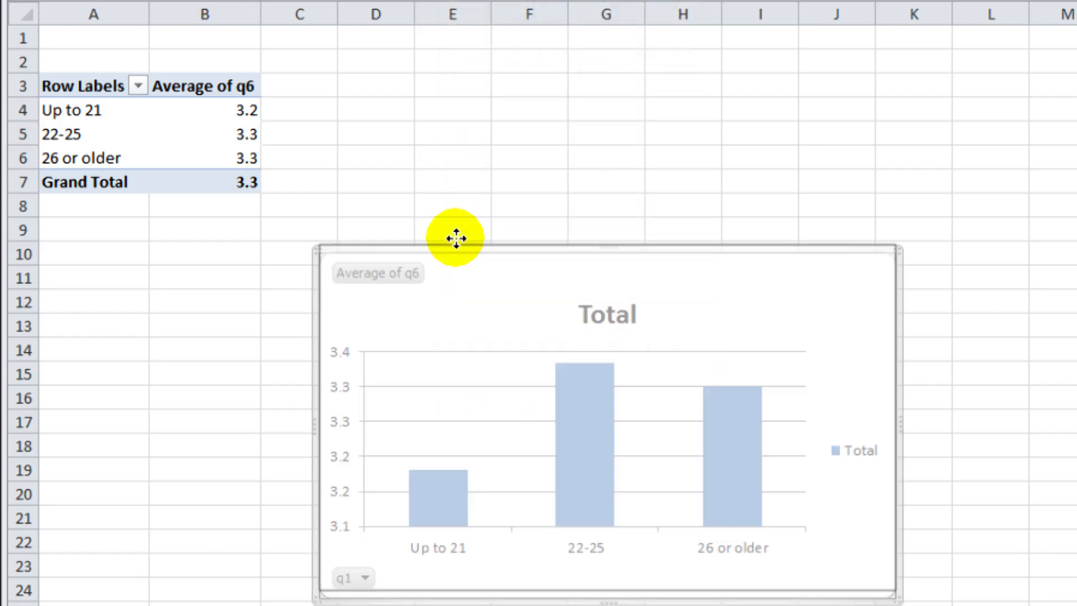
{"action": "left_click_drag", "start_coordinate": [455, 239], "coordinate": [463, 70]}
Step: Remove the field buttons, Total title, legend and horizontal gridlines from the q6 average chart
{"action": "right_click", "coordinate": [407, 108]}
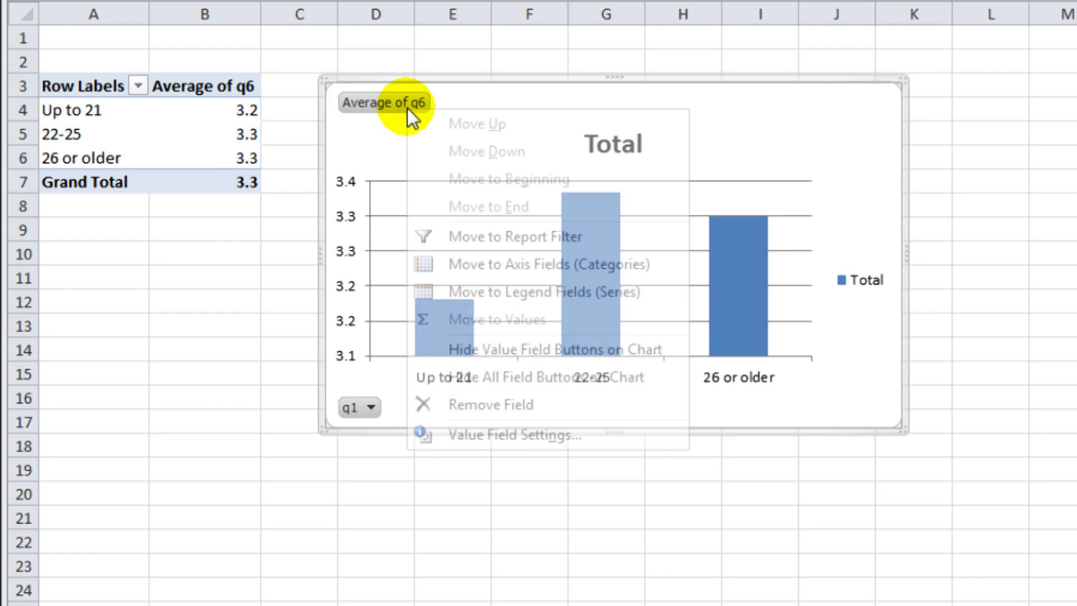
{"action": "key", "text": "Delete"}
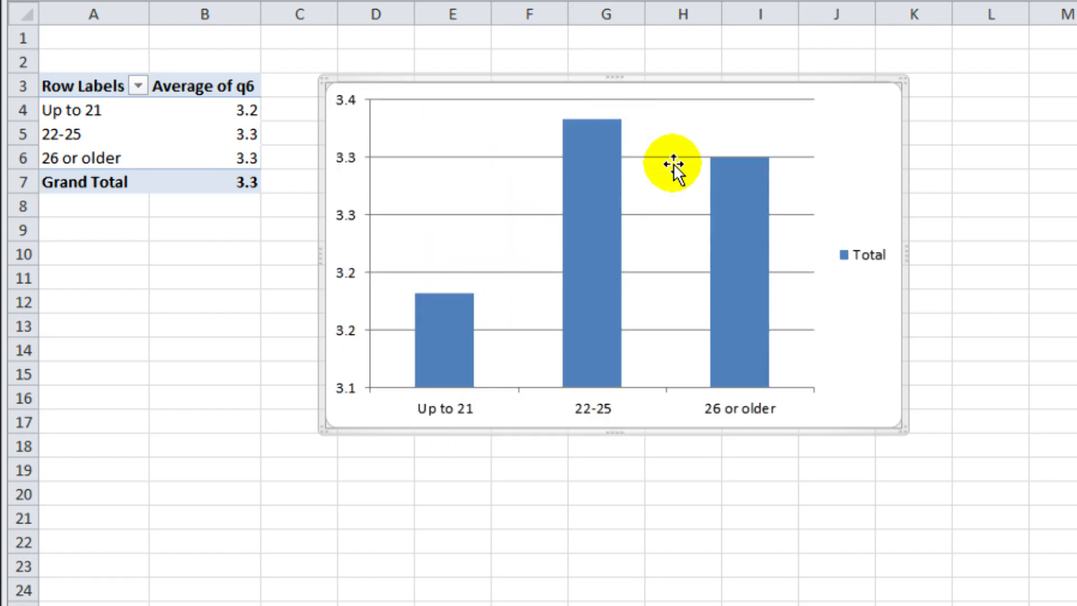
{"action": "left_click", "coordinate": [841, 254]}
{"action": "key", "text": "Delete"}
{"action": "right_click", "coordinate": [522, 157]}
{"action": "left_click", "coordinate": [611, 171]}
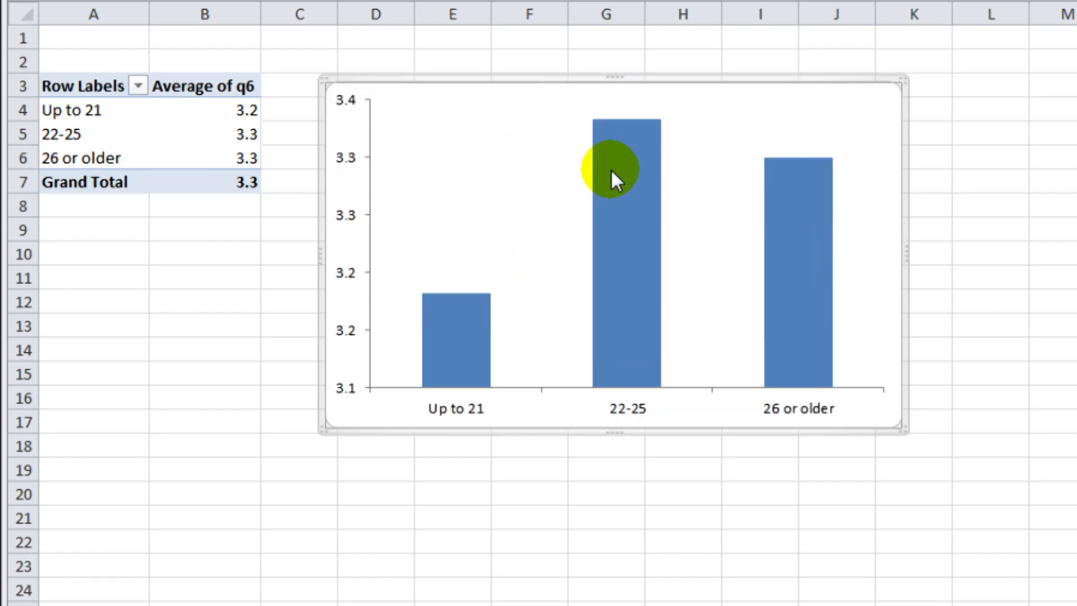
Step: Set the gap width of the q6 chart's columns to No Gap
{"action": "right_click", "coordinate": [650, 231]}
{"action": "left_click", "coordinate": [756, 474]}
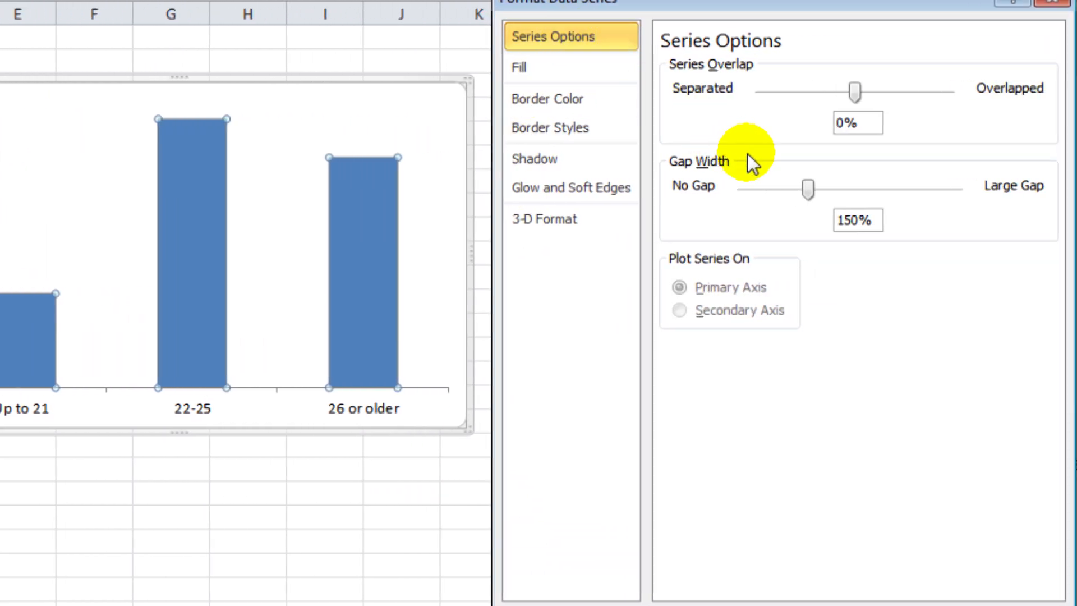
{"action": "left_click_drag", "start_coordinate": [807, 190], "coordinate": [720, 203]}
Step: Give the columns a fine, dense black-and-white pattern fill and a solid black border line
{"action": "left_click", "coordinate": [600, 72]}
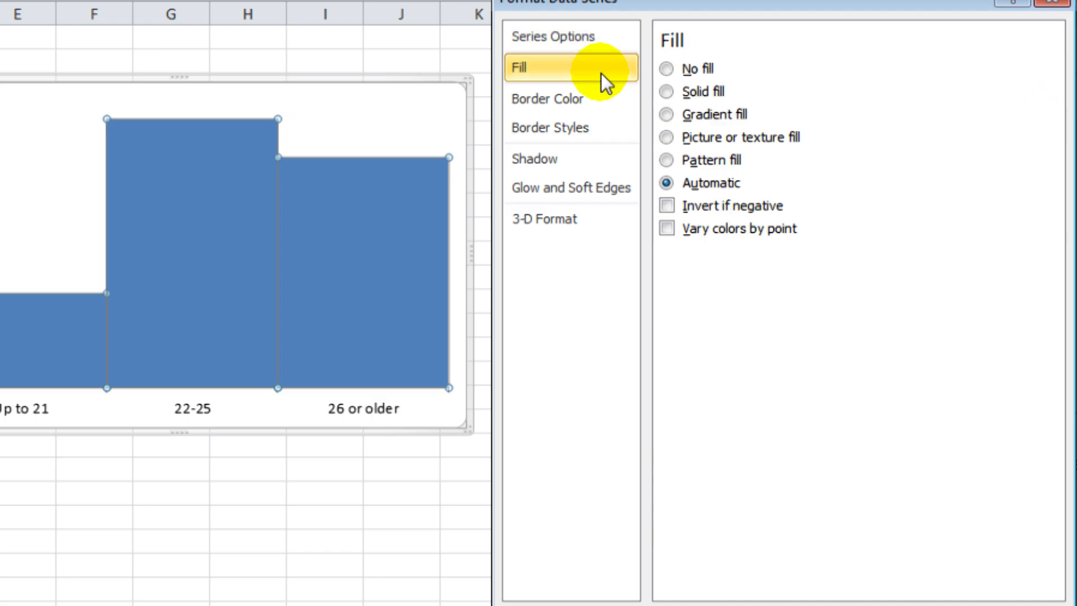
{"action": "left_click", "coordinate": [697, 160]}
{"action": "left_click", "coordinate": [756, 269]}
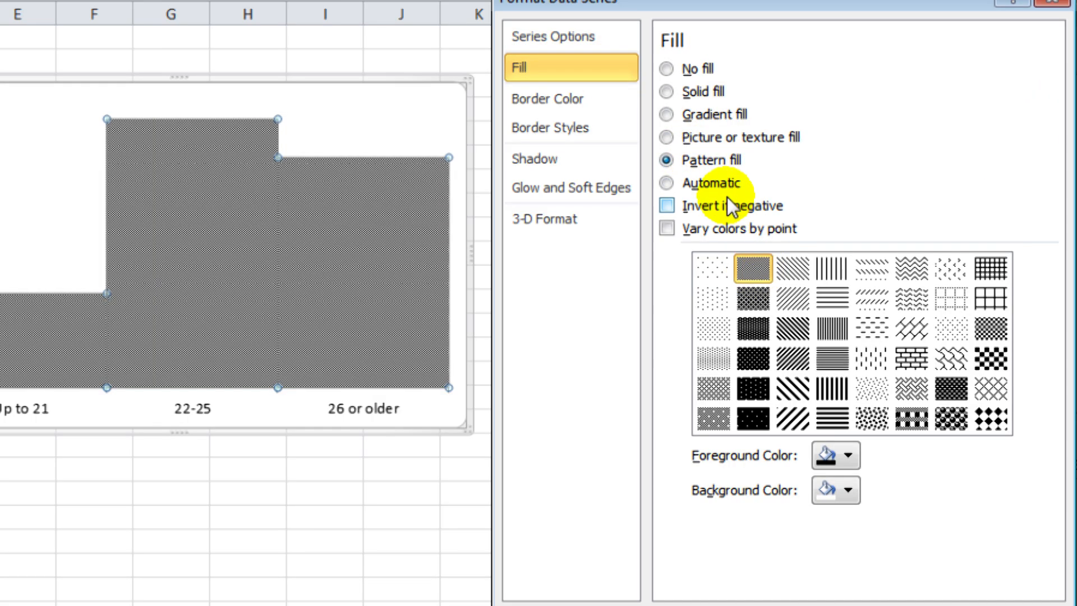
{"action": "left_click", "coordinate": [581, 98]}
{"action": "left_click", "coordinate": [690, 92]}
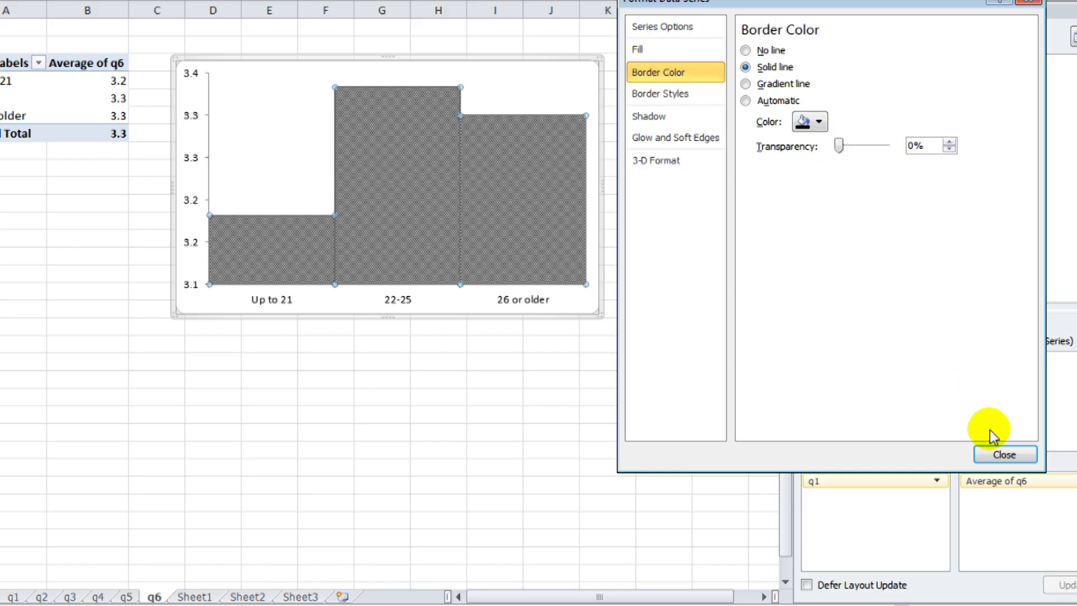
{"action": "left_click", "coordinate": [1004, 454]}
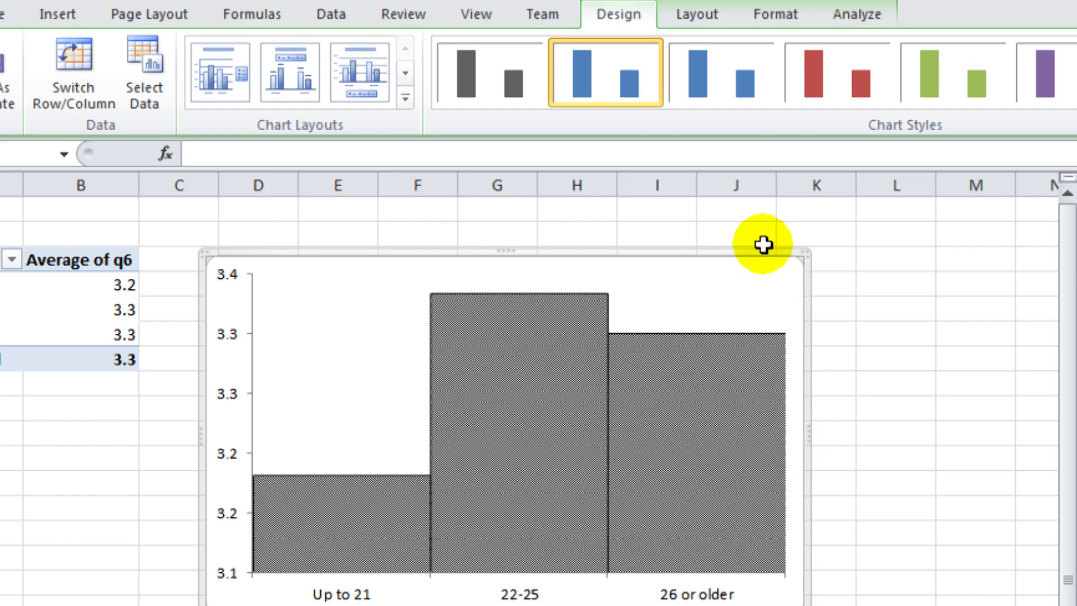
Step: Add a rotated primary vertical axis title reading Mean to the q6 chart
{"action": "left_click", "coordinate": [696, 23]}
{"action": "left_click", "coordinate": [316, 63]}
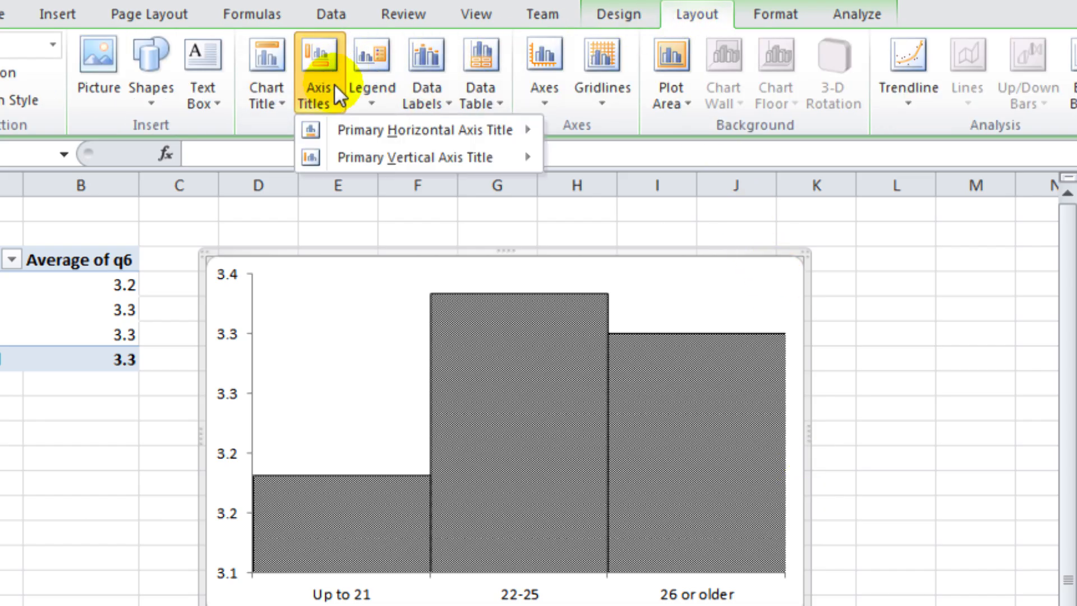
{"action": "mouse_move", "coordinate": [455, 170]}
{"action": "left_click", "coordinate": [584, 244]}
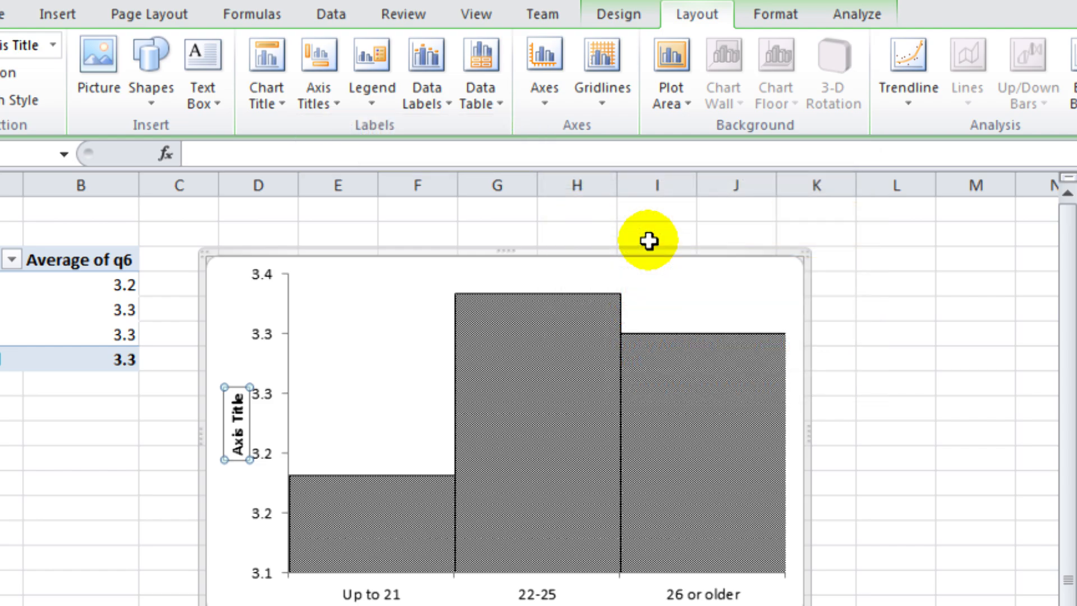
{"action": "type", "text": "Mean"}
{"action": "key", "text": "Return"}
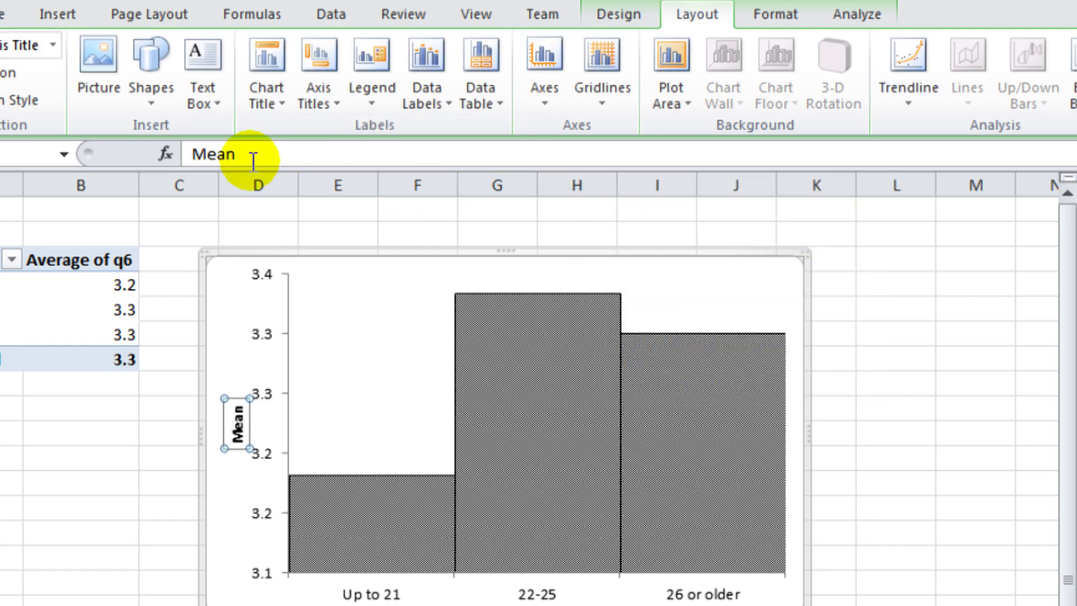
Step: Set the q6 chart to No Outline and add data labels to its columns
{"action": "left_click", "coordinate": [774, 17]}
{"action": "left_click", "coordinate": [679, 72]}
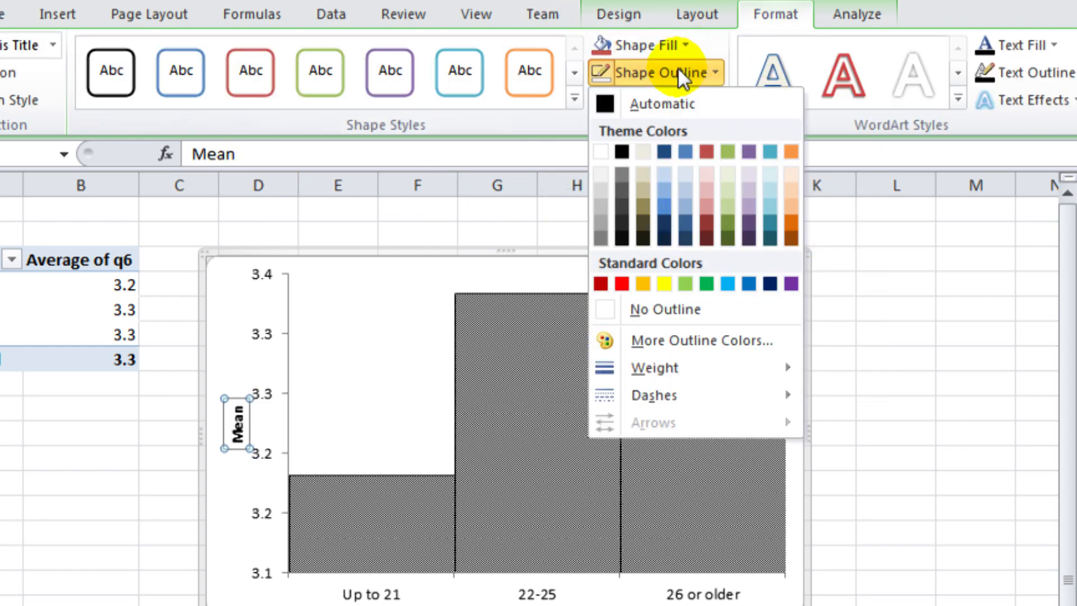
{"action": "left_click", "coordinate": [661, 308]}
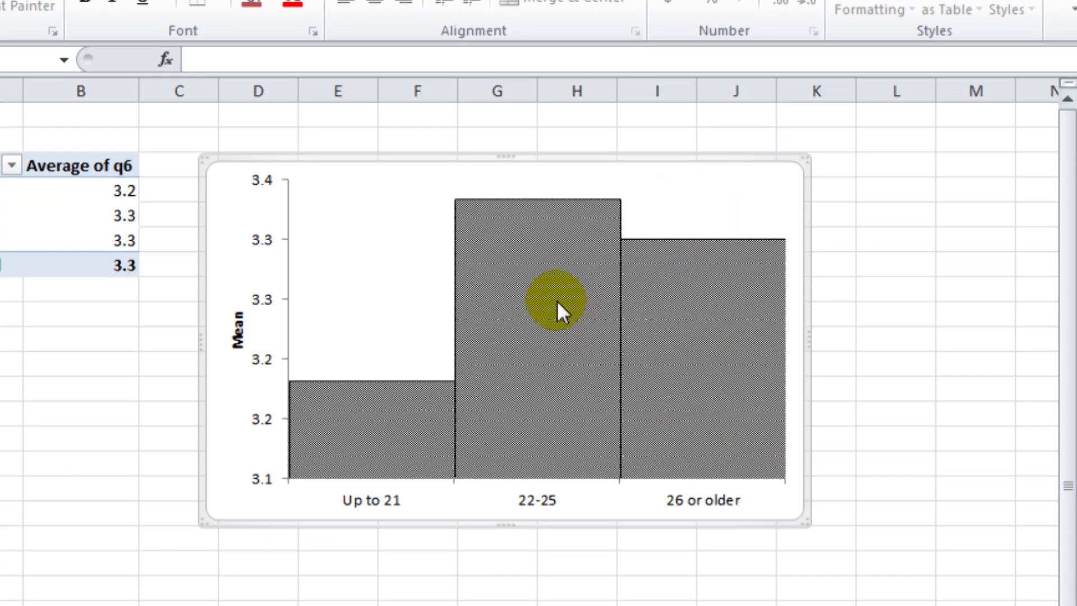
{"action": "right_click", "coordinate": [553, 394]}
{"action": "left_click", "coordinate": [661, 465]}
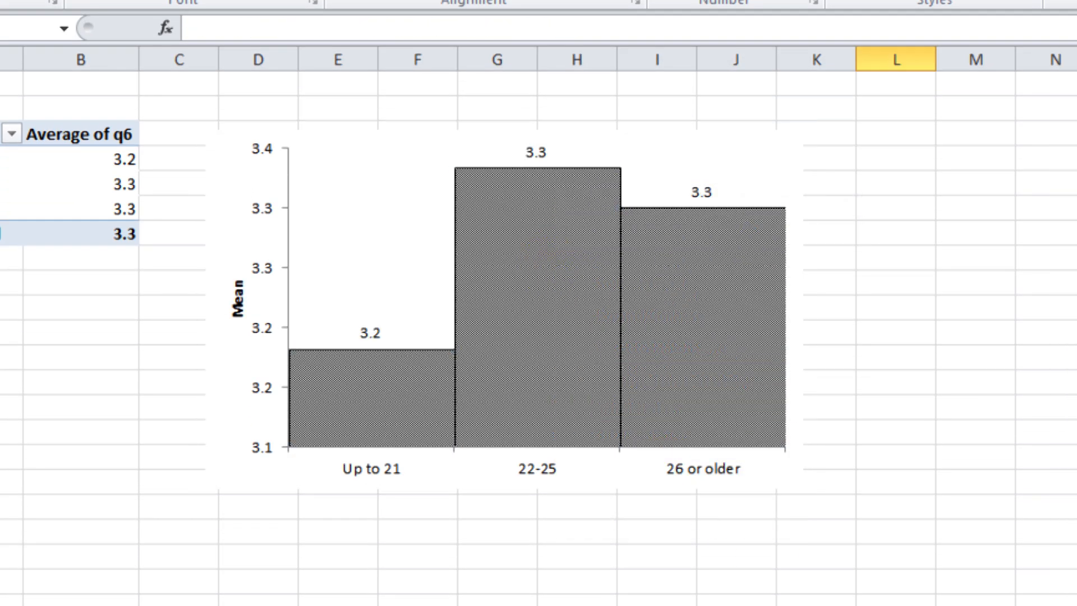